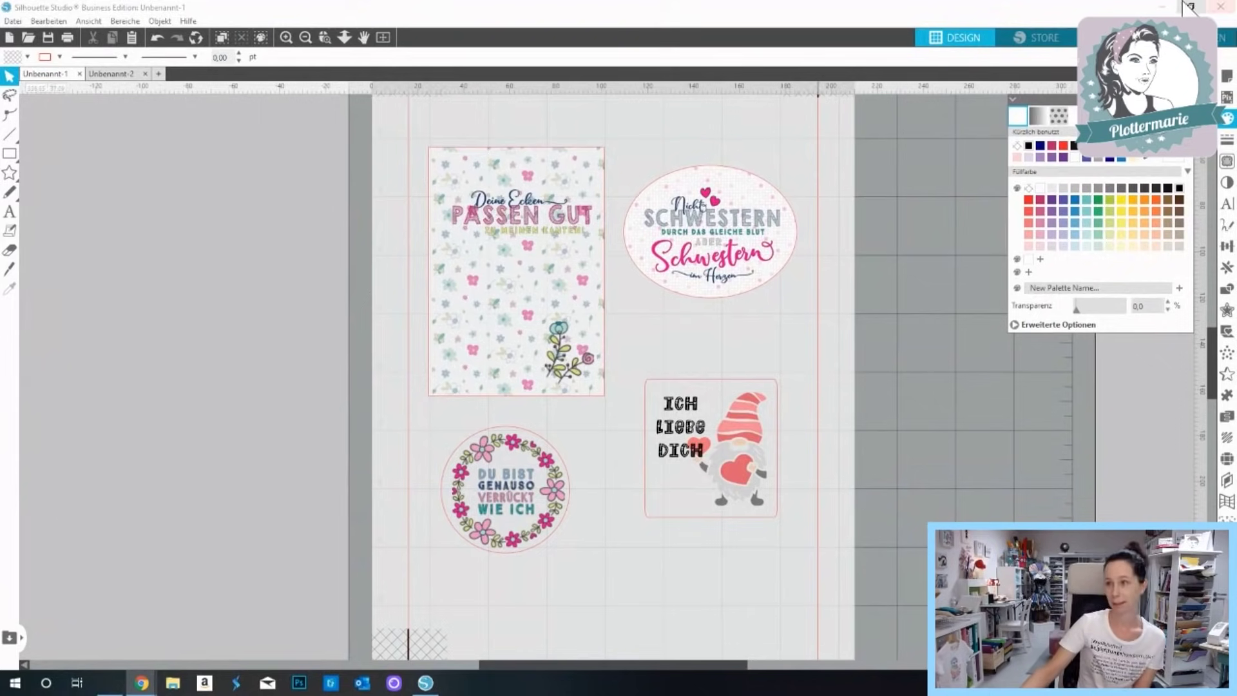
Switch to the web shop's downloads page in the browser and save the Elemente Freunde zip file of the "Freunde" plotter file.
{"action": "left_click", "coordinate": [1165, 9]}
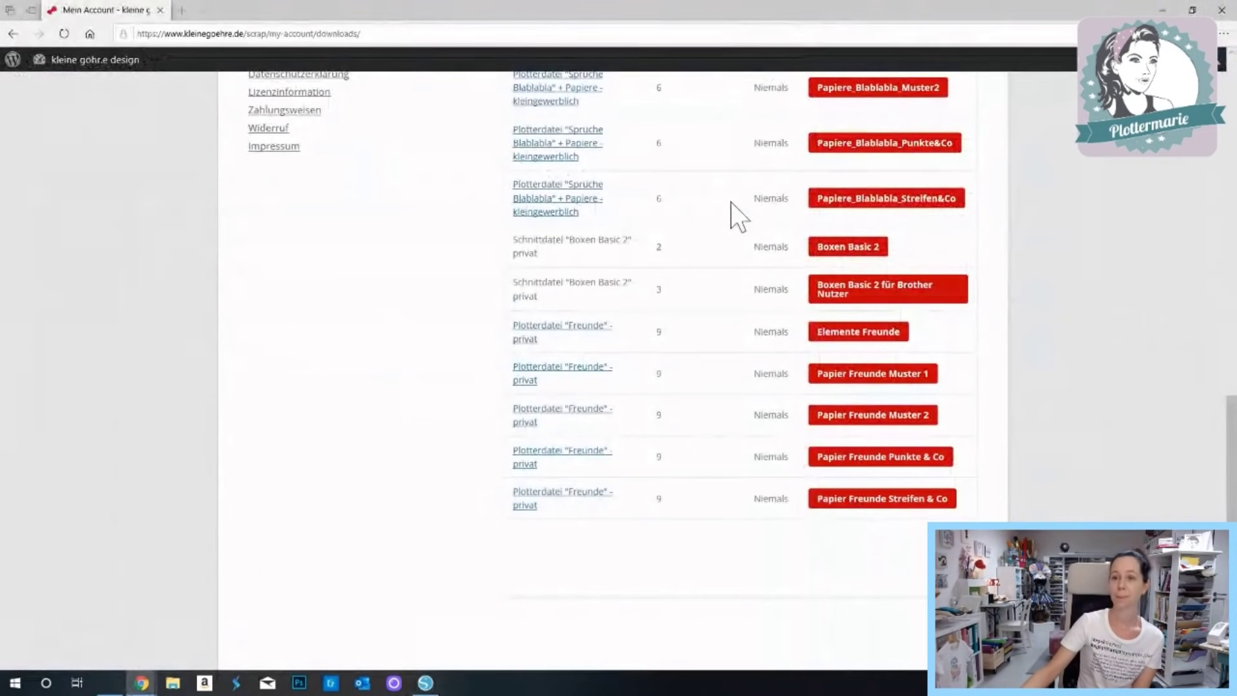
{"action": "scroll", "coordinate": [438, 329], "scroll_direction": "up", "scroll_amount": 8}
{"action": "scroll", "coordinate": [439, 329], "scroll_direction": "down", "scroll_amount": 5}
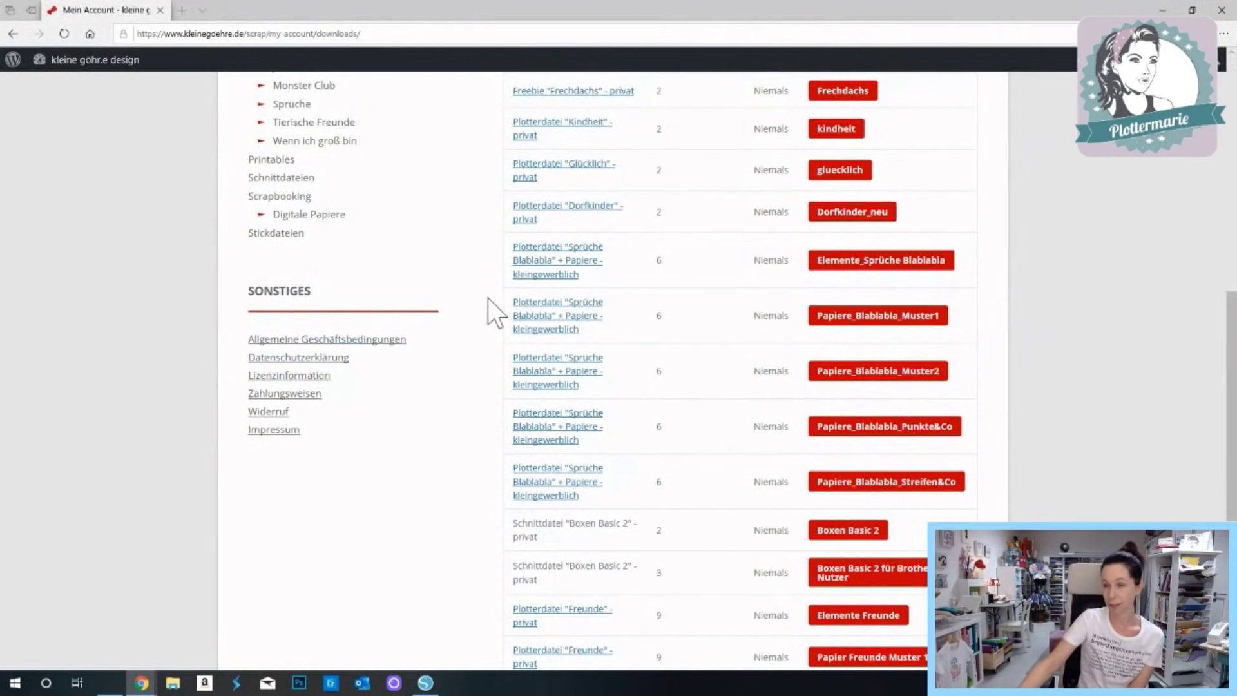
{"action": "scroll", "coordinate": [838, 303], "scroll_direction": "down", "scroll_amount": 5}
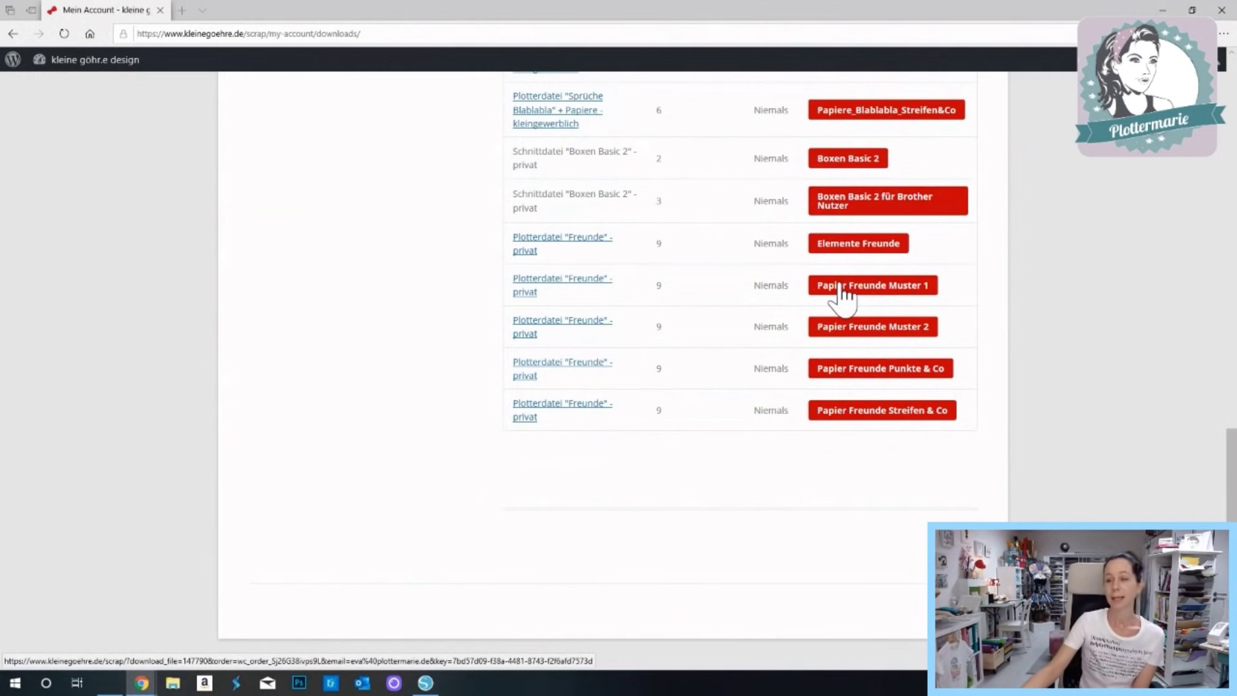
{"action": "left_click", "coordinate": [837, 246]}
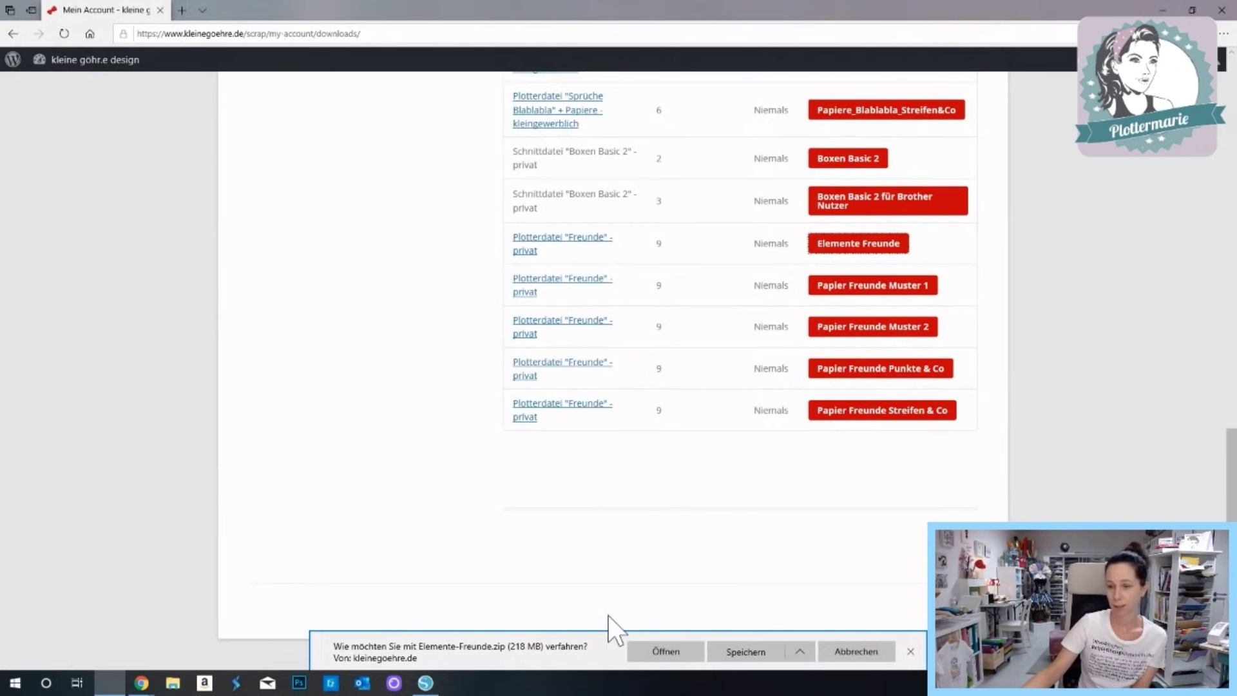
{"action": "left_click", "coordinate": [750, 654]}
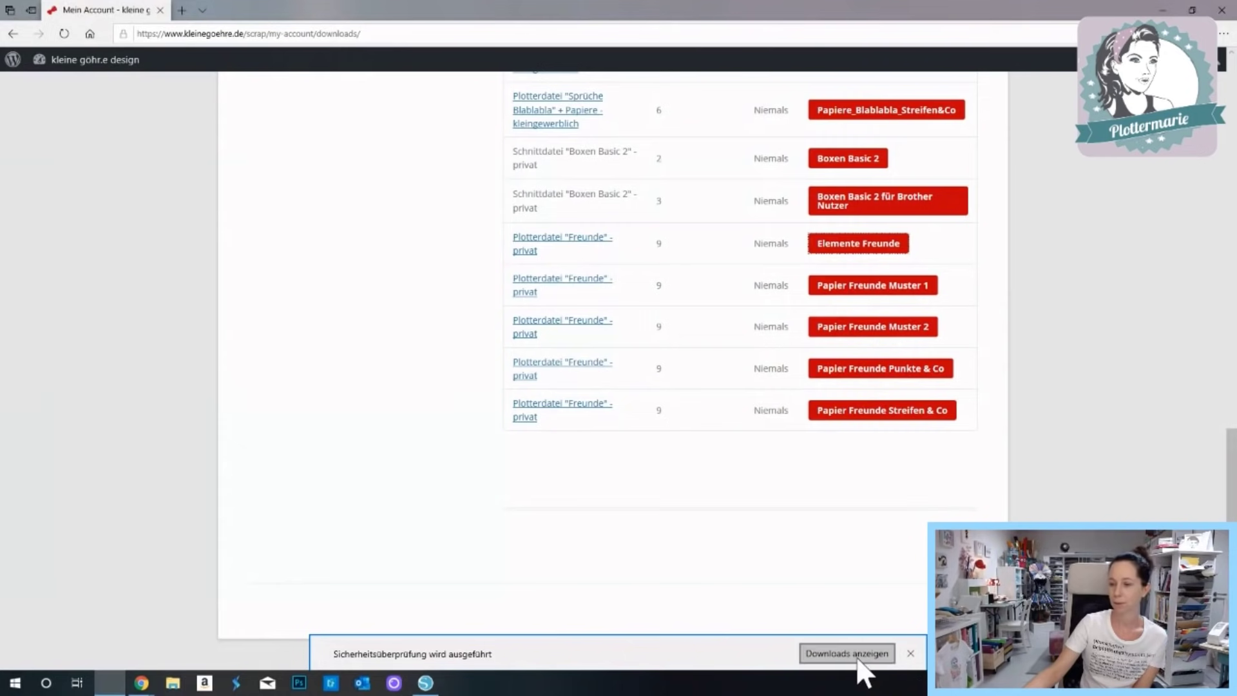
{"action": "left_click", "coordinate": [910, 654]}
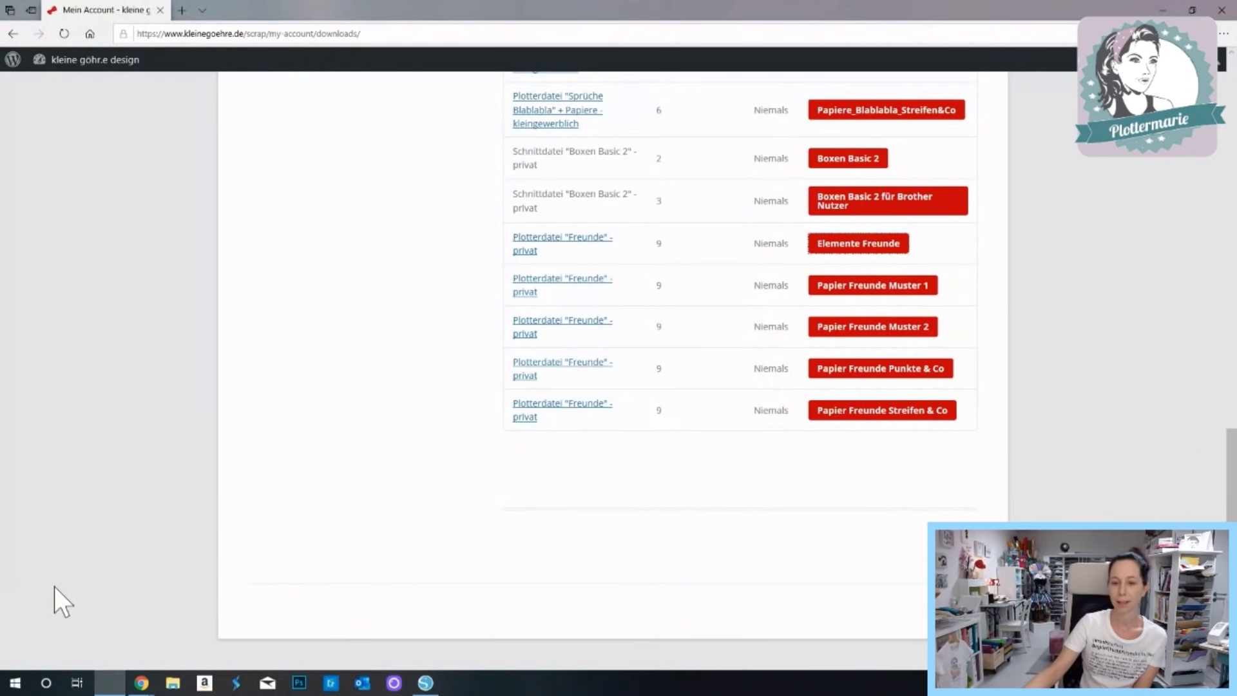
Extract the Elemente-Freunde (2) archive in the Downloads folder into a subfolder of the same name.
{"action": "left_click", "coordinate": [173, 686]}
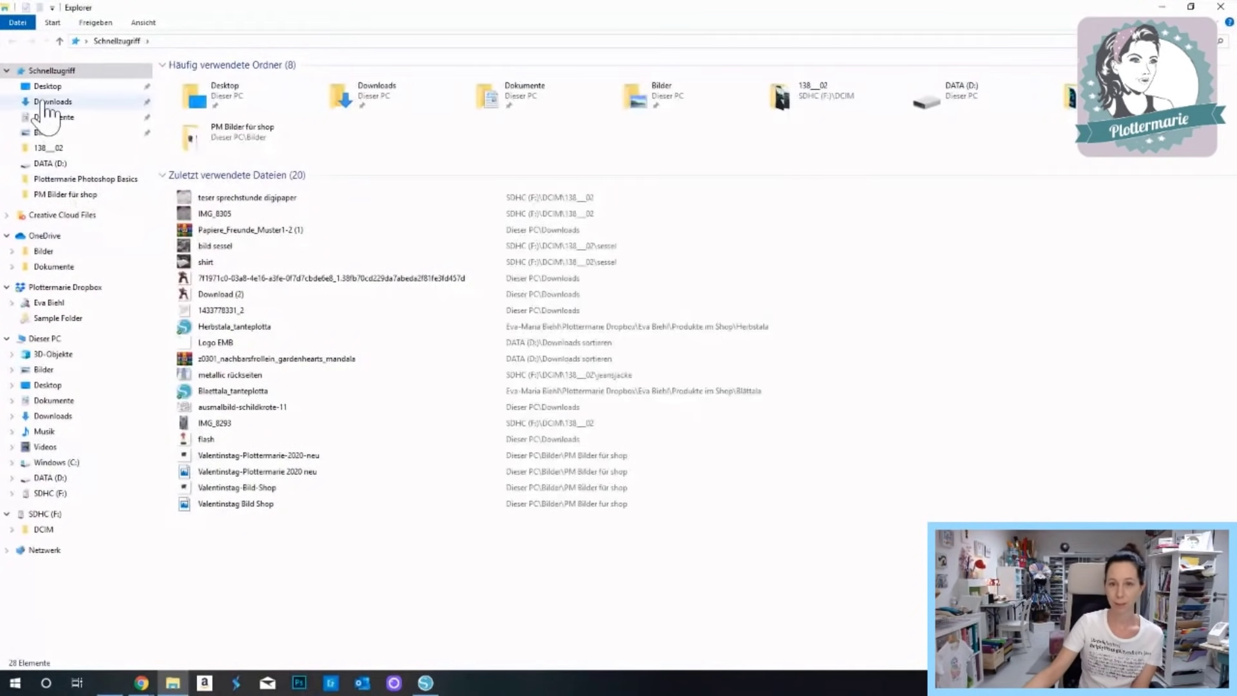
{"action": "left_click", "coordinate": [65, 101]}
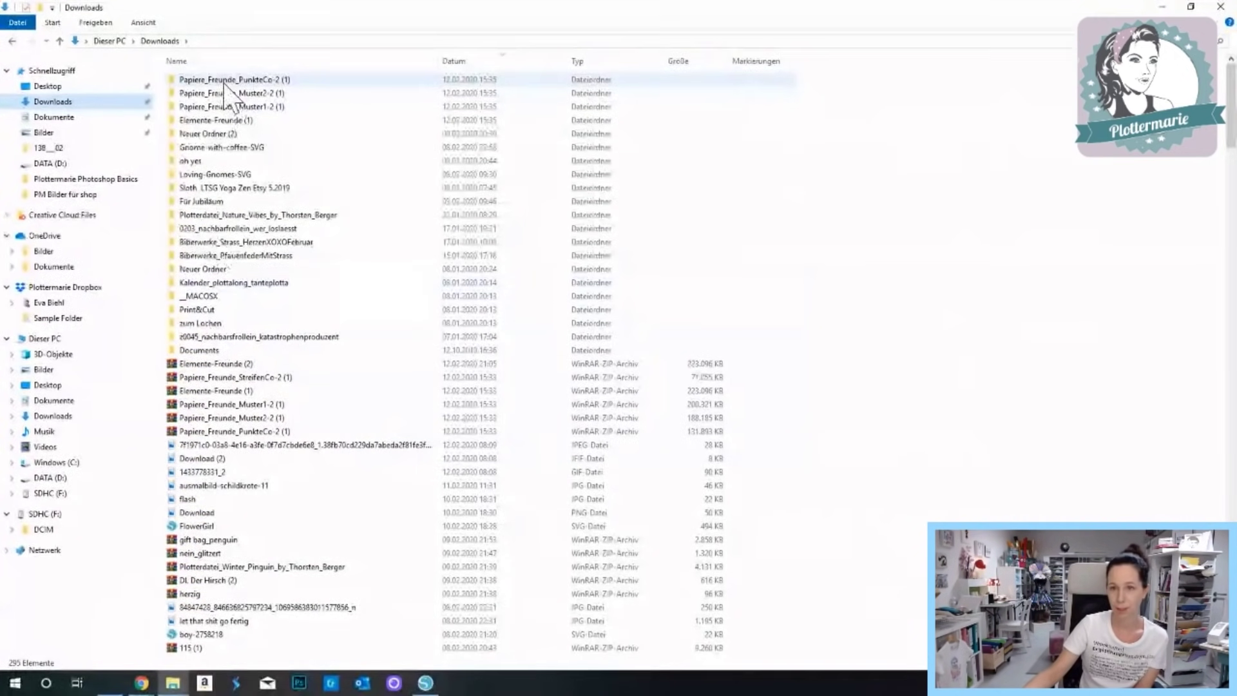
{"action": "right_click", "coordinate": [203, 363]}
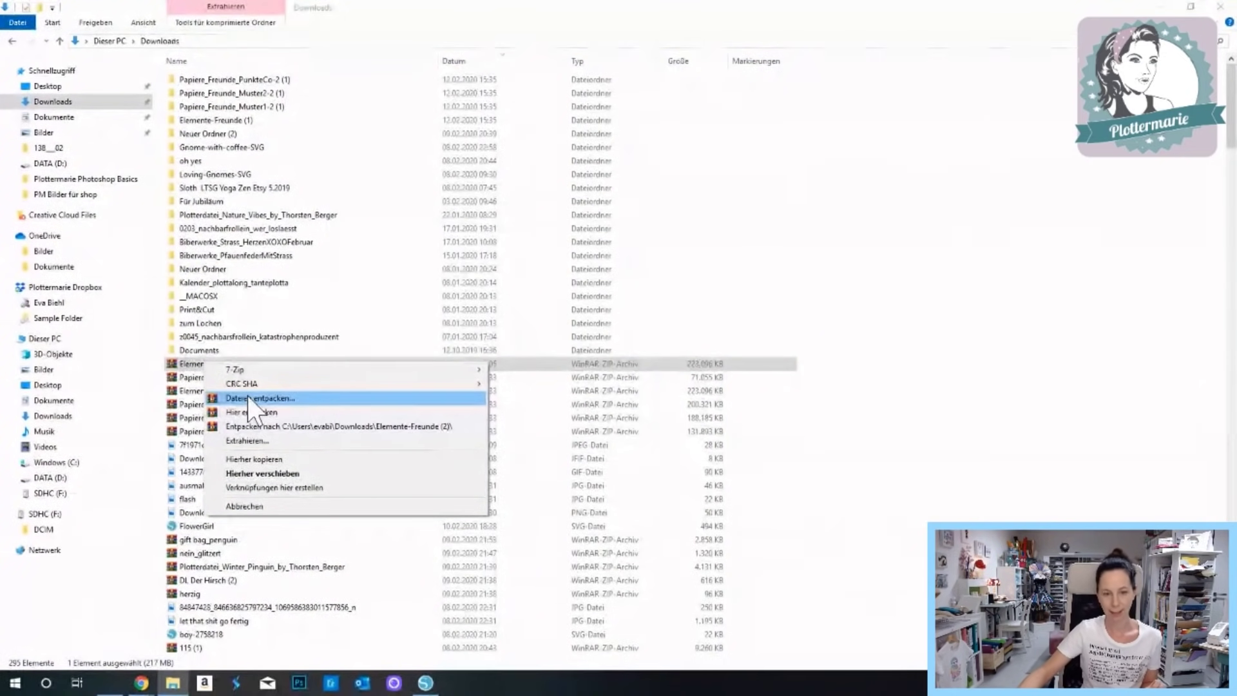
{"action": "left_click", "coordinate": [247, 397]}
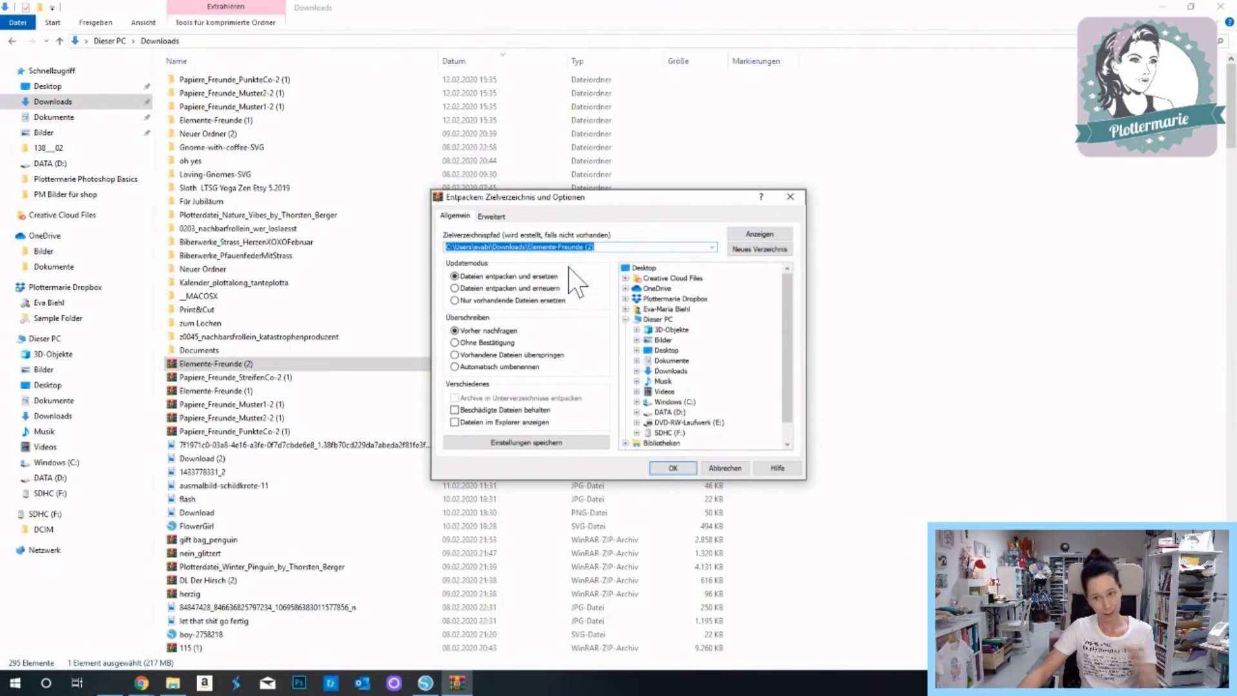
{"action": "left_click", "coordinate": [687, 470]}
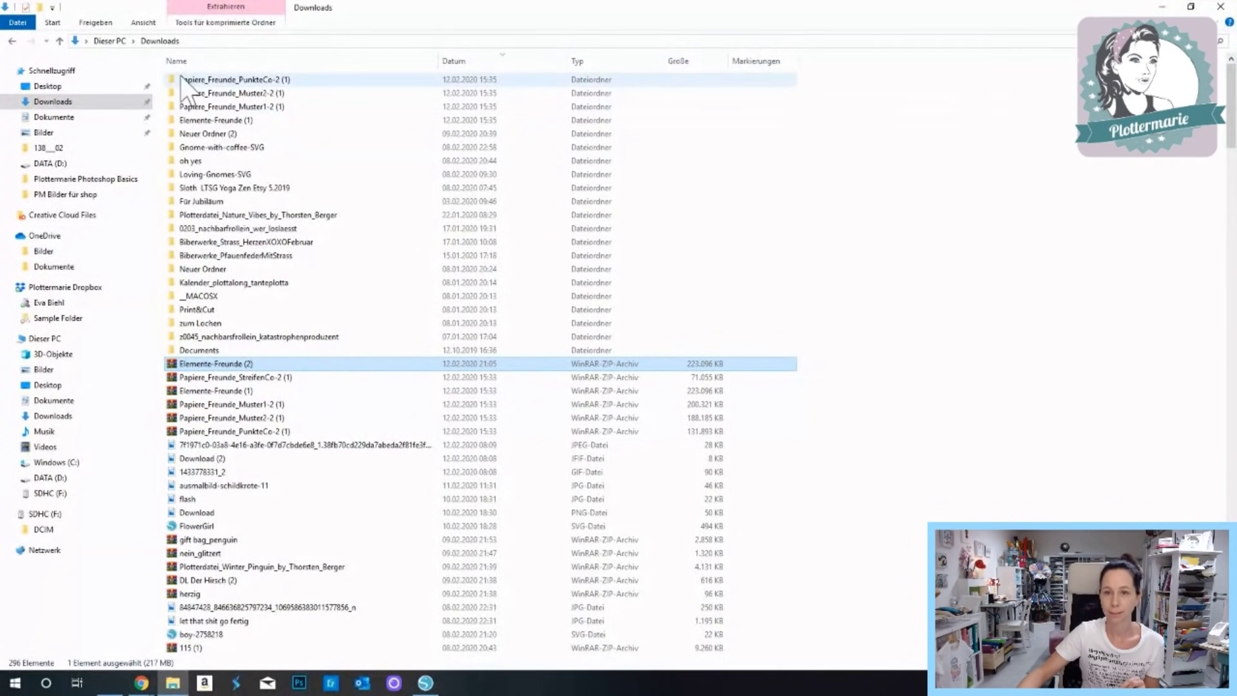
{"action": "left_click", "coordinate": [54, 103]}
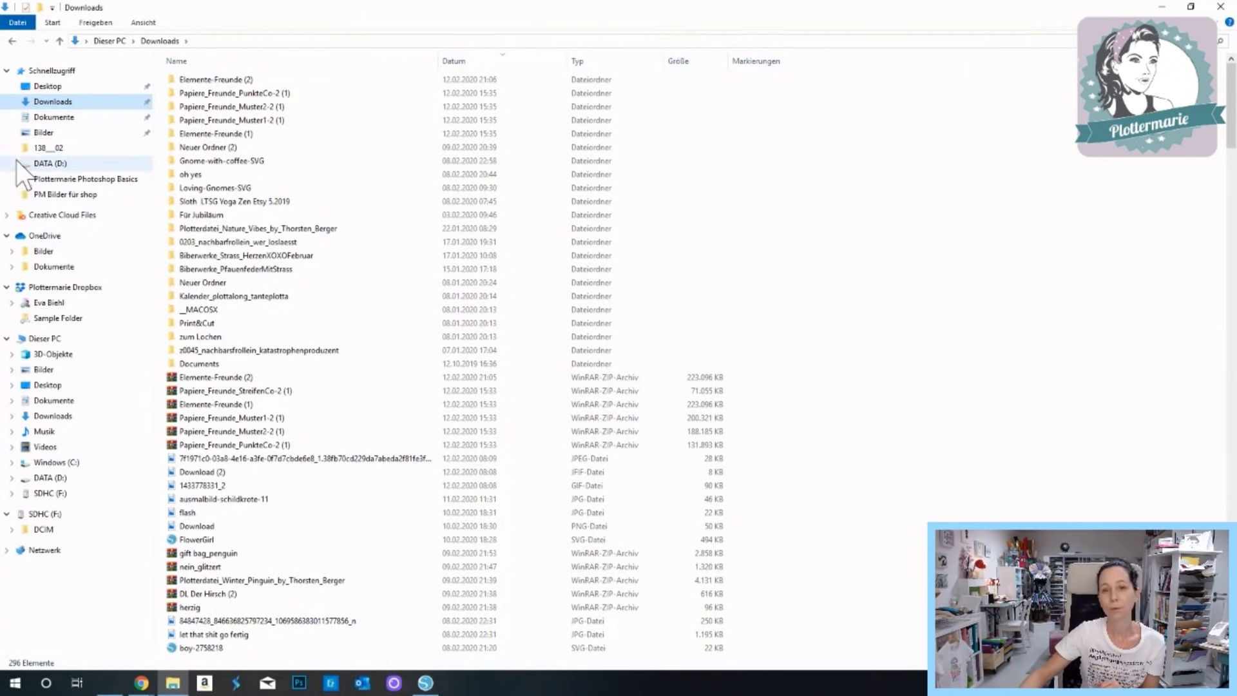
Restore the Downloads folder window to a smaller size and arrange it at full height along the right side of the desktop.
{"action": "left_click", "coordinate": [1190, 7]}
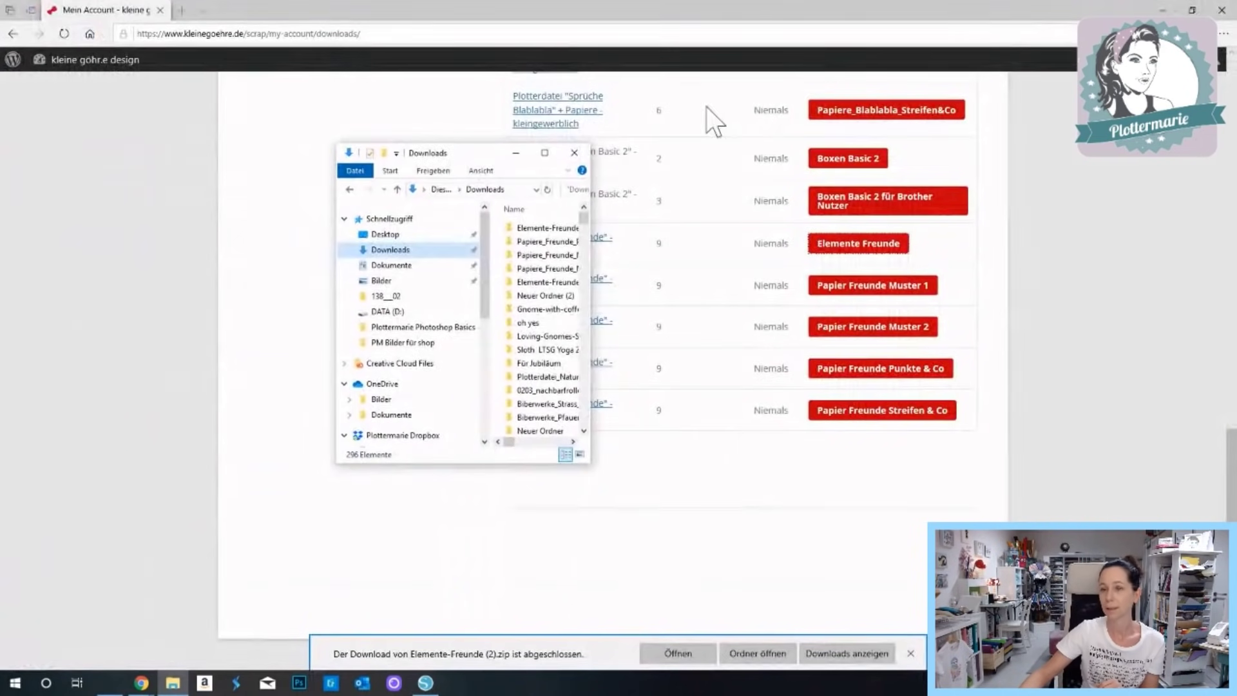
{"action": "left_click", "coordinate": [515, 152]}
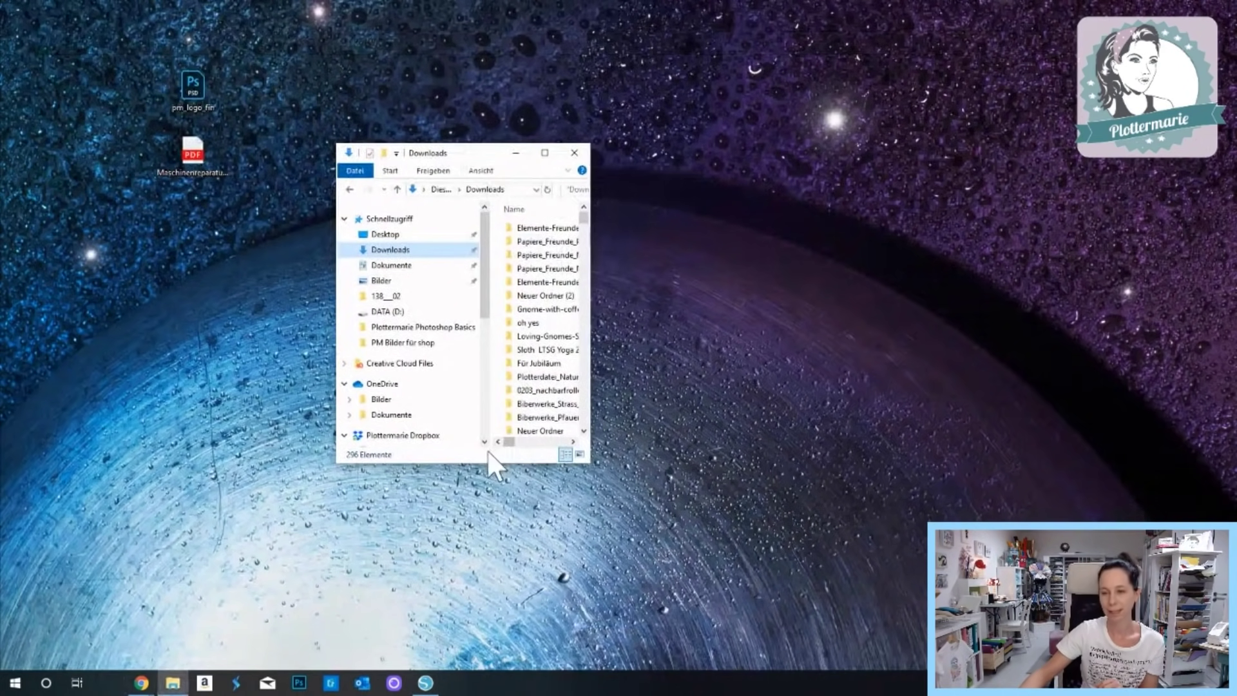
{"action": "left_click_drag", "start_coordinate": [485, 463], "coordinate": [485, 670]}
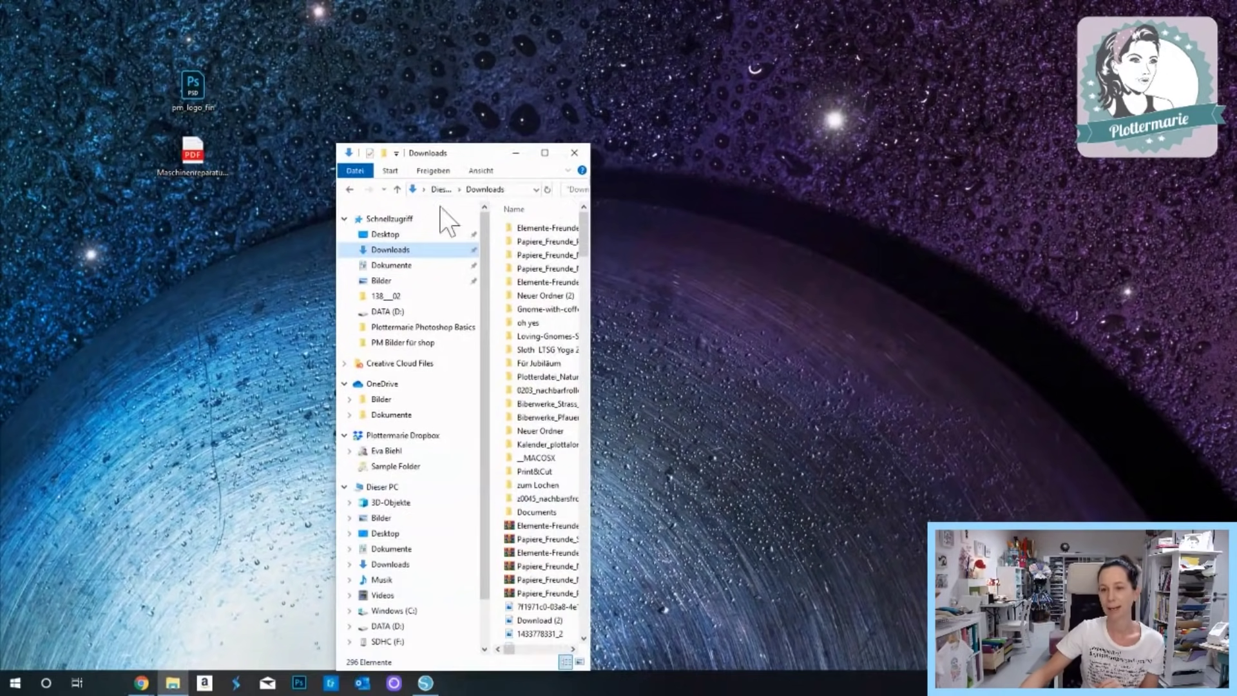
{"action": "left_click_drag", "start_coordinate": [467, 143], "coordinate": [469, 2]}
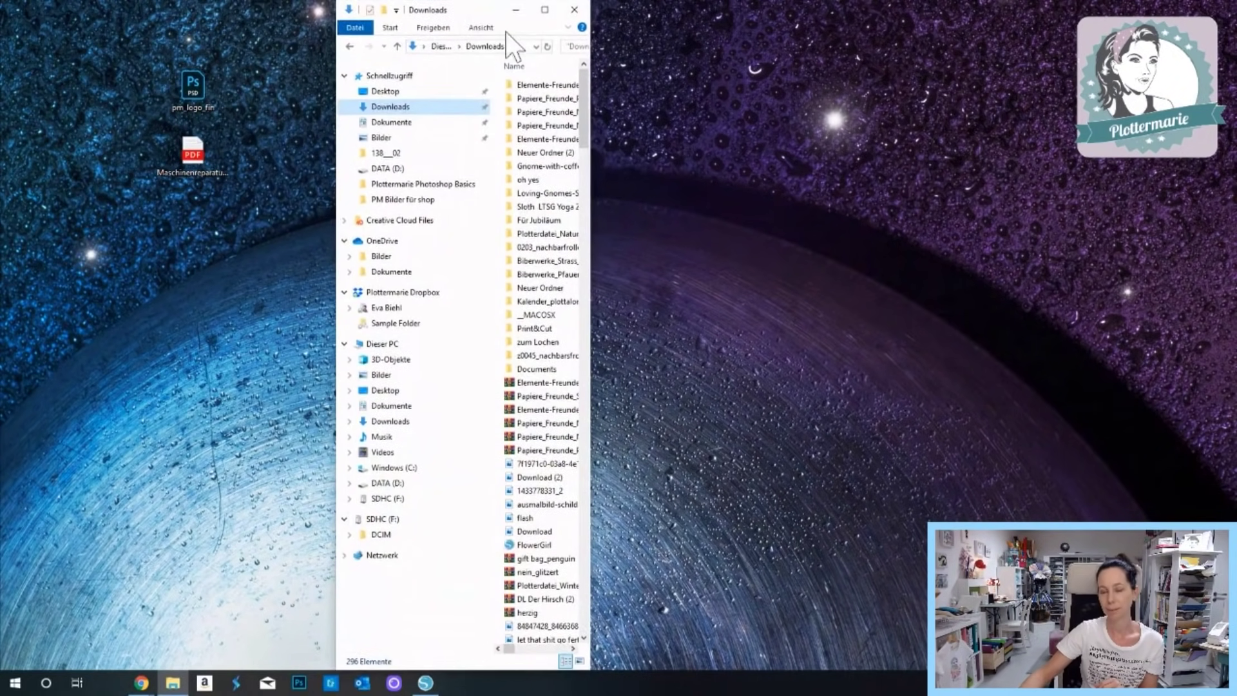
{"action": "left_click_drag", "start_coordinate": [593, 169], "coordinate": [783, 181]}
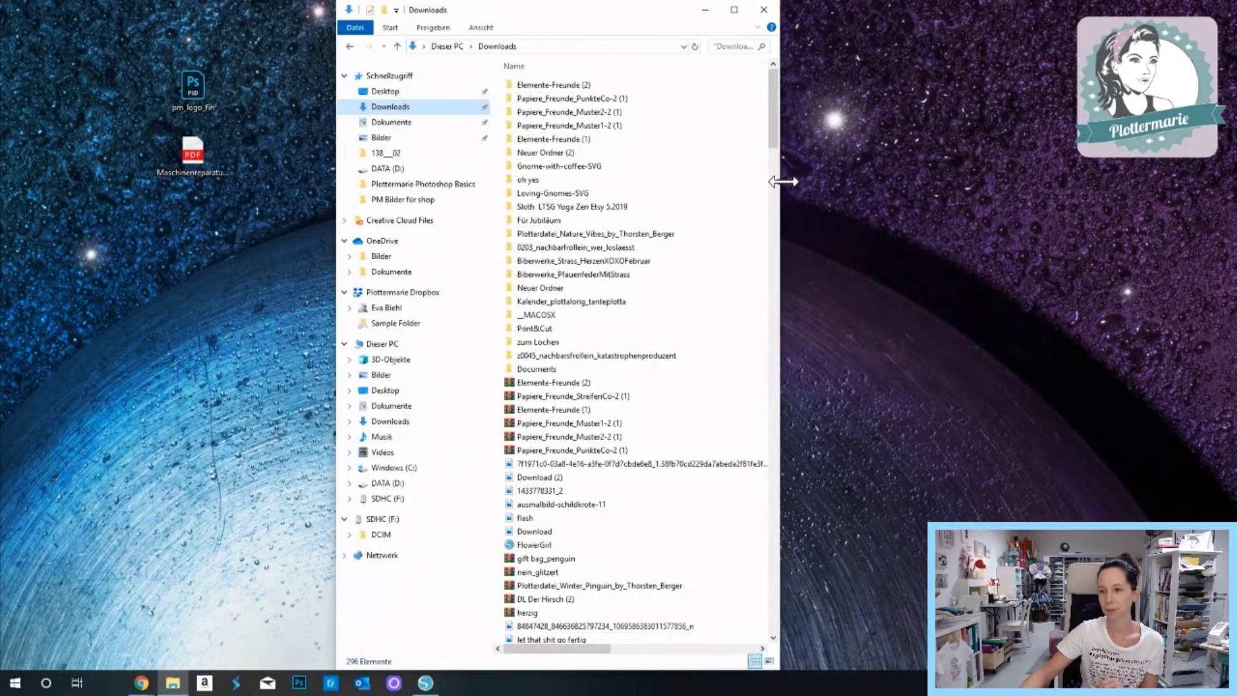
{"action": "left_click_drag", "start_coordinate": [539, 15], "coordinate": [986, 26]}
{"action": "left_click_drag", "start_coordinate": [1018, 520], "coordinate": [1021, 677]}
Switch to Silhouette Studio and resize its window to fill the desktop area beside the Downloads folder window.
{"action": "left_click", "coordinate": [425, 682]}
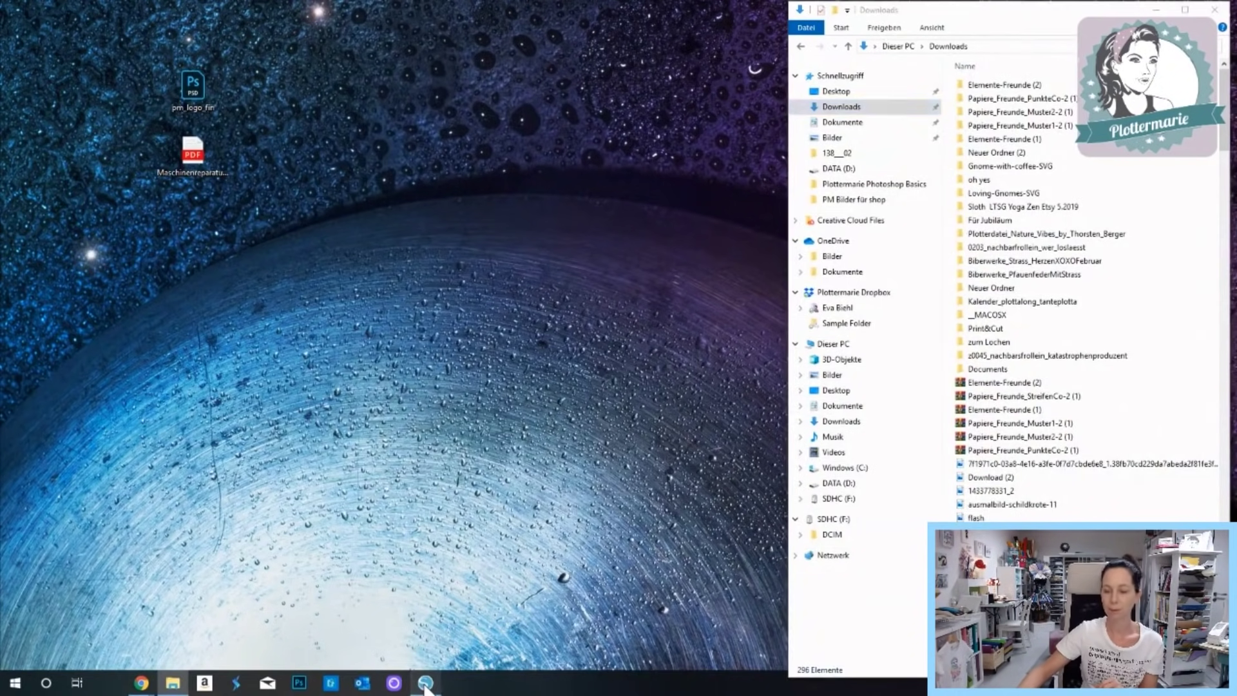
{"action": "left_click", "coordinate": [1191, 7]}
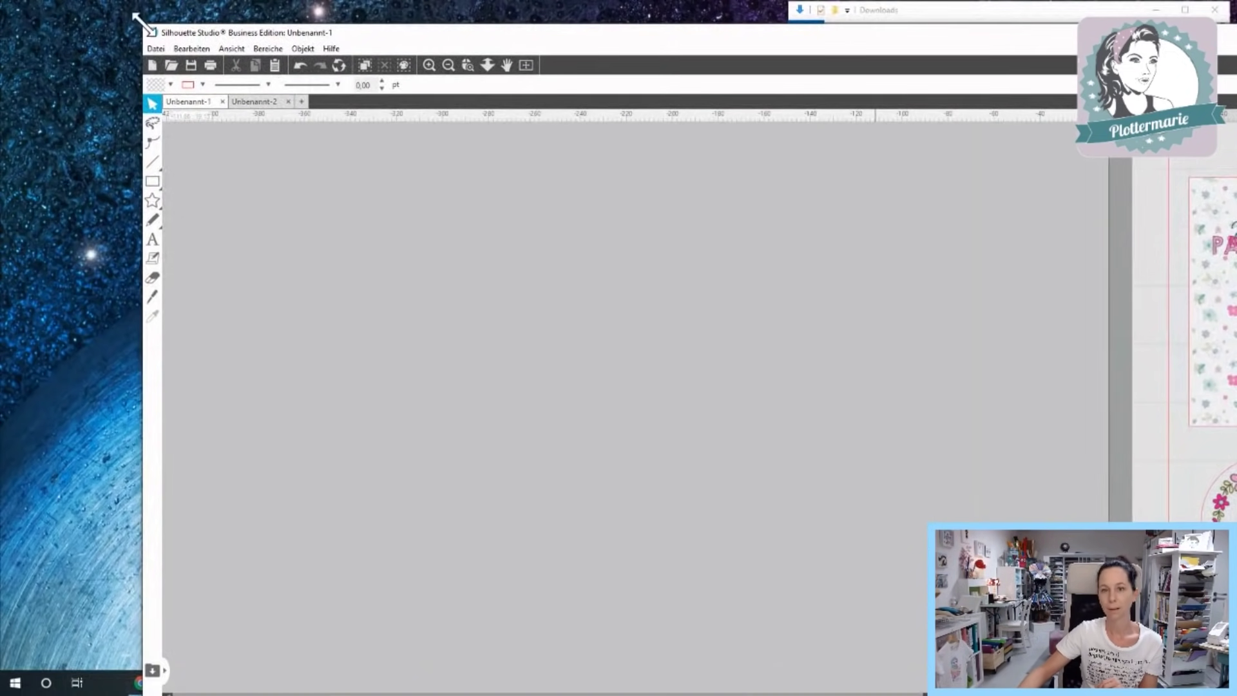
{"action": "left_click_drag", "start_coordinate": [141, 25], "coordinate": [313, 165]}
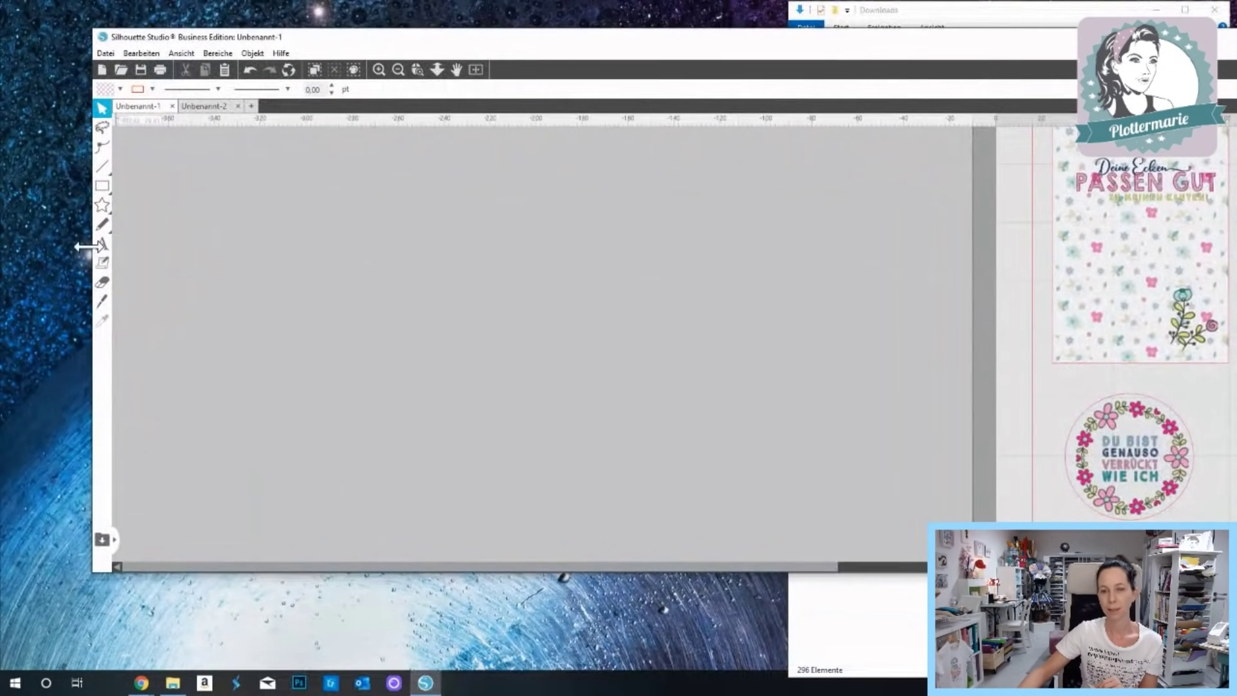
{"action": "left_click_drag", "start_coordinate": [170, 245], "coordinate": [699, 207]}
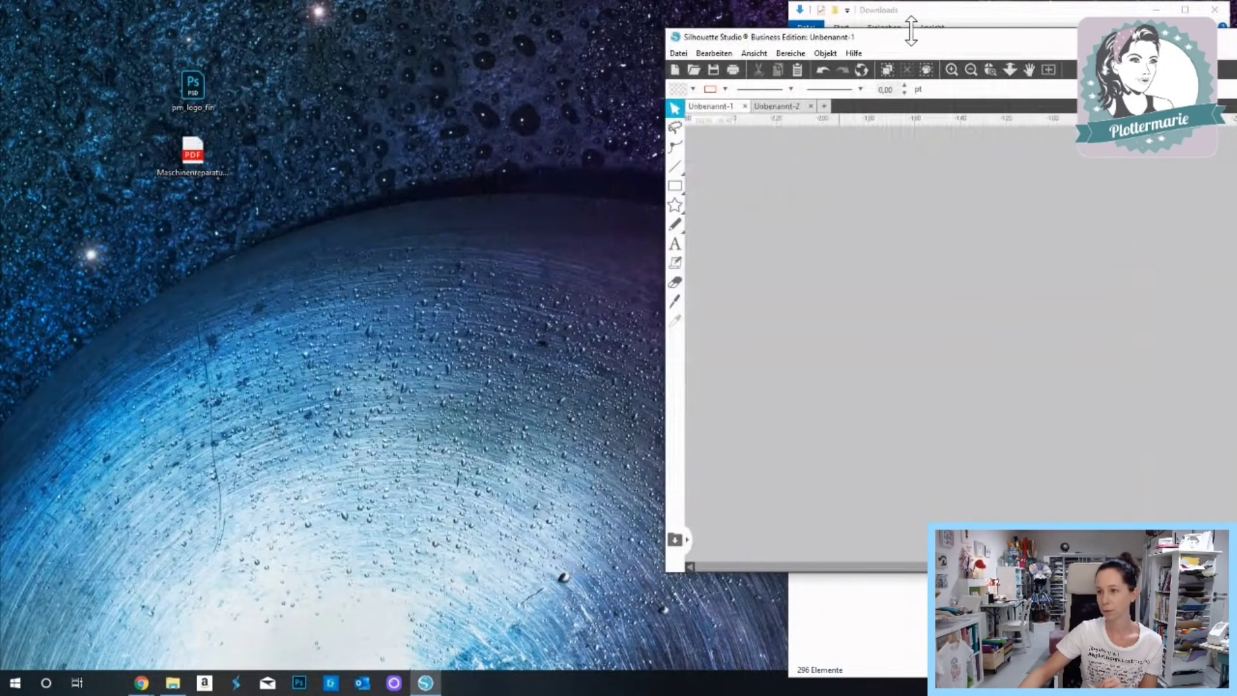
{"action": "left_click_drag", "start_coordinate": [665, 33], "coordinate": [587, 148]}
{"action": "left_click_drag", "start_coordinate": [801, 150], "coordinate": [149, 16]}
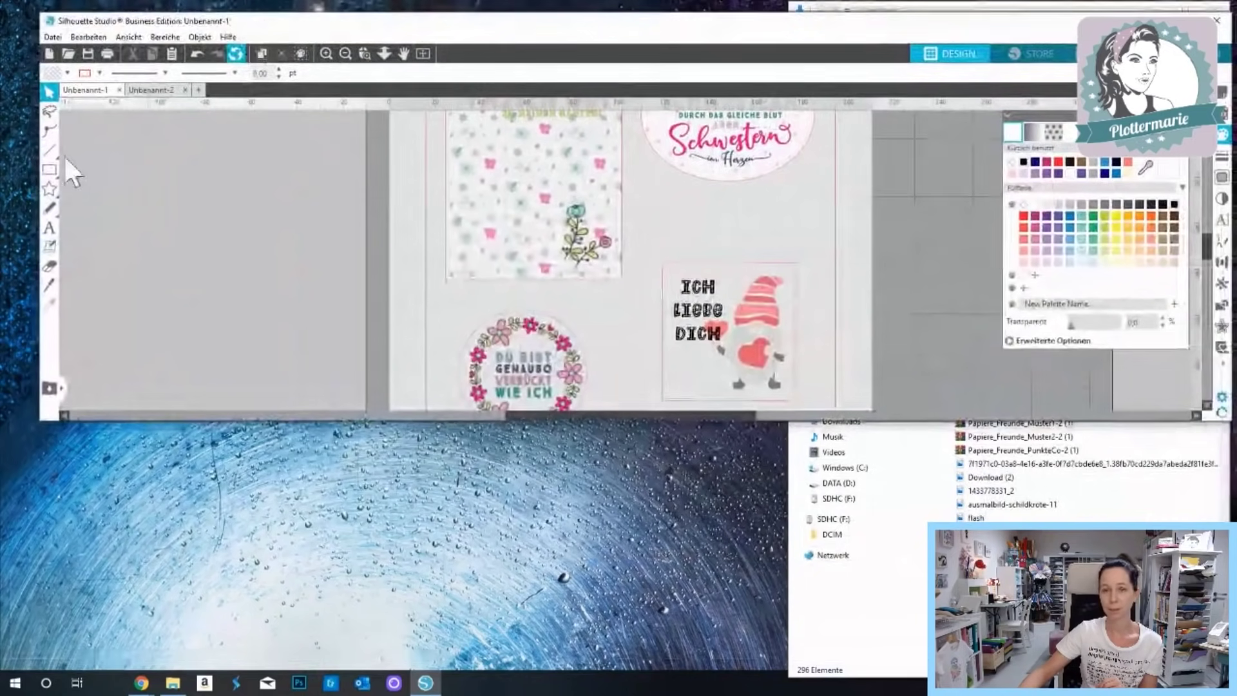
{"action": "left_click_drag", "start_coordinate": [40, 219], "coordinate": [651, 219]}
{"action": "left_click_drag", "start_coordinate": [875, 27], "coordinate": [227, 19]}
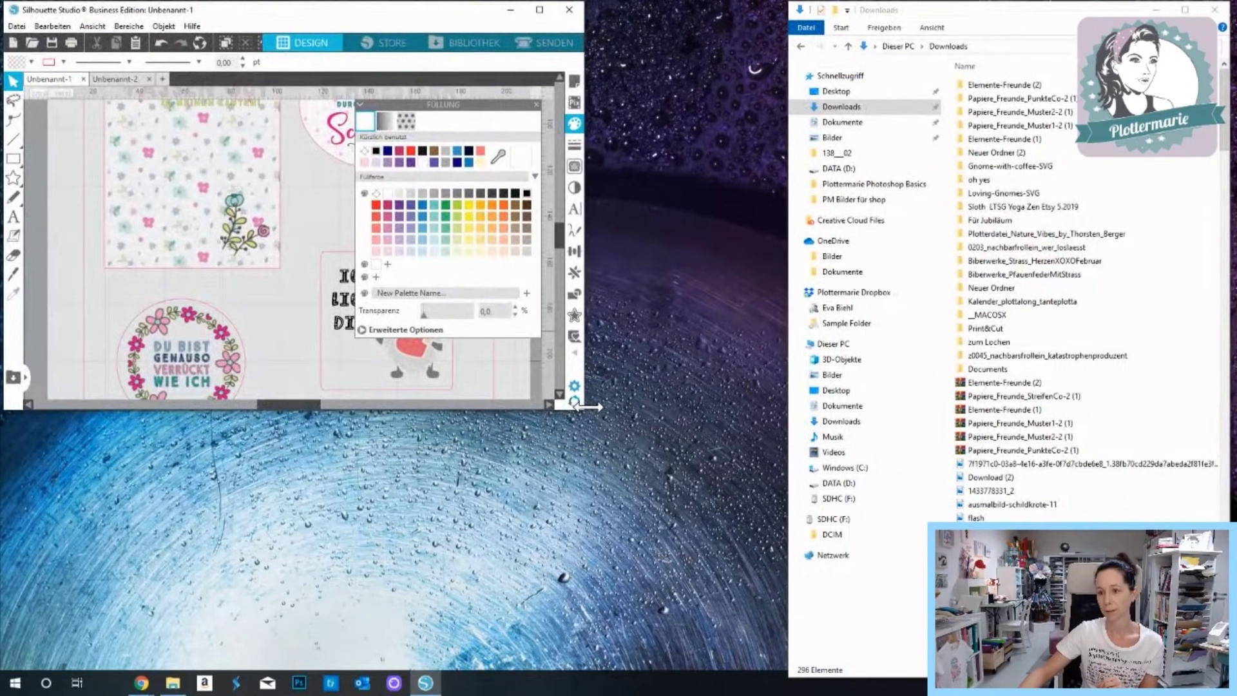
{"action": "left_click_drag", "start_coordinate": [583, 410], "coordinate": [809, 686]}
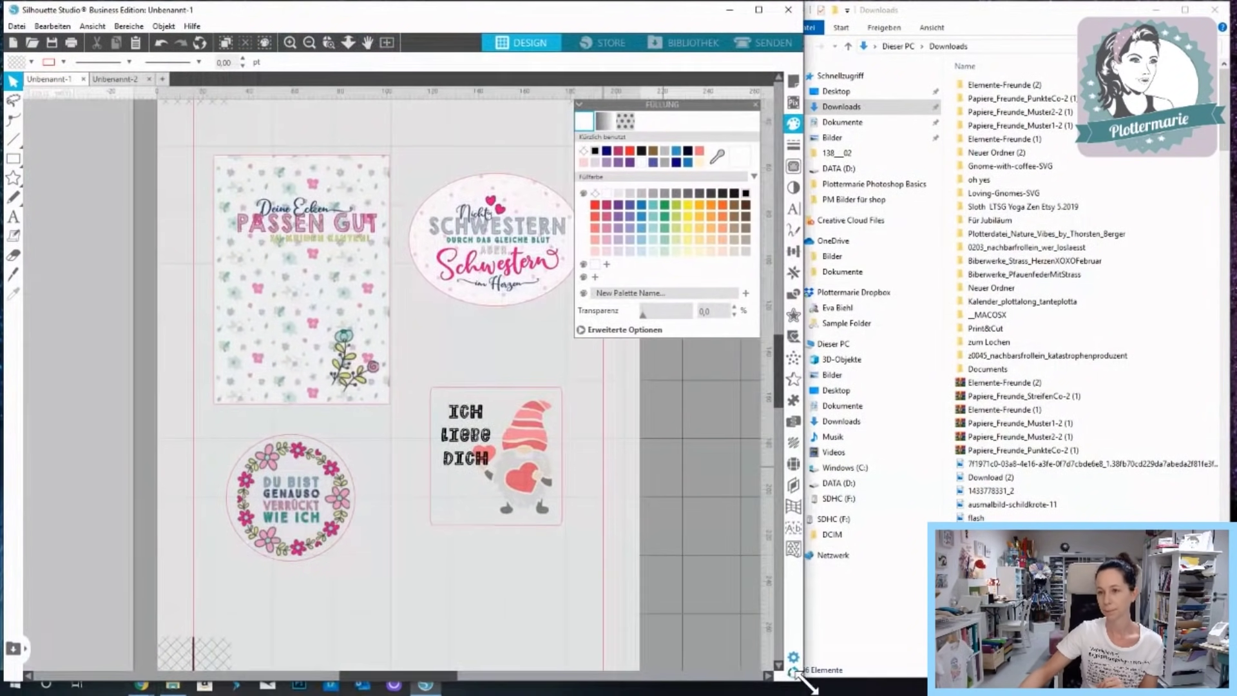
Close the fill settings and create a new blank document.
{"action": "left_click", "coordinate": [758, 104]}
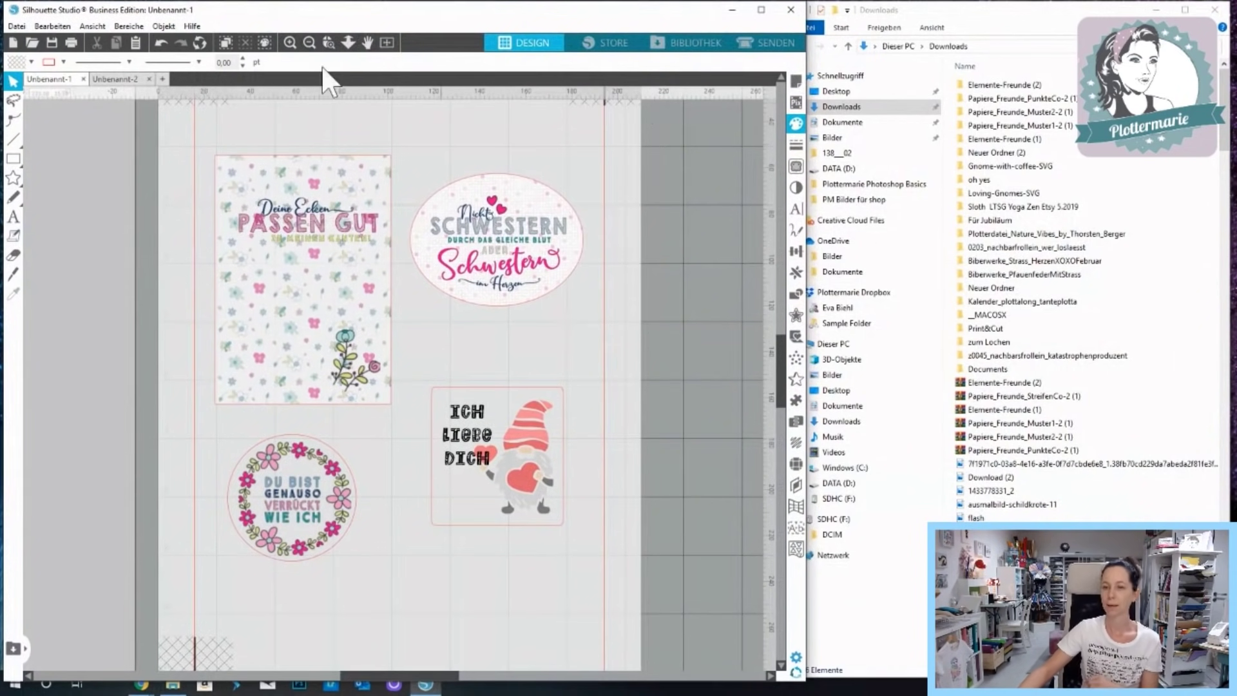
{"action": "left_click", "coordinate": [118, 78]}
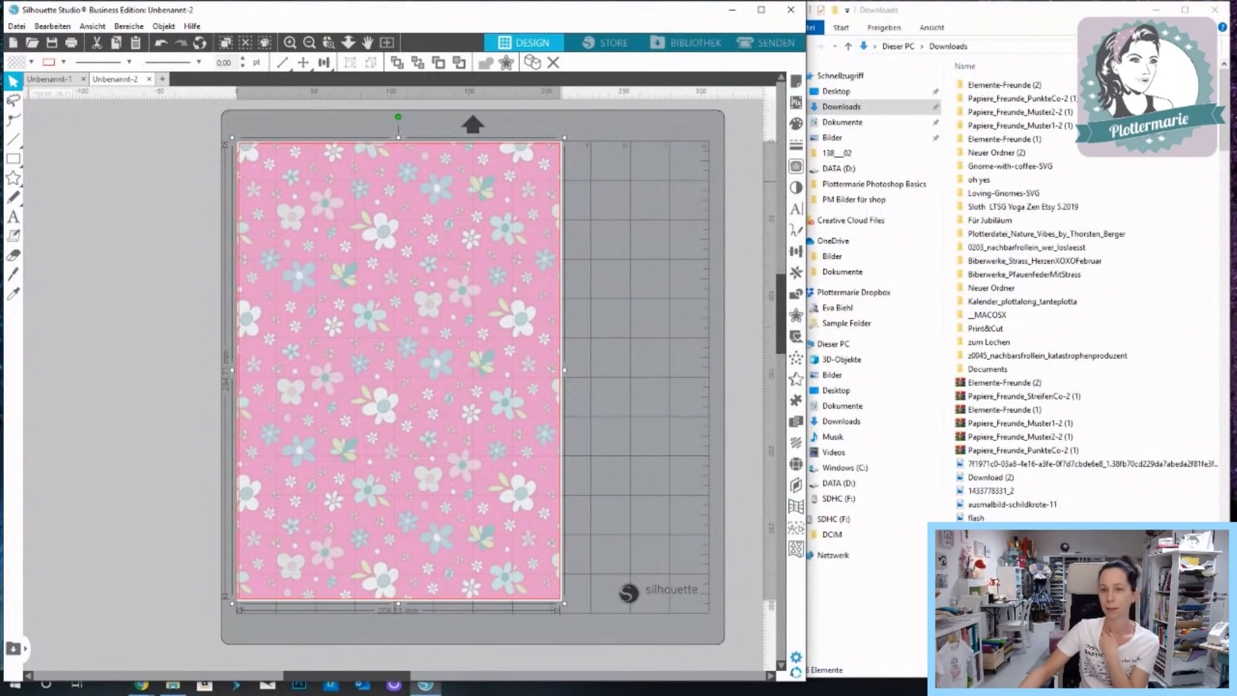
{"action": "left_click", "coordinate": [163, 79]}
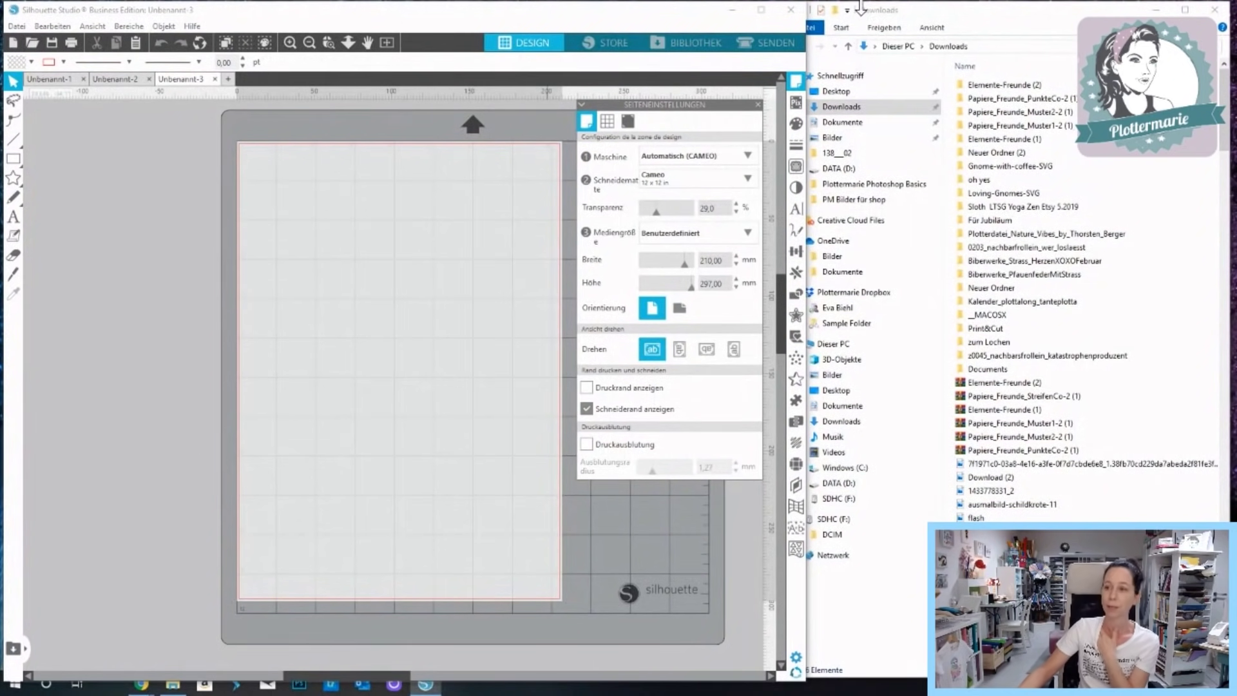
Open the Elemente Freunde folder inside Elemente-Freunde (2), show its files as extra large icons and find the Dumme Gedanken picture.
{"action": "double_click", "coordinate": [1003, 84]}
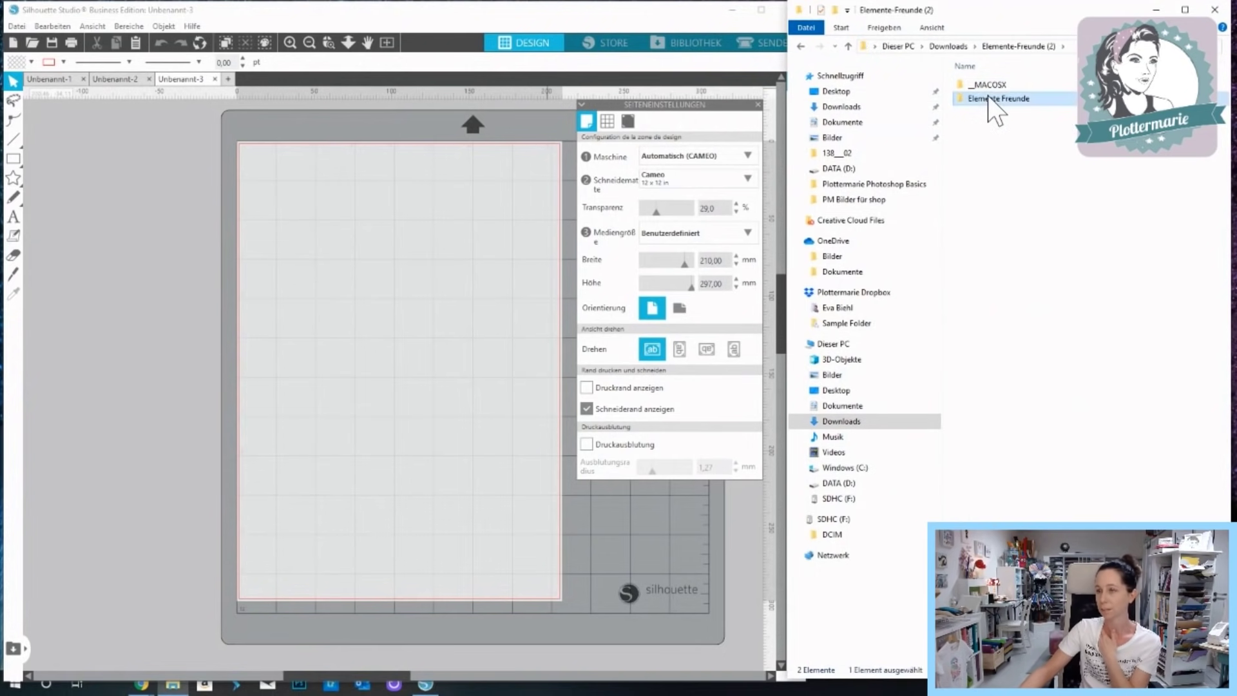
{"action": "double_click", "coordinate": [988, 96]}
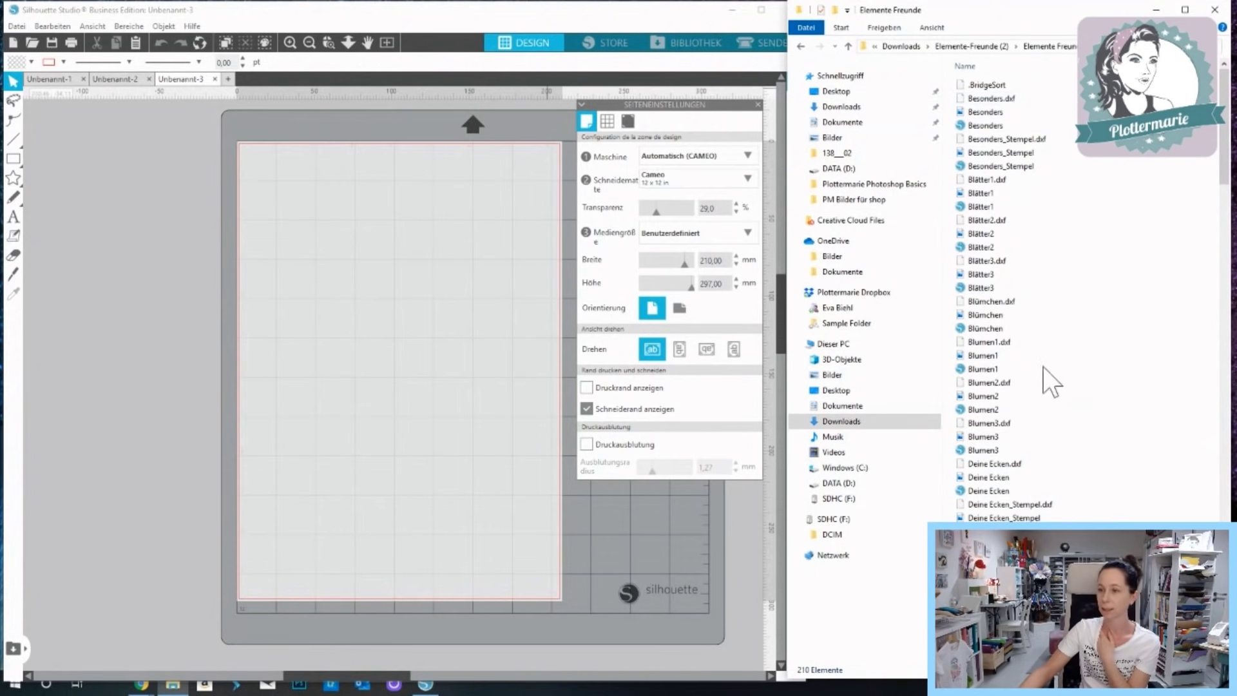
{"action": "left_click", "coordinate": [932, 27]}
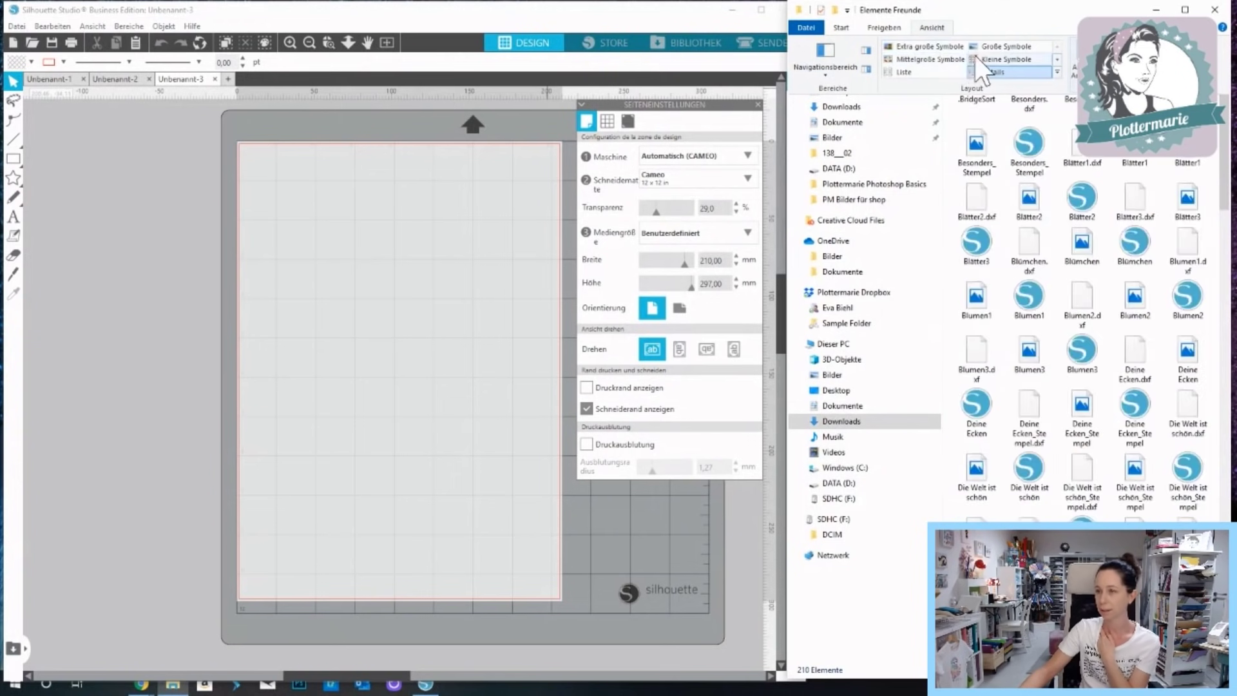
{"action": "left_click", "coordinate": [929, 47]}
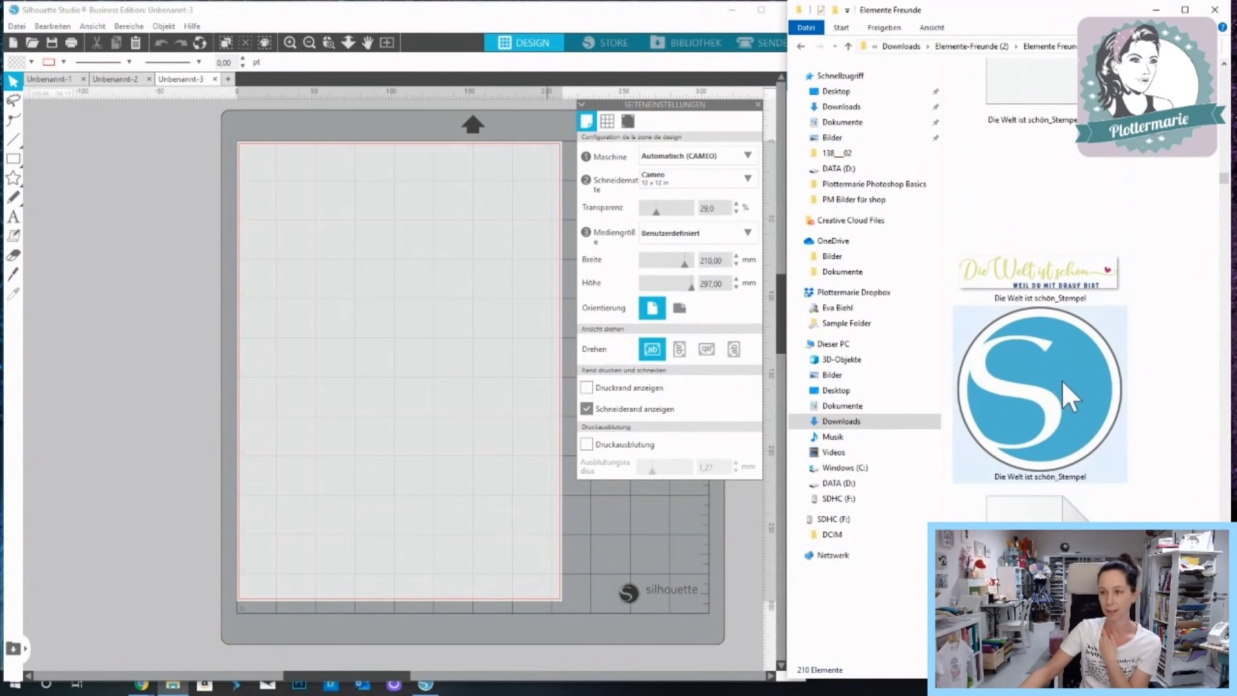
{"action": "scroll", "coordinate": [1062, 437], "scroll_direction": "down", "scroll_amount": 4}
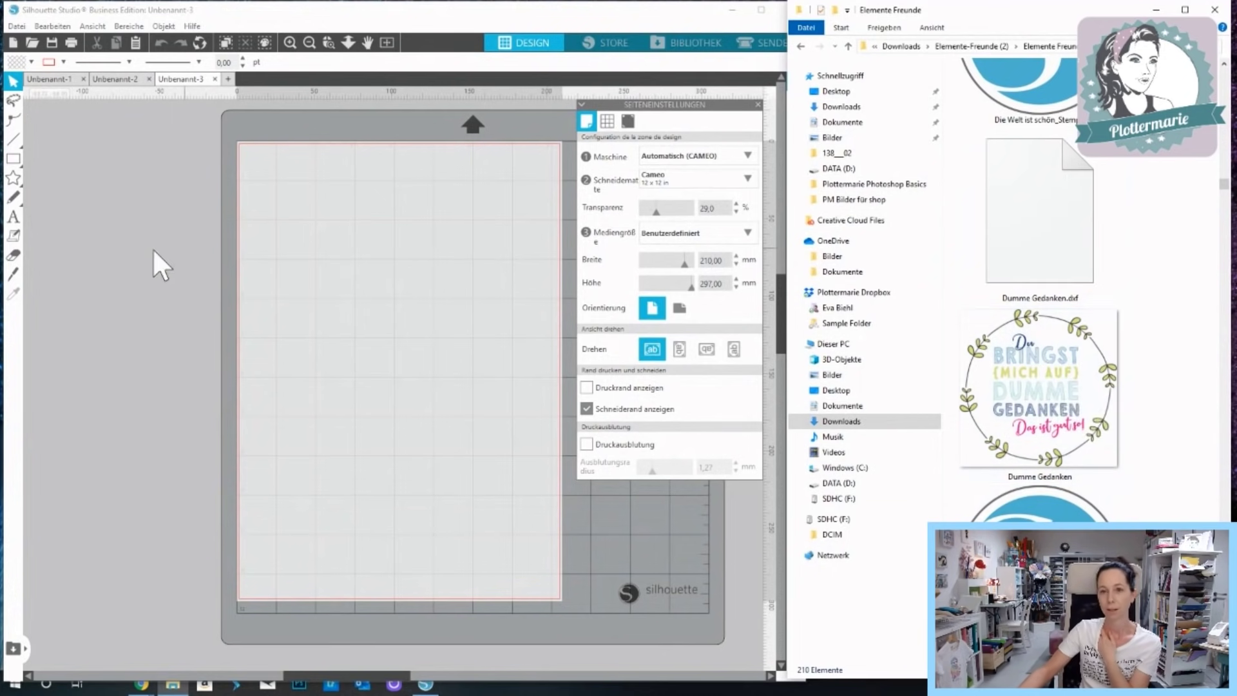
Draw an ellipse about 121 mm wide and 103 mm high in the upper half of the blank page.
{"action": "mouse_move", "coordinate": [13, 178]}
{"action": "mouse_move", "coordinate": [27, 157]}
{"action": "left_click", "coordinate": [69, 161]}
{"action": "left_click_drag", "start_coordinate": [332, 255], "coordinate": [521, 416]}
{"action": "left_click", "coordinate": [13, 81]}
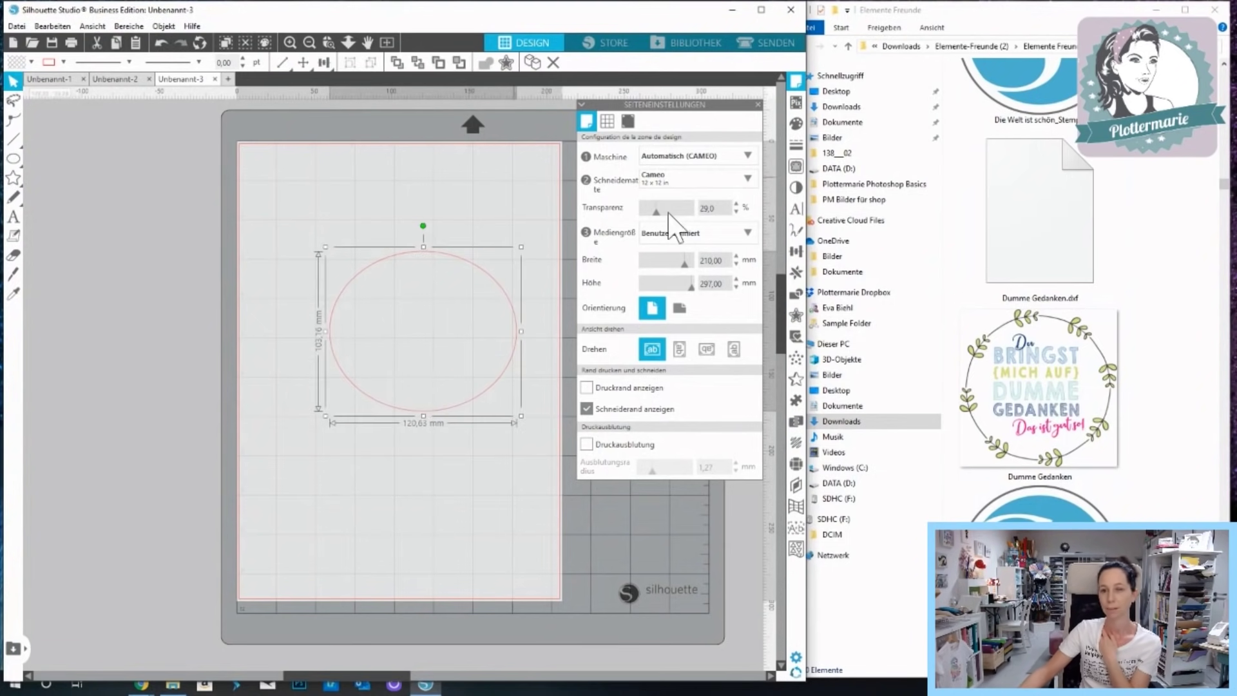
Import the Dumme Gedanken picture from the Elemente Freunde folder and place it inside the ellipse as its fill.
{"action": "left_click_drag", "start_coordinate": [1039, 400], "coordinate": [172, 511]}
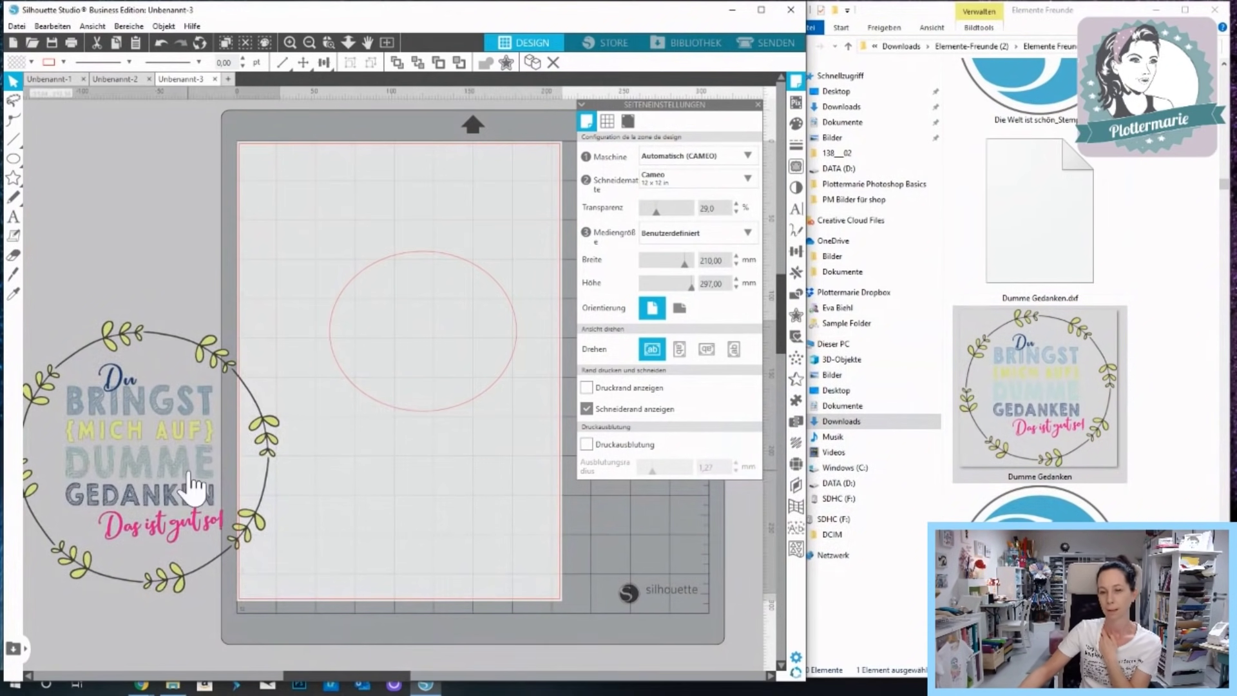
{"action": "left_click_drag", "start_coordinate": [116, 451], "coordinate": [442, 366]}
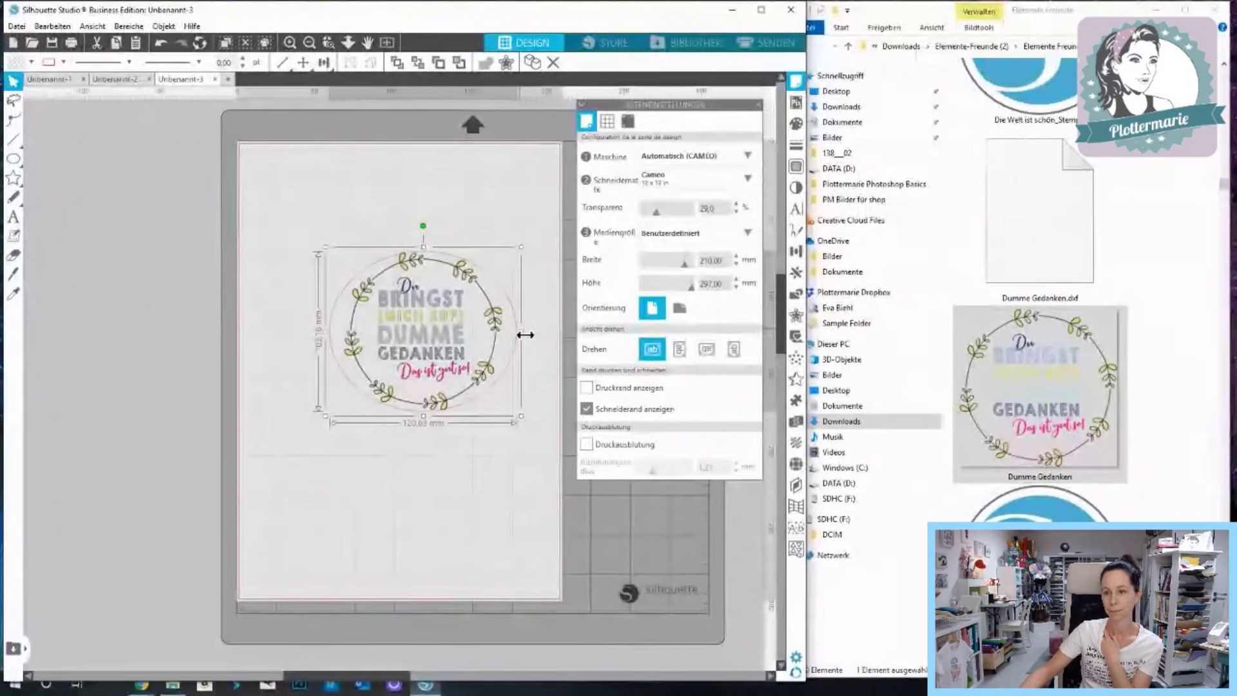
Resize the ellipse to about 114 mm wide and 117 mm high and move the Dumme Gedanken picture out of it, over the page's left edge.
{"action": "mouse_move", "coordinate": [412, 419]}
{"action": "left_mouse_down"}
{"action": "mouse_move", "coordinate": [439, 416]}
{"action": "mouse_move", "coordinate": [430, 408]}
{"action": "left_mouse_up"}
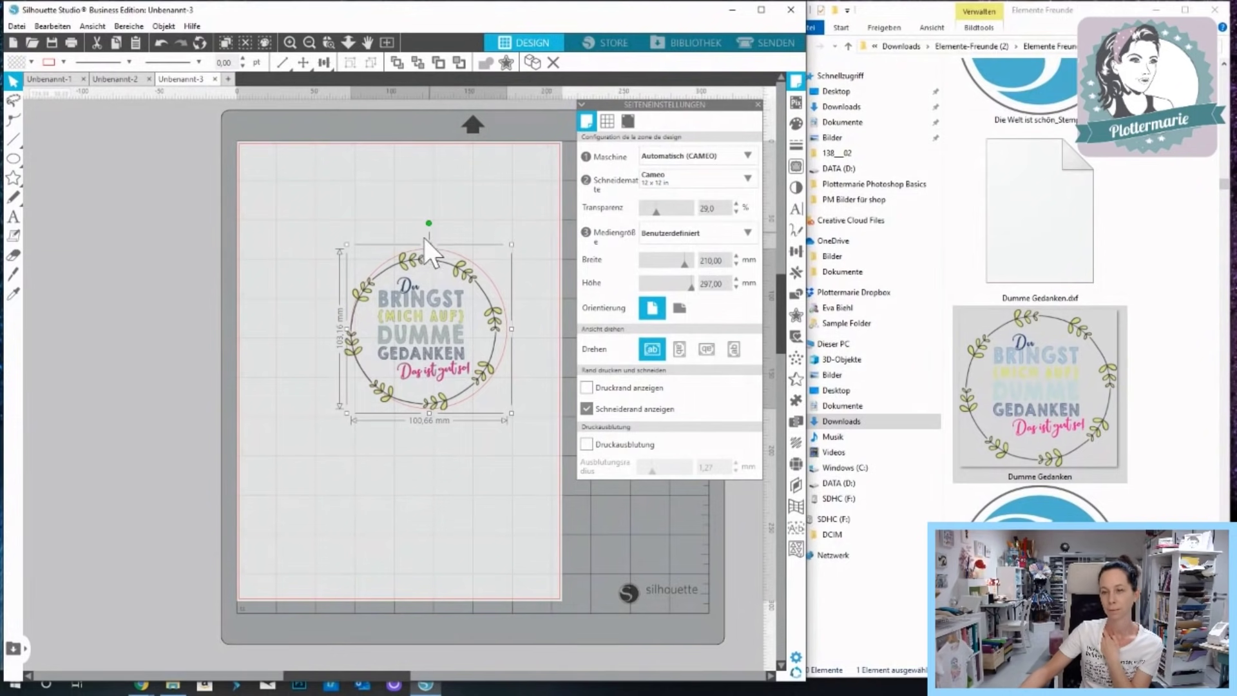
{"action": "left_click_drag", "start_coordinate": [386, 246], "coordinate": [257, 301]}
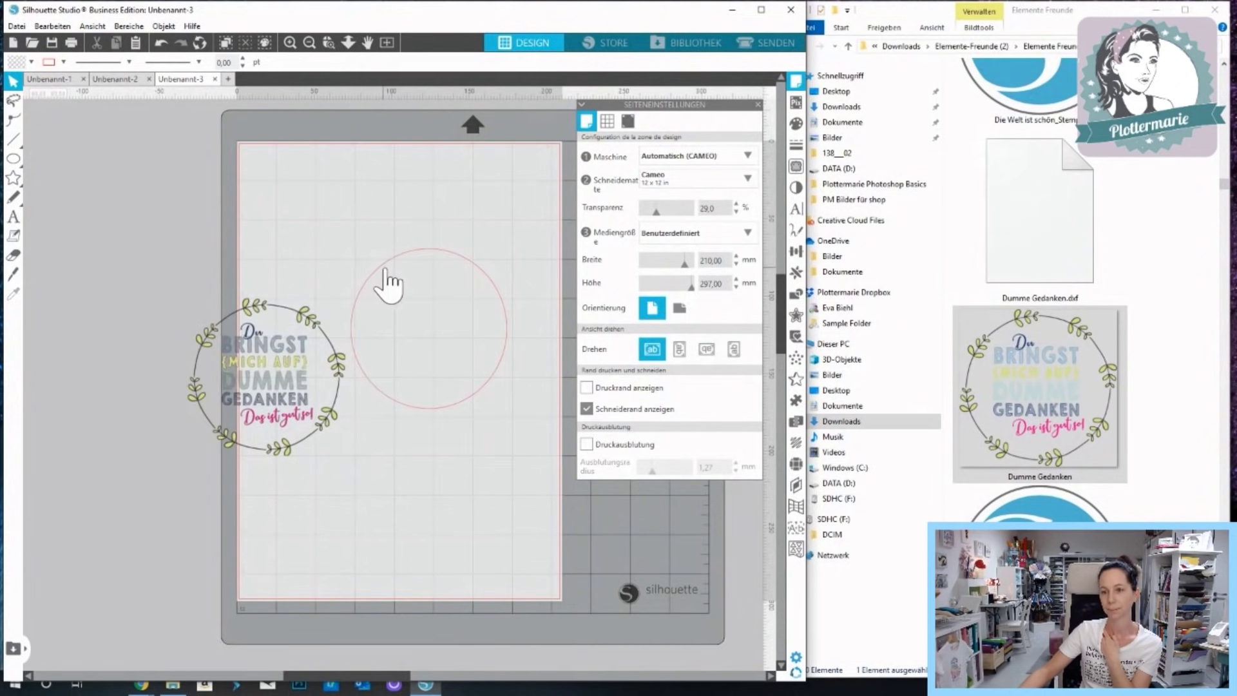
{"action": "mouse_move", "coordinate": [517, 416]}
{"action": "left_mouse_down"}
{"action": "mouse_move", "coordinate": [546, 422]}
{"action": "mouse_move", "coordinate": [532, 433]}
{"action": "left_mouse_up"}
{"action": "left_click_drag", "start_coordinate": [248, 394], "coordinate": [414, 339]}
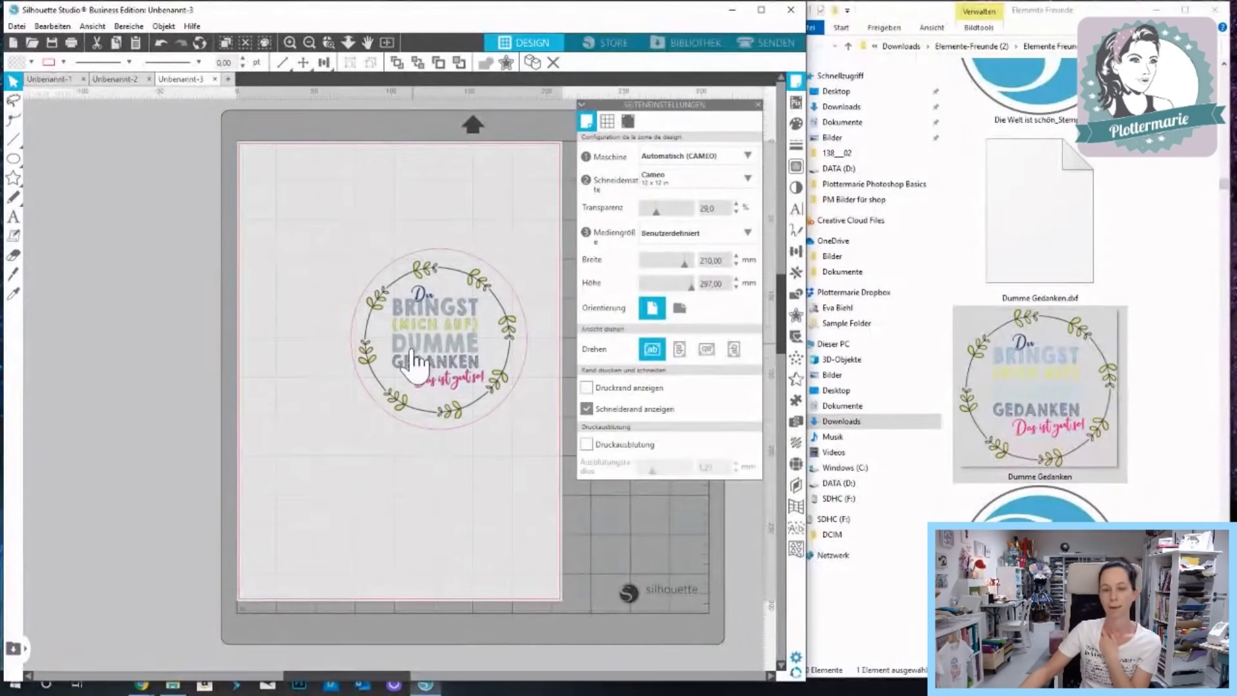
{"action": "left_click", "coordinate": [387, 438]}
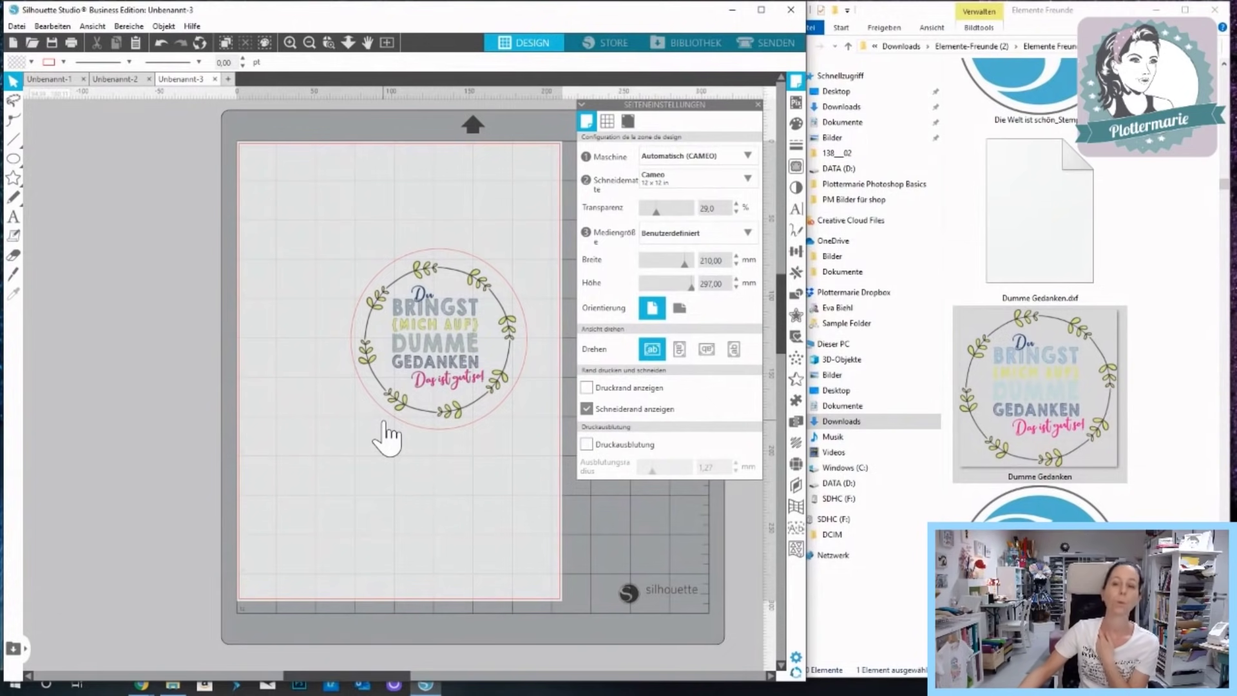
{"action": "left_click_drag", "start_coordinate": [475, 331], "coordinate": [274, 348]}
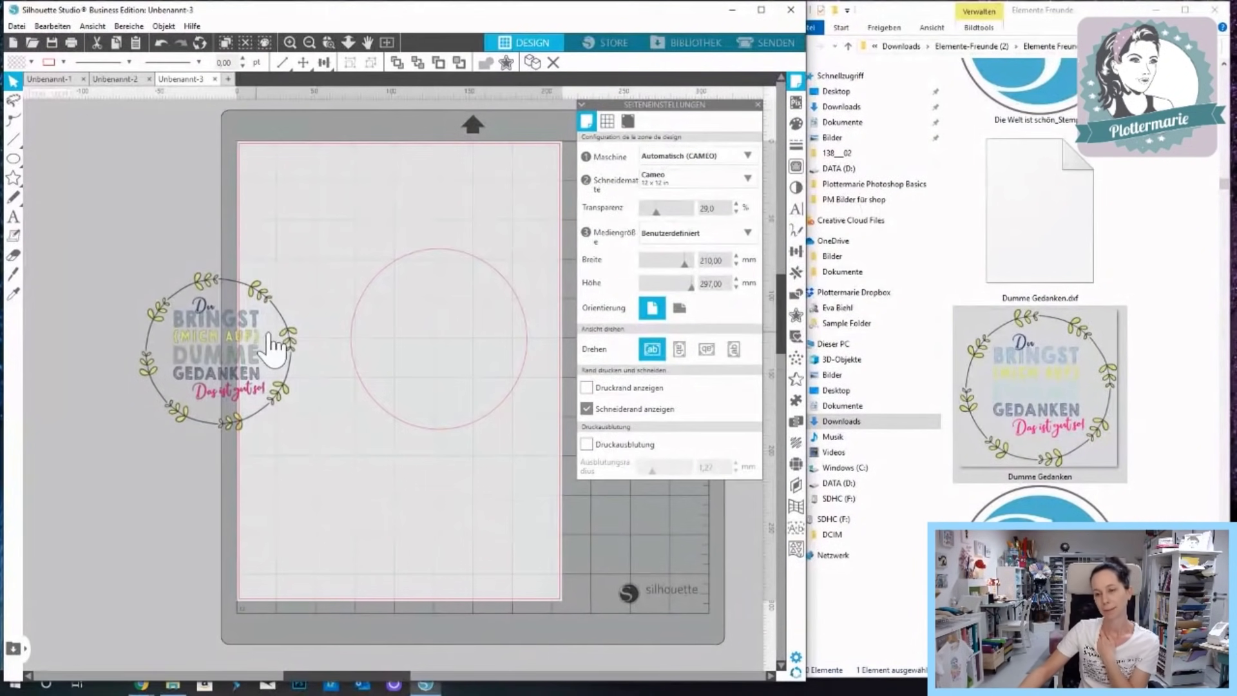
Open the Papiere_Freunde_Punkte&Co folder inside Papiere_Freunde_PunkteCo-2 (1) in Downloads.
{"action": "left_click", "coordinate": [824, 48]}
{"action": "left_click", "coordinate": [805, 47]}
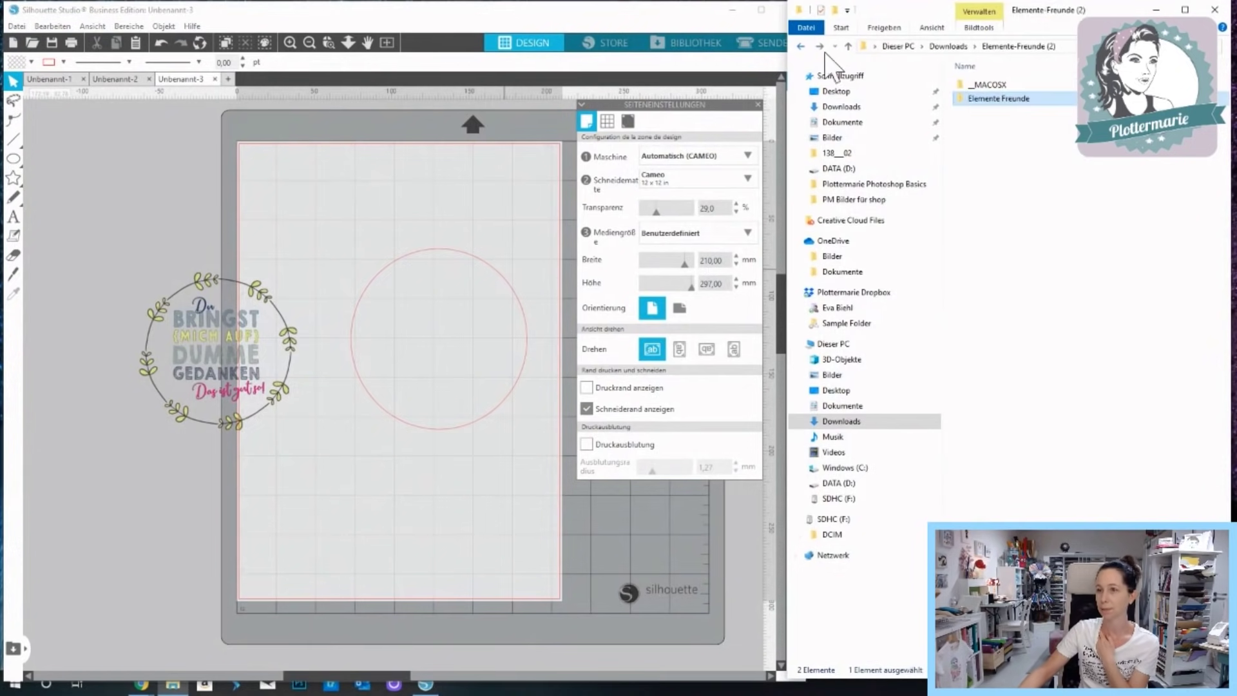
{"action": "left_click", "coordinate": [800, 46]}
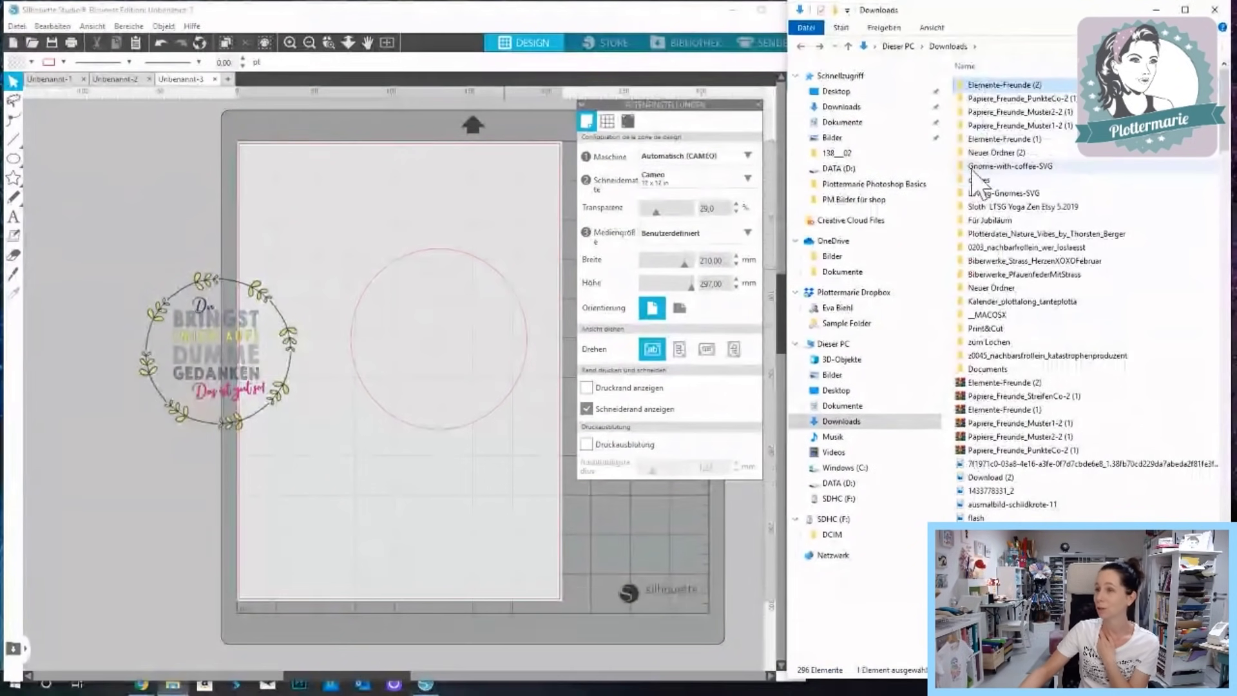
{"action": "double_click", "coordinate": [1003, 102]}
{"action": "double_click", "coordinate": [1003, 102]}
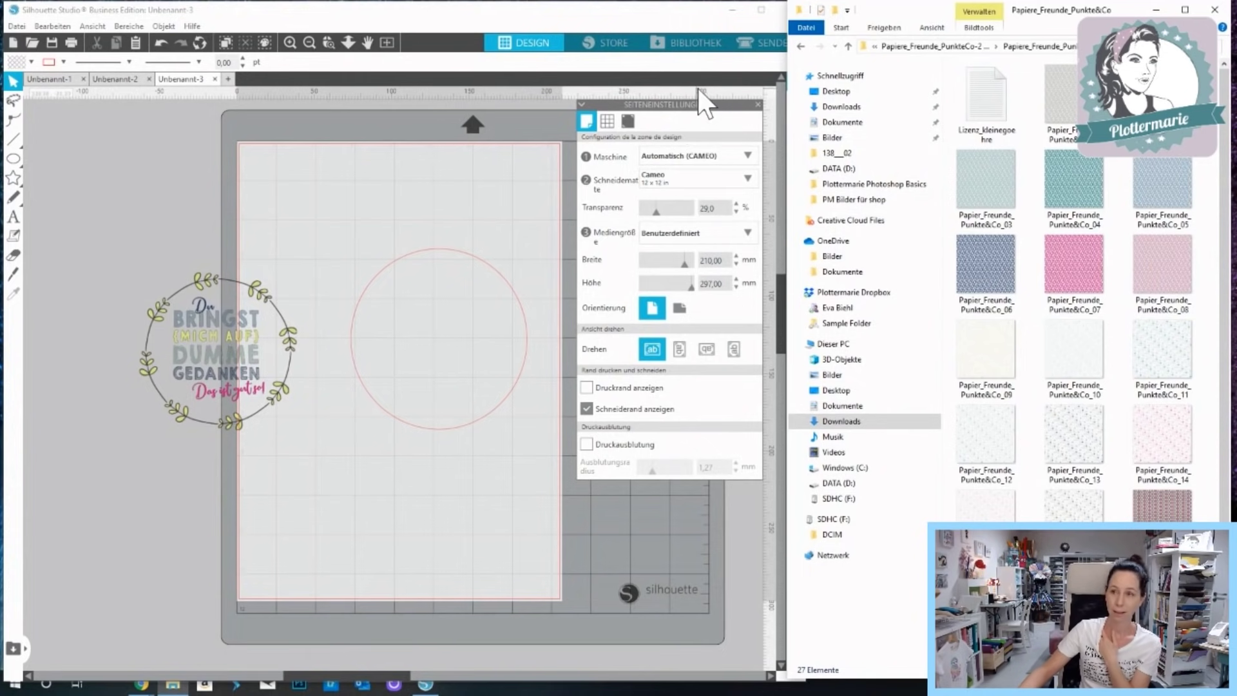
Show the pattern fill options in Silhouette Studio and fill the empty circle with the Papier_Freunde_Punkte&Co_14 paper.
{"action": "left_click", "coordinate": [672, 17]}
{"action": "left_click", "coordinate": [797, 123]}
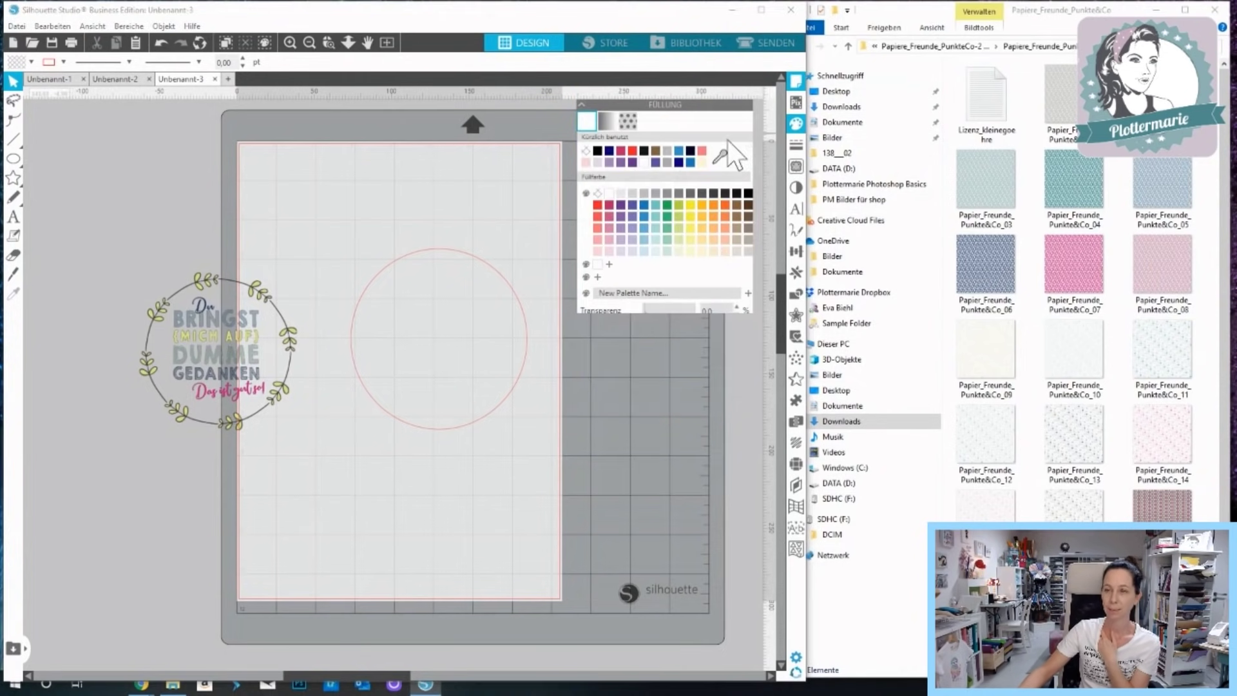
{"action": "left_click", "coordinate": [631, 121]}
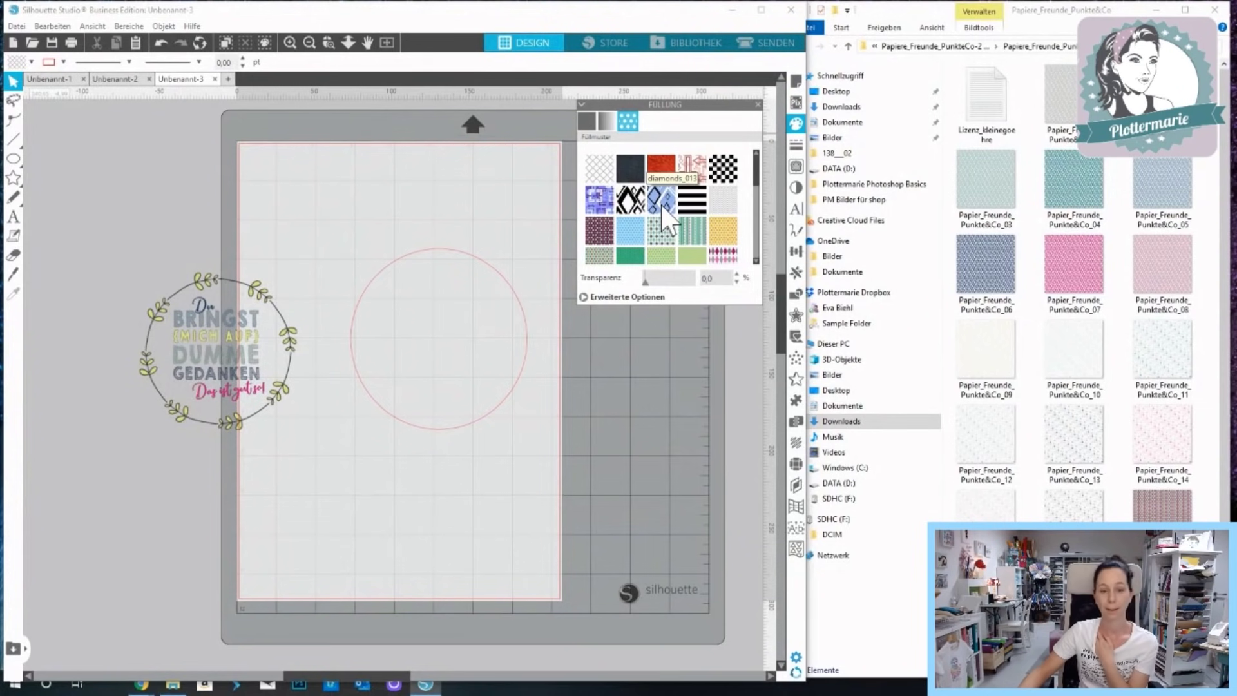
{"action": "left_click", "coordinate": [1158, 427]}
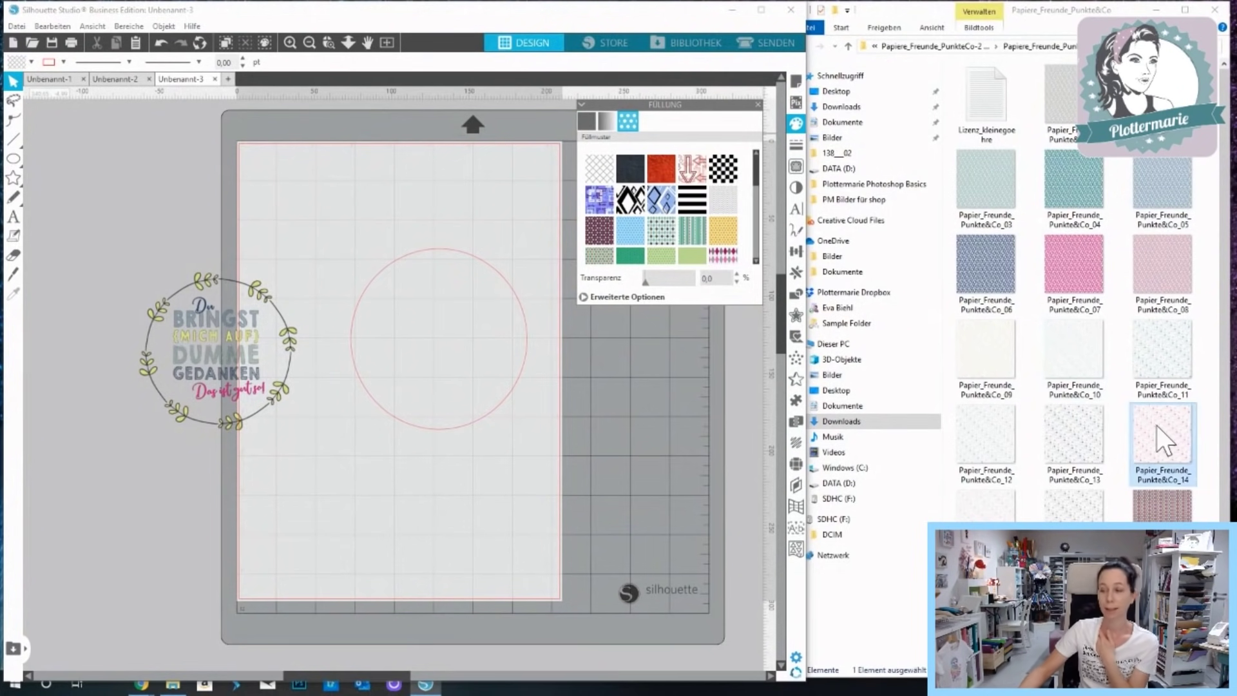
{"action": "left_click_drag", "start_coordinate": [1153, 427], "coordinate": [442, 379]}
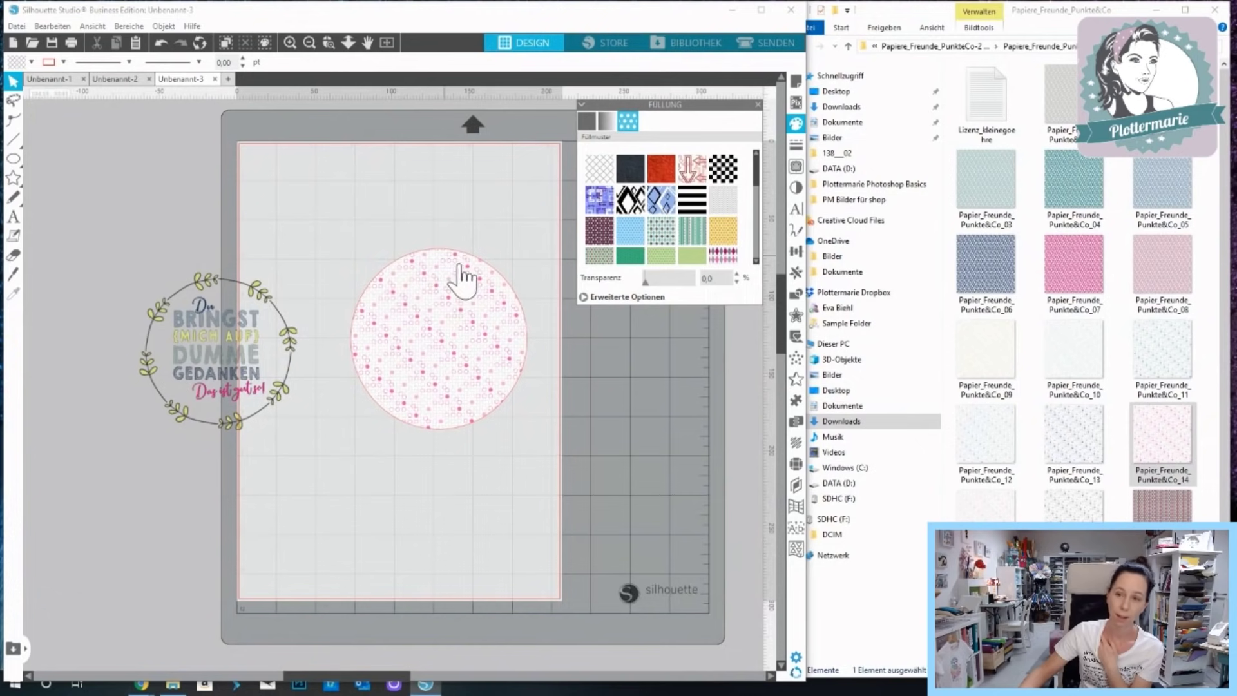
Replace the circle's fill with the Papier_Freunde_Punkte&Co_16 paper and look through the folder's other papers.
{"action": "left_click_drag", "start_coordinate": [1086, 506], "coordinate": [446, 369]}
{"action": "scroll", "coordinate": [1002, 506], "scroll_direction": "down", "scroll_amount": 3}
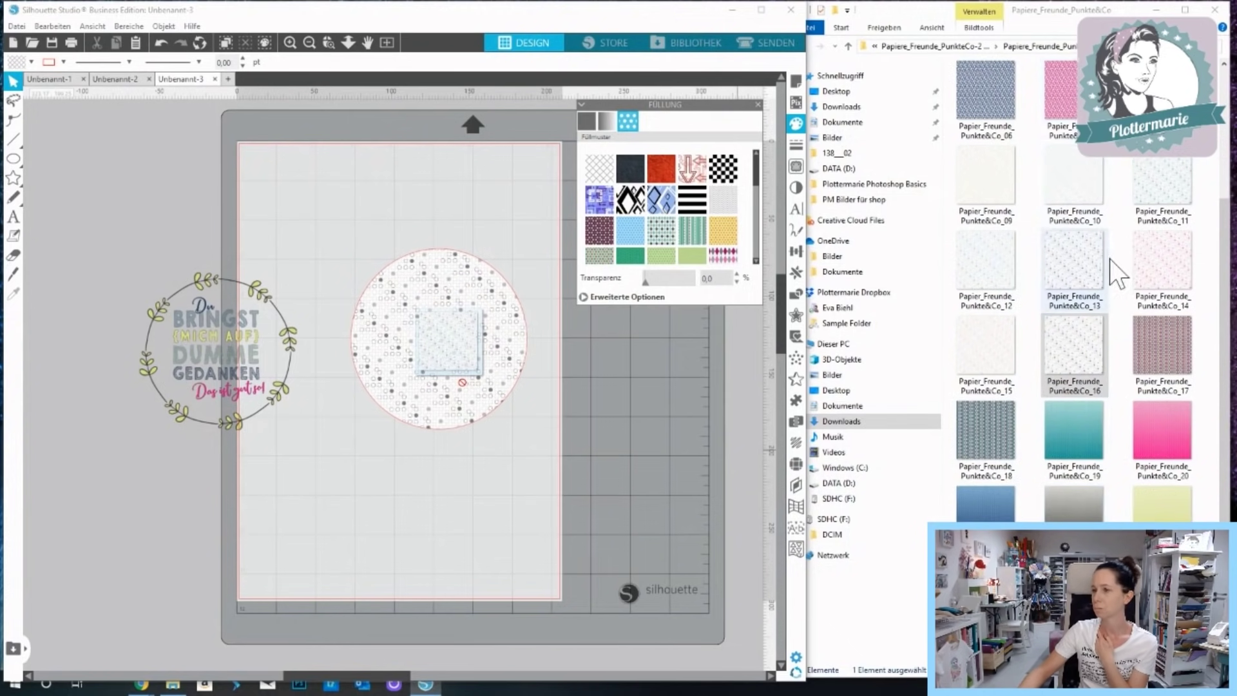
{"action": "scroll", "coordinate": [1111, 259], "scroll_direction": "up", "scroll_amount": 3}
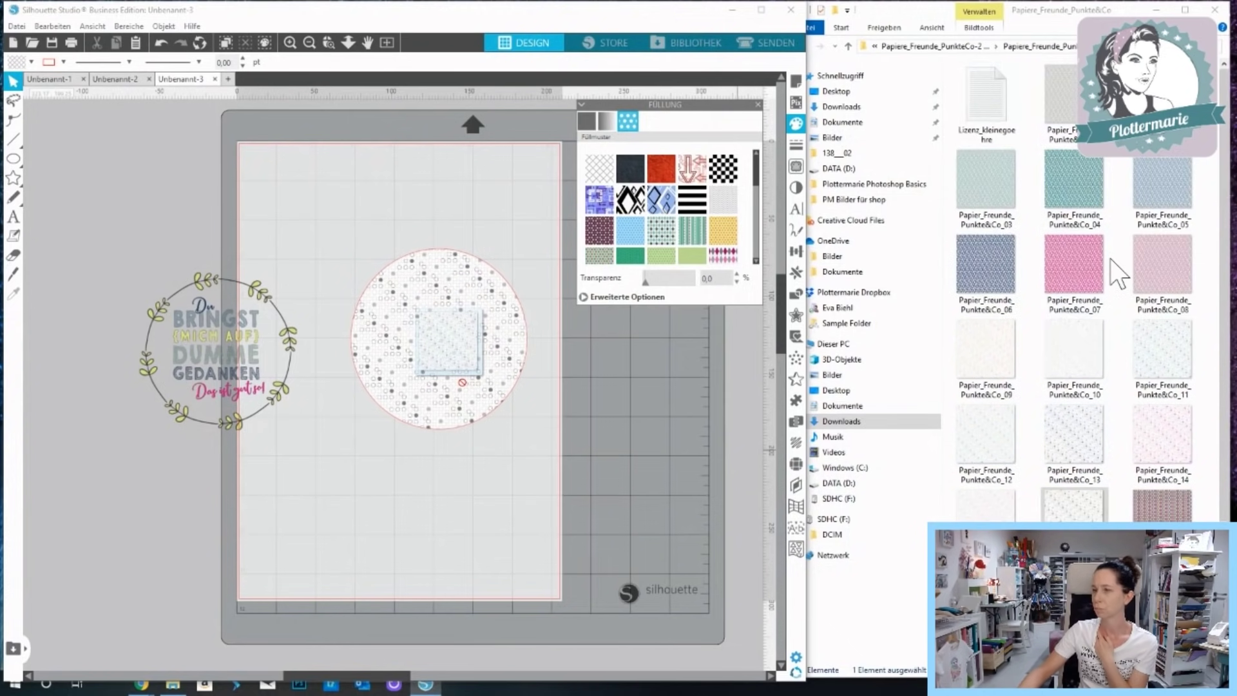
Open the Papiere_Freunde_Muster1 folder inside Papiere_Freunde_Muster1-2 (1) and fill the circle with the Papier_Freunde_Muster1_19 paper.
{"action": "left_click", "coordinate": [885, 13]}
{"action": "left_click", "coordinate": [799, 51]}
{"action": "left_click", "coordinate": [801, 48]}
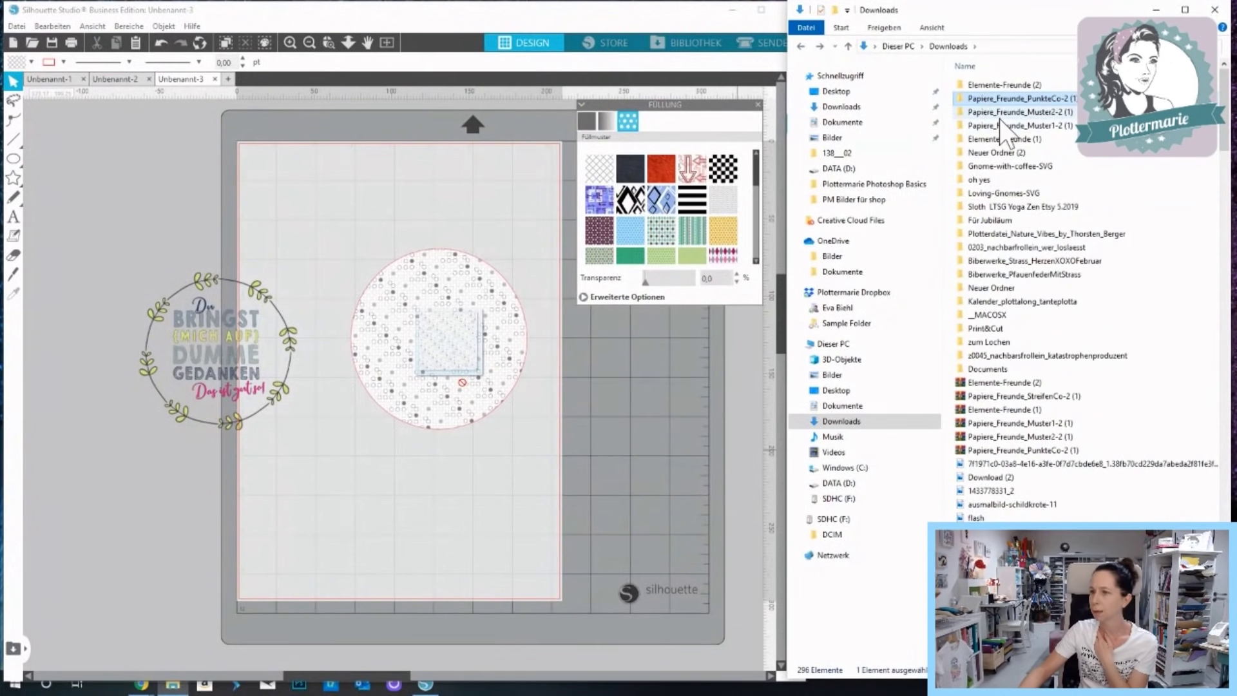
{"action": "double_click", "coordinate": [1003, 127]}
{"action": "double_click", "coordinate": [987, 101]}
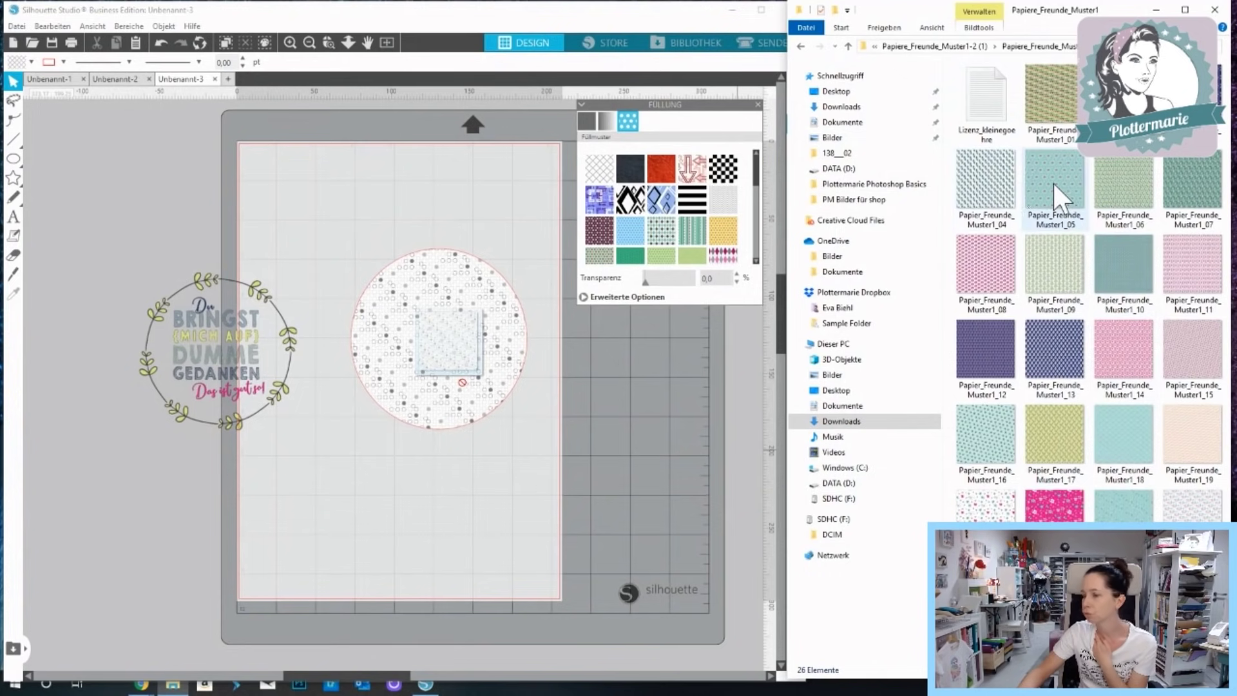
{"action": "left_click_drag", "start_coordinate": [1173, 417], "coordinate": [434, 388]}
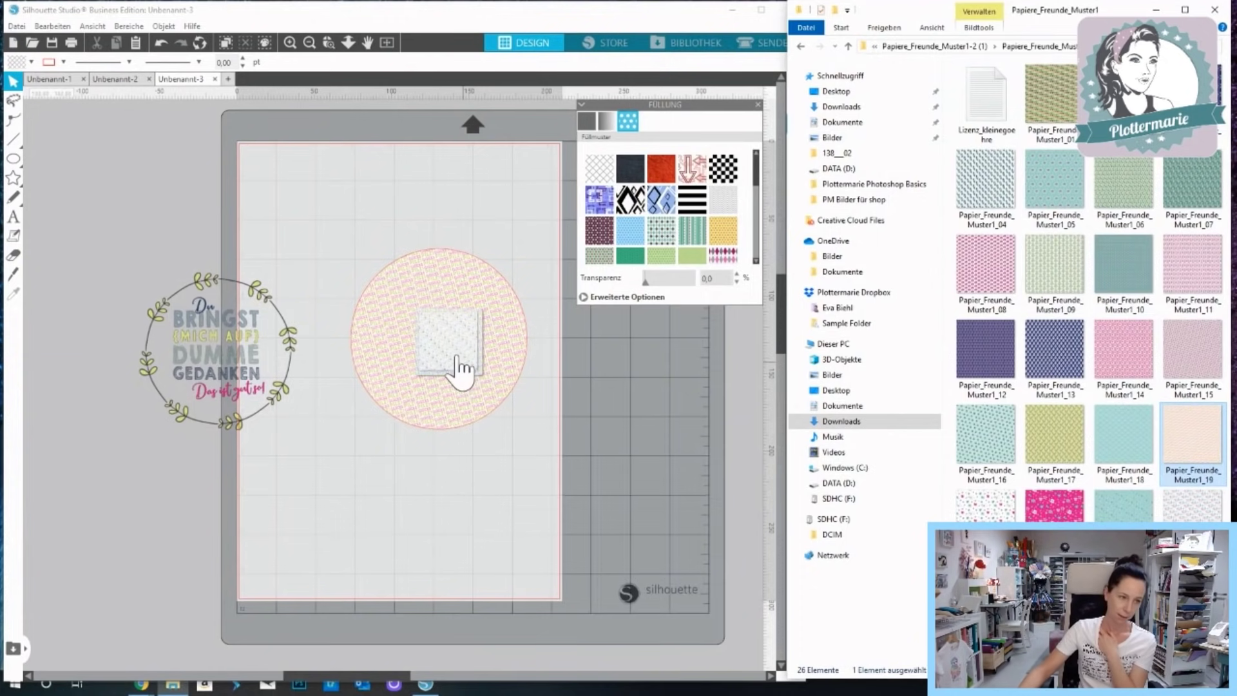
Place the Dumme Gedanken picture on the patterned circle and move both together to the upper left of the page.
{"action": "scroll", "coordinate": [439, 419], "scroll_direction": "down", "scroll_amount": 1}
{"action": "scroll", "coordinate": [438, 423], "scroll_direction": "up", "scroll_amount": 10}
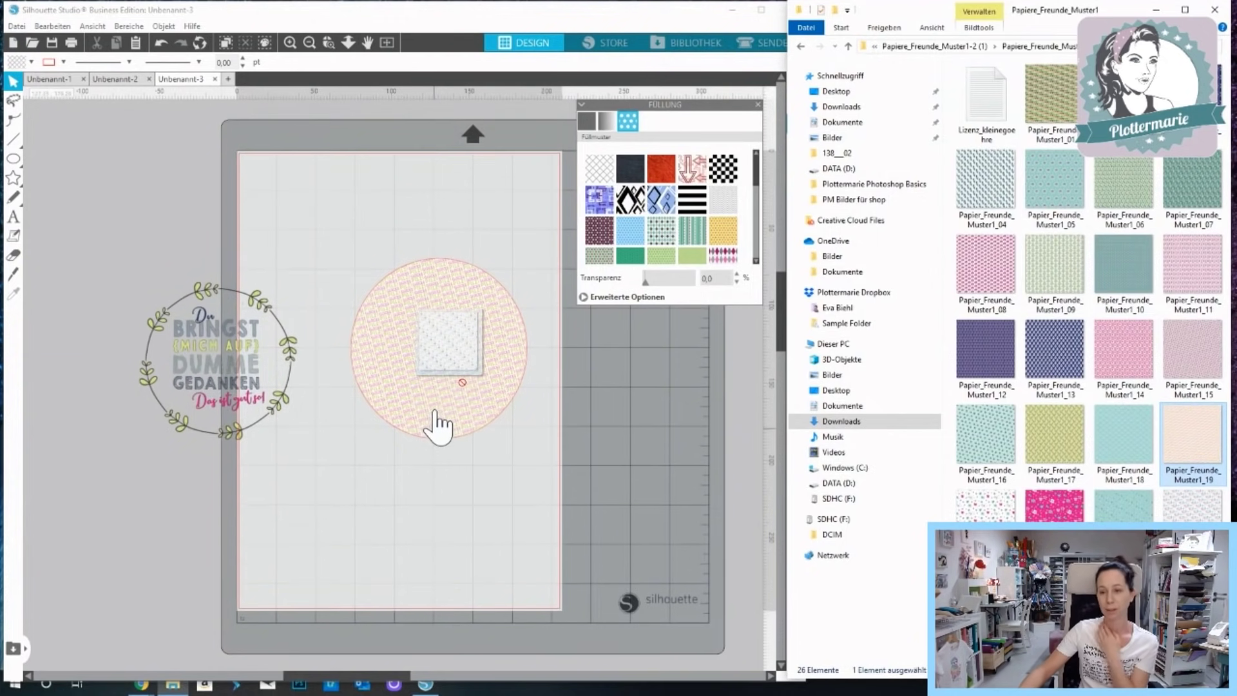
{"action": "scroll", "coordinate": [439, 425], "scroll_direction": "down", "scroll_amount": 8}
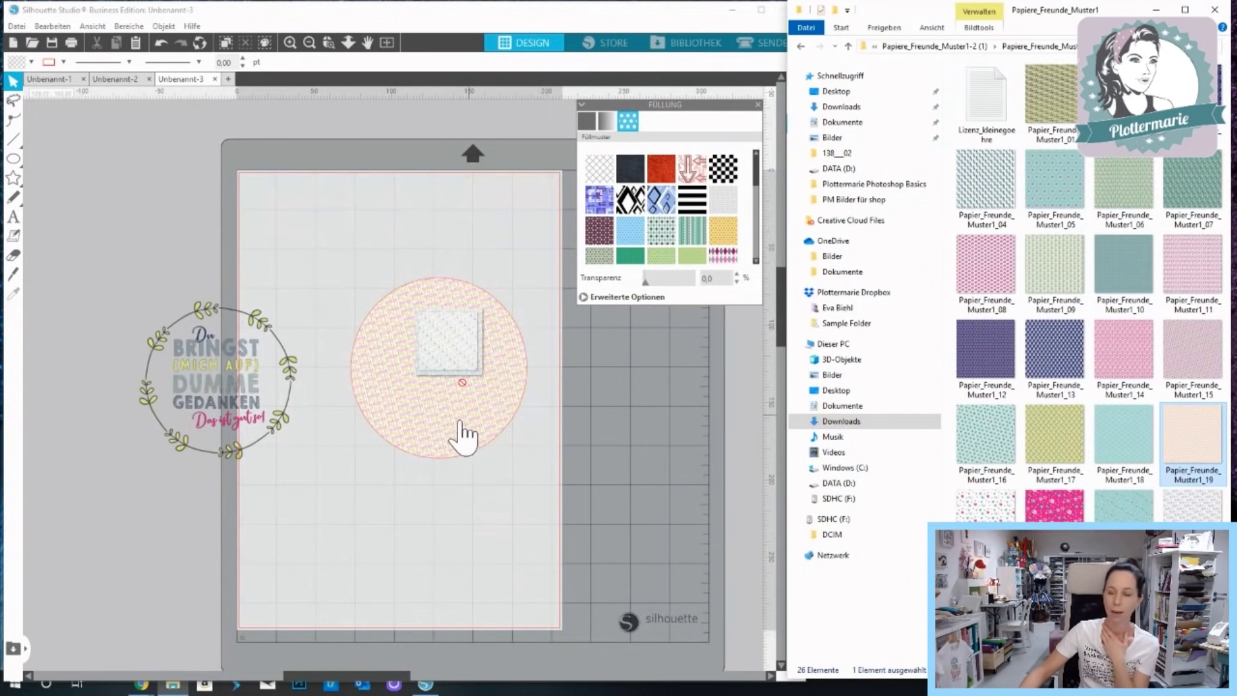
{"action": "scroll", "coordinate": [505, 441], "scroll_direction": "down", "scroll_amount": 1}
{"action": "scroll", "coordinate": [492, 430], "scroll_direction": "up", "scroll_amount": 2}
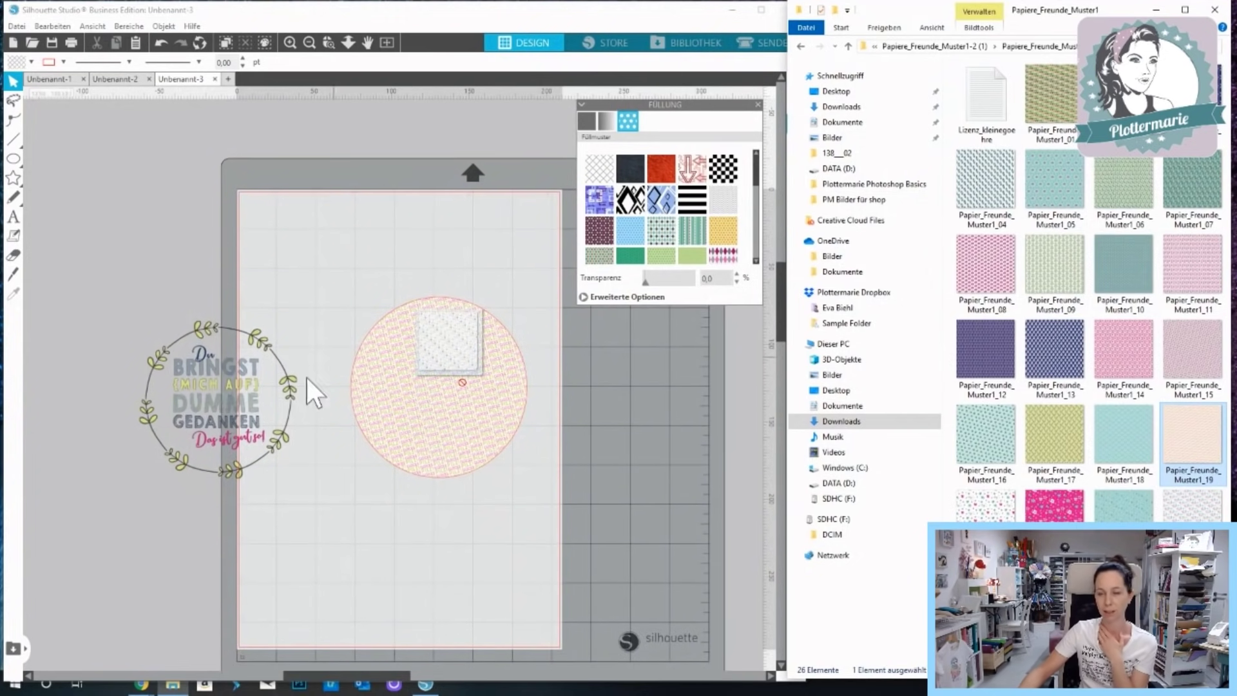
{"action": "left_click_drag", "start_coordinate": [226, 420], "coordinate": [446, 411]}
{"action": "double_click", "coordinate": [446, 410]}
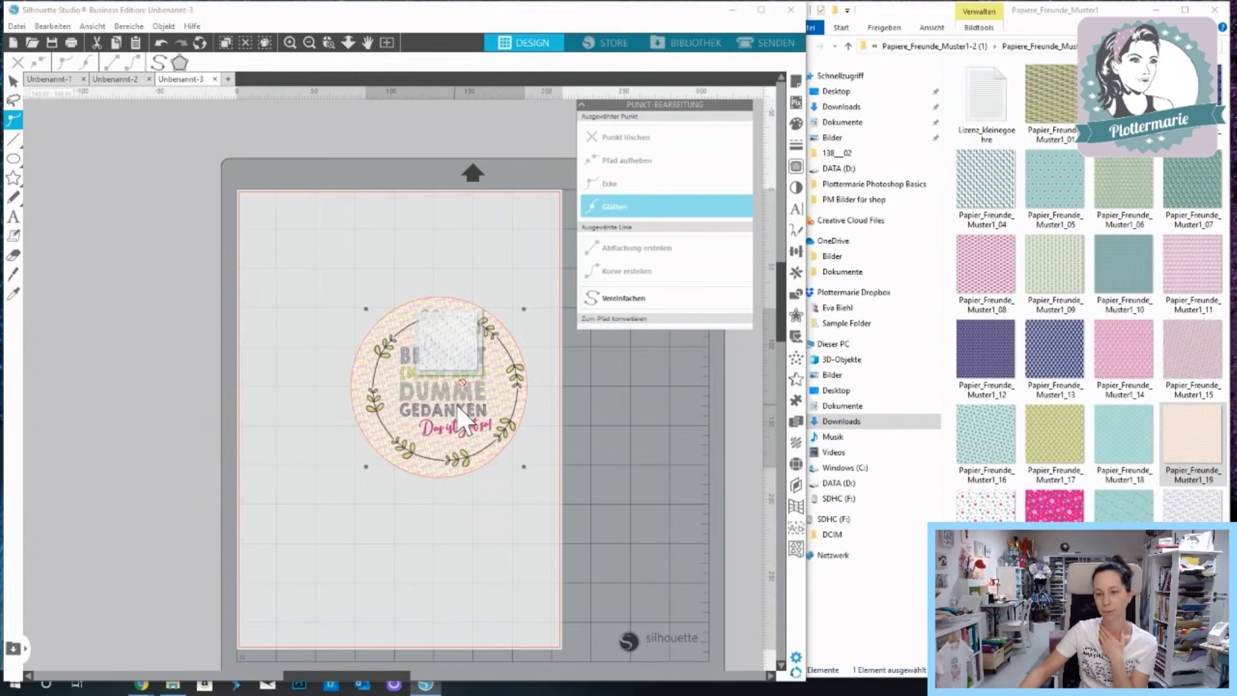
{"action": "left_click_drag", "start_coordinate": [455, 459], "coordinate": [285, 451]}
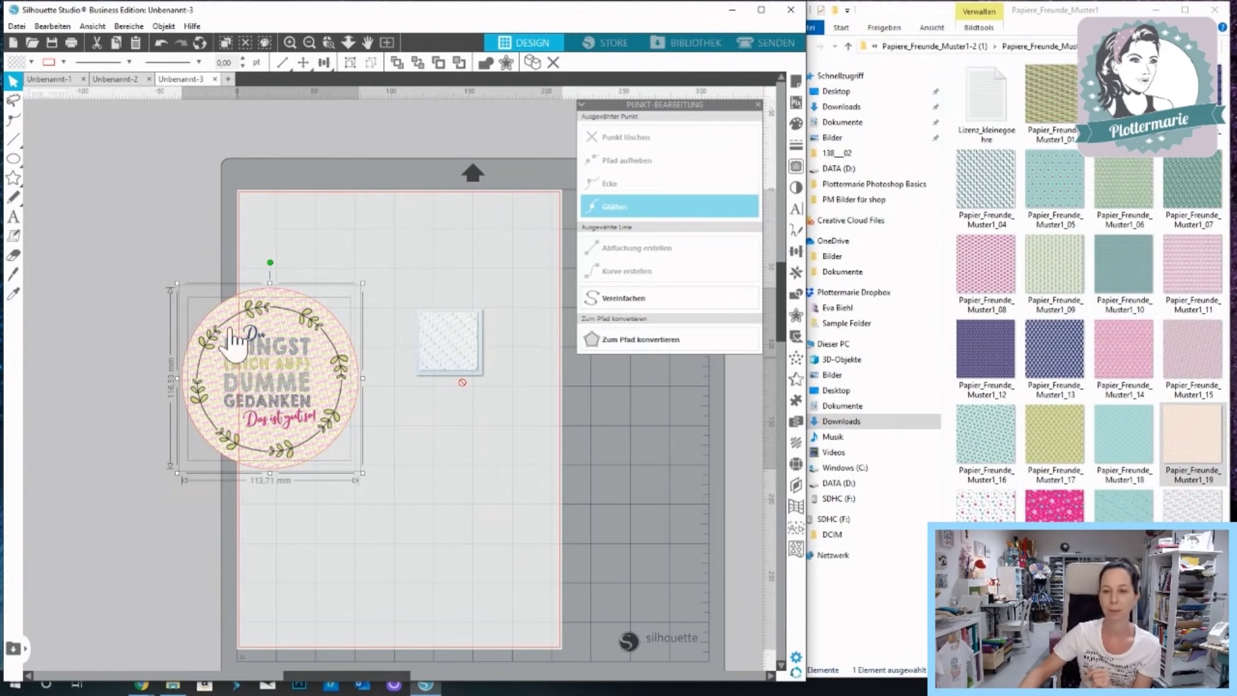
{"action": "left_click_drag", "start_coordinate": [271, 370], "coordinate": [300, 309]}
{"action": "left_click", "coordinate": [326, 457]}
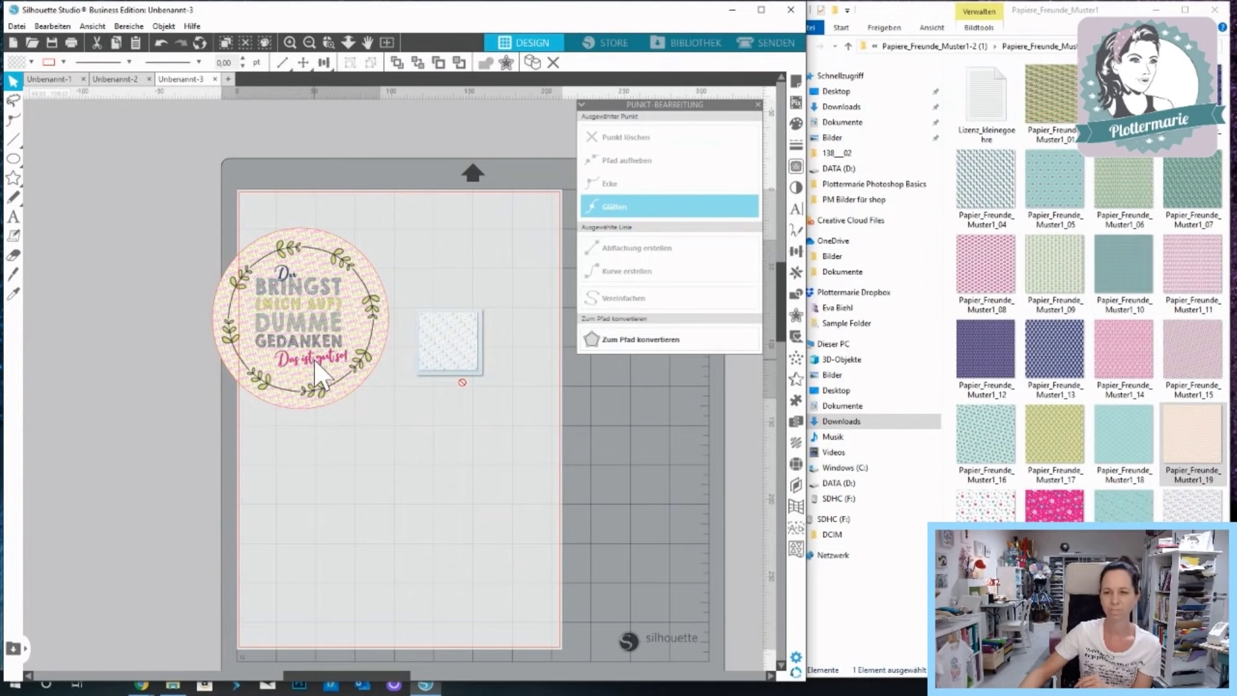
Move the picture below the patterned circle and set the circle's fill transparency to 21 %.
{"action": "left_click_drag", "start_coordinate": [314, 359], "coordinate": [247, 552]}
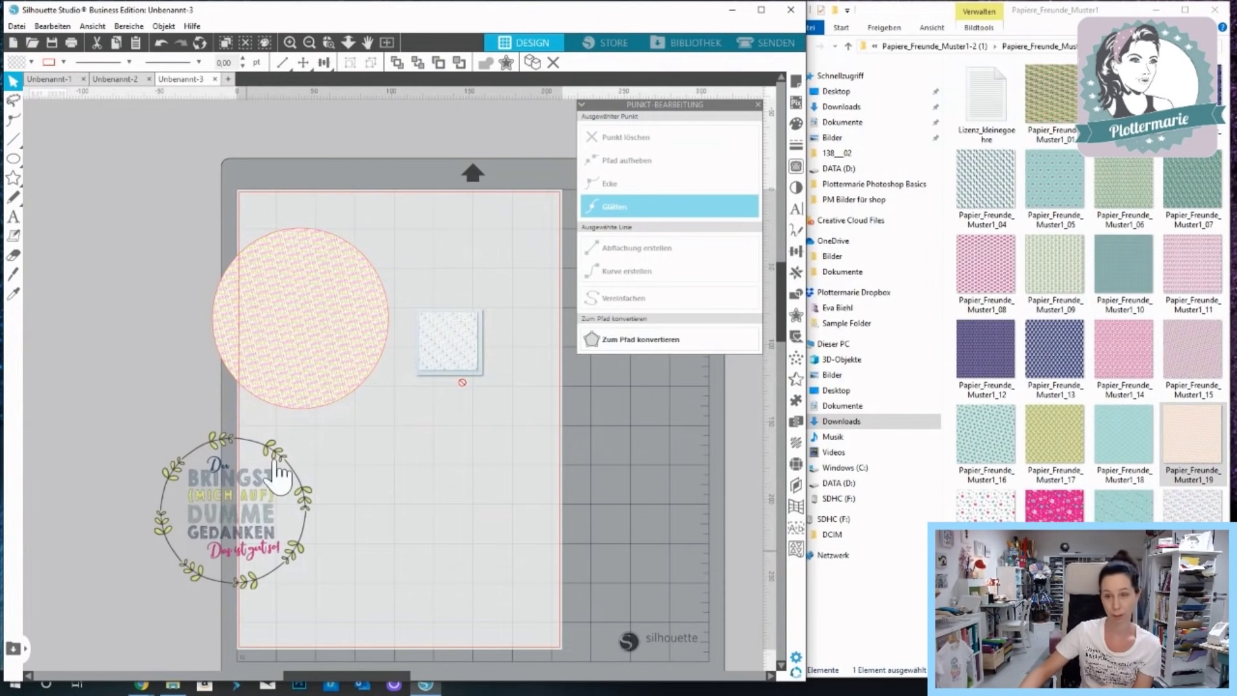
{"action": "left_click", "coordinate": [337, 303]}
{"action": "left_click", "coordinate": [797, 123]}
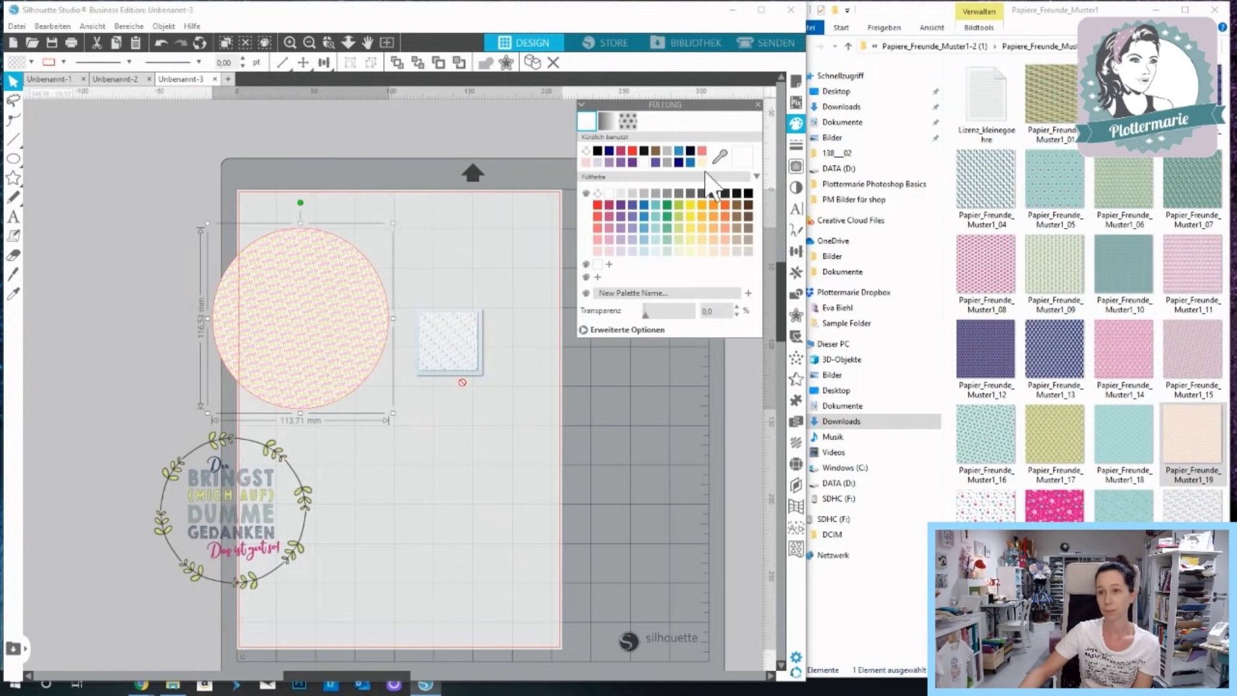
{"action": "left_click_drag", "start_coordinate": [643, 311], "coordinate": [672, 313]}
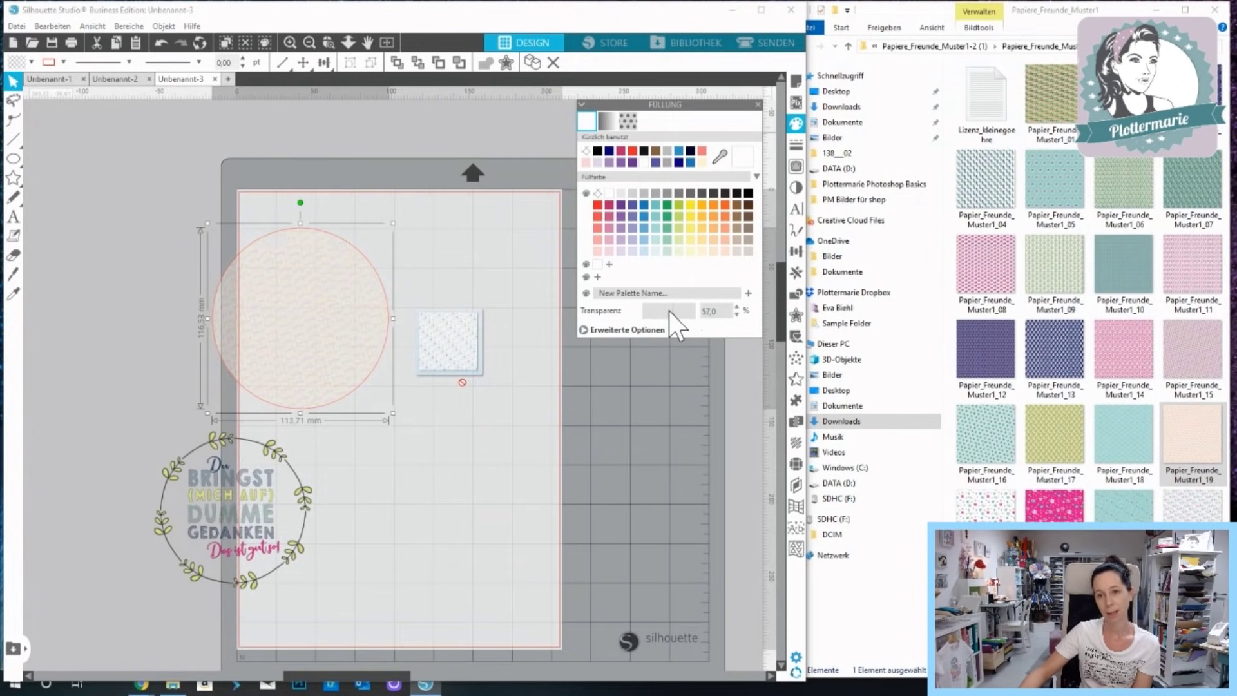
{"action": "left_click_drag", "start_coordinate": [662, 312], "coordinate": [671, 312]}
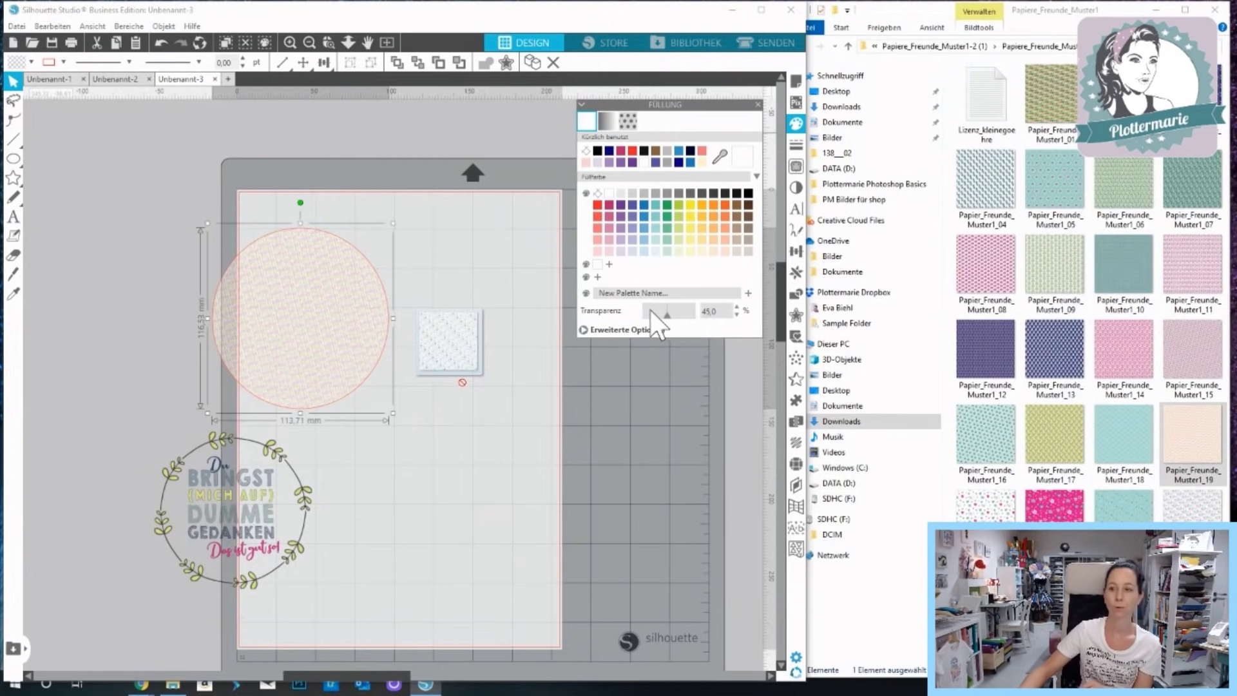
{"action": "left_click", "coordinate": [655, 315]}
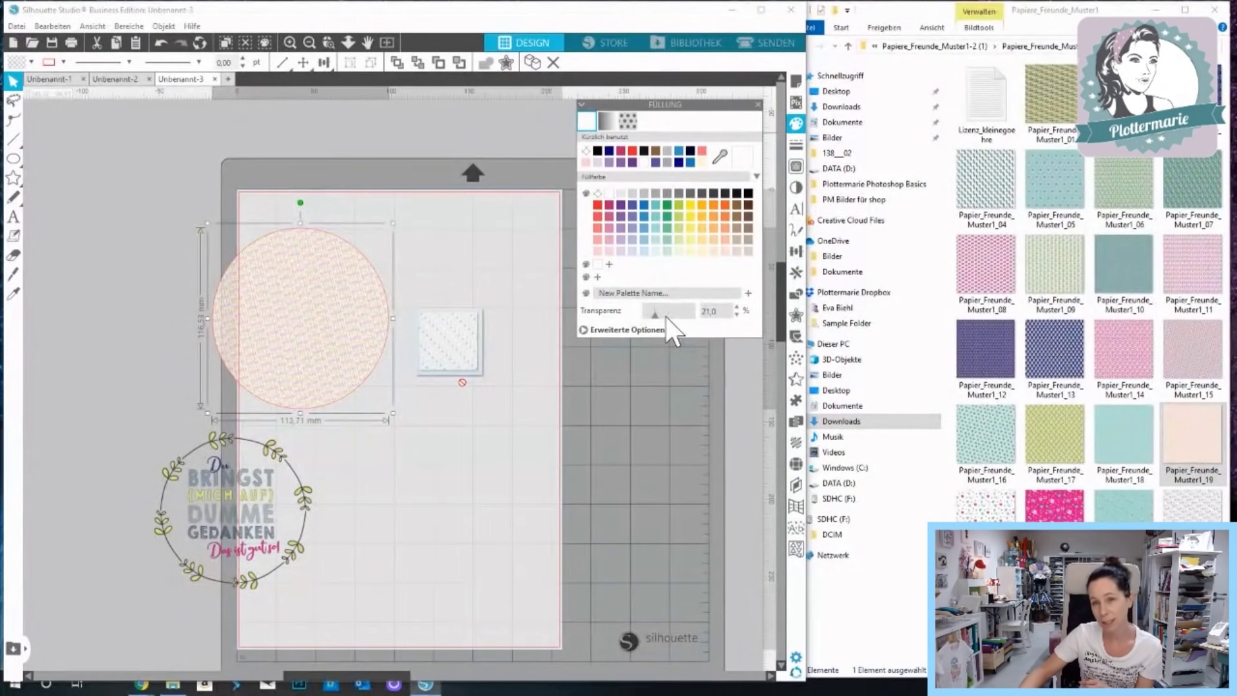
Place the picture back on the semi-transparent circle and narrow the picture to about 101 mm wide.
{"action": "left_click", "coordinate": [325, 534]}
{"action": "left_click_drag", "start_coordinate": [262, 534], "coordinate": [330, 346]}
{"action": "left_click", "coordinate": [217, 366]}
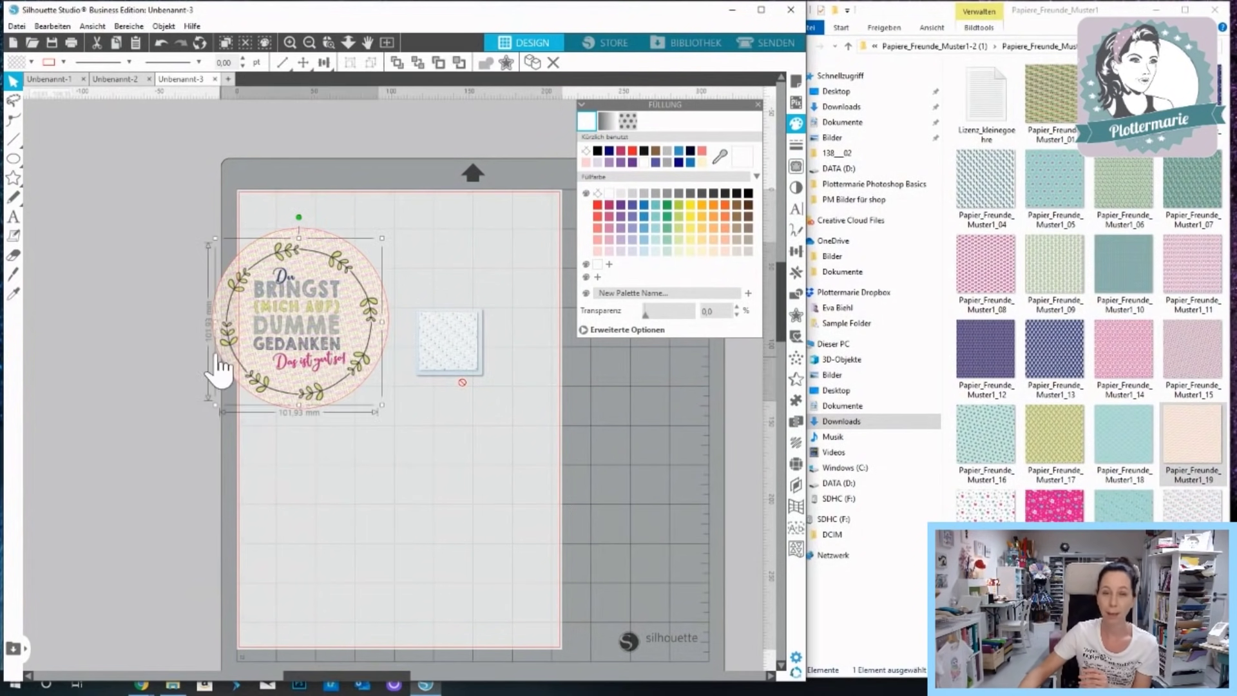
{"action": "left_click_drag", "start_coordinate": [215, 322], "coordinate": [217, 323]}
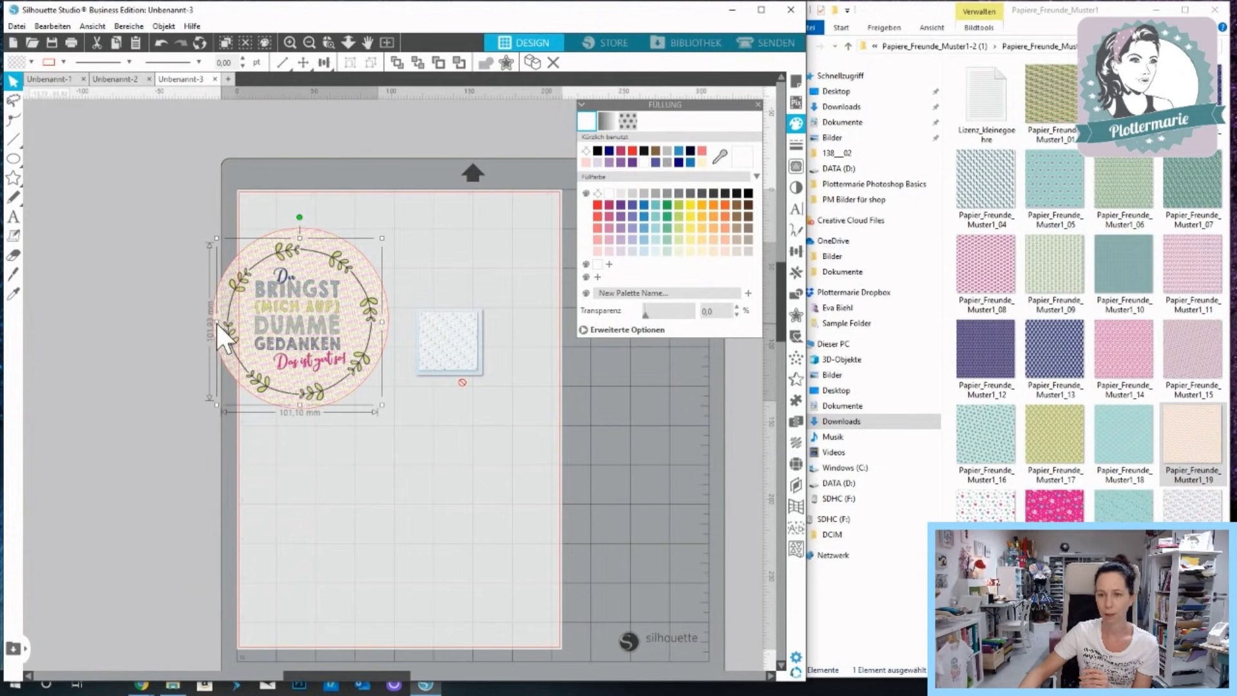
{"action": "left_click", "coordinate": [278, 449]}
Enlarge the patterned circle to about 121 mm wide and 119 mm high and centre the picture on it.
{"action": "left_click", "coordinate": [311, 389]}
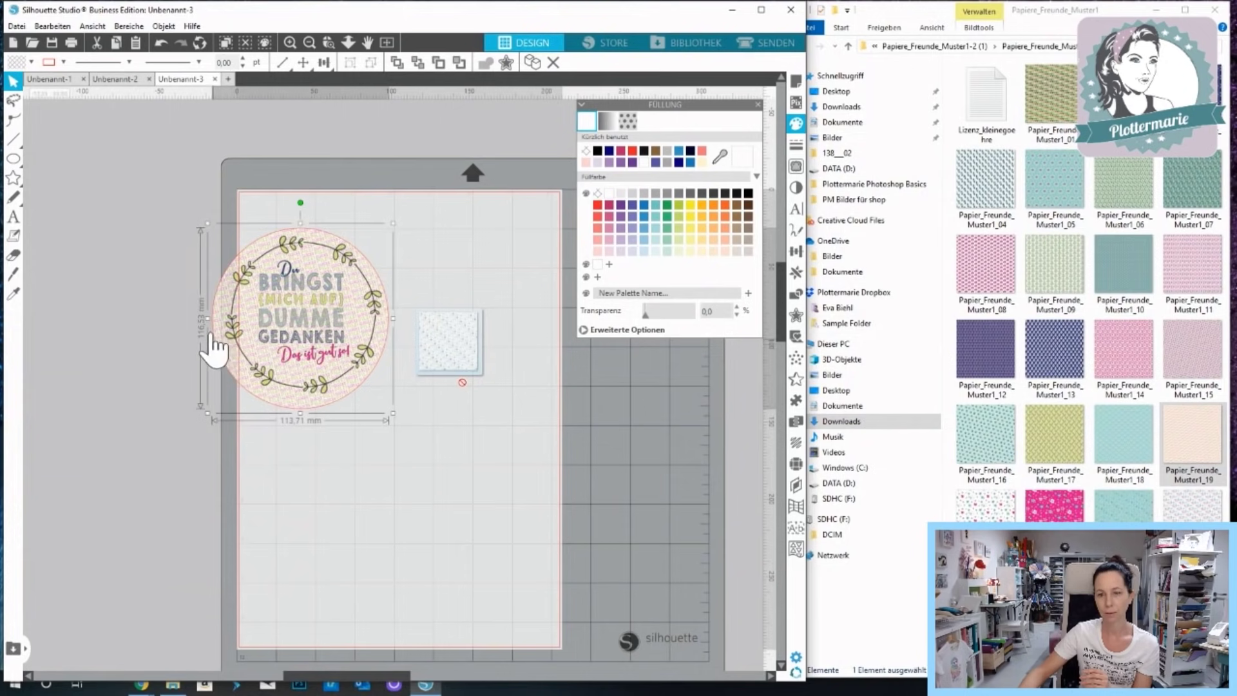
{"action": "left_click_drag", "start_coordinate": [213, 325], "coordinate": [196, 319]}
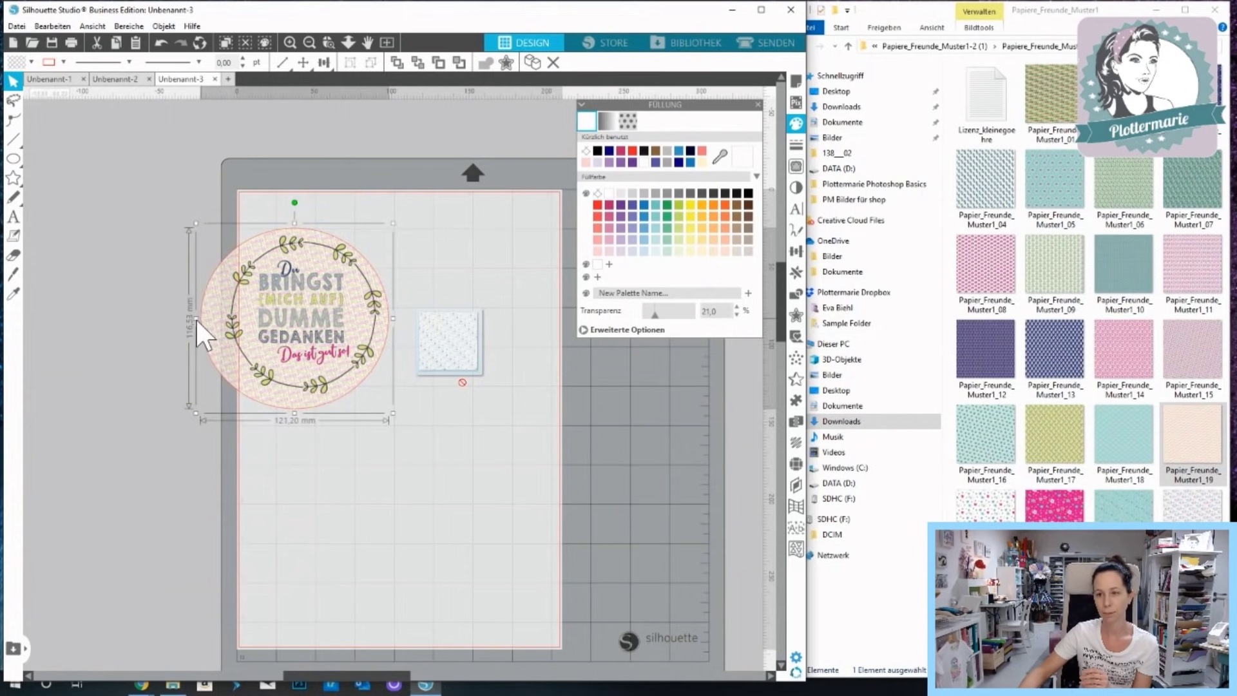
{"action": "left_click_drag", "start_coordinate": [309, 322], "coordinate": [305, 330]}
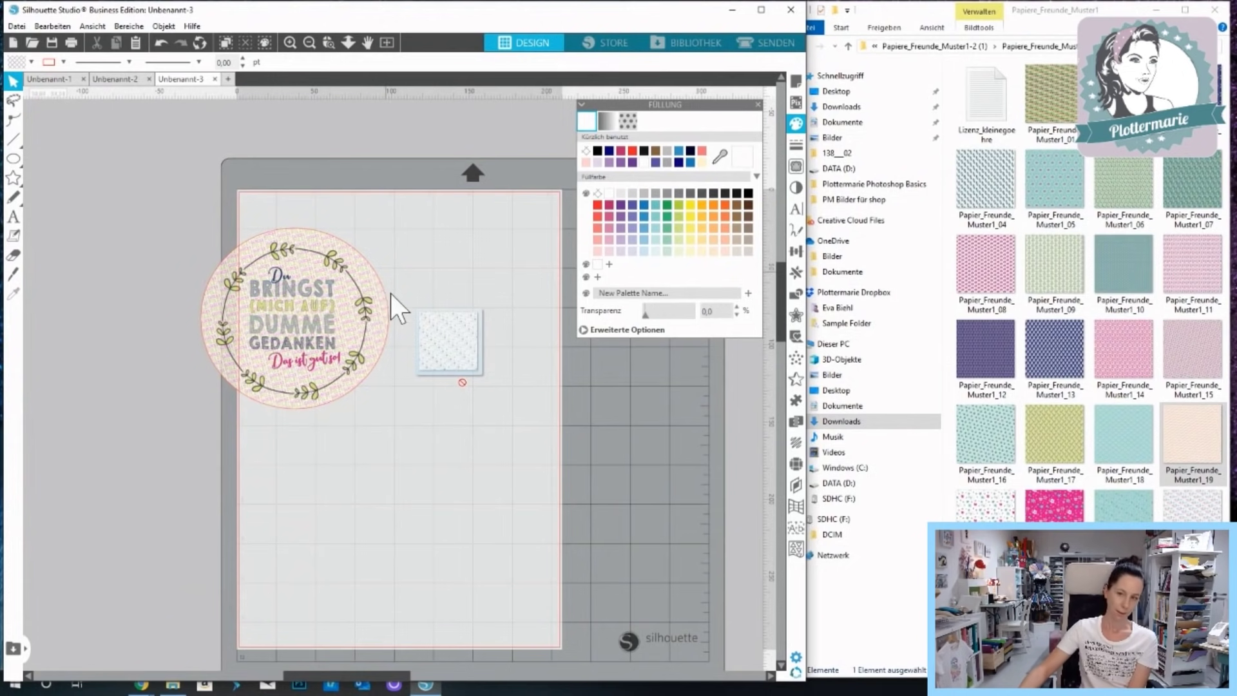
{"action": "left_click", "coordinate": [337, 401]}
{"action": "left_click_drag", "start_coordinate": [296, 415], "coordinate": [298, 423]}
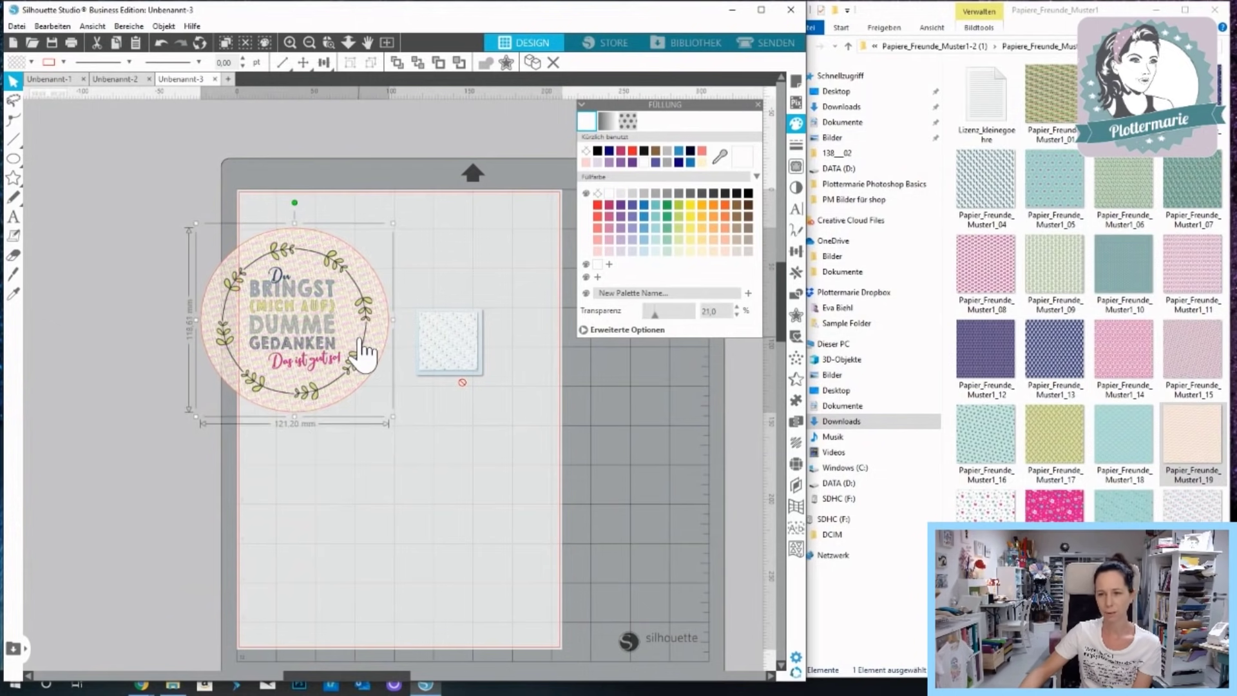
{"action": "left_click", "coordinate": [351, 445]}
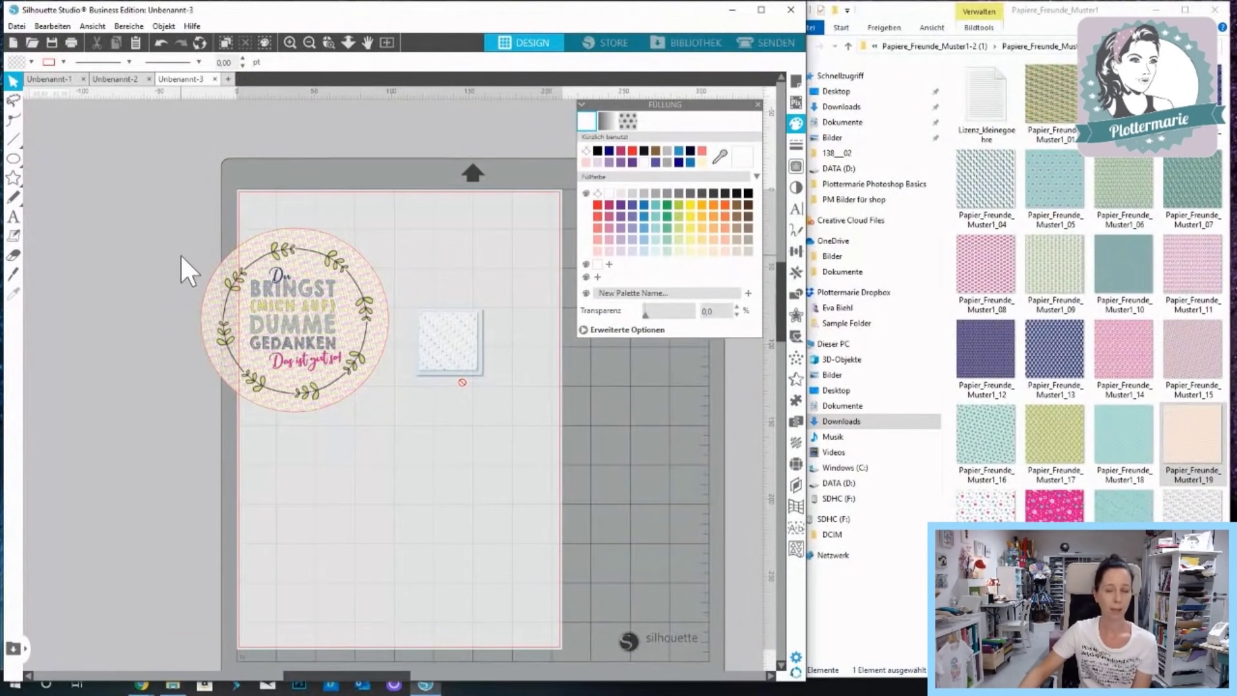
Scale the patterned circle together with its picture down to about 92 mm wide.
{"action": "left_click_drag", "start_coordinate": [181, 238], "coordinate": [348, 373]}
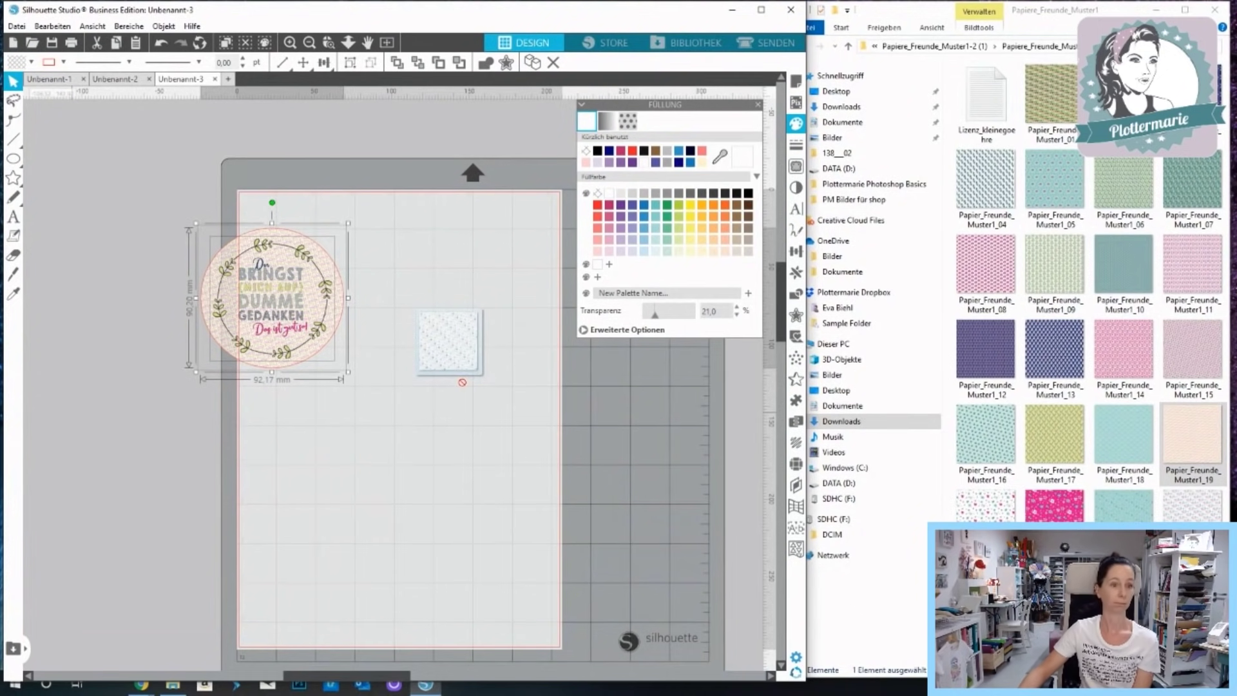
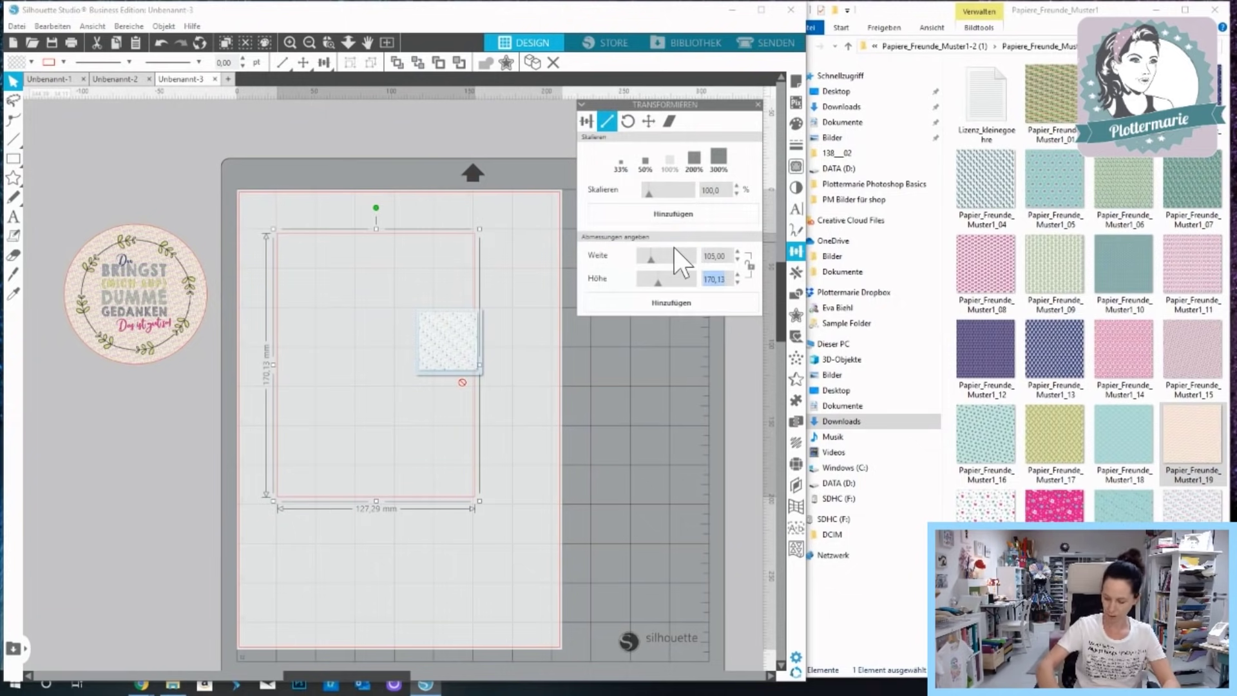
Set the rectangle's size to 105 mm wide and 190 mm high and fill it with the turquoise floral paper.
{"action": "type", "text": "190"}
{"action": "key", "text": "Return"}
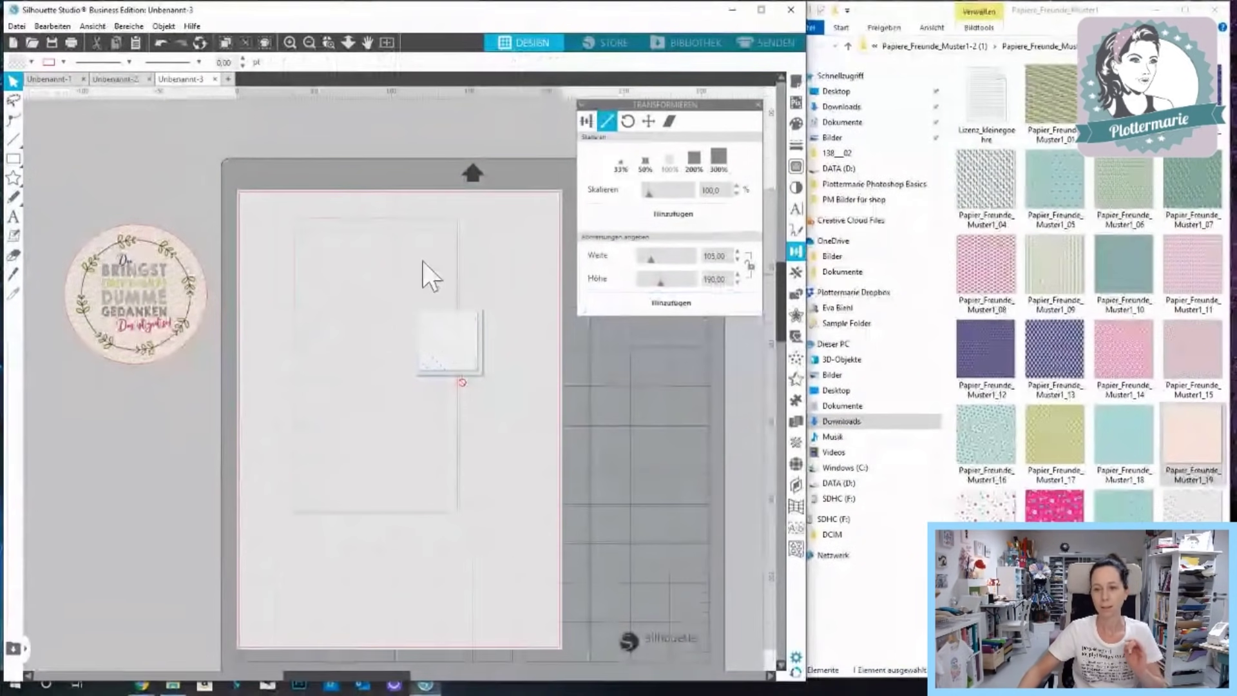
{"action": "scroll", "coordinate": [420, 497], "scroll_direction": "down", "scroll_amount": 1}
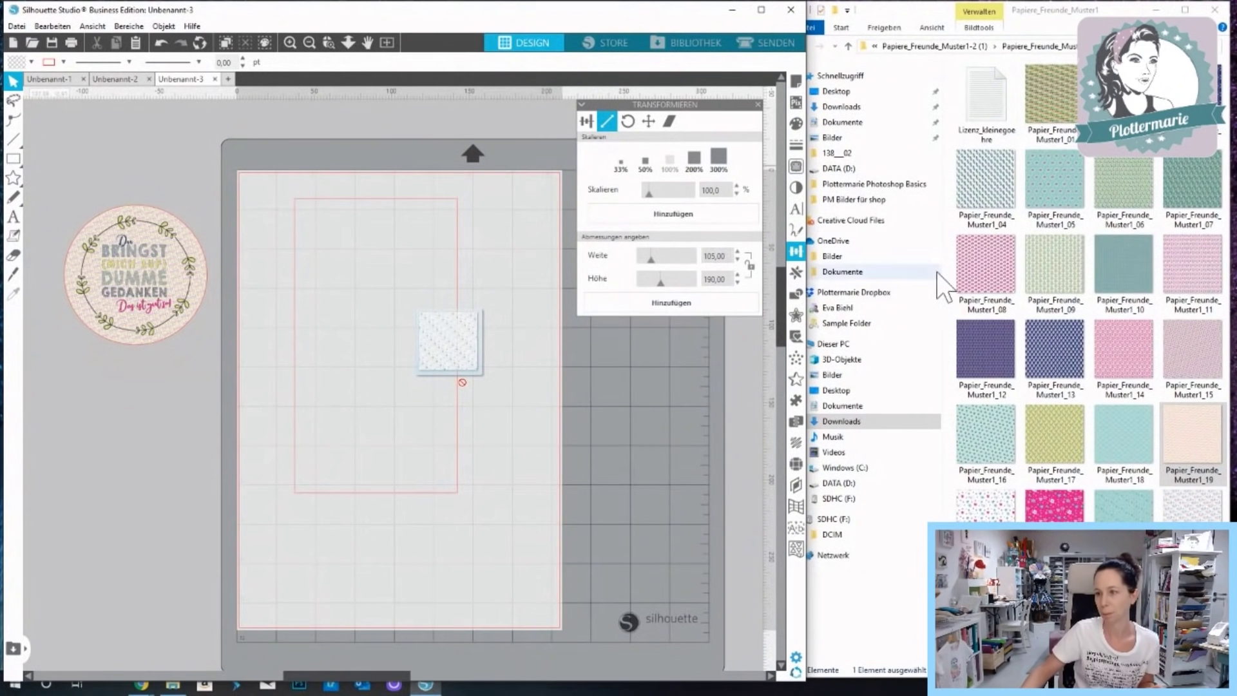
{"action": "left_click_drag", "start_coordinate": [450, 367], "coordinate": [405, 422]}
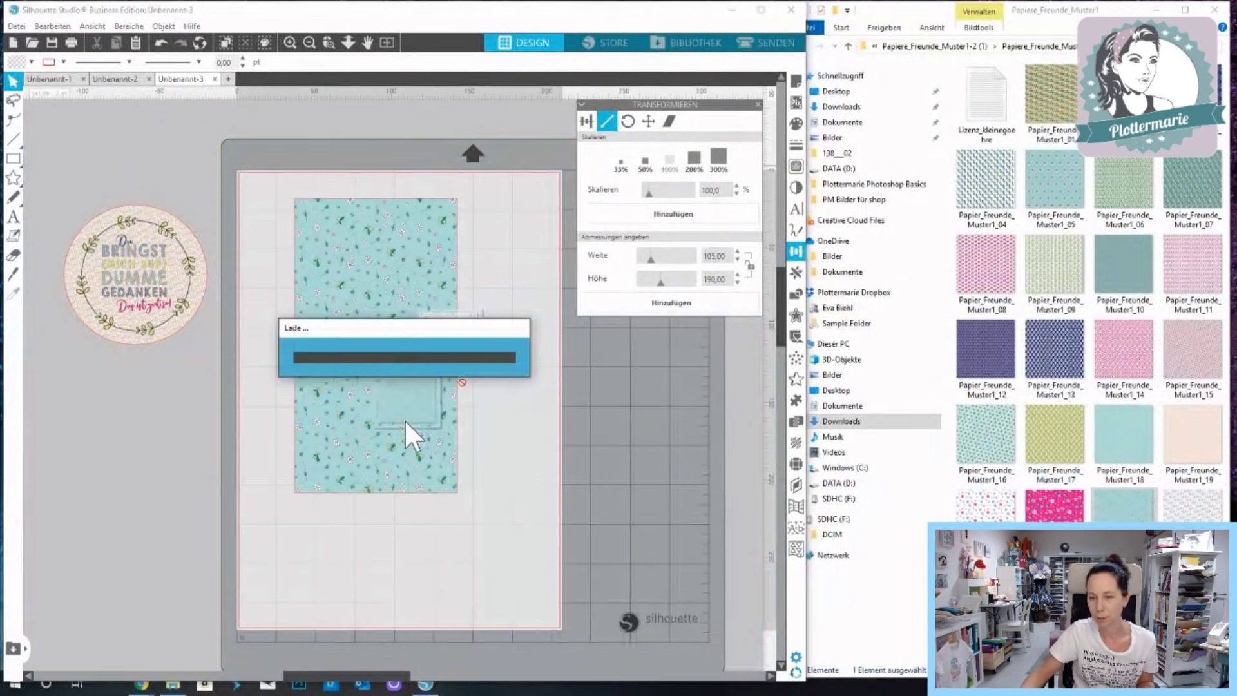
Open the Elemente Freunde folder in the downloads and place the turquoise Blumen3 flower picture near the lower right of the page.
{"action": "left_click", "coordinate": [895, 14]}
{"action": "left_click", "coordinate": [797, 50]}
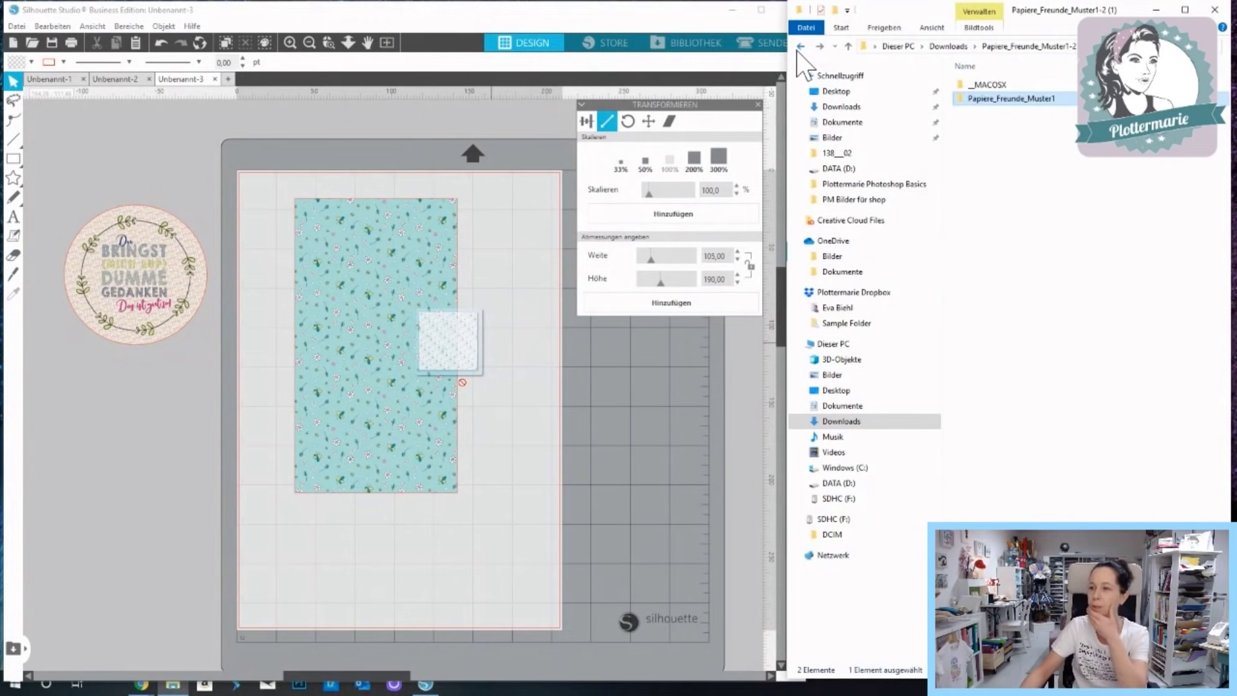
{"action": "left_click", "coordinate": [796, 50]}
{"action": "double_click", "coordinate": [1049, 86]}
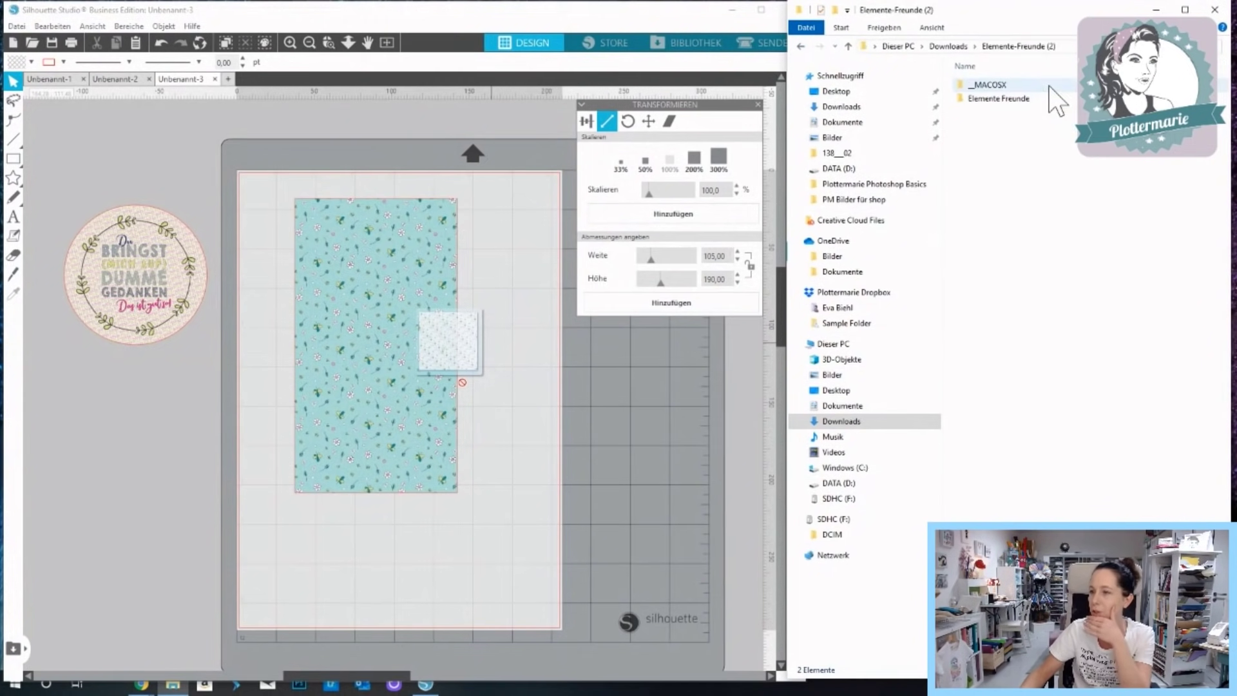
{"action": "double_click", "coordinate": [999, 100]}
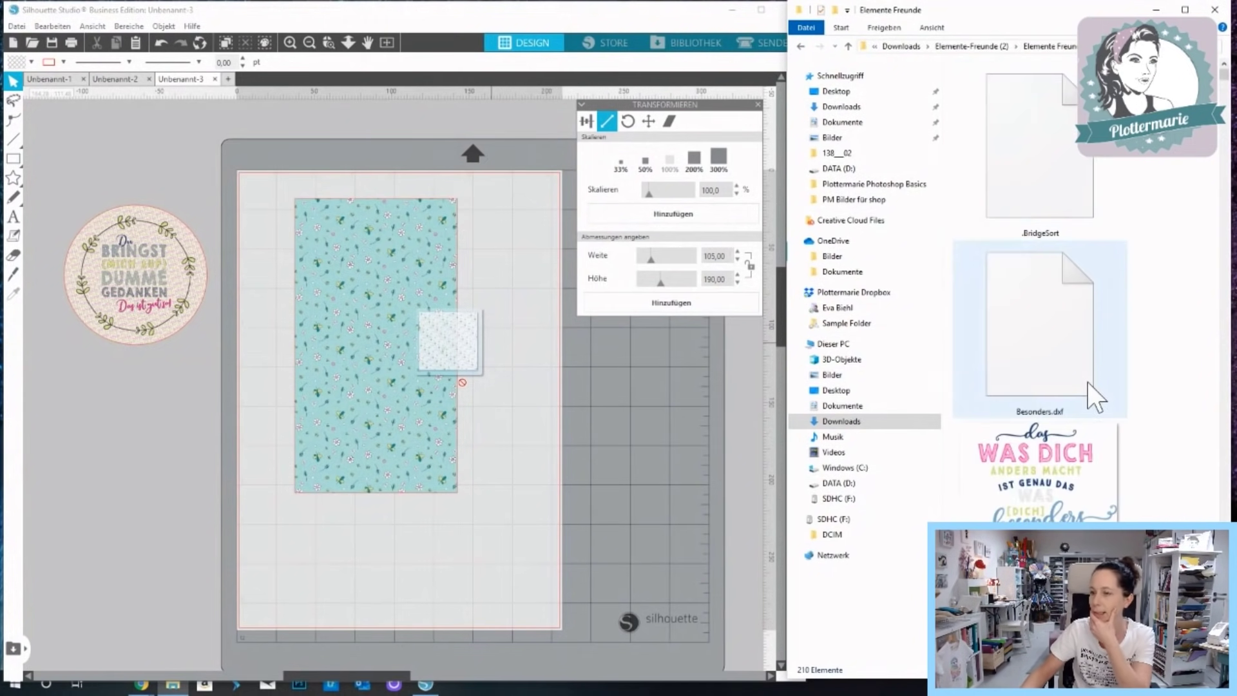
{"action": "scroll", "coordinate": [1088, 382], "scroll_direction": "down", "scroll_amount": 10}
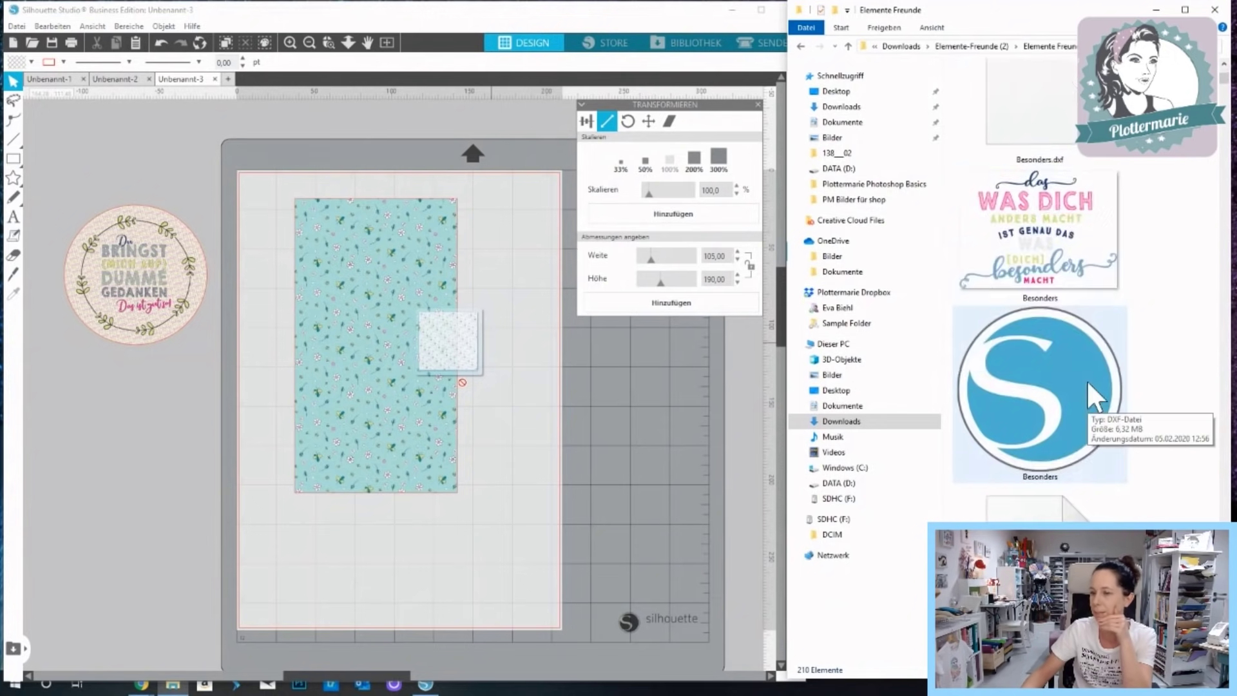
{"action": "scroll", "coordinate": [1088, 382], "scroll_direction": "down", "scroll_amount": 8}
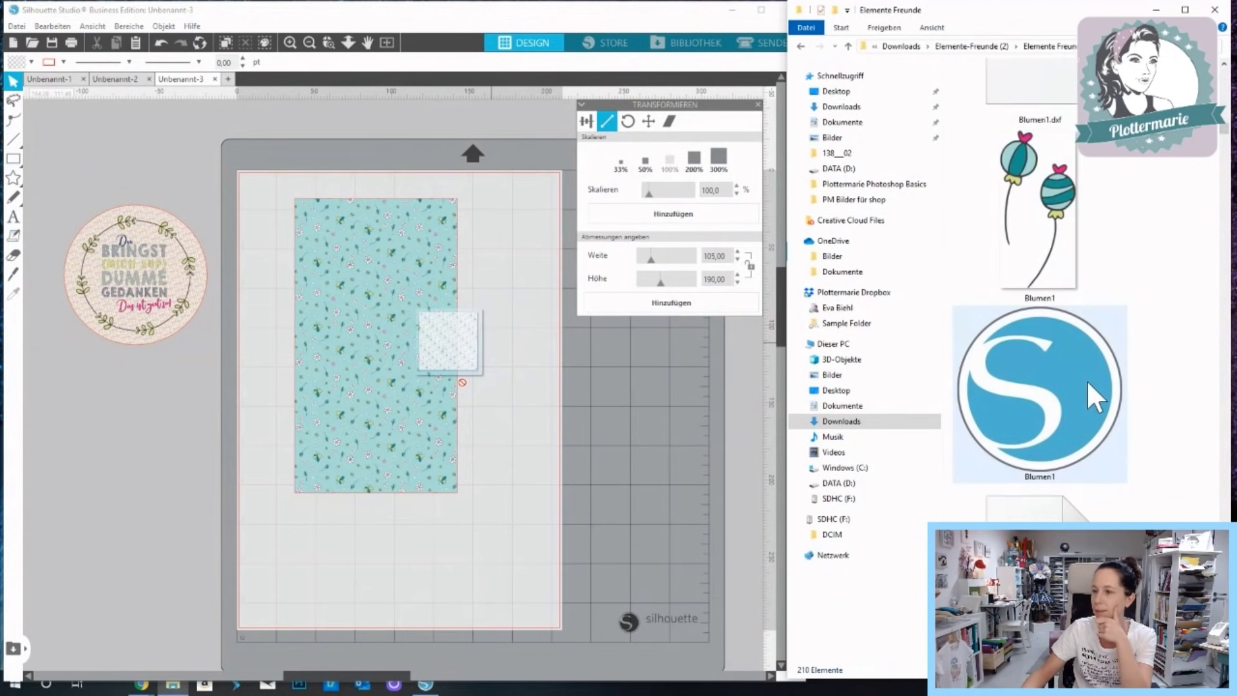
{"action": "scroll", "coordinate": [1088, 381], "scroll_direction": "down", "scroll_amount": 2}
{"action": "left_click_drag", "start_coordinate": [1069, 439], "coordinate": [602, 534]}
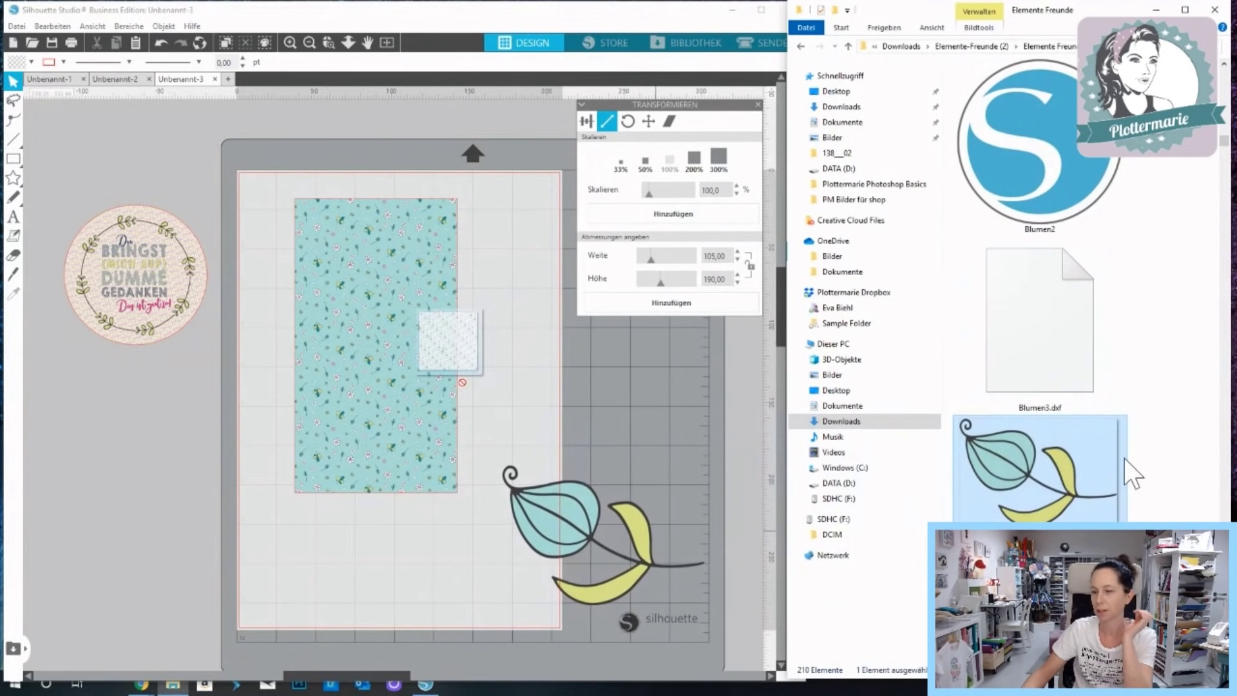
Find the Einfach du selbst picture in the folder and place it at the lower left of the page.
{"action": "scroll", "coordinate": [1123, 455], "scroll_direction": "down", "scroll_amount": 3}
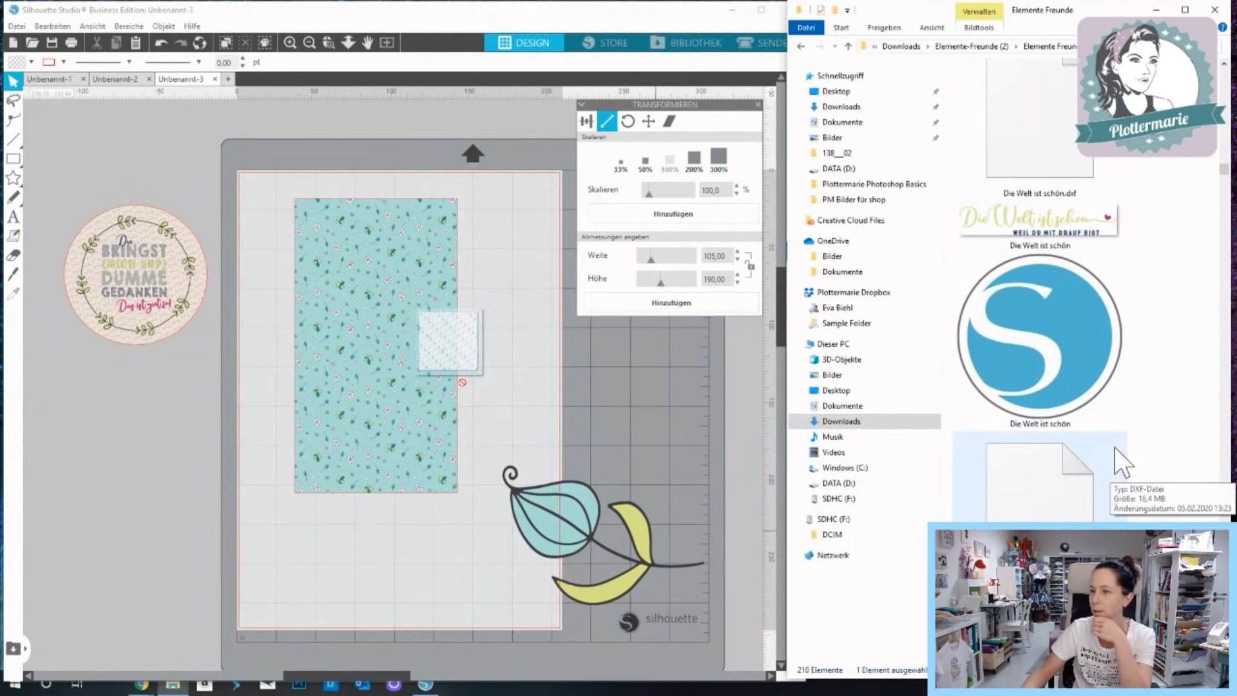
{"action": "scroll", "coordinate": [1114, 447], "scroll_direction": "down", "scroll_amount": 2}
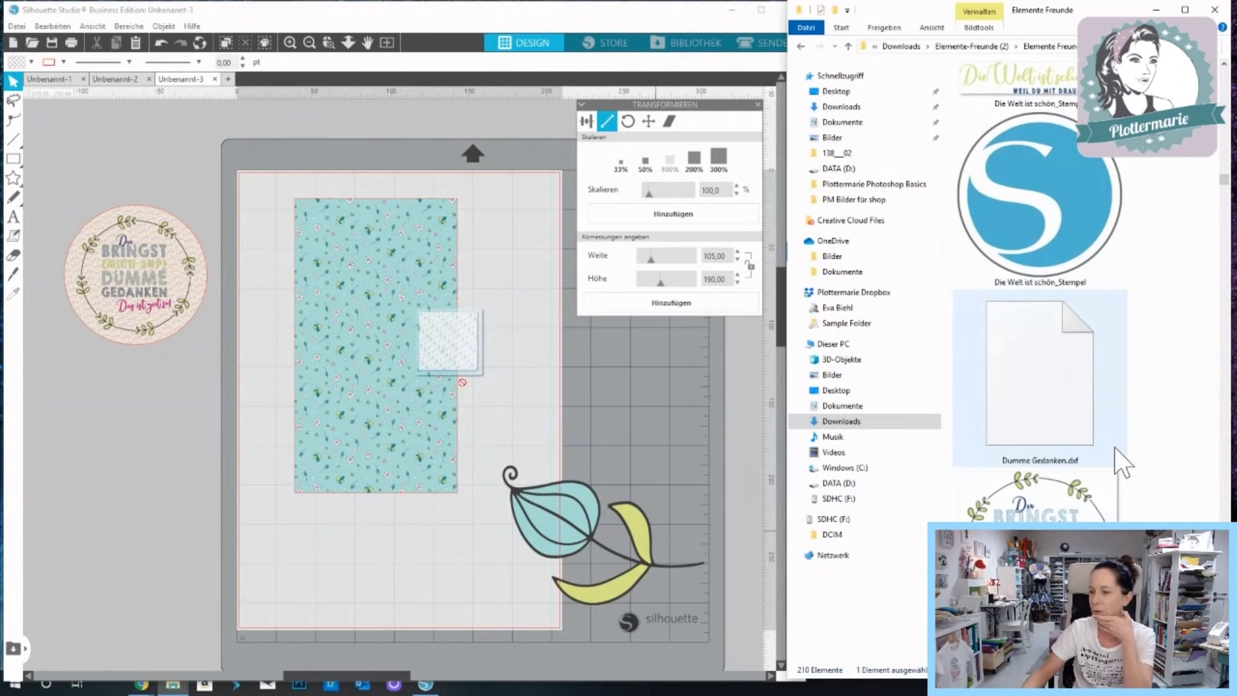
{"action": "scroll", "coordinate": [1114, 447], "scroll_direction": "down", "scroll_amount": 4}
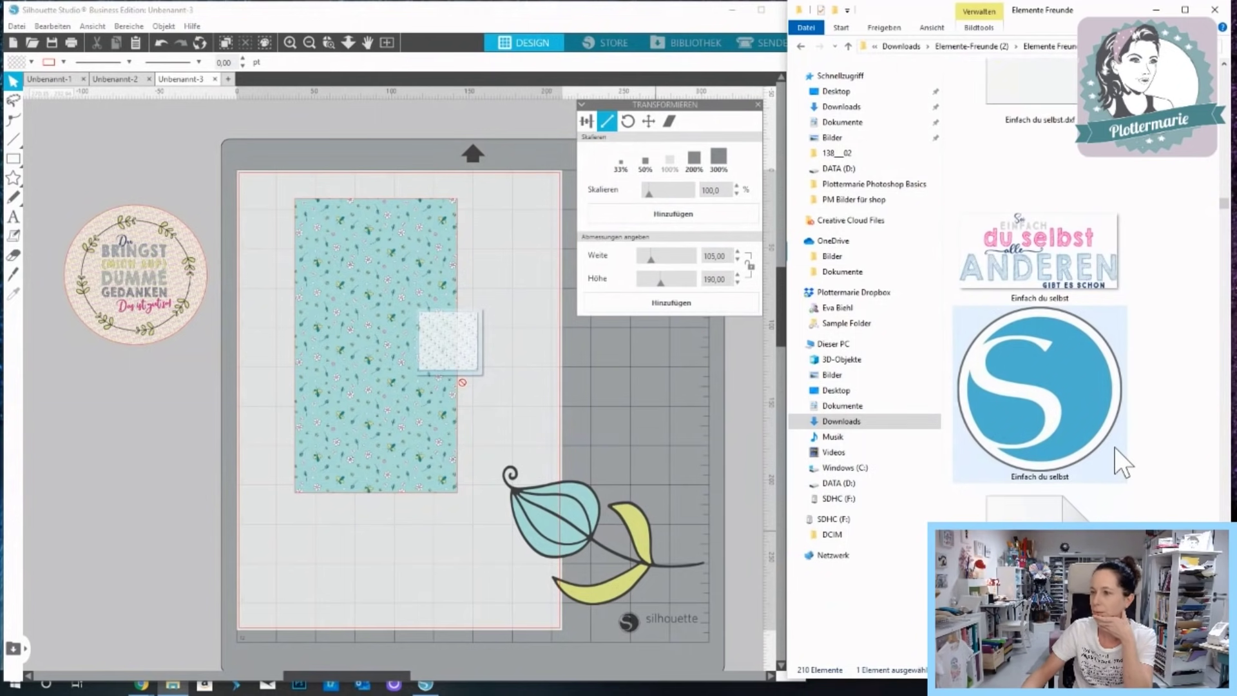
{"action": "scroll", "coordinate": [1115, 447], "scroll_direction": "up", "scroll_amount": 3}
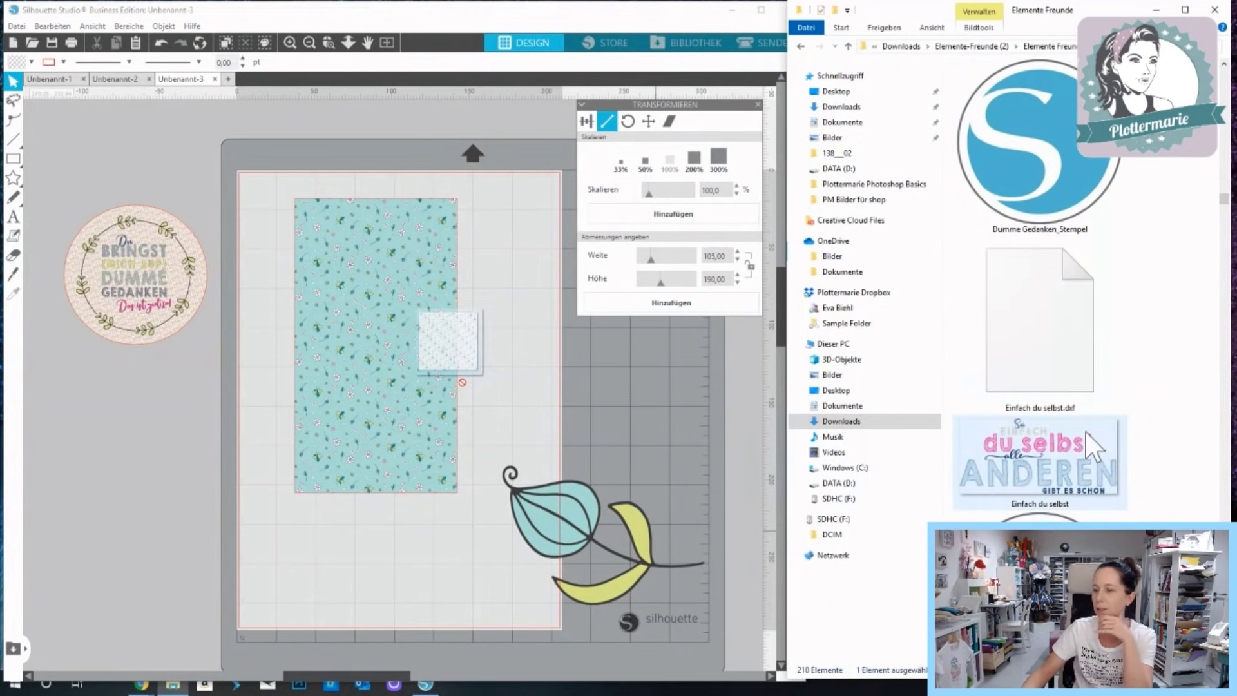
{"action": "left_click_drag", "start_coordinate": [1053, 453], "coordinate": [356, 587]}
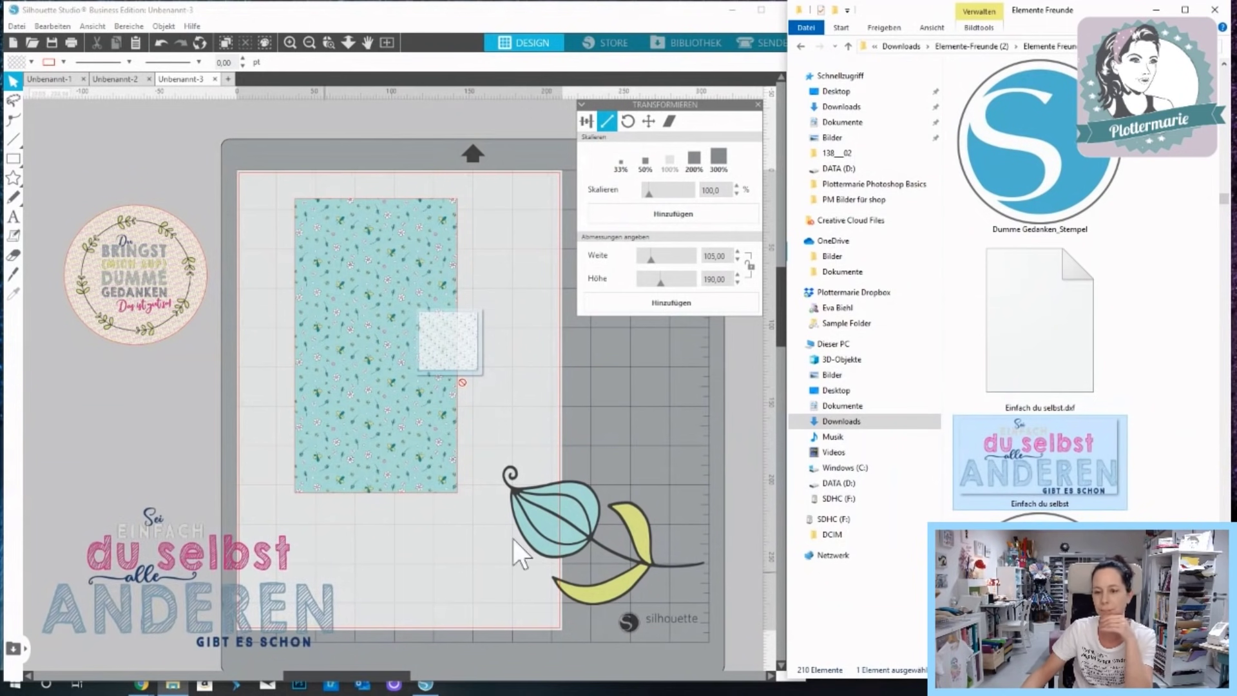
Find the Glück picture further down the folder and place it beside the turquoise rectangle.
{"action": "scroll", "coordinate": [1027, 458], "scroll_direction": "down", "scroll_amount": 3}
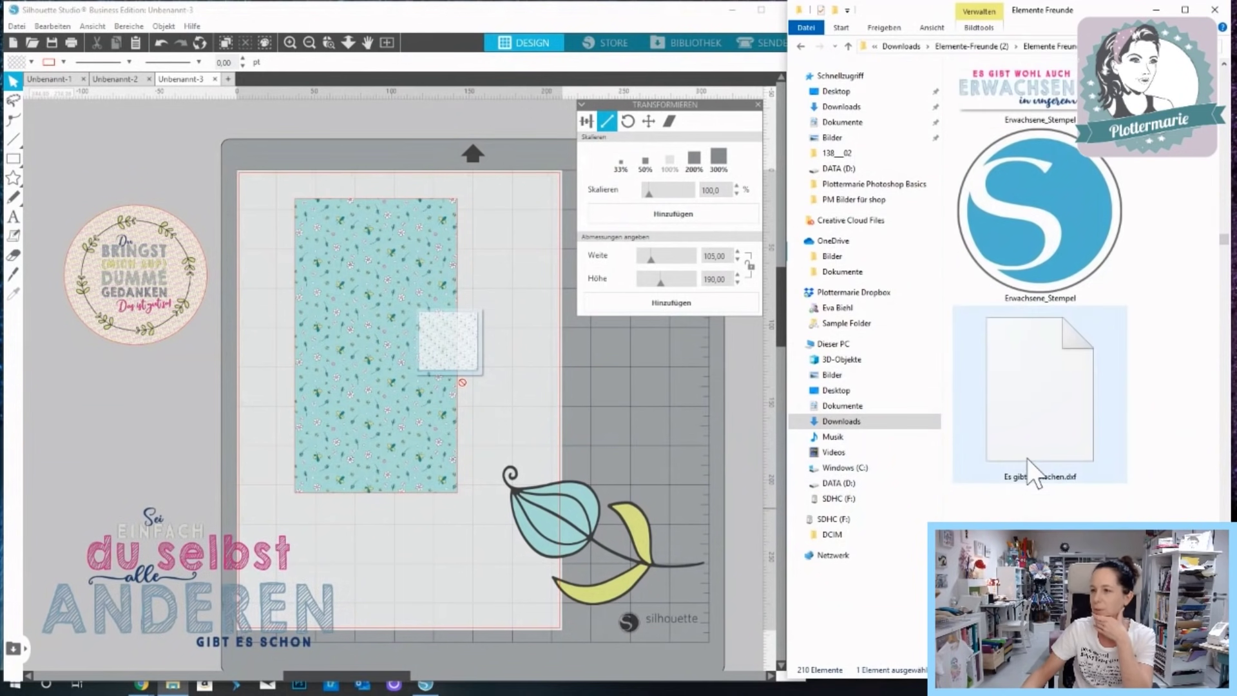
{"action": "scroll", "coordinate": [1027, 459], "scroll_direction": "down", "scroll_amount": 1}
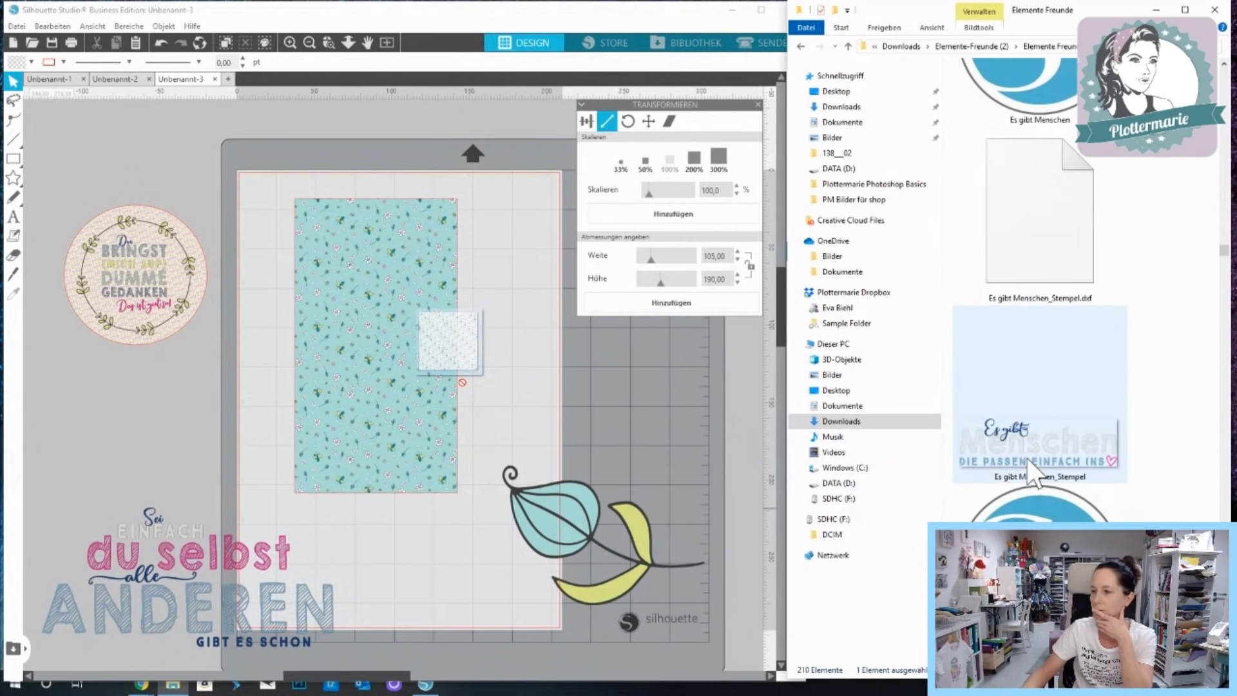
{"action": "scroll", "coordinate": [1064, 456], "scroll_direction": "down", "scroll_amount": 1}
{"action": "scroll", "coordinate": [1064, 457], "scroll_direction": "down", "scroll_amount": 3}
{"action": "scroll", "coordinate": [1064, 455], "scroll_direction": "down", "scroll_amount": 1}
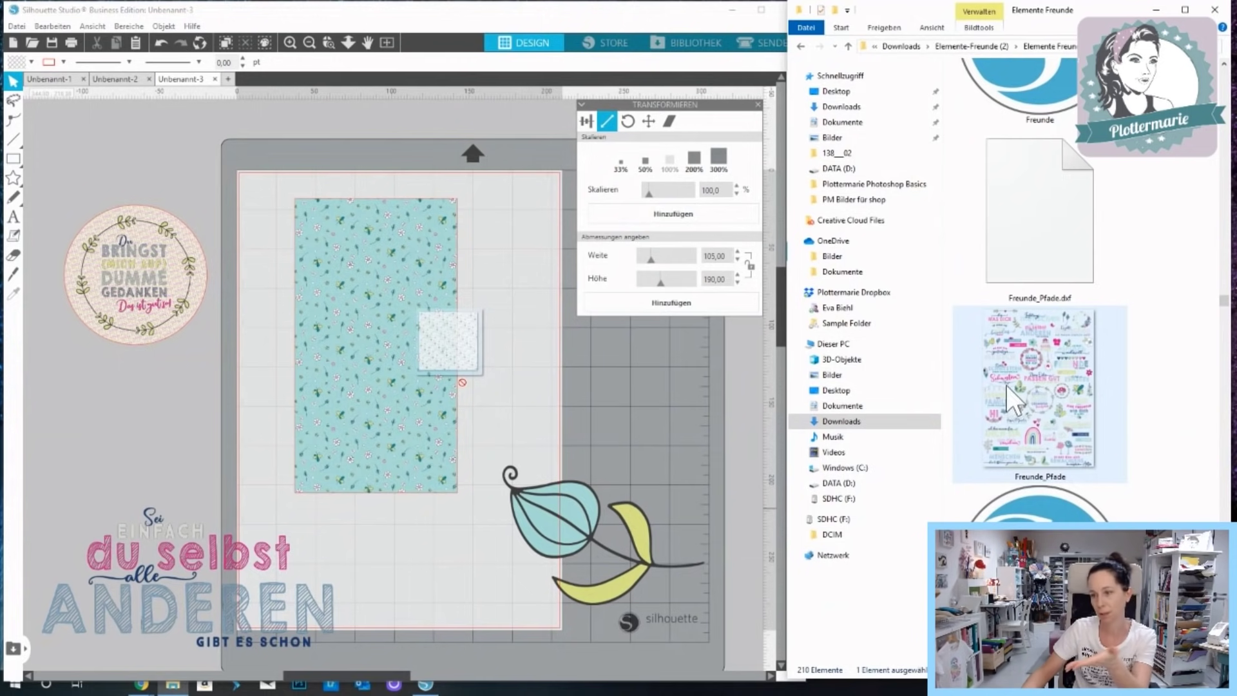
{"action": "scroll", "coordinate": [1007, 386], "scroll_direction": "down", "scroll_amount": 3}
{"action": "scroll", "coordinate": [1007, 386], "scroll_direction": "down", "scroll_amount": 5}
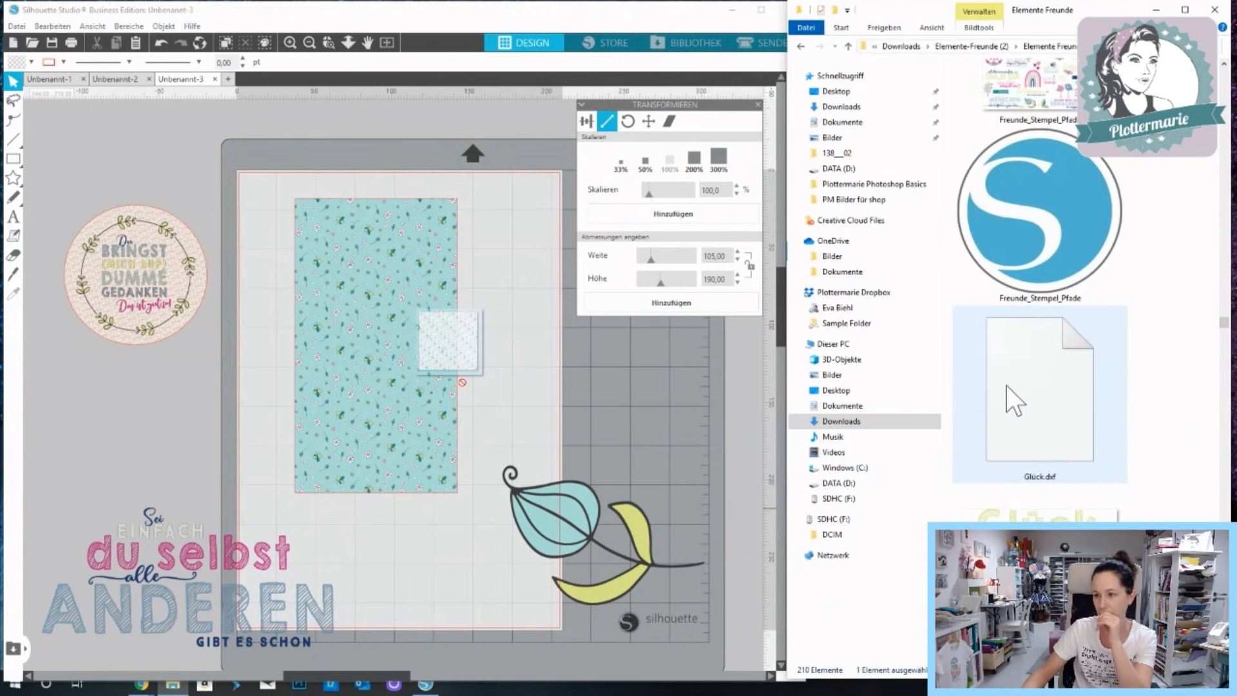
{"action": "left_click_drag", "start_coordinate": [1050, 205], "coordinate": [599, 380]}
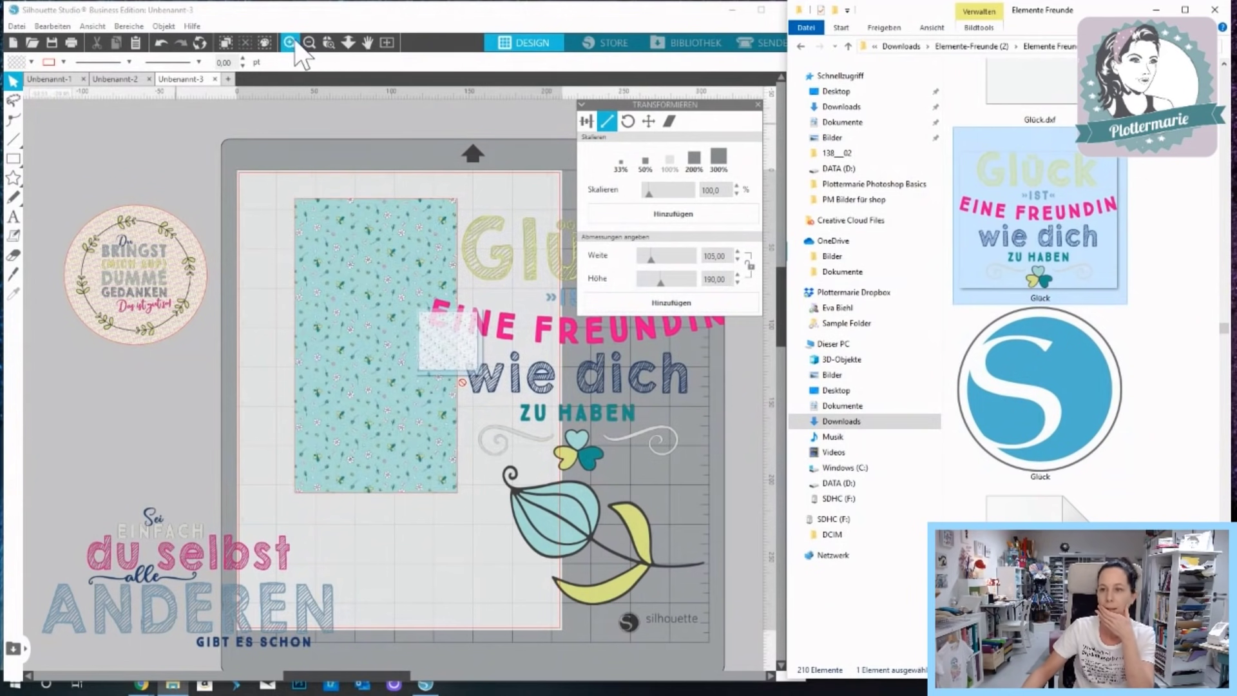
Minimise the file window, maximise the design window and shrink the Glück picture to about 98 mm wide.
{"action": "left_click", "coordinate": [1156, 9]}
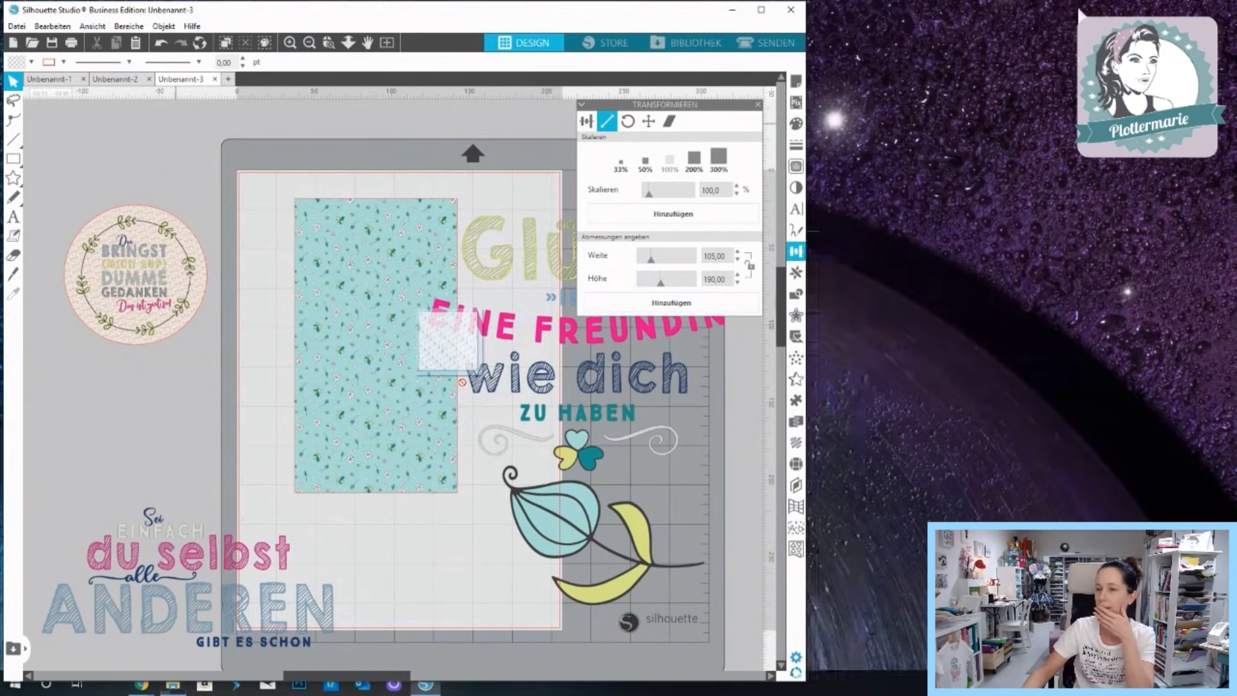
{"action": "left_click", "coordinate": [761, 10]}
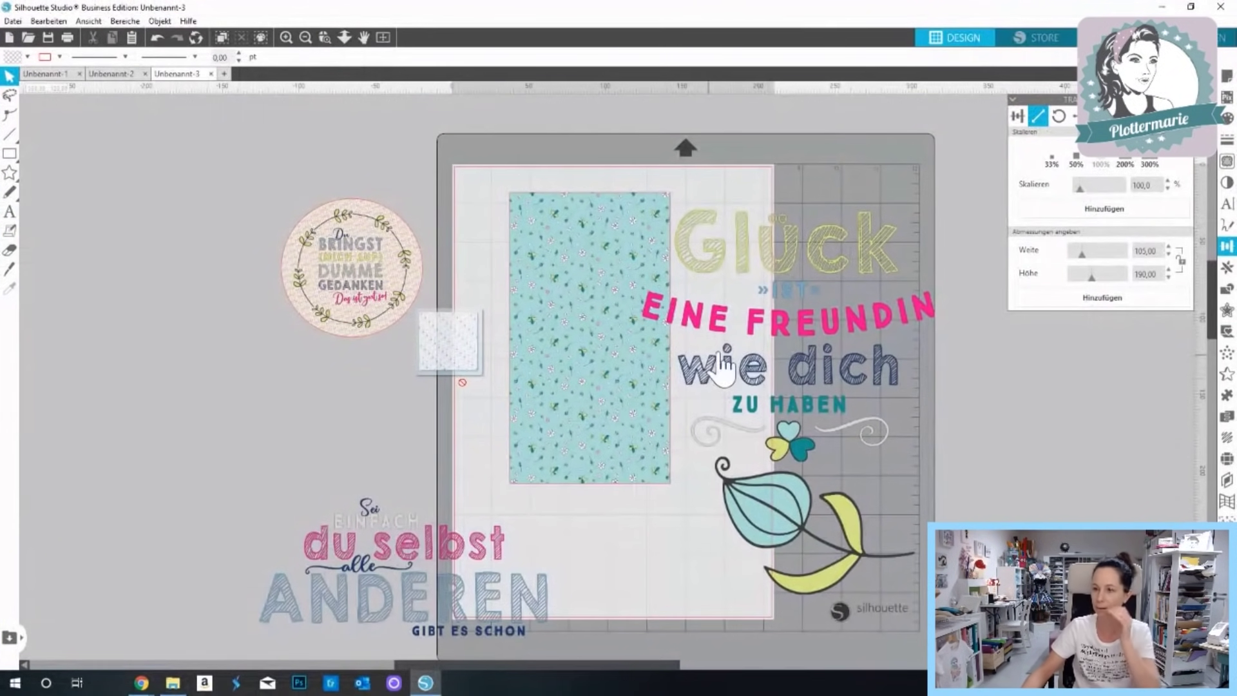
{"action": "left_click", "coordinate": [725, 364]}
{"action": "left_click_drag", "start_coordinate": [938, 475], "coordinate": [790, 342]}
Set the fill transparency of the floral rectangle to 62 %.
{"action": "left_click", "coordinate": [664, 415]}
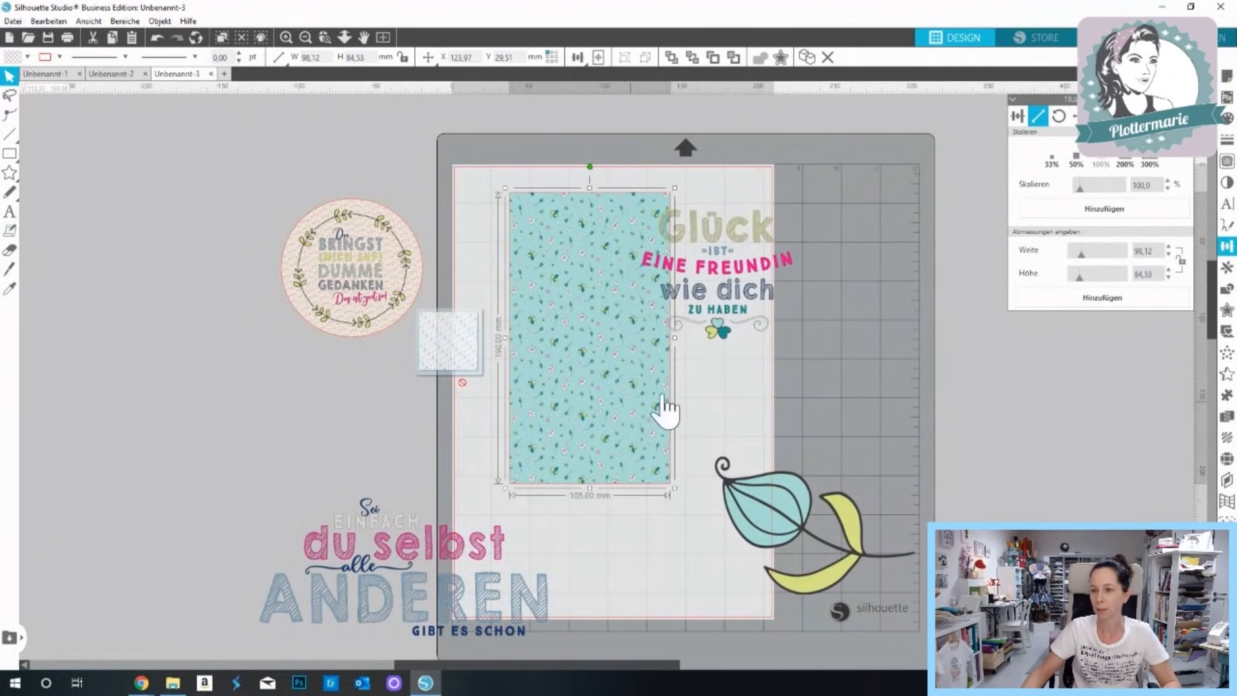
{"action": "left_click", "coordinate": [1228, 118]}
{"action": "left_click", "coordinate": [1098, 310]}
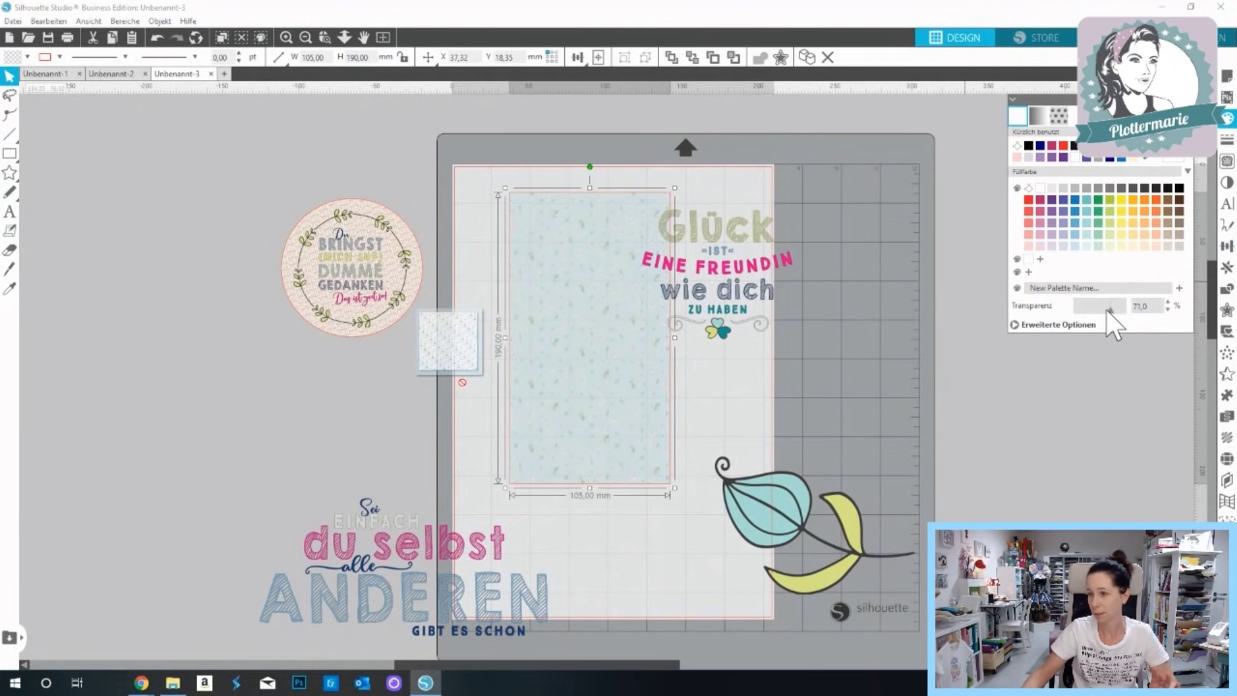
Shrink the Glück picture to about 73 mm wide and centre it on the lower half of the floral rectangle.
{"action": "left_click", "coordinate": [780, 316]}
{"action": "left_click_drag", "start_coordinate": [802, 343], "coordinate": [753, 319]}
{"action": "left_click_drag", "start_coordinate": [726, 277], "coordinate": [616, 384]}
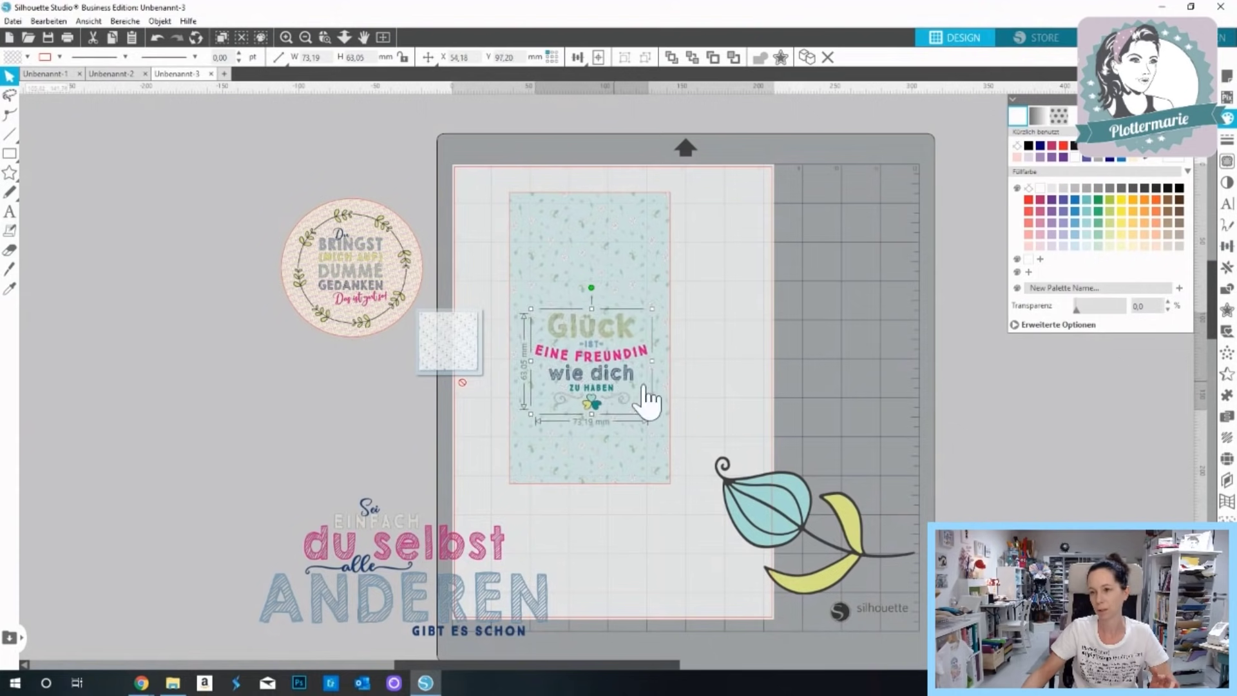
Shrink the flower picture to about 23 mm wide and add a copy of it beside the original.
{"action": "left_click", "coordinate": [852, 584]}
{"action": "left_click_drag", "start_coordinate": [916, 599], "coordinate": [753, 492]}
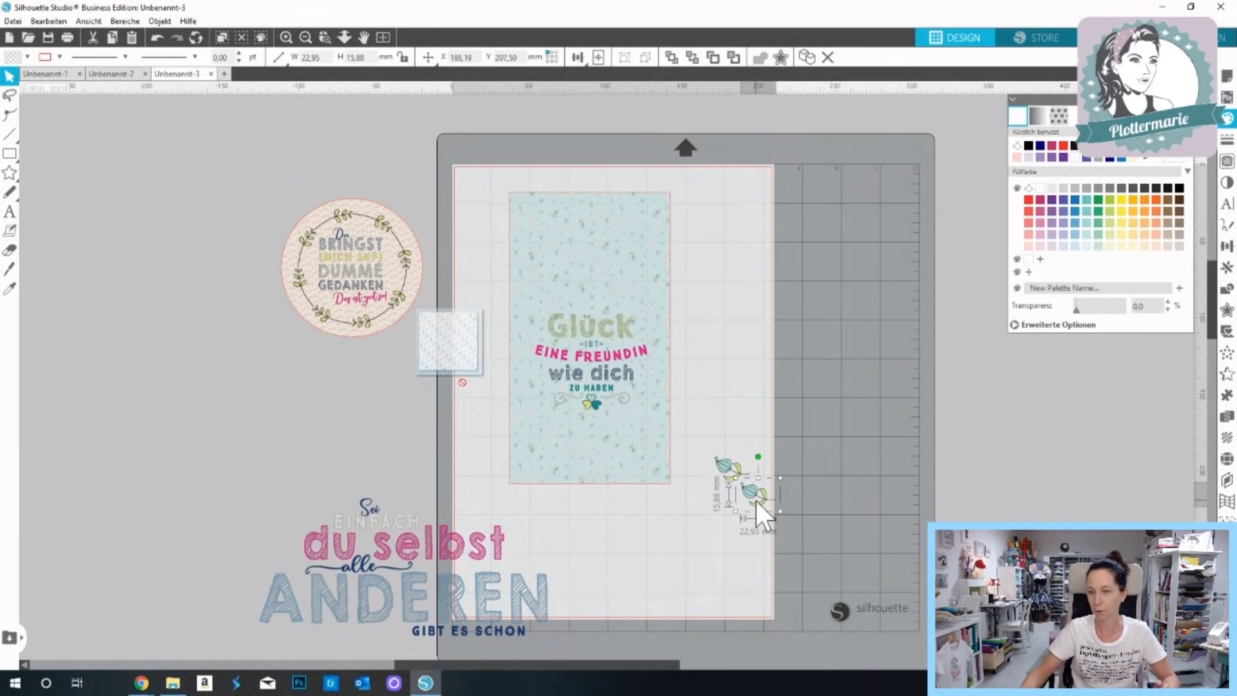
{"action": "right_click", "coordinate": [756, 501]}
{"action": "left_click", "coordinate": [841, 308]}
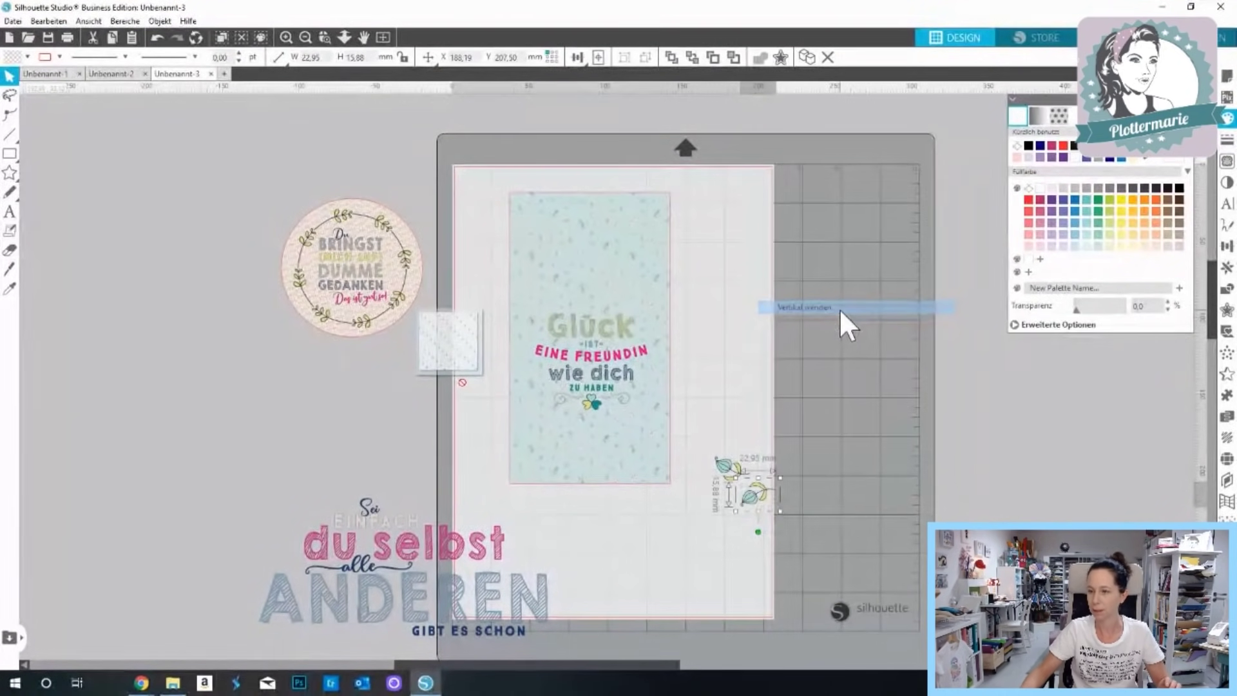
{"action": "left_click", "coordinate": [158, 38]}
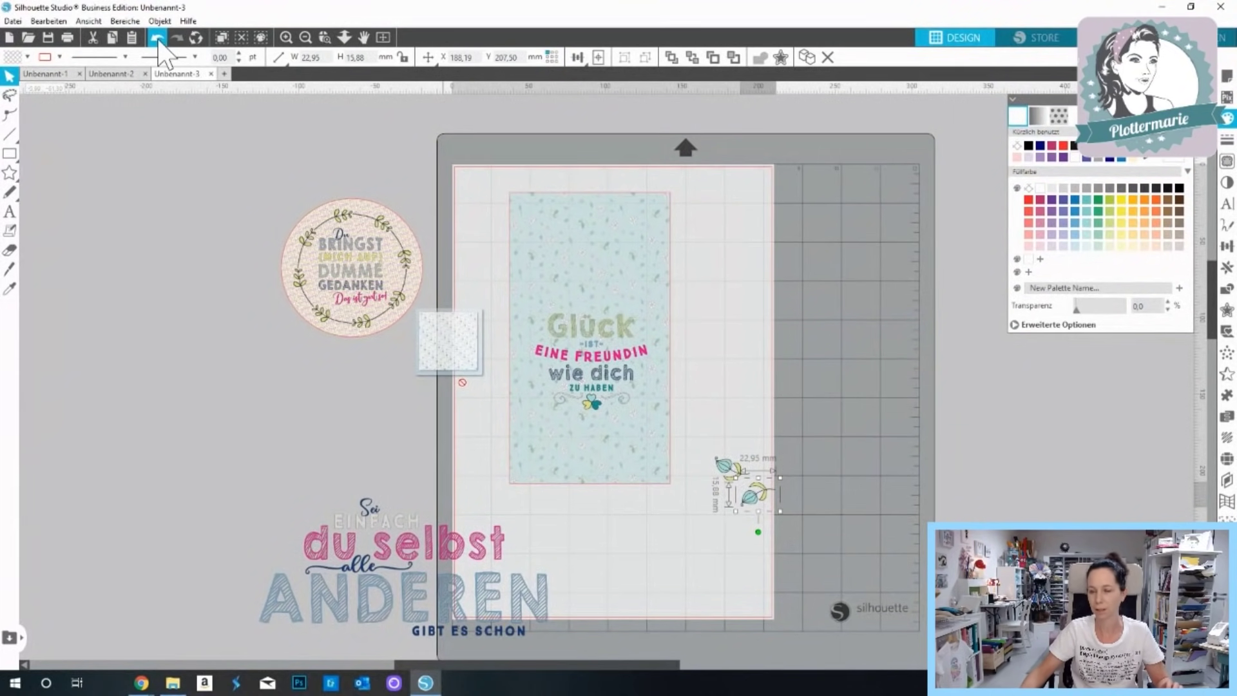
{"action": "right_click", "coordinate": [766, 498]}
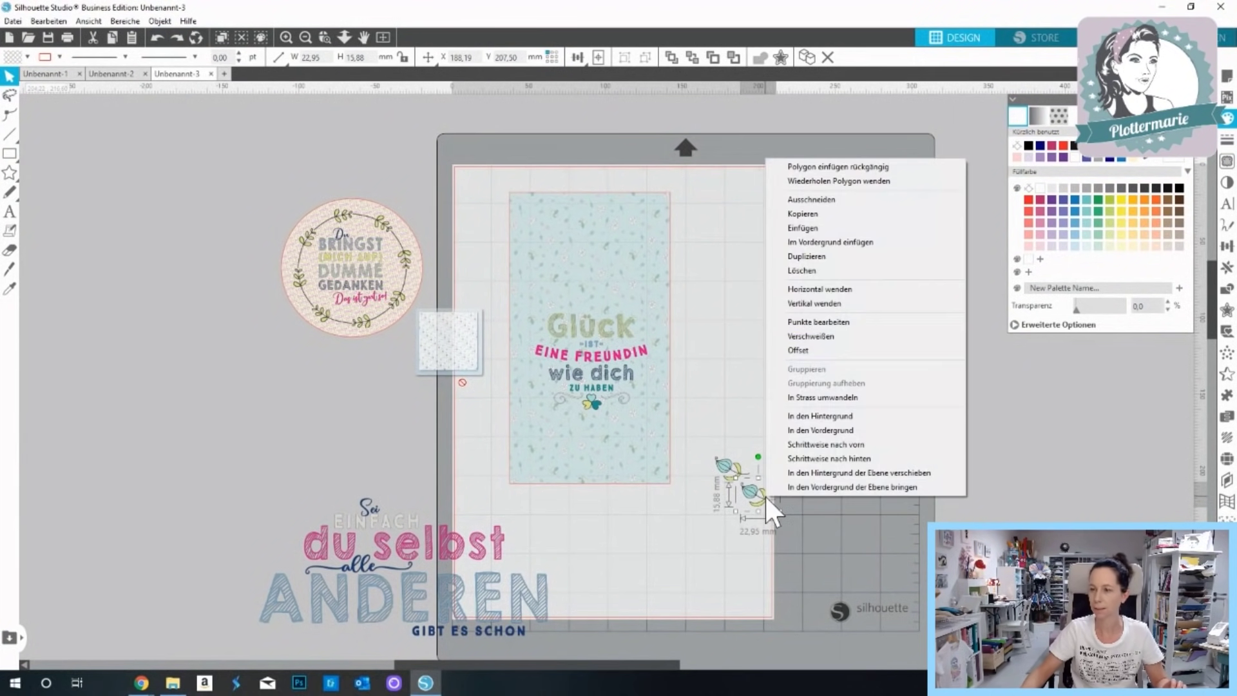
{"action": "left_click", "coordinate": [831, 303]}
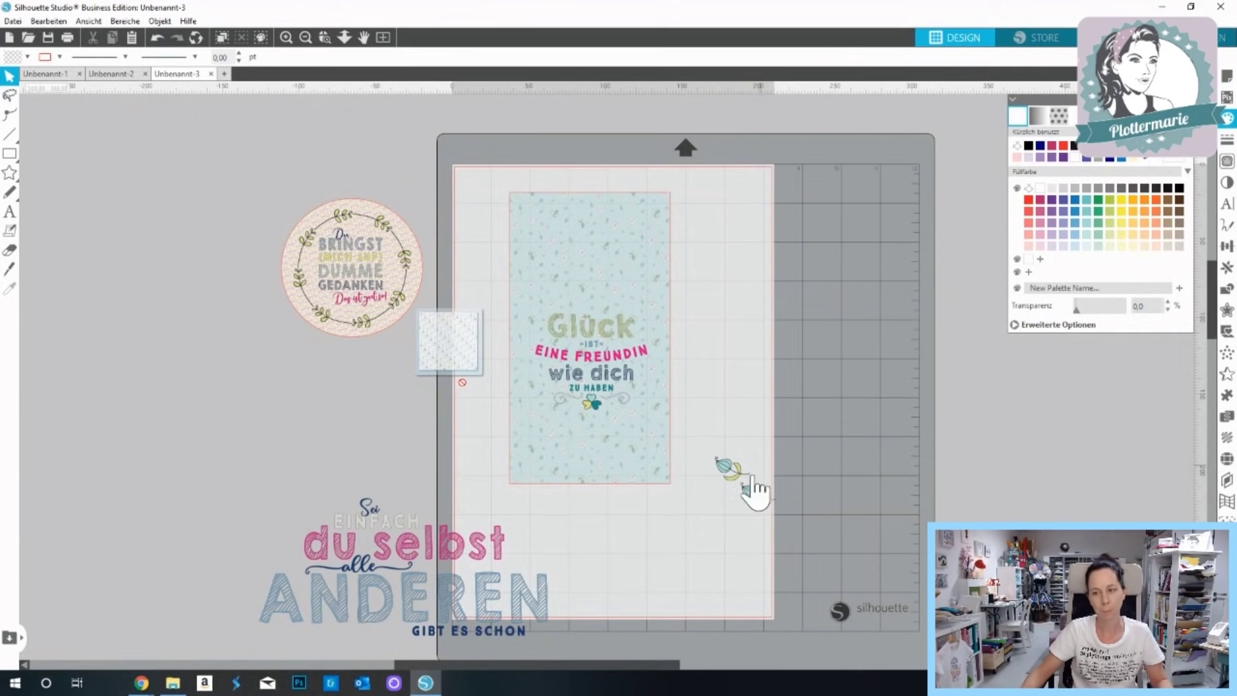
Flip one flower horizontally and place the two flowers in the lower corners of the floral rectangle.
{"action": "right_click", "coordinate": [762, 495]}
{"action": "left_click", "coordinate": [823, 307]}
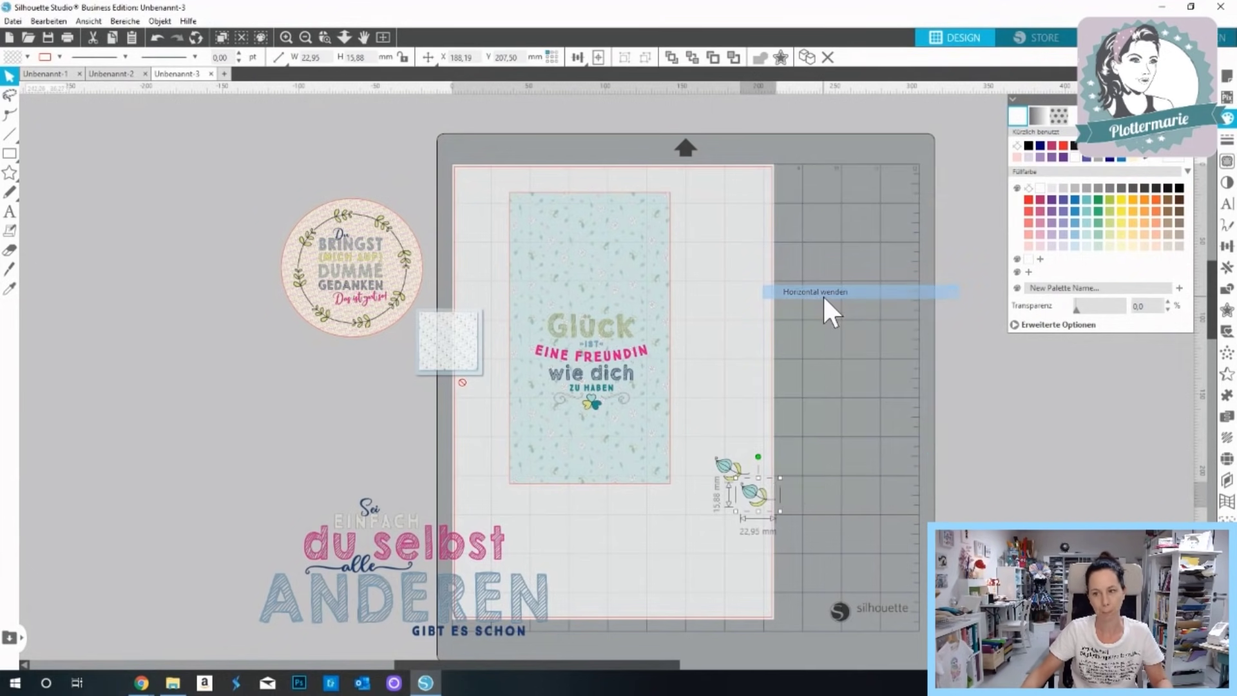
{"action": "left_click_drag", "start_coordinate": [778, 494], "coordinate": [535, 470]}
{"action": "left_click", "coordinate": [828, 502]}
{"action": "left_click_drag", "start_coordinate": [778, 496], "coordinate": [658, 468]}
{"action": "left_click", "coordinate": [696, 410]}
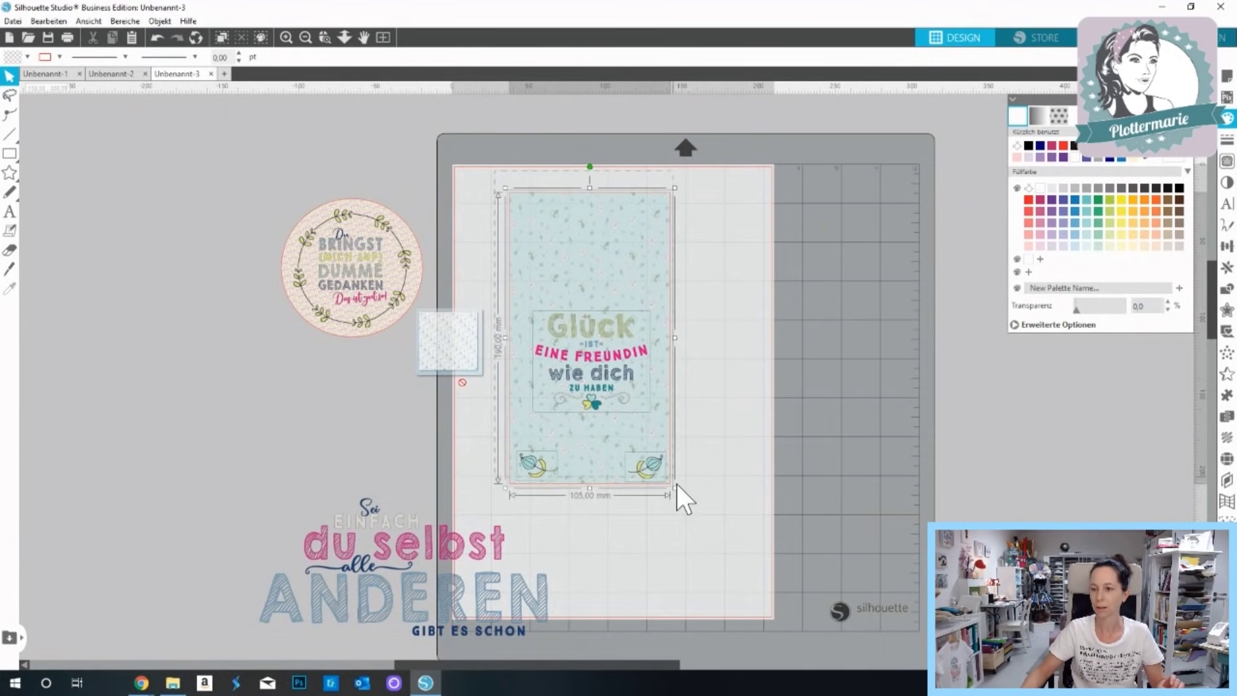
Move the Einfach du selbst picture off the page to below the patterned circle.
{"action": "left_click", "coordinate": [422, 580]}
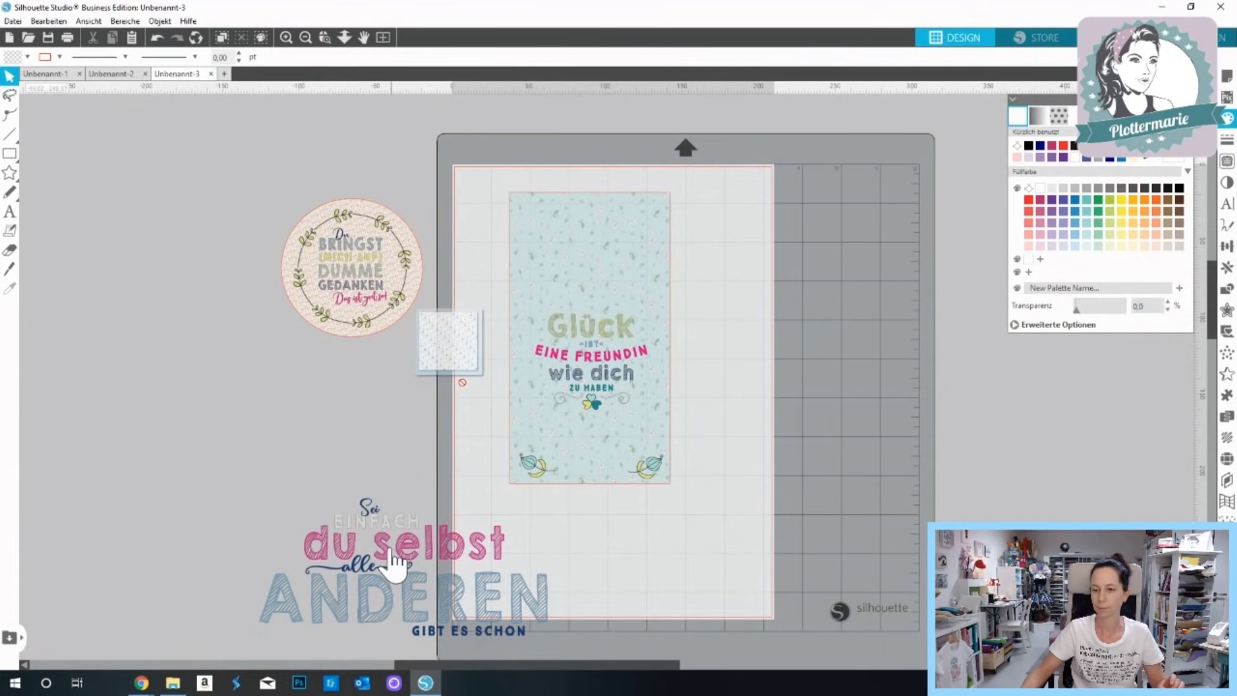
{"action": "left_click_drag", "start_coordinate": [419, 554], "coordinate": [254, 428]}
{"action": "left_click", "coordinate": [655, 455]}
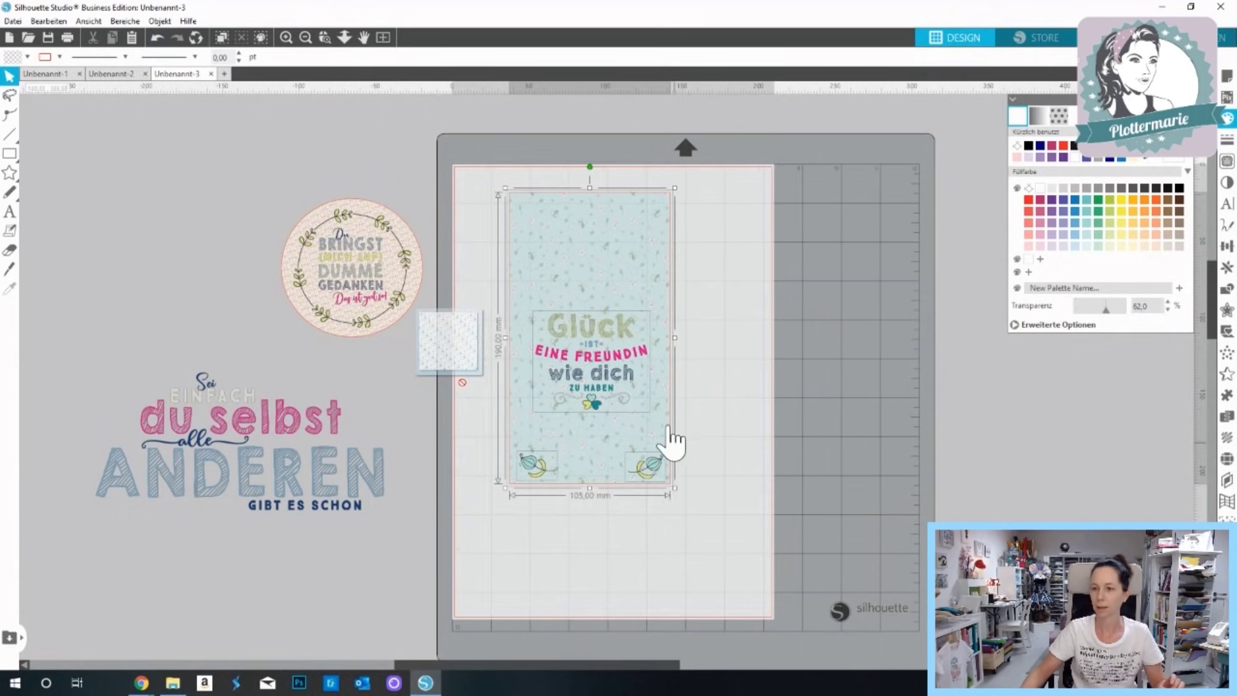
Group the floral rectangle with its Glück picture and the two corner flowers.
{"action": "right_click", "coordinate": [669, 426]}
{"action": "left_click", "coordinate": [742, 279]}
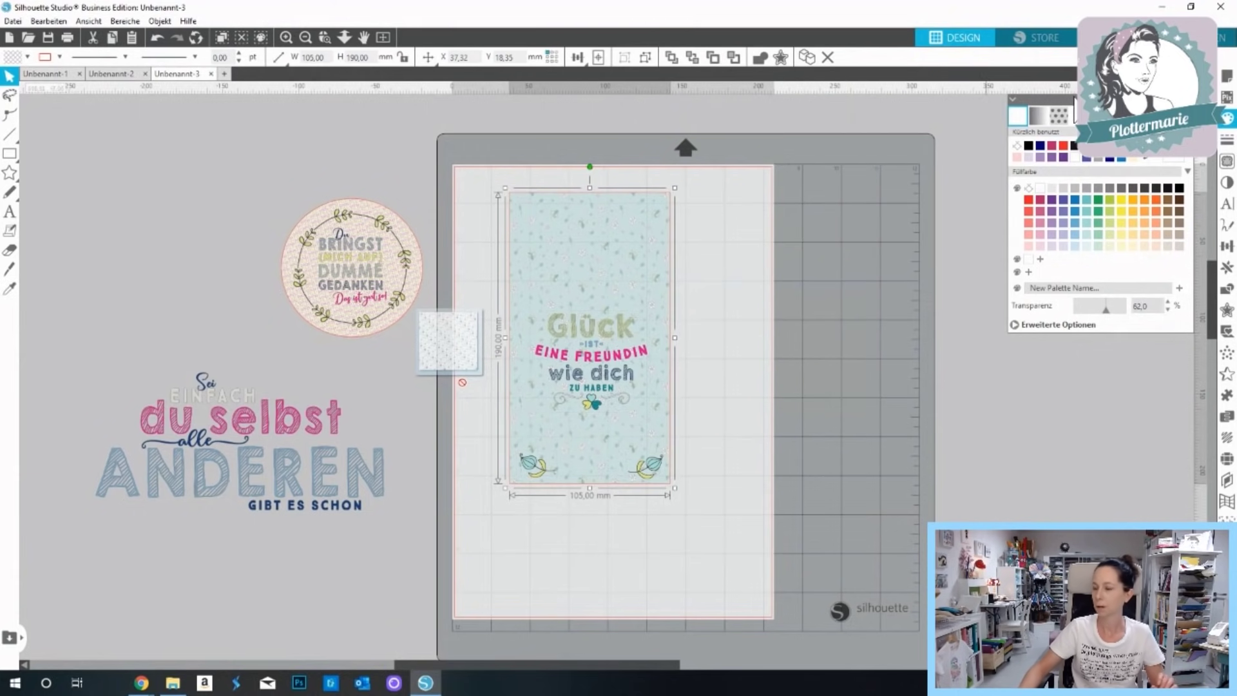
Turn on the registration marks and move the grouped Glück design right, keeping it inside the cut area.
{"action": "left_click", "coordinate": [1227, 97]}
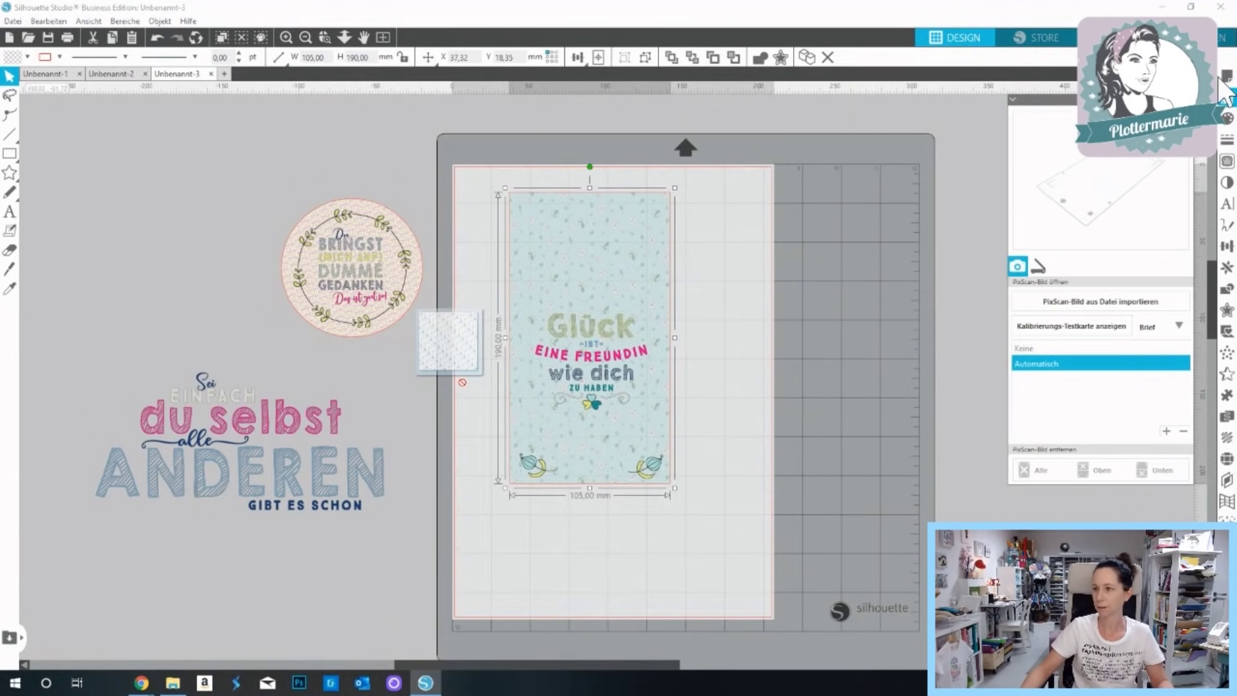
{"action": "left_click", "coordinate": [1226, 76]}
{"action": "left_click", "coordinate": [1056, 117]}
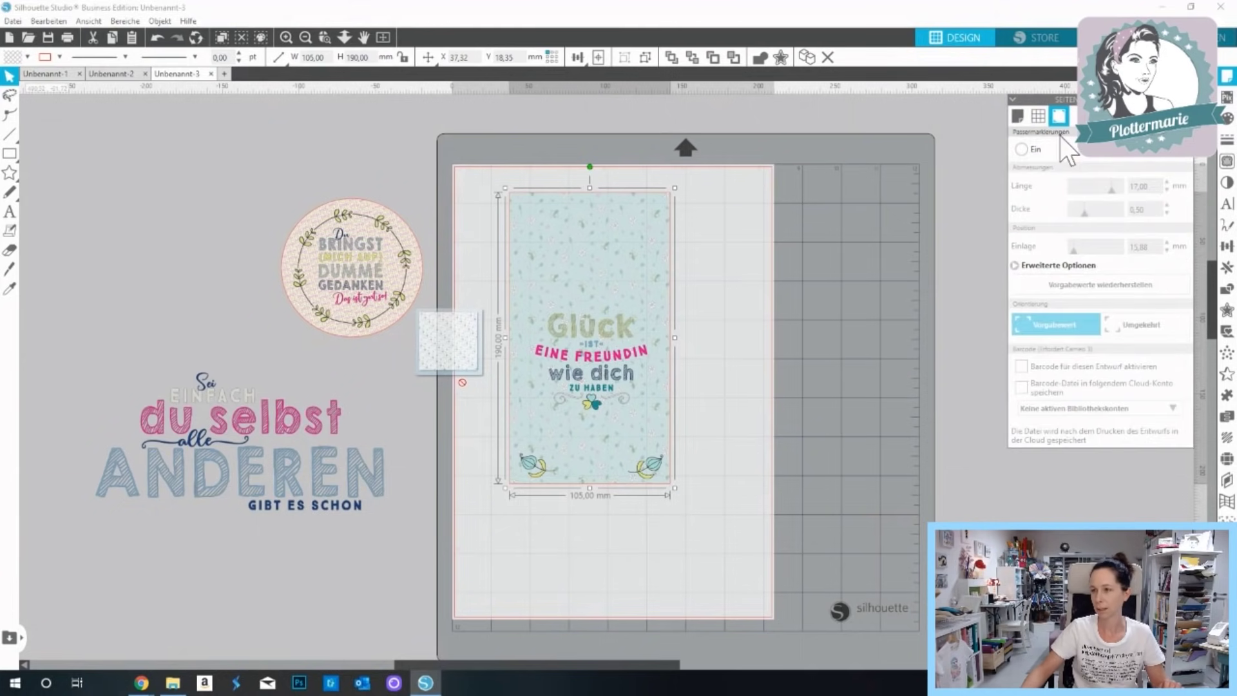
{"action": "left_click", "coordinate": [1022, 149]}
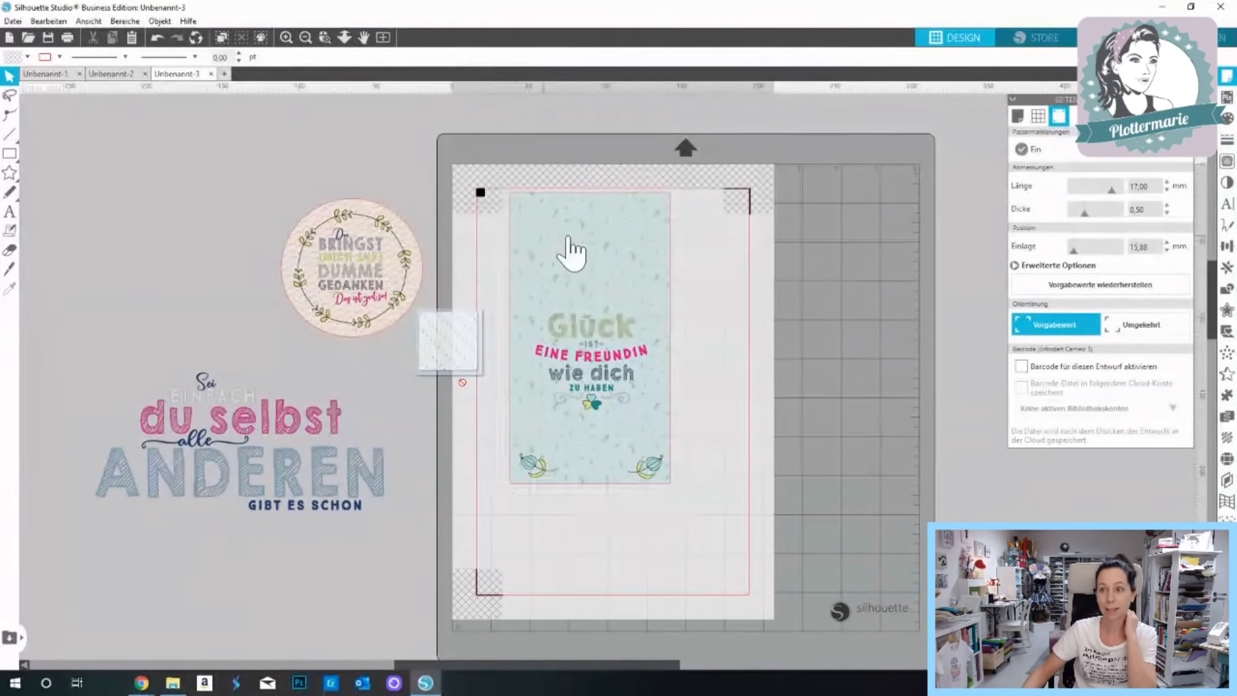
{"action": "left_click_drag", "start_coordinate": [572, 249], "coordinate": [616, 240]}
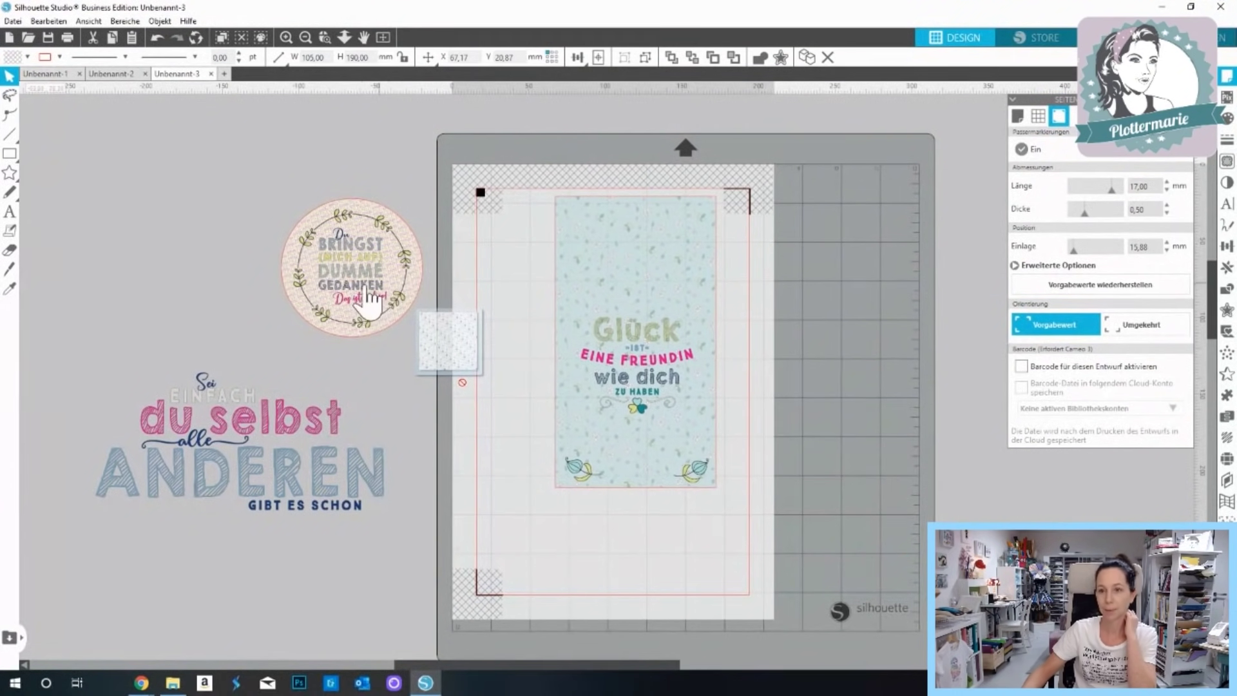
Shrink the round design to about 48 mm wide and place it below the floral rectangle's lower right corner.
{"action": "left_click", "coordinate": [361, 257]}
{"action": "left_click_drag", "start_coordinate": [278, 343], "coordinate": [347, 280]}
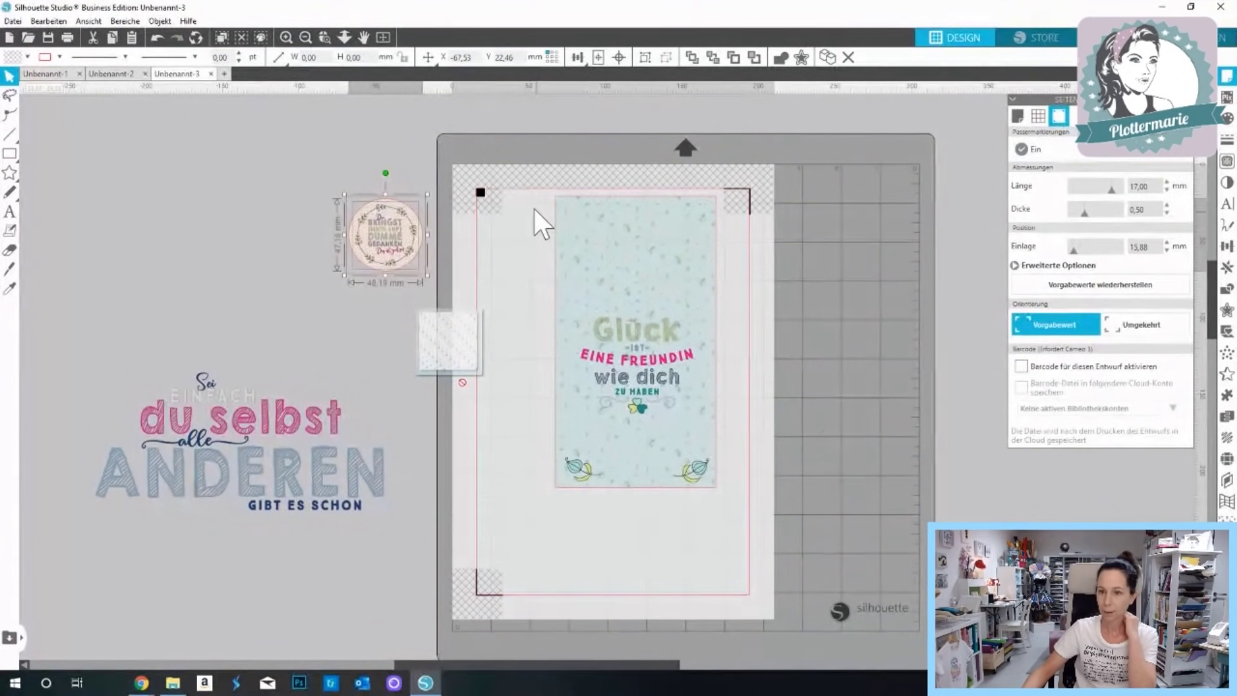
{"action": "left_click_drag", "start_coordinate": [397, 232], "coordinate": [701, 534]}
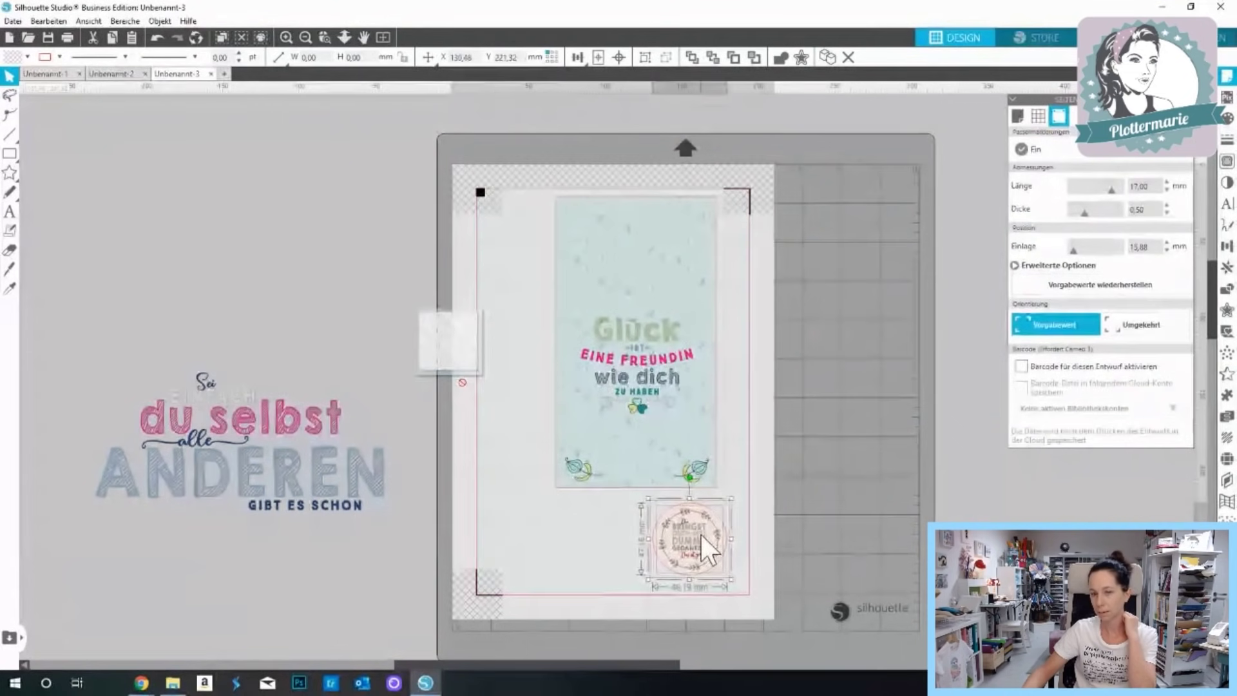
{"action": "left_click", "coordinate": [555, 512]}
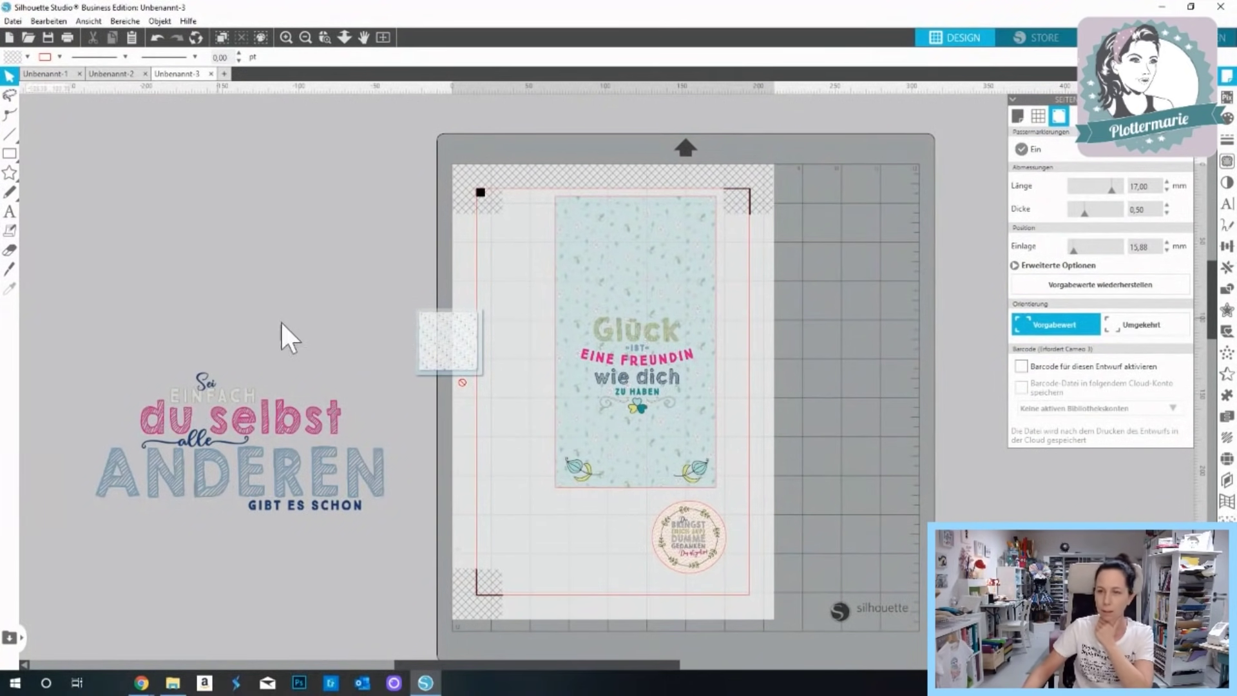
Undo moving the round lettering on its own and move the complete round design off the page.
{"action": "left_click_drag", "start_coordinate": [658, 554], "coordinate": [271, 253]}
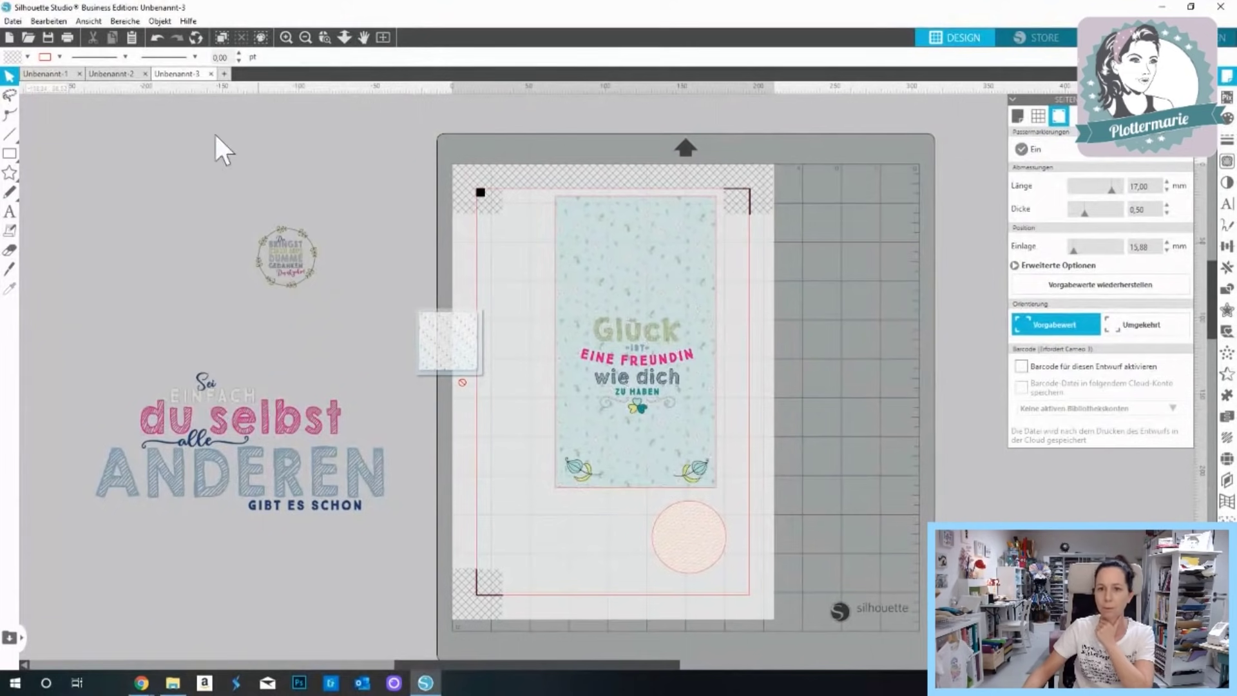
{"action": "left_click", "coordinate": [156, 40]}
{"action": "left_click_drag", "start_coordinate": [643, 493], "coordinate": [302, 264]}
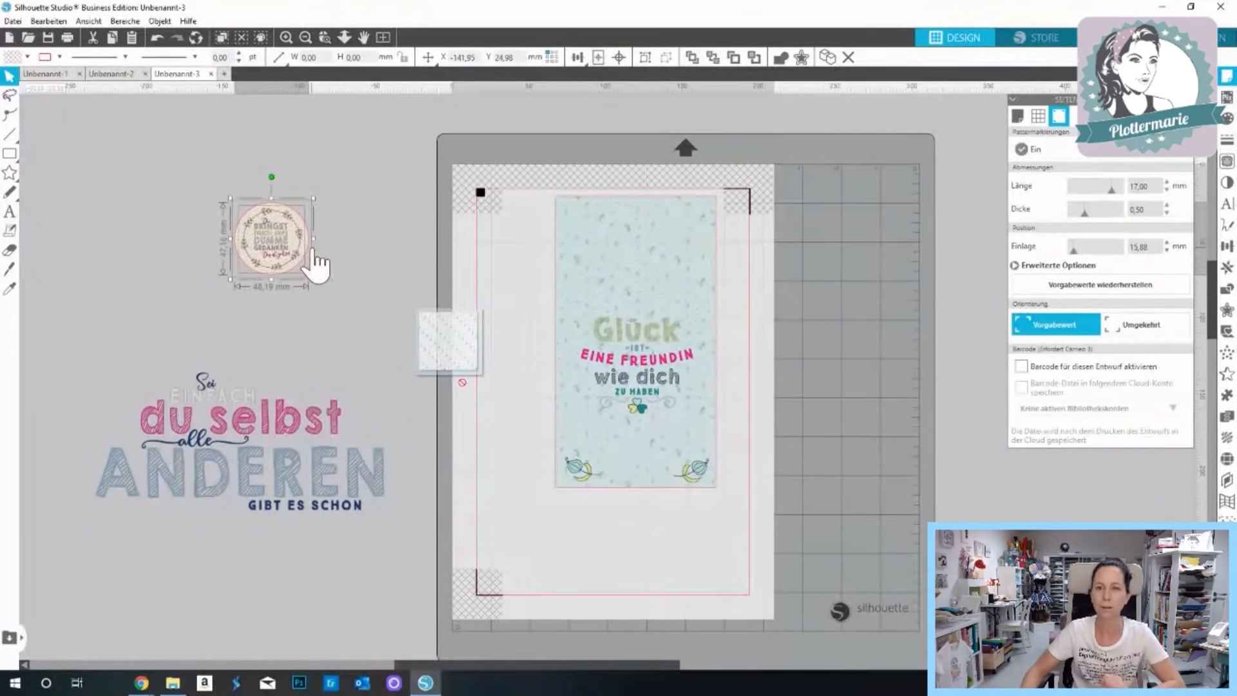
Place a single 16ss rhinestone freehand at the top of the round design as its hole.
{"action": "left_click", "coordinate": [286, 37]}
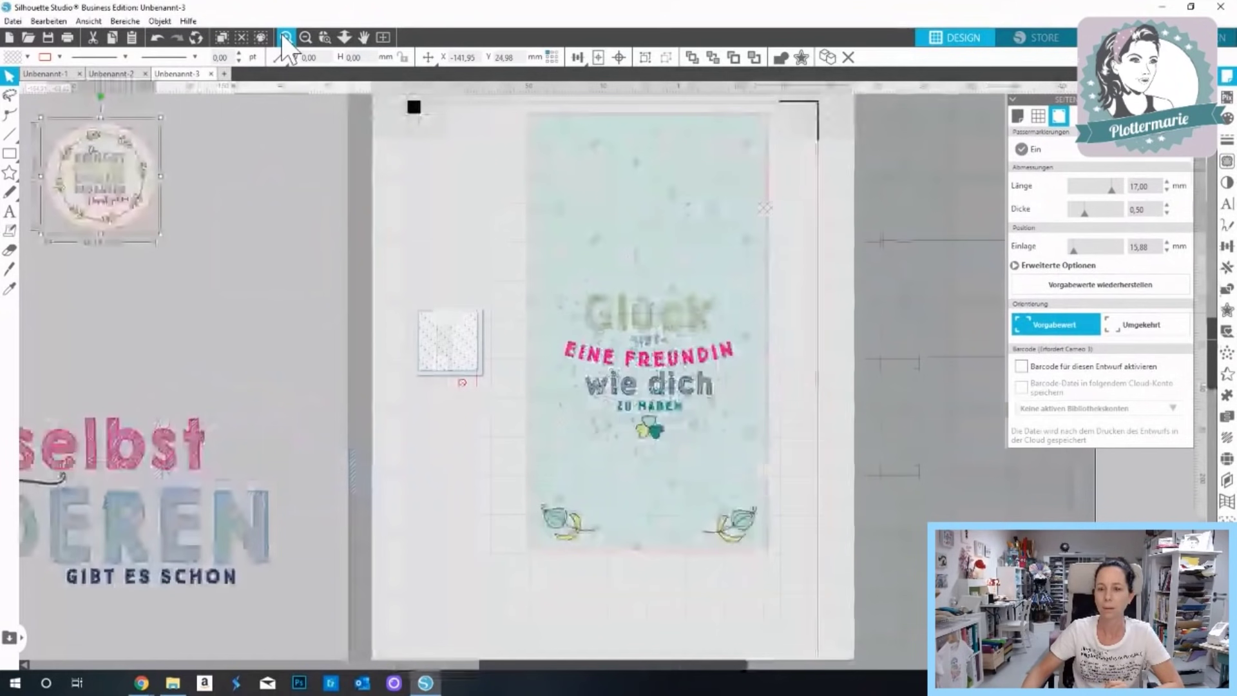
{"action": "left_click", "coordinate": [122, 307]}
{"action": "left_click_drag", "start_coordinate": [493, 664], "coordinate": [446, 664]}
{"action": "left_click", "coordinate": [1227, 459]}
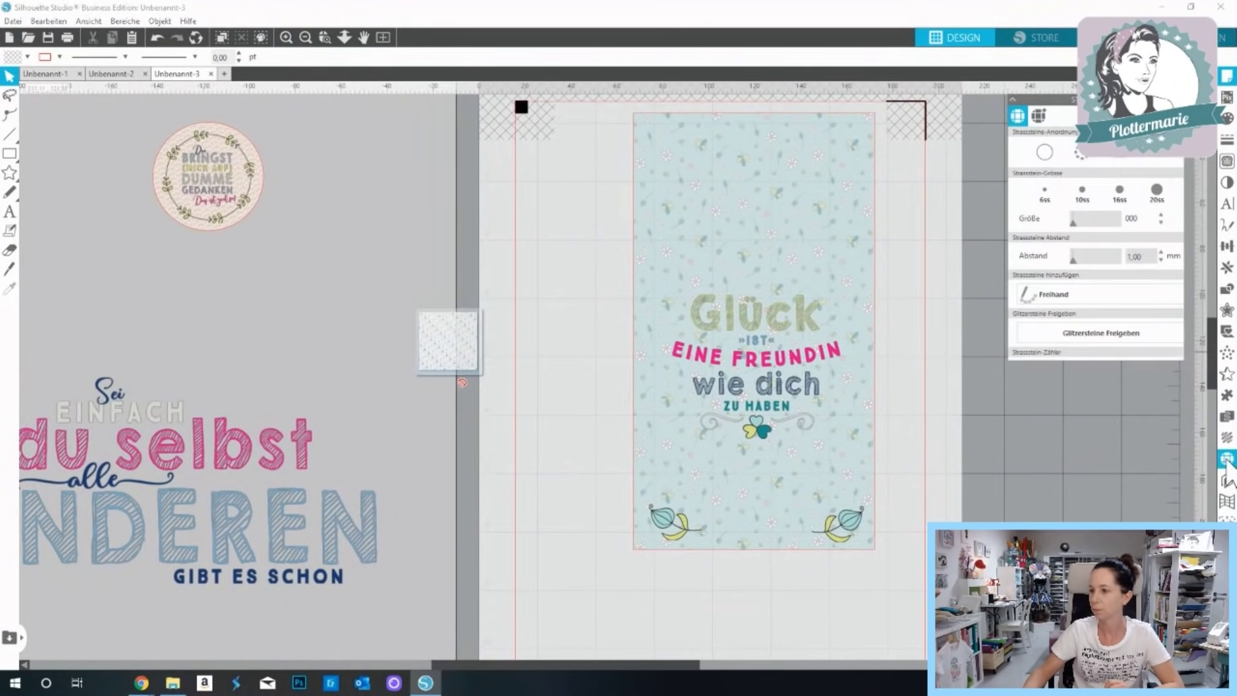
{"action": "left_click", "coordinate": [1119, 193]}
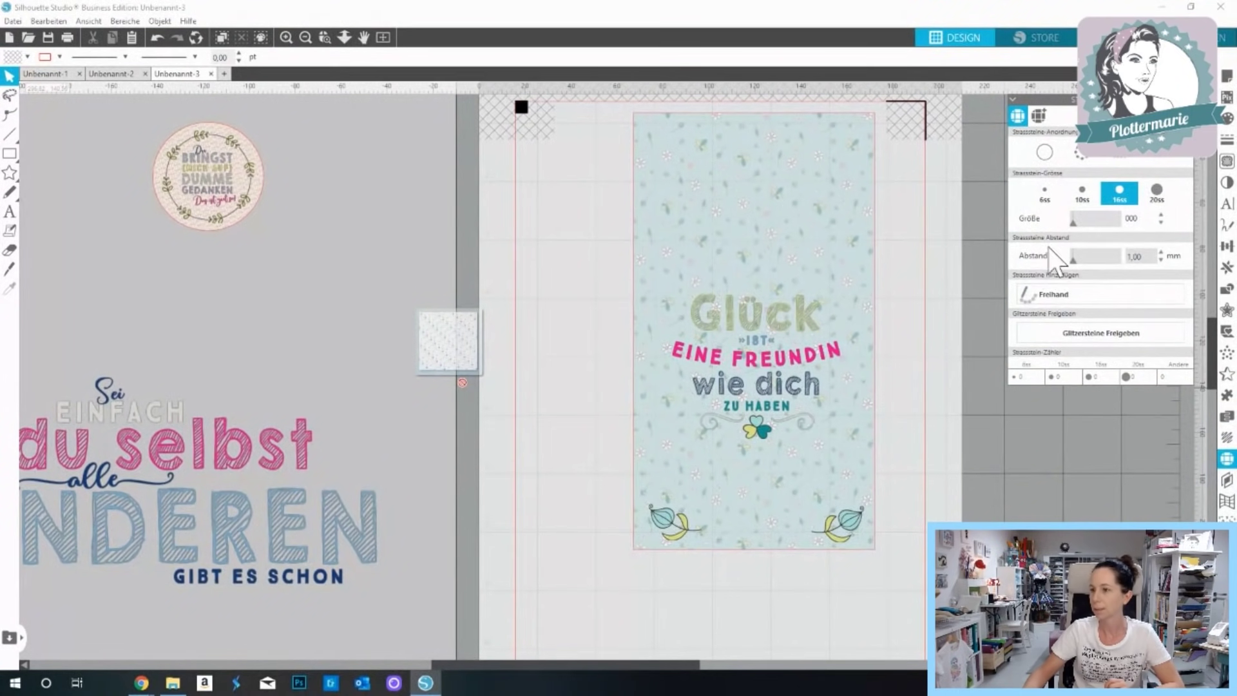
{"action": "left_click", "coordinate": [1057, 294]}
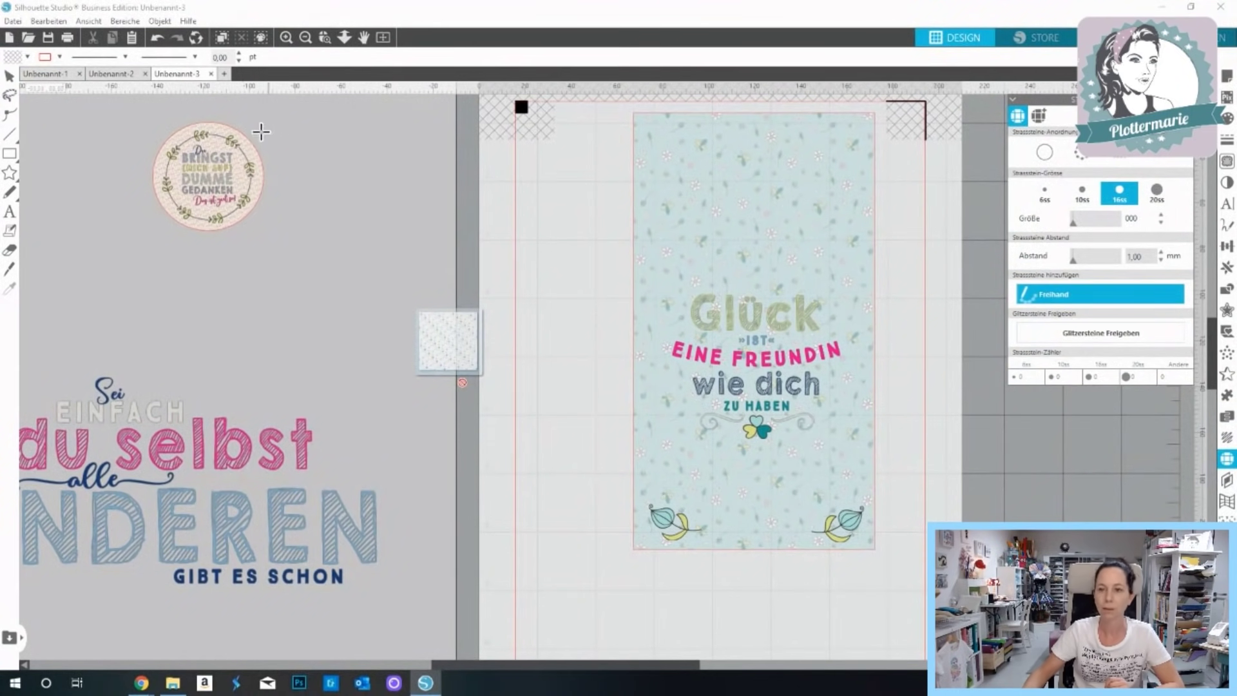
{"action": "left_click", "coordinate": [211, 138]}
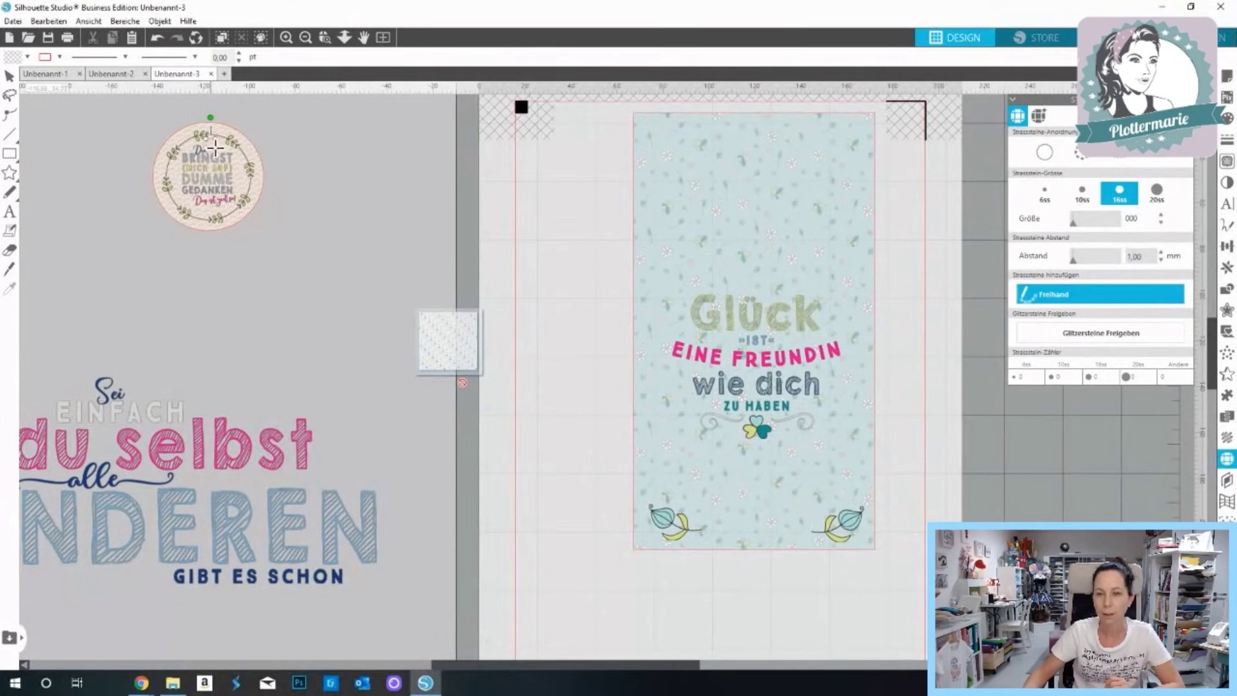
{"action": "left_click", "coordinate": [9, 76]}
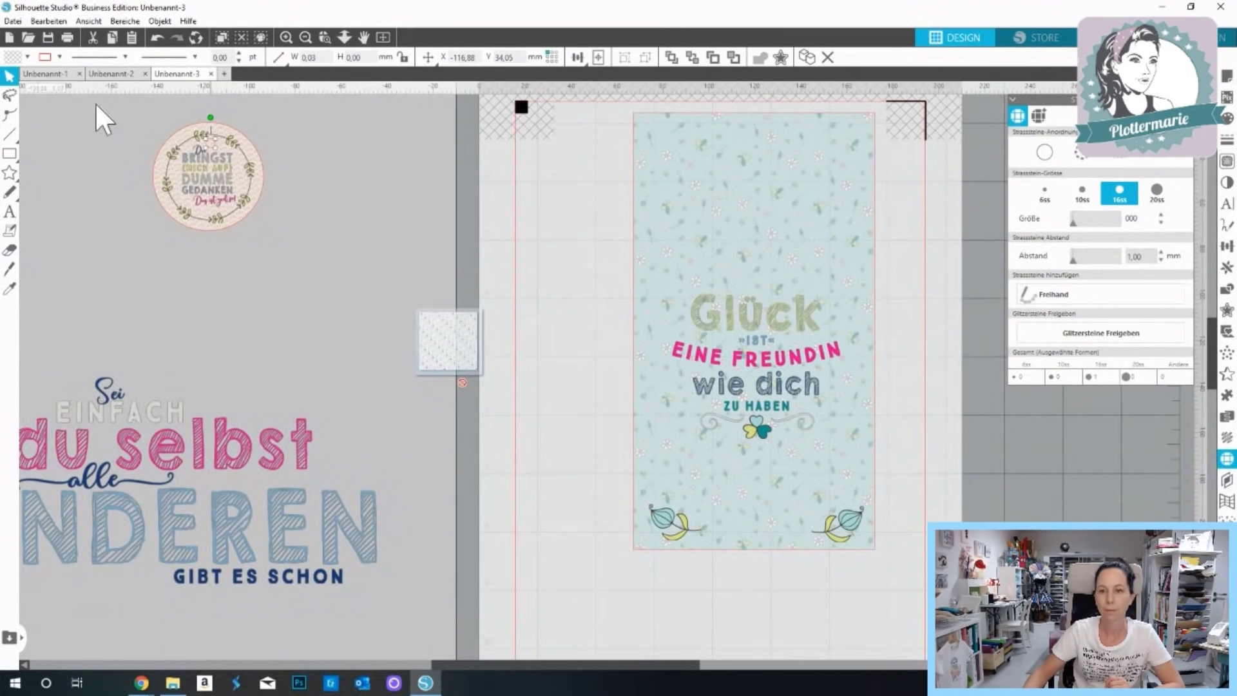
Select the round design together with its hole and move it back below the floral rectangle's lower right corner.
{"action": "left_click", "coordinate": [154, 139]}
{"action": "left_click", "coordinate": [155, 139]}
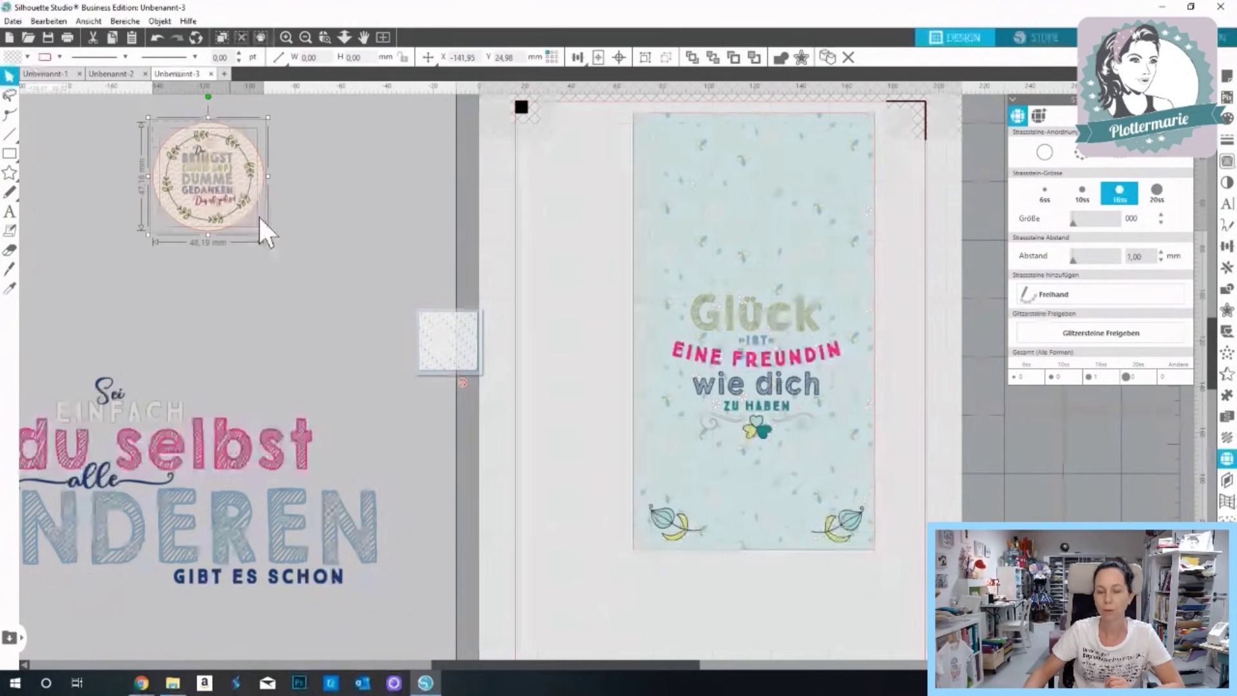
{"action": "left_click_drag", "start_coordinate": [241, 201], "coordinate": [880, 657]}
{"action": "scroll", "coordinate": [571, 442], "scroll_direction": "down", "scroll_amount": 3}
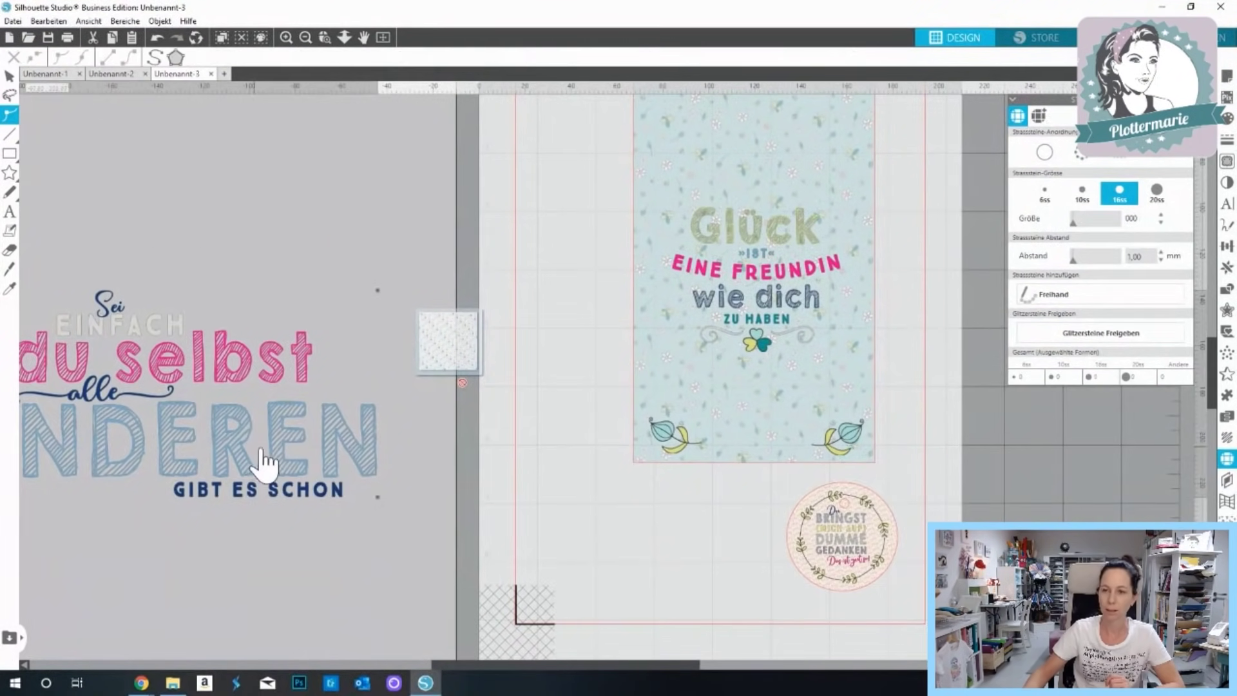
Shrink the Einfach du selbst picture to about 62 mm wide.
{"action": "double_click", "coordinate": [214, 509]}
{"action": "left_click", "coordinate": [15, 77]}
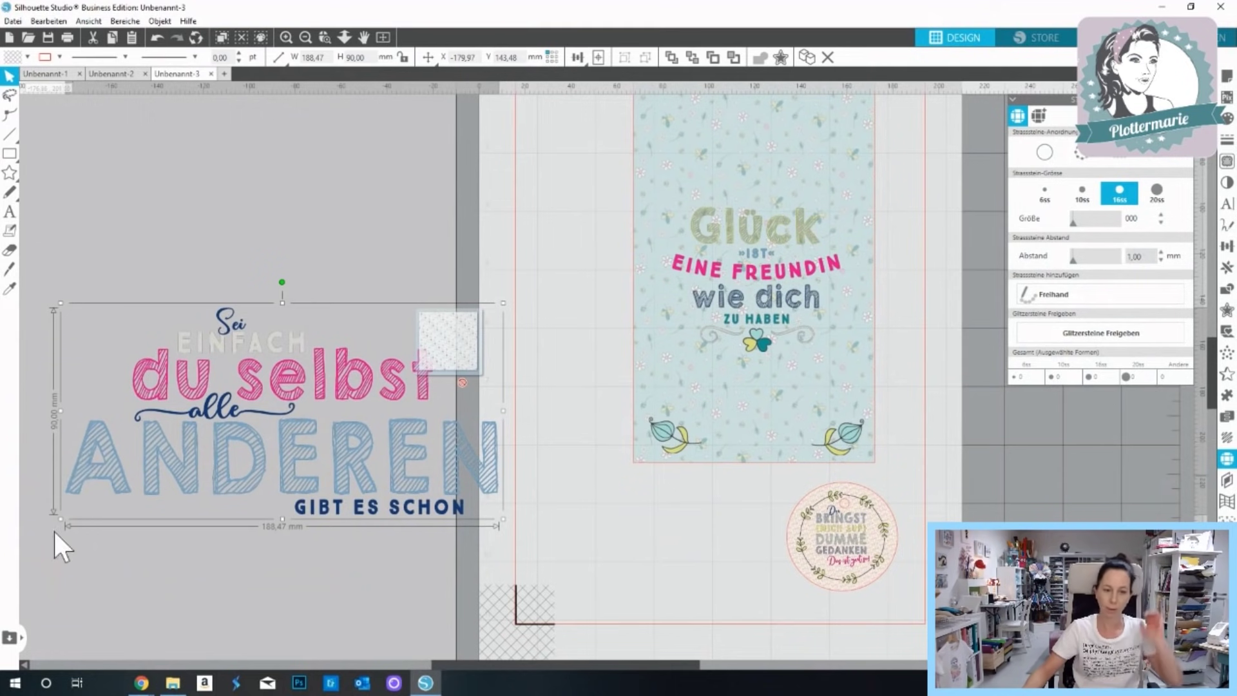
{"action": "left_click_drag", "start_coordinate": [65, 523], "coordinate": [214, 338]}
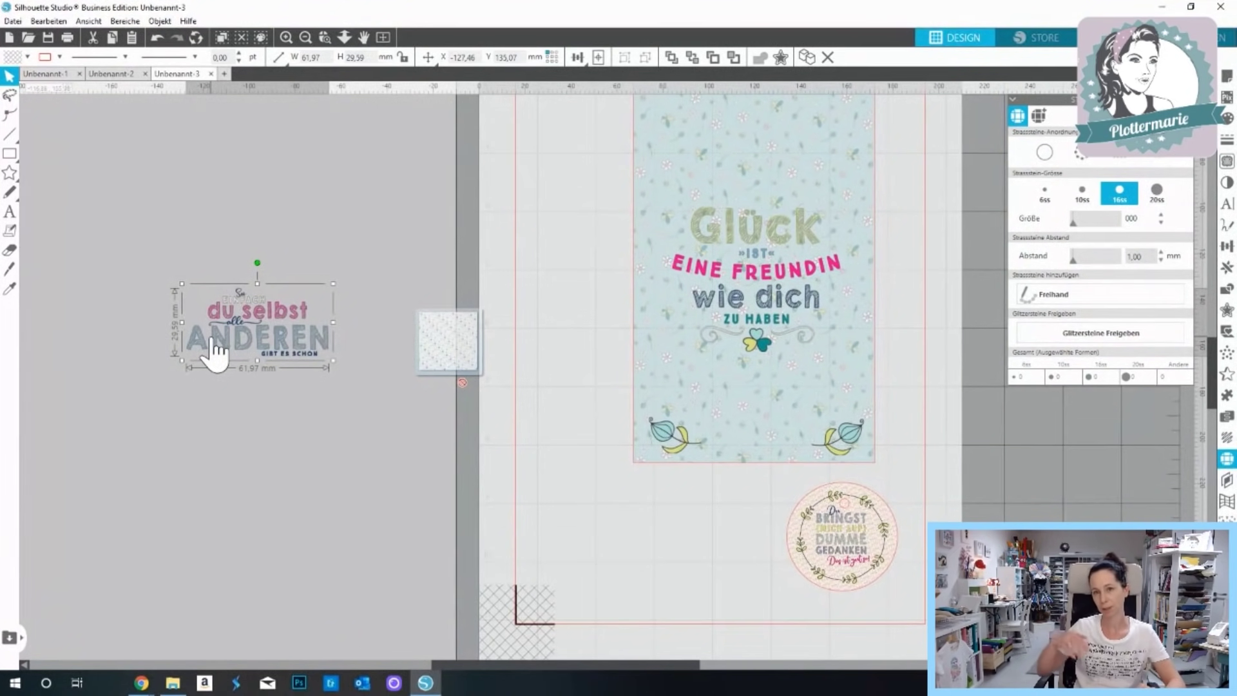
{"action": "left_click", "coordinate": [358, 237]}
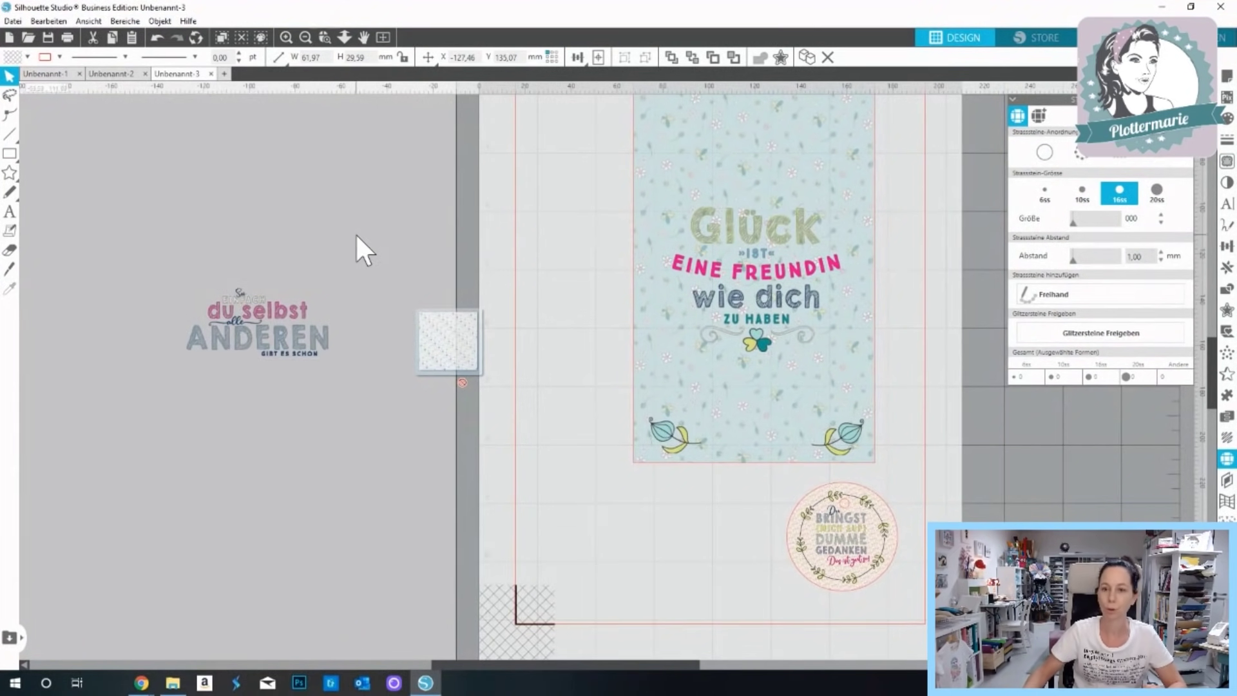
Draw a rounded rectangle about 81 by 36 mm around the Einfach du selbst picture and centre it by eye.
{"action": "left_click", "coordinate": [11, 153]}
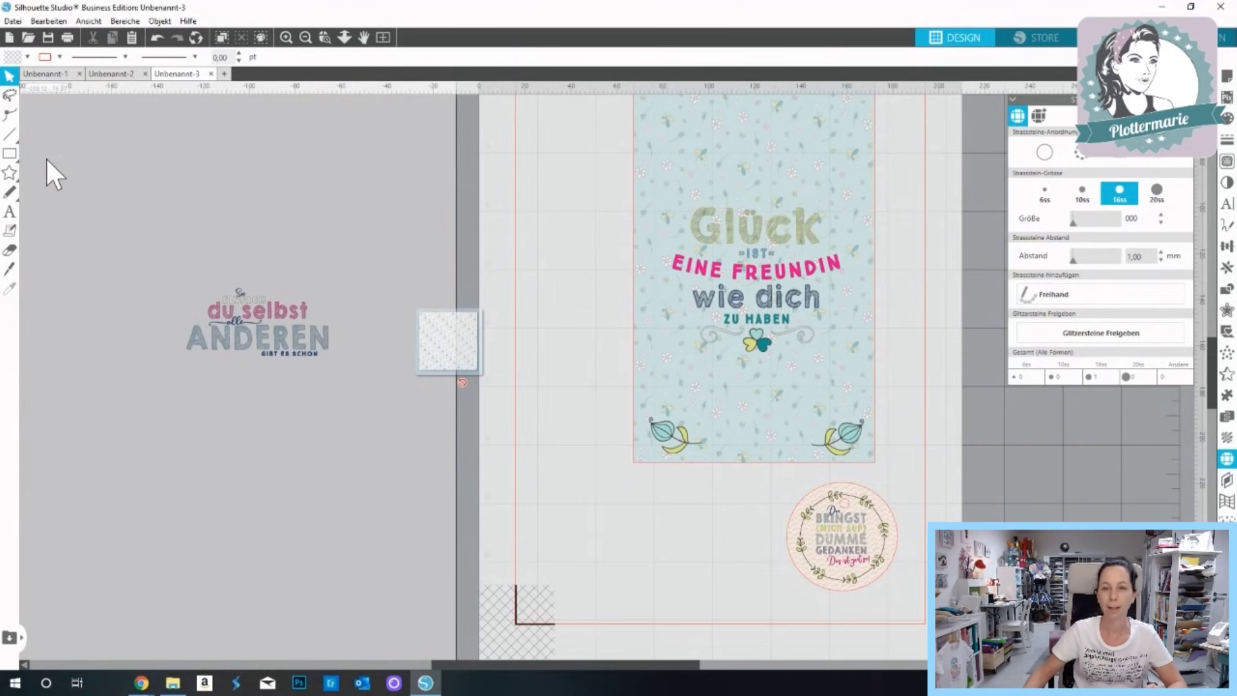
{"action": "left_click_drag", "start_coordinate": [180, 299], "coordinate": [356, 370]}
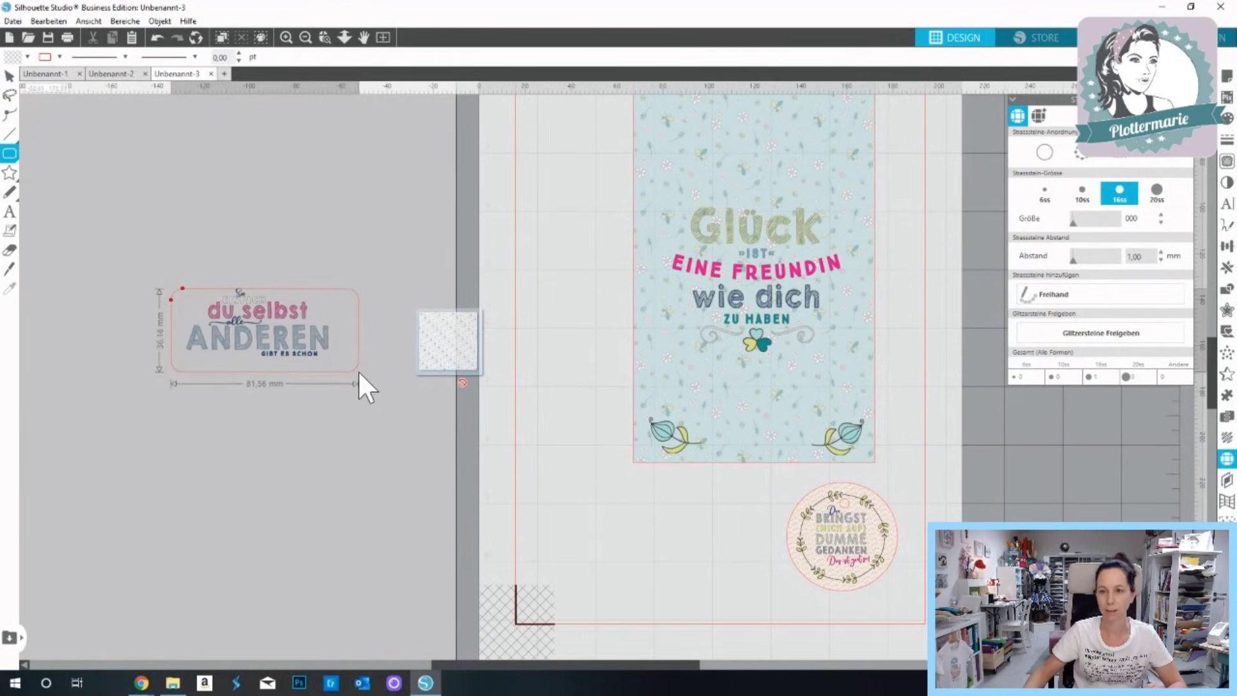
{"action": "left_click", "coordinate": [12, 79]}
{"action": "left_click_drag", "start_coordinate": [352, 297], "coordinate": [348, 294]}
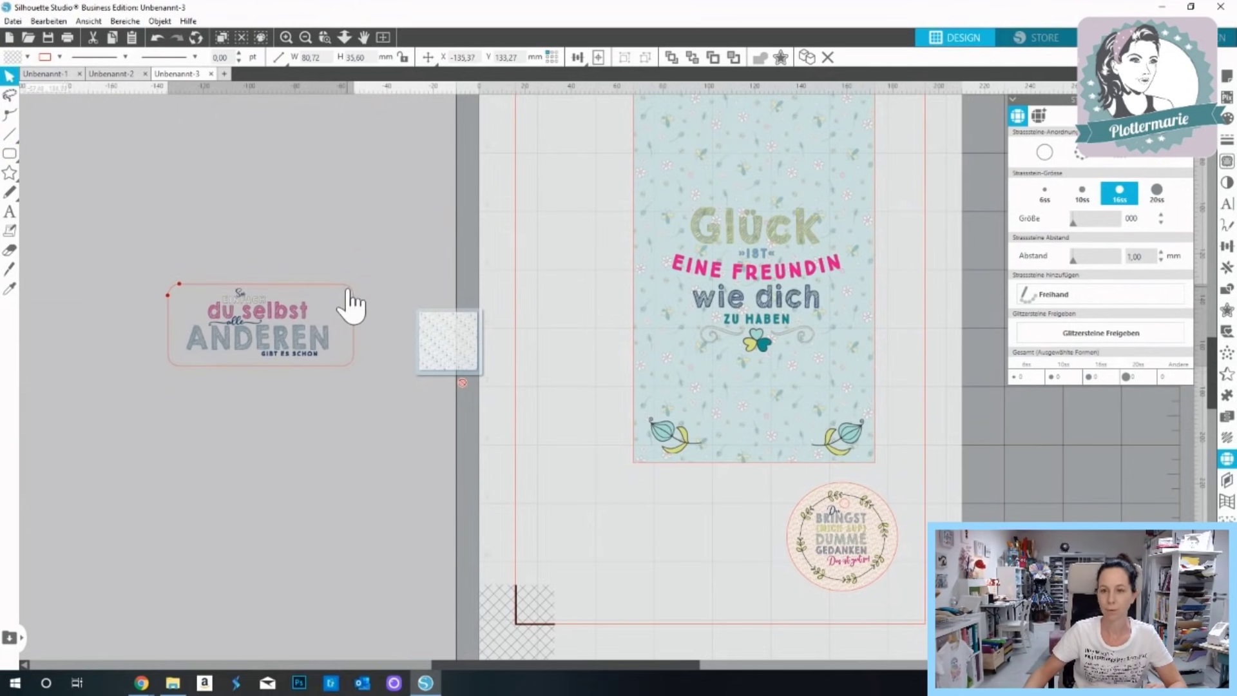
{"action": "left_click", "coordinate": [337, 419]}
{"action": "left_click", "coordinate": [326, 368]}
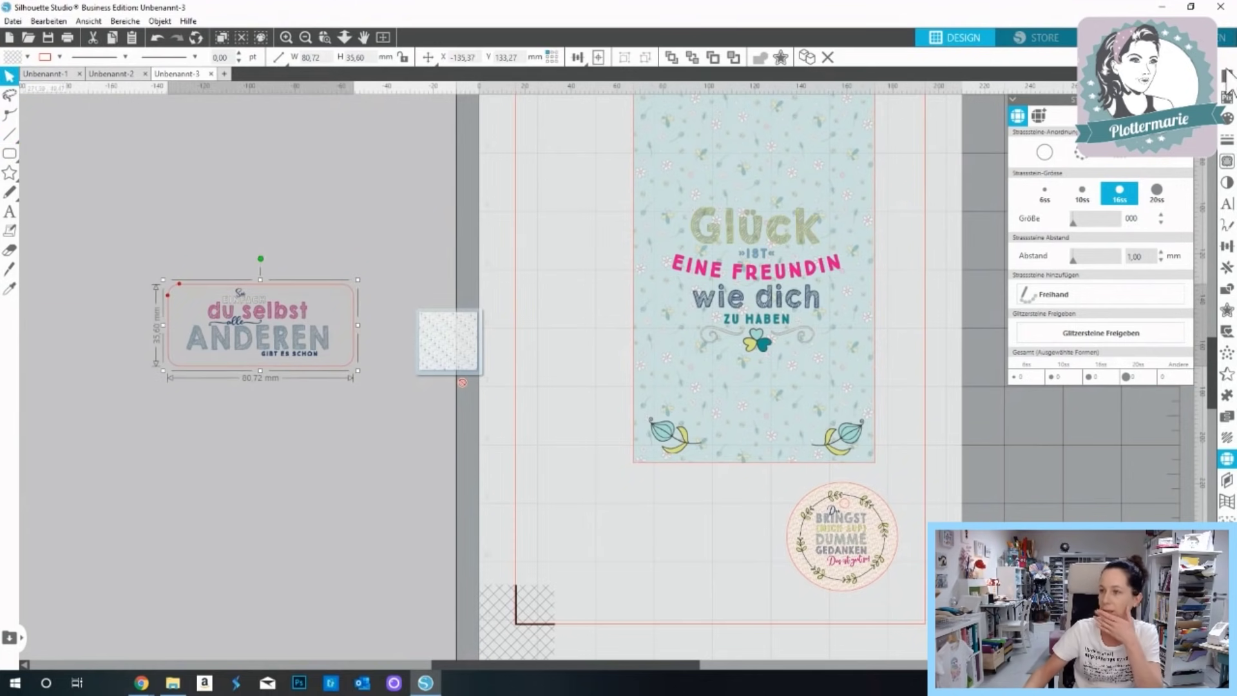
Fill the rounded rectangle with a light turquoise colour.
{"action": "left_click", "coordinate": [1227, 118]}
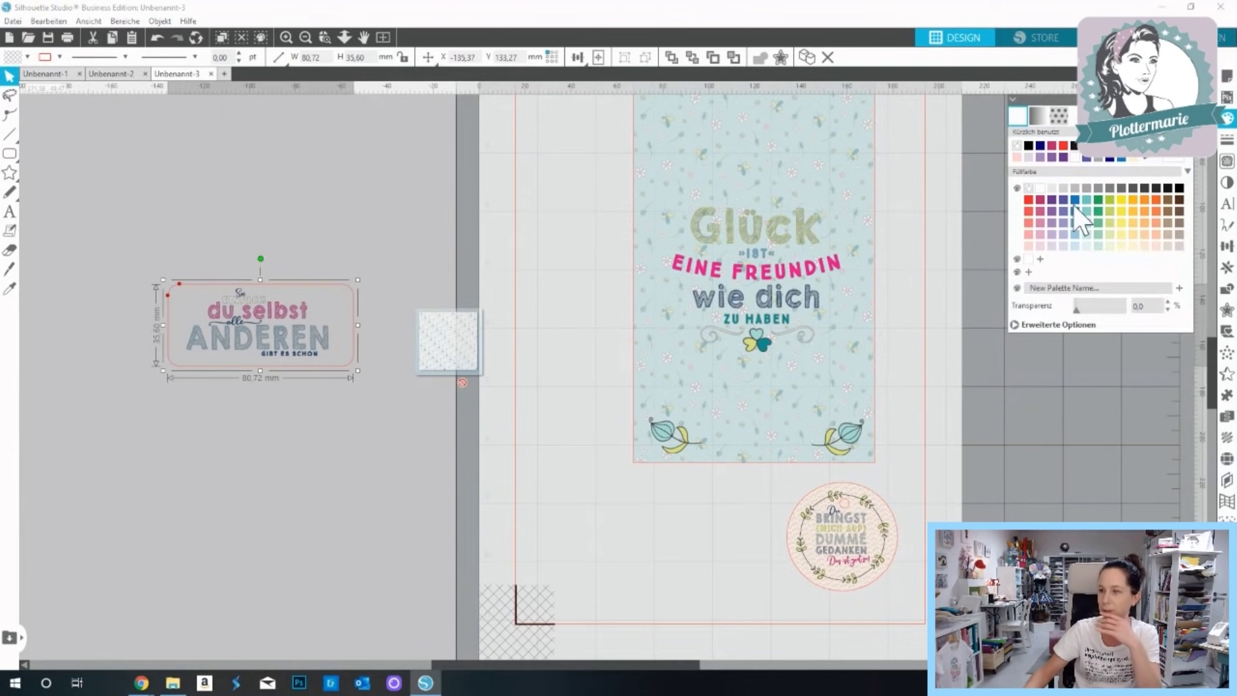
{"action": "left_click", "coordinate": [1078, 234]}
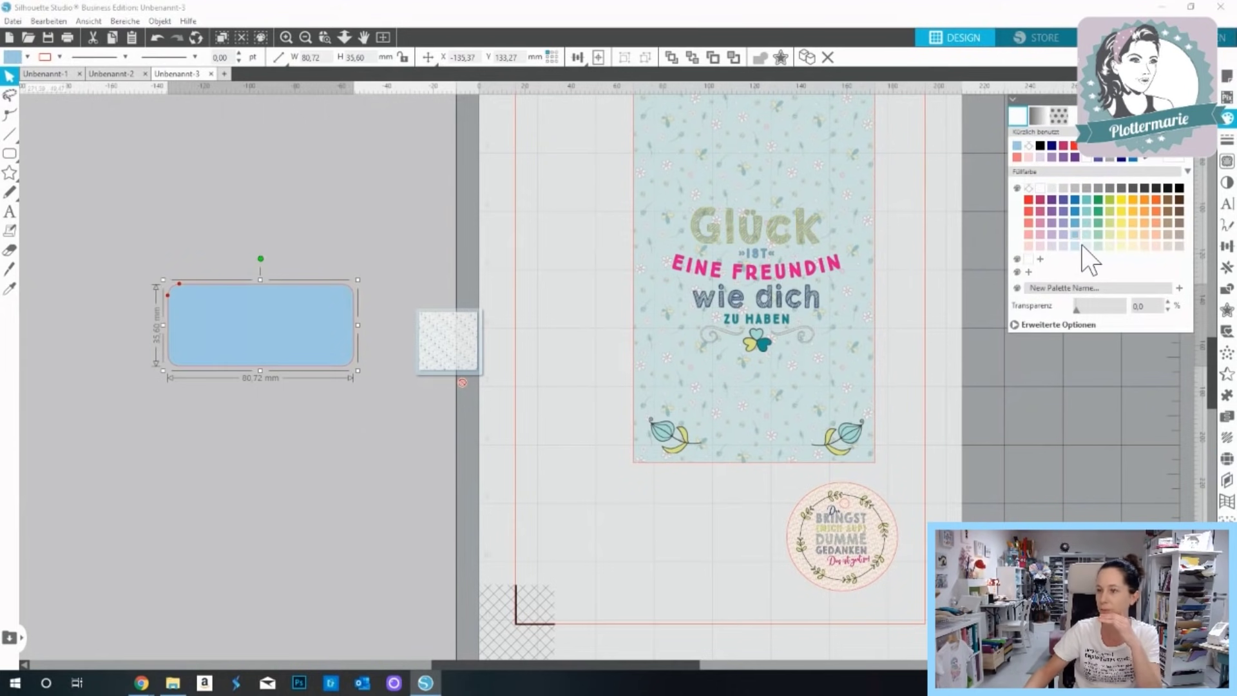
{"action": "left_click", "coordinate": [1087, 235]}
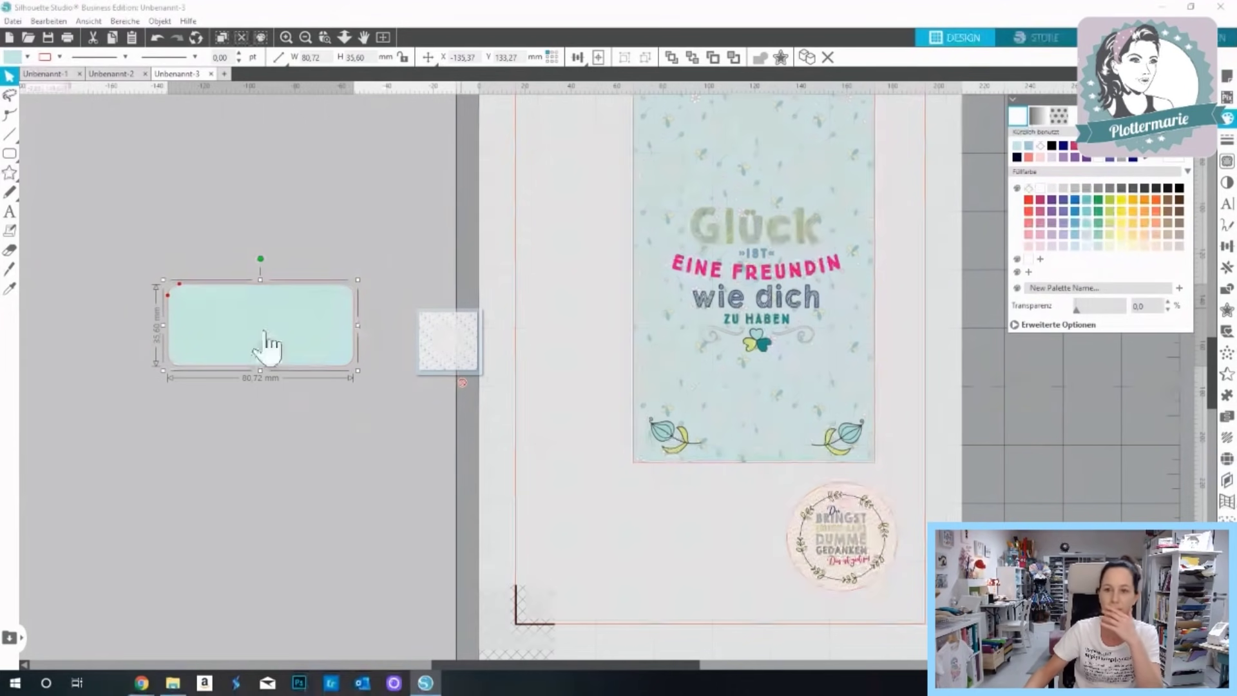
Send the turquoise rectangle behind the Einfach du selbst picture and set its fill transparency to 46 %.
{"action": "right_click", "coordinate": [270, 347]}
{"action": "left_click", "coordinate": [344, 270]}
{"action": "left_click", "coordinate": [1102, 308]}
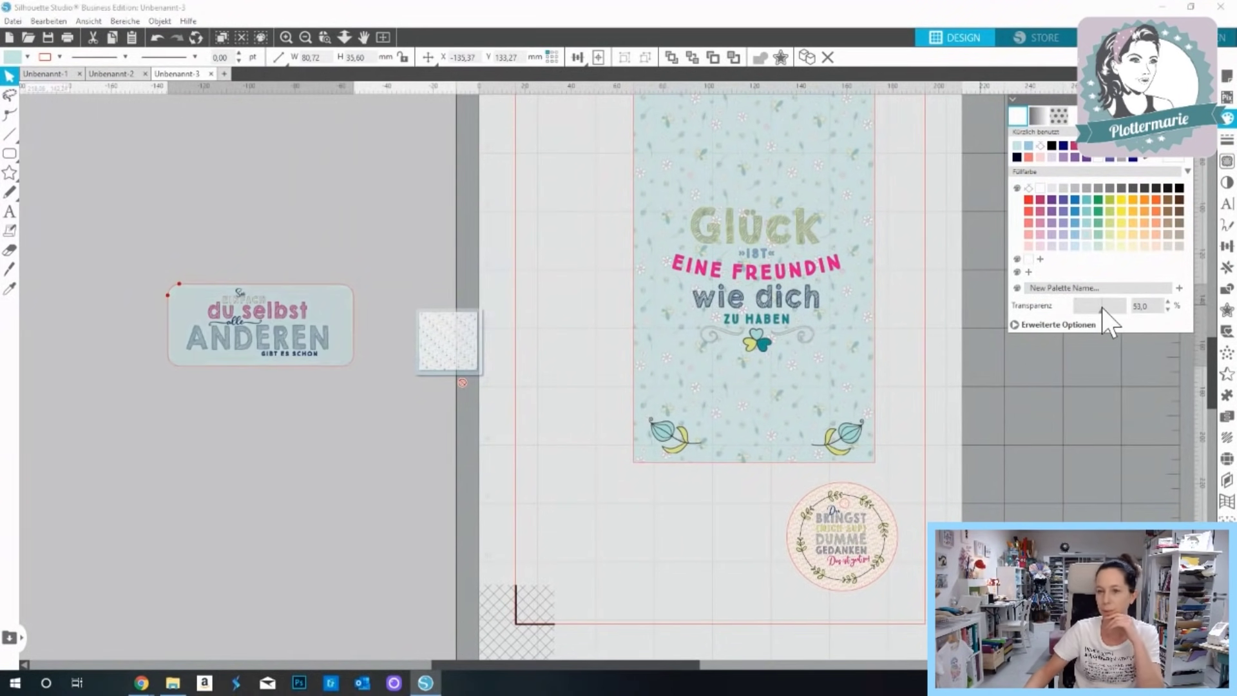
{"action": "left_click_drag", "start_coordinate": [155, 253], "coordinate": [362, 395]}
{"action": "left_click", "coordinate": [419, 436]}
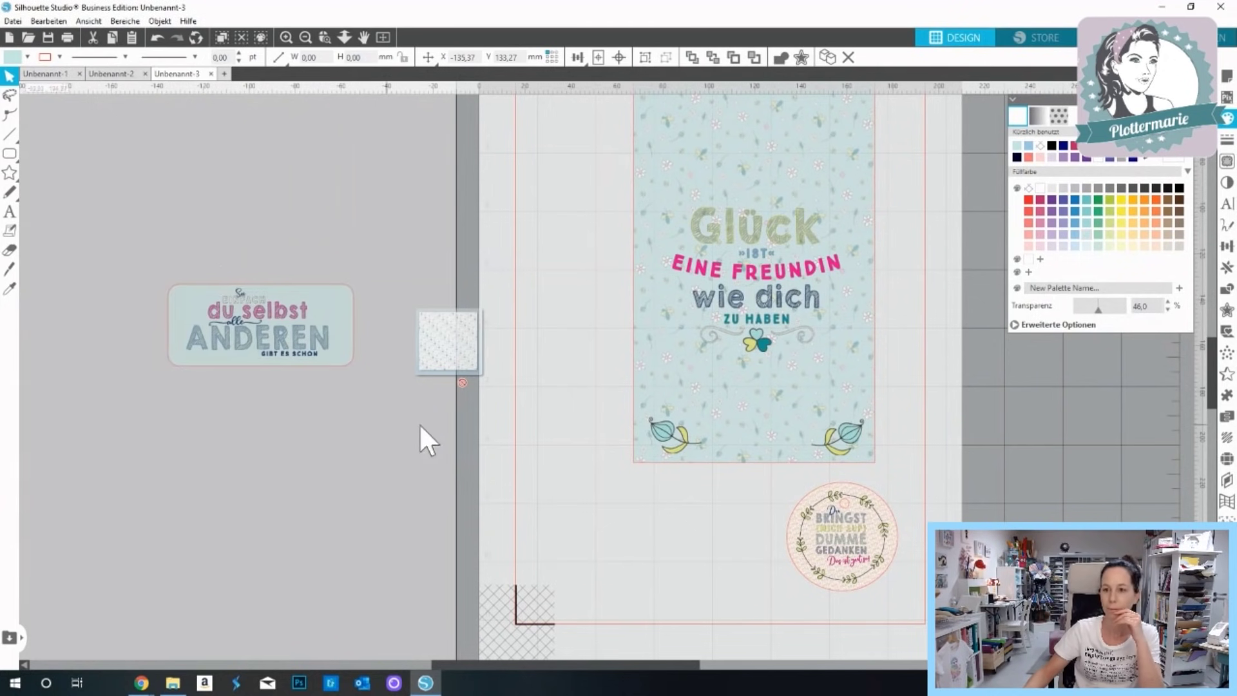
Place a 16ss rhinestone freehand in the upper left corner of the turquoise rectangle as its hole.
{"action": "left_click", "coordinate": [1228, 459]}
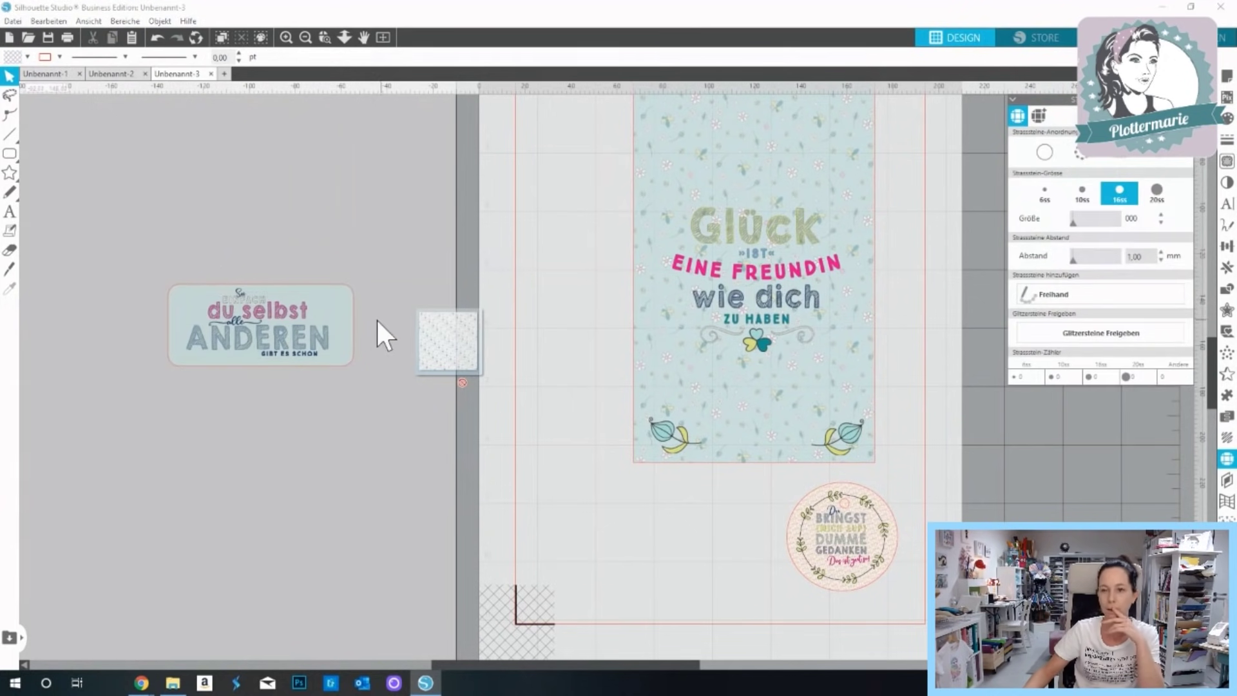
{"action": "left_click", "coordinate": [1072, 297]}
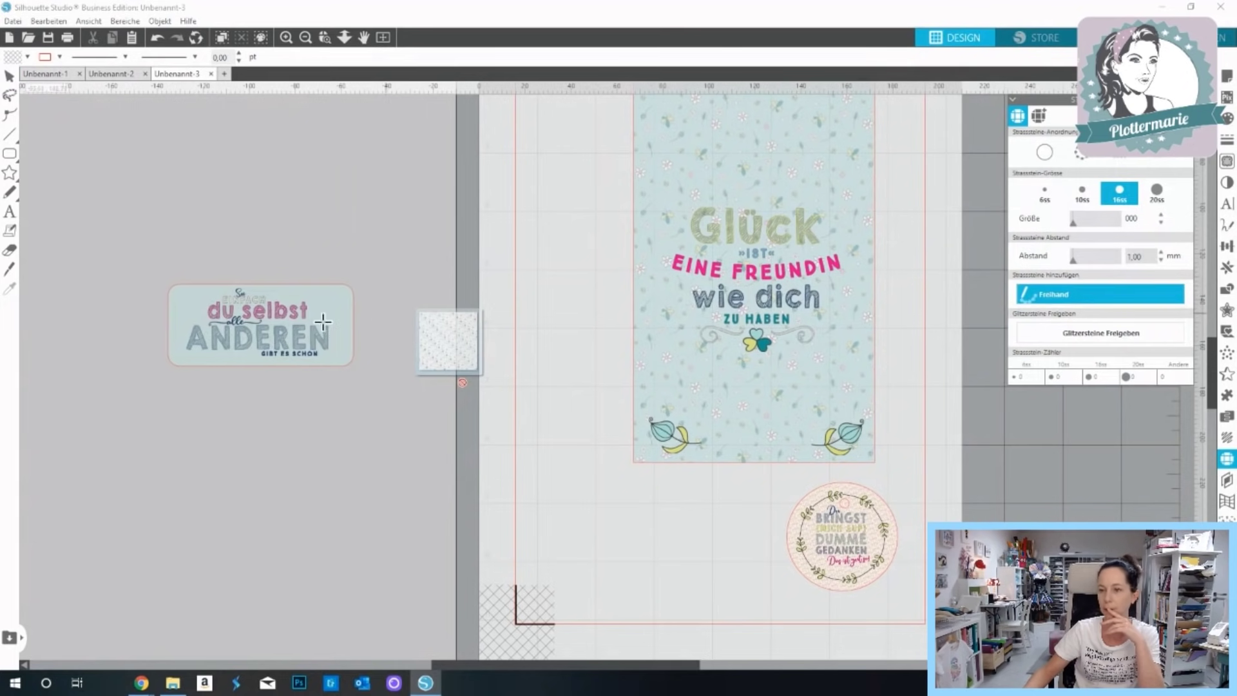
{"action": "left_click", "coordinate": [187, 303]}
{"action": "left_click", "coordinate": [9, 76]}
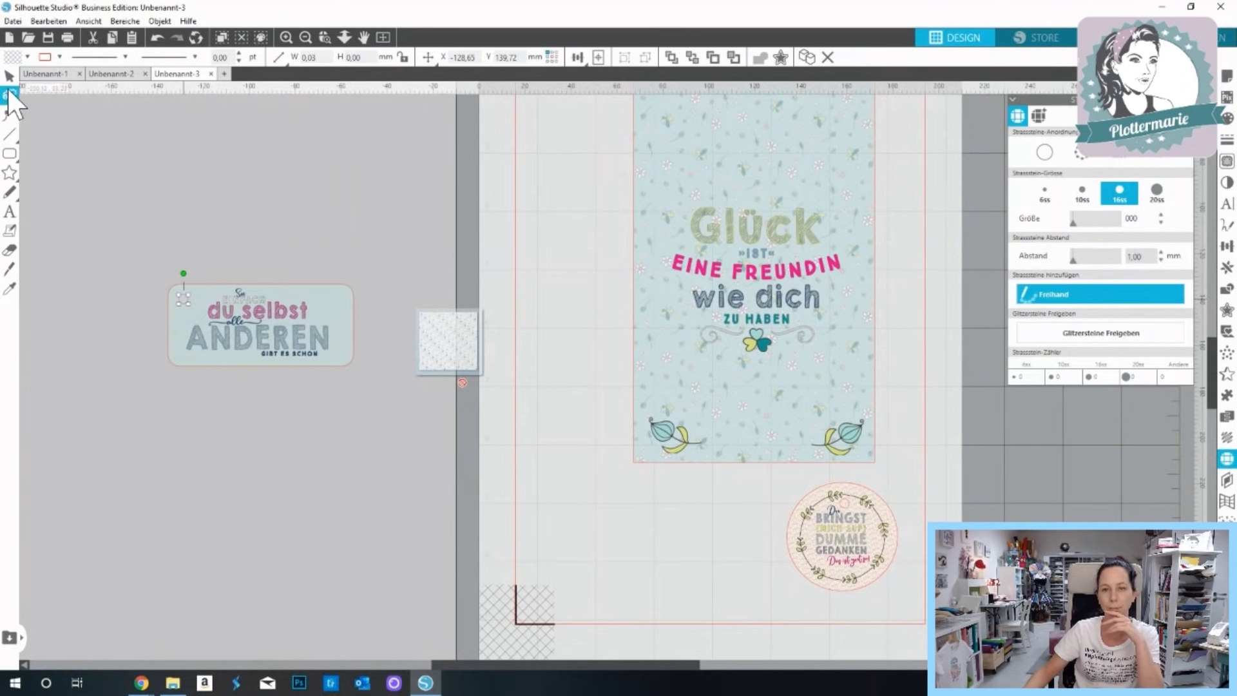
Place the complete turquoise tag below the floral rectangle beside the round design, shrunk to about 73 mm wide.
{"action": "left_click_drag", "start_coordinate": [127, 245], "coordinate": [716, 545]}
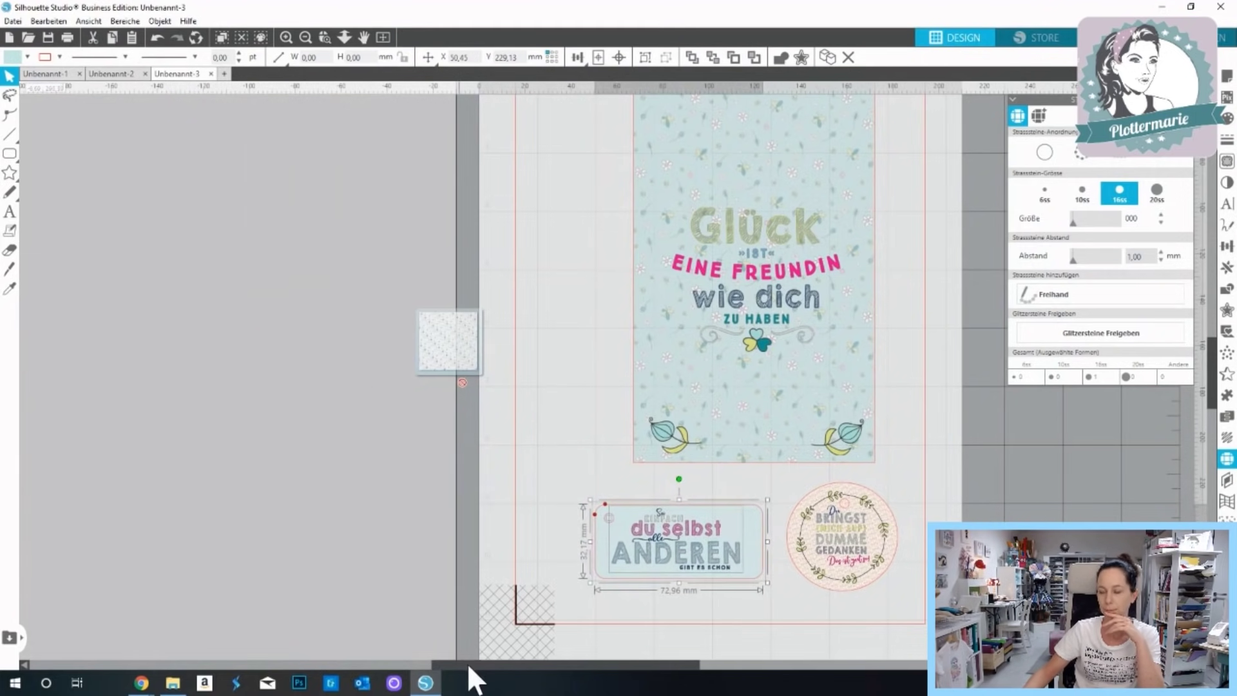
{"action": "left_click_drag", "start_coordinate": [468, 666], "coordinate": [575, 657]}
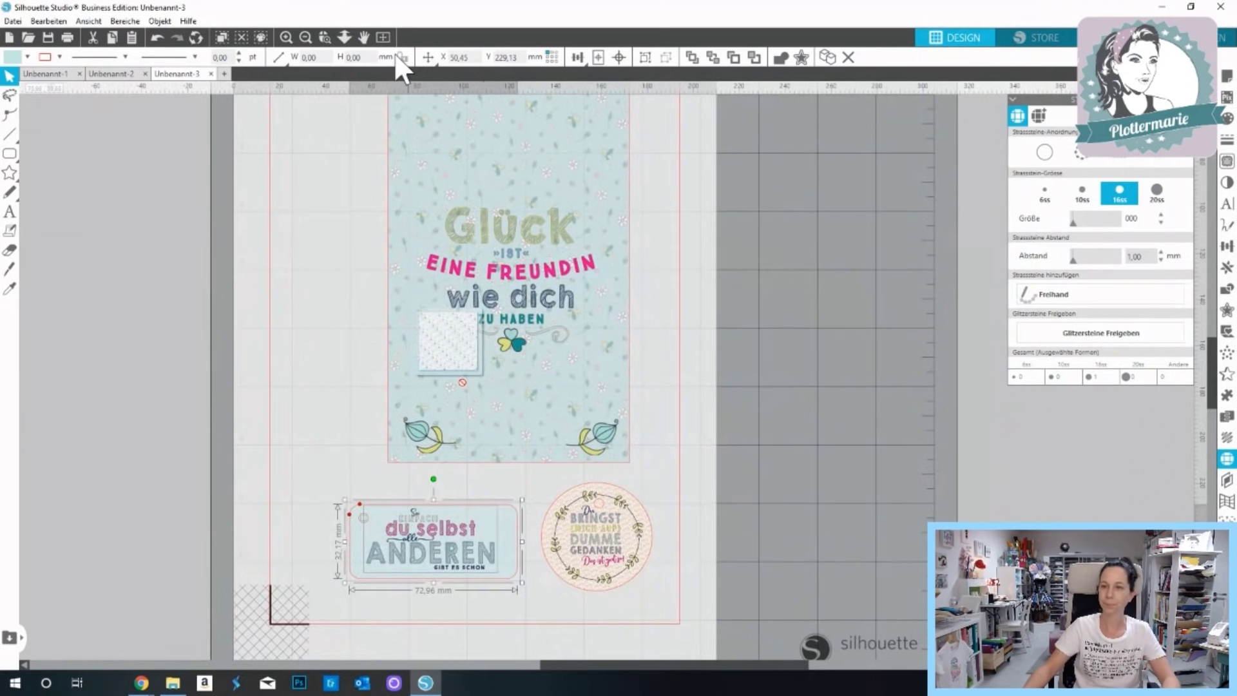
Print the label sheet on the Canon MX490 series Printer with plain A4 portrait paper and high print quality.
{"action": "left_click", "coordinate": [305, 37]}
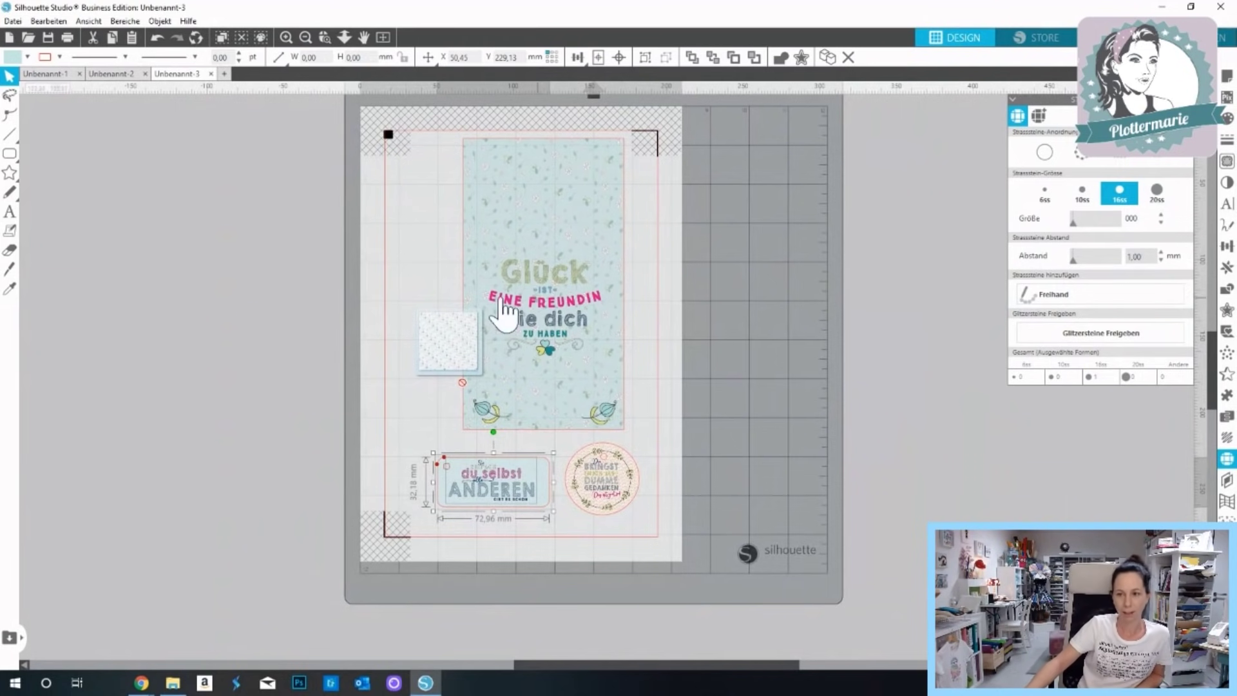
{"action": "left_click", "coordinate": [295, 286]}
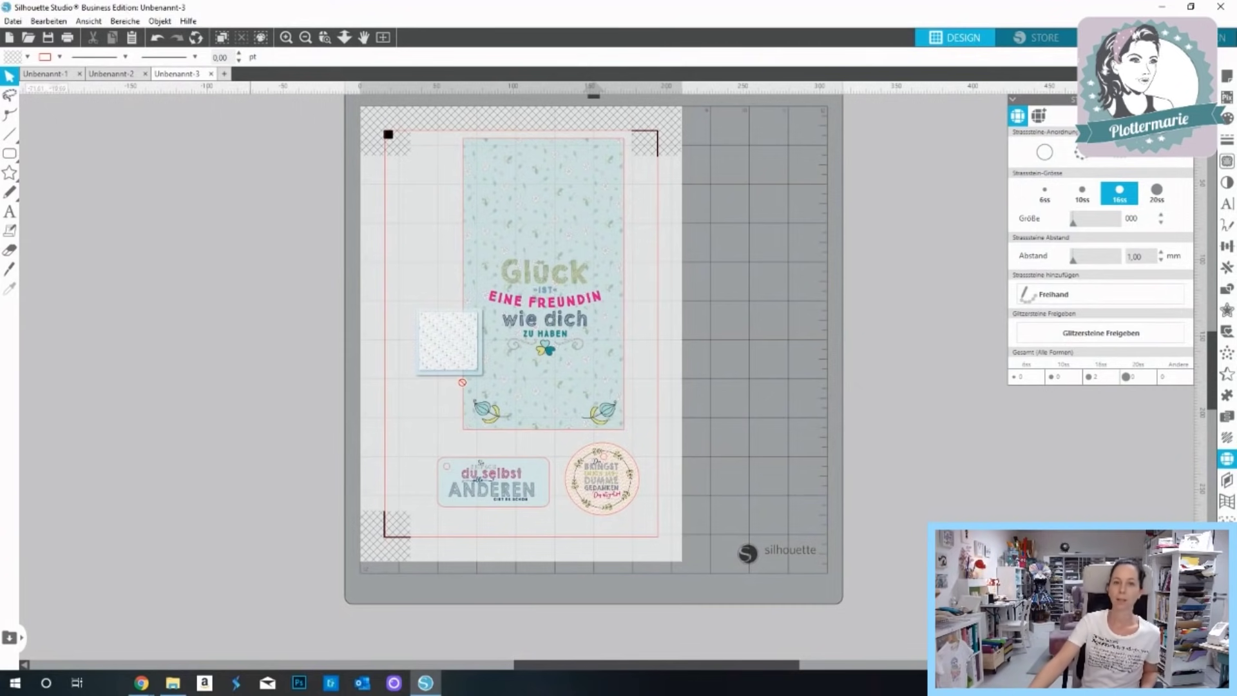
{"action": "left_click", "coordinate": [13, 21]}
{"action": "left_click", "coordinate": [102, 221]}
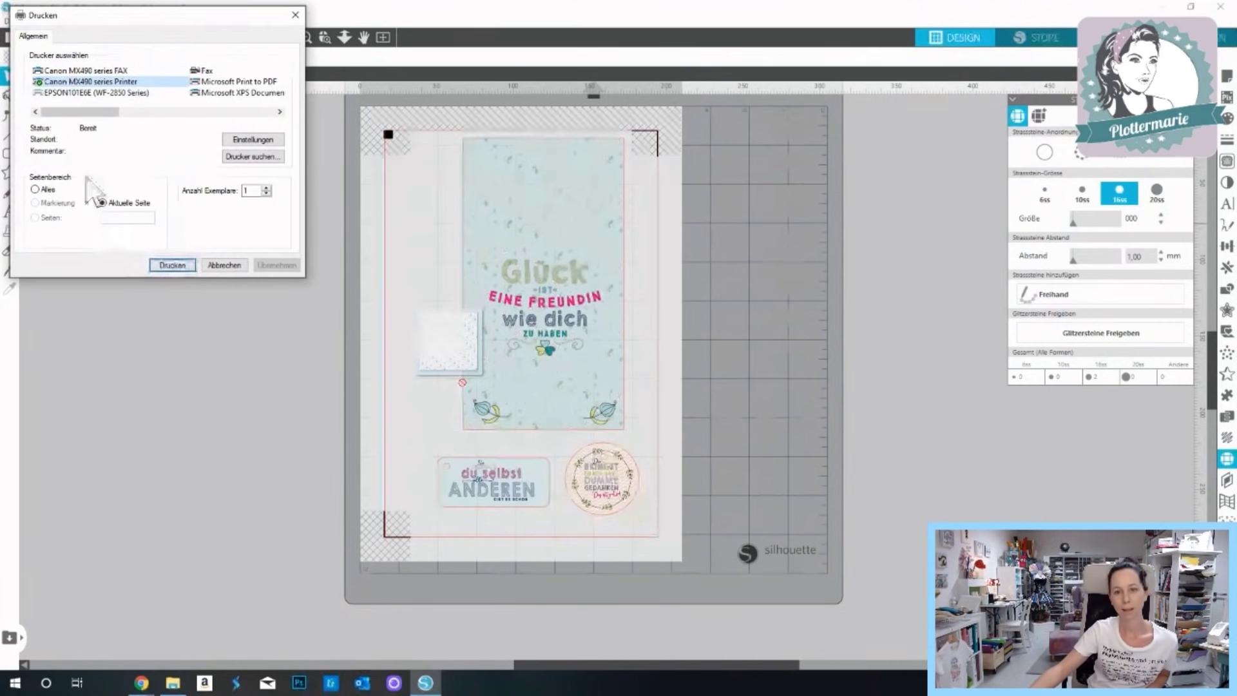
{"action": "left_click", "coordinate": [241, 142]}
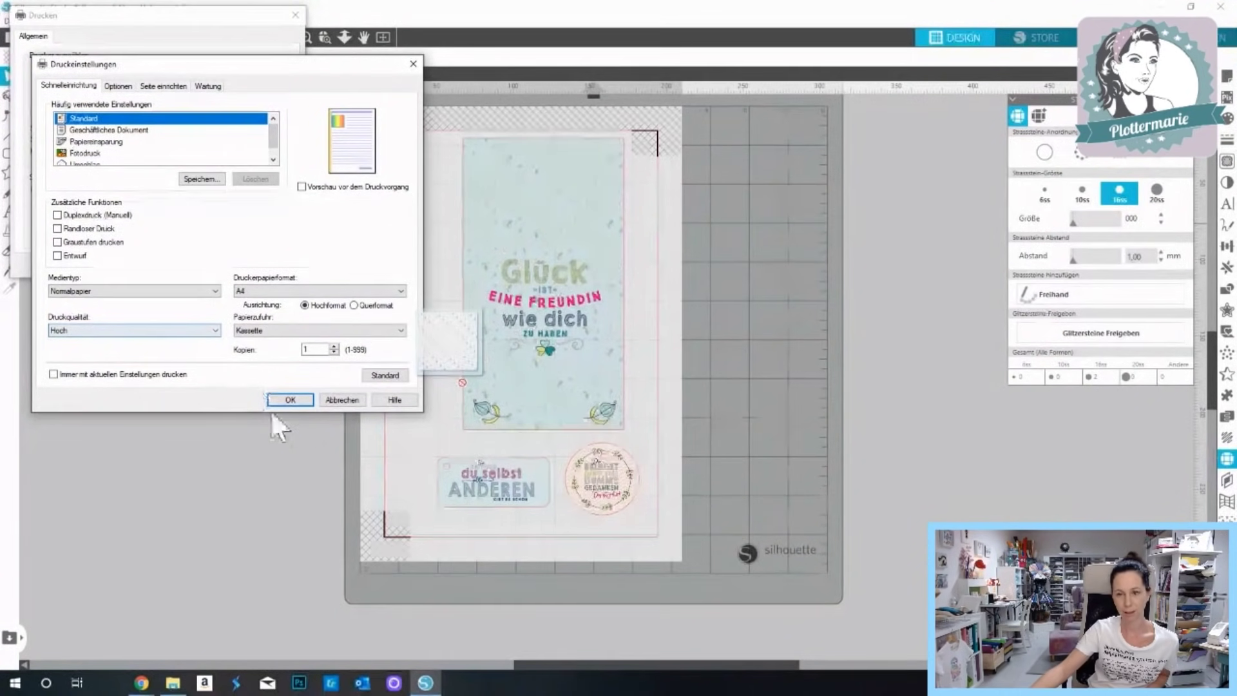
{"action": "left_click", "coordinate": [291, 399]}
{"action": "left_click", "coordinate": [173, 265]}
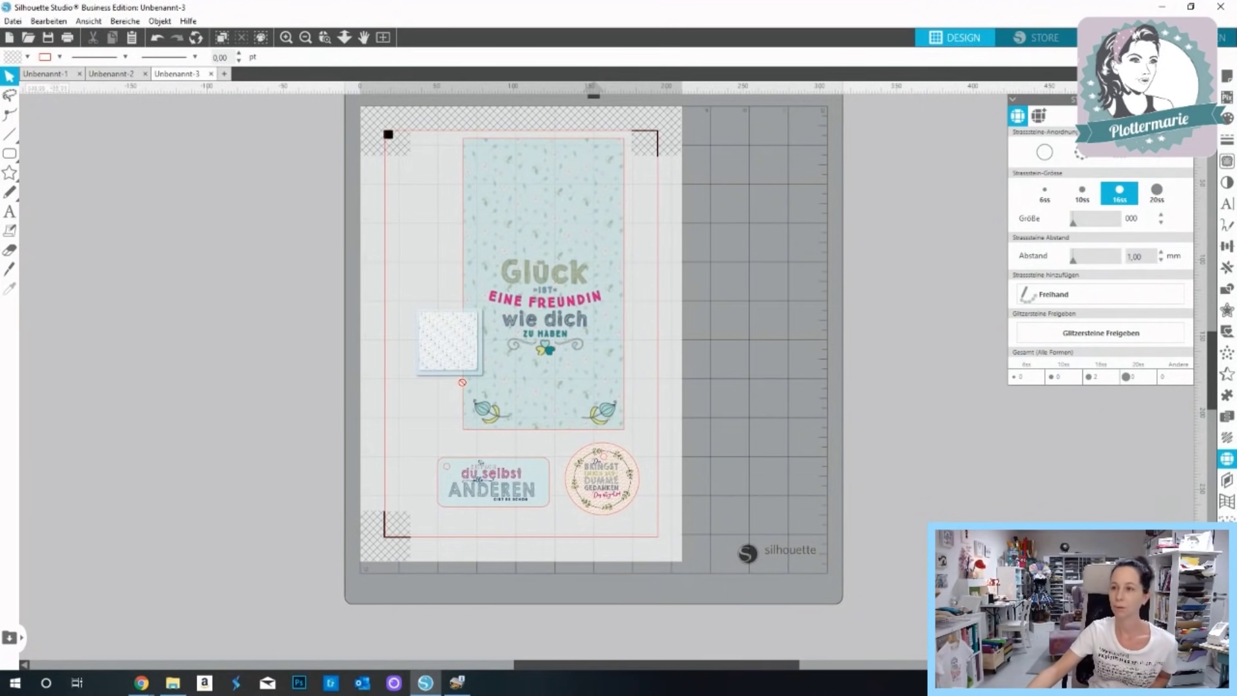
Create a new document and show its reduced window beside the Elemente Freunde folder.
{"action": "left_click", "coordinate": [224, 74]}
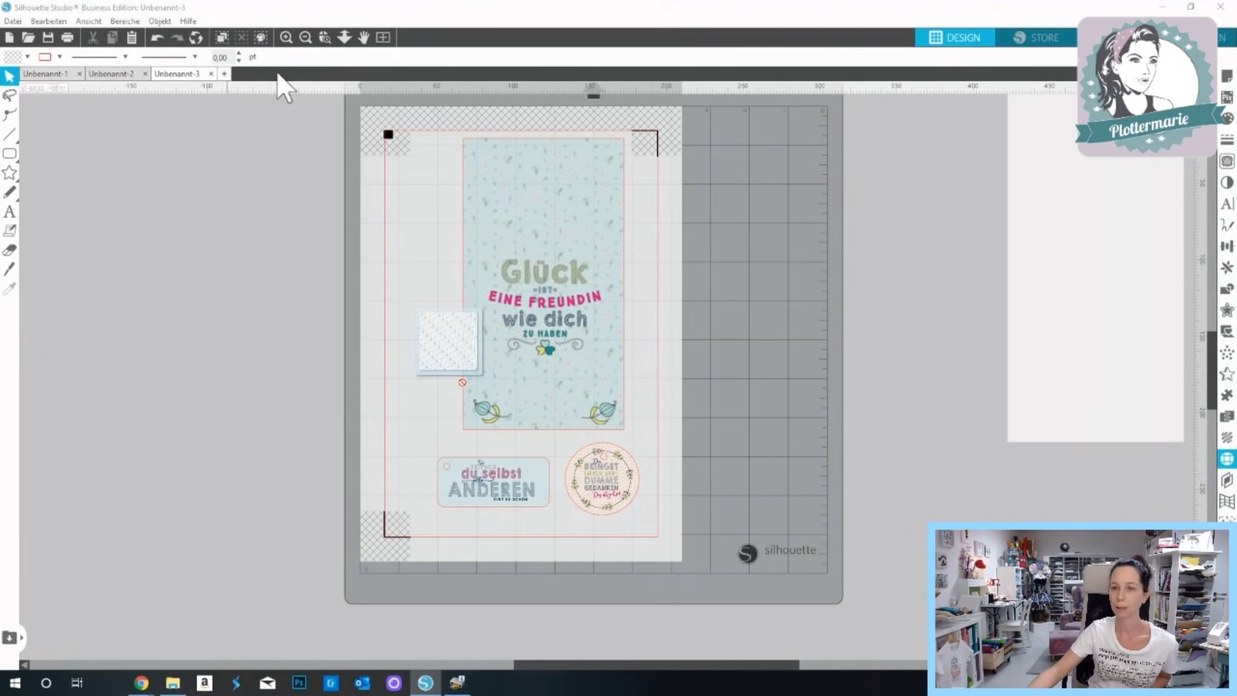
{"action": "left_click", "coordinate": [1191, 7]}
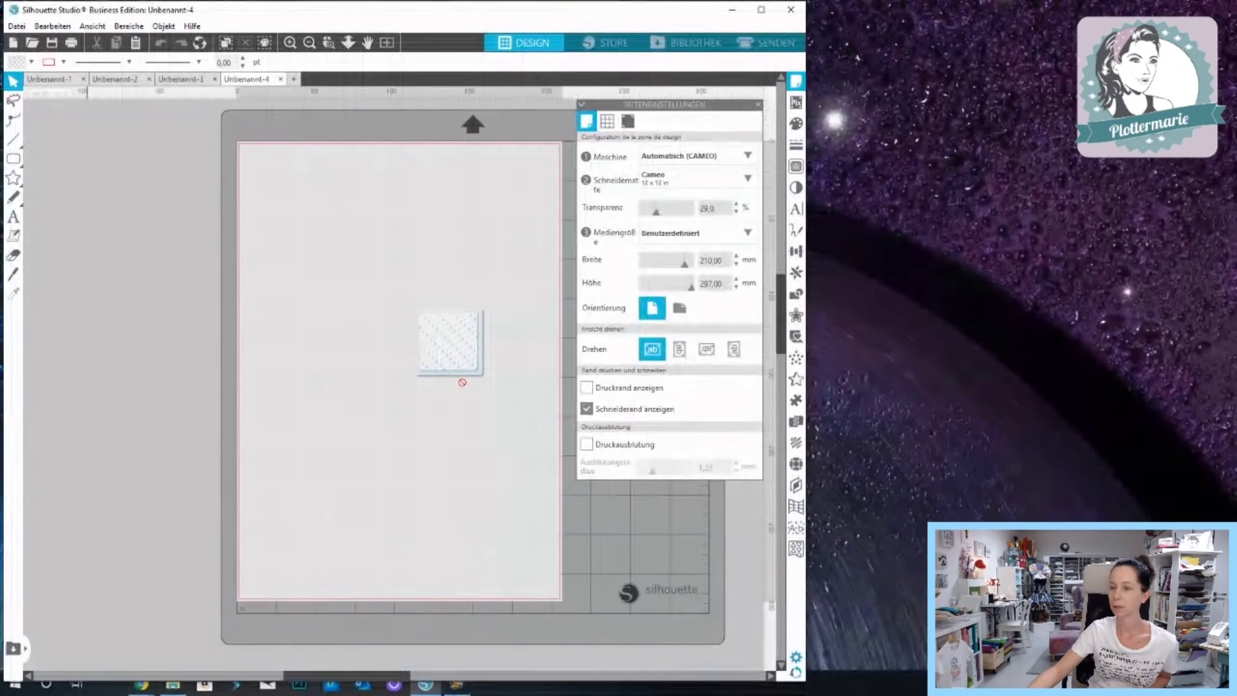
{"action": "left_click", "coordinate": [172, 688]}
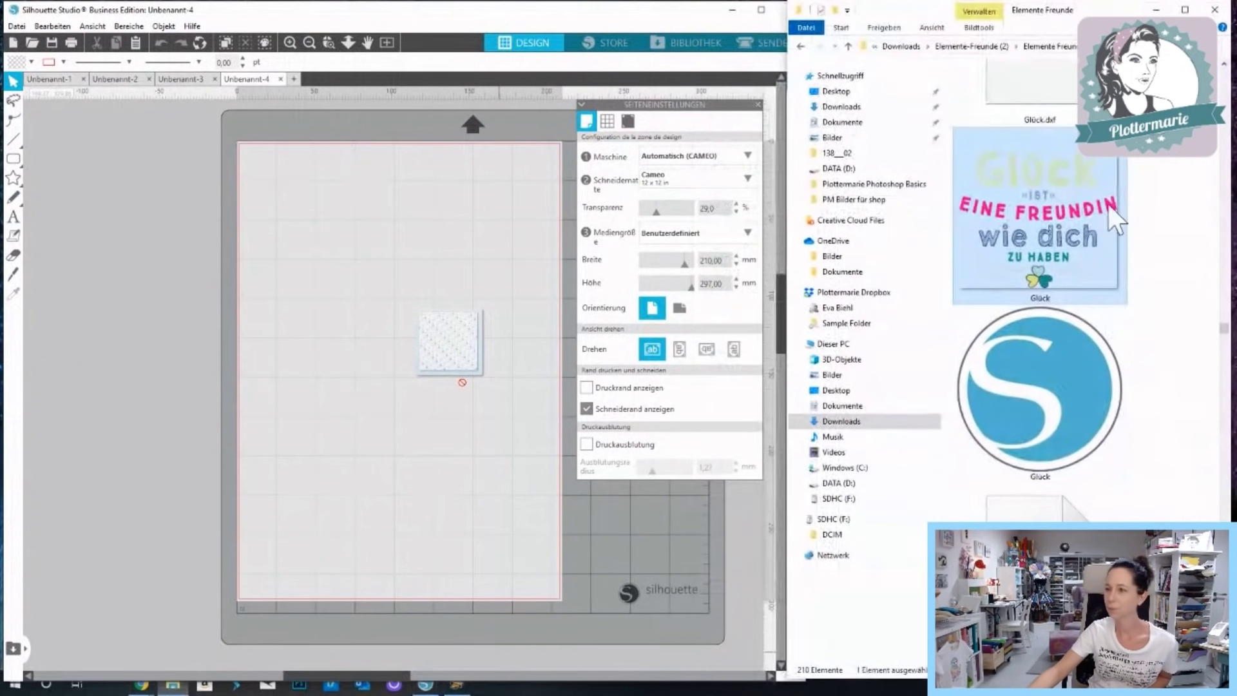
Insert the Die Welt ist schön_Stempel picture from the Elemente Freunde folder into the upper part of the page.
{"action": "scroll", "coordinate": [1062, 370], "scroll_direction": "up", "scroll_amount": 2}
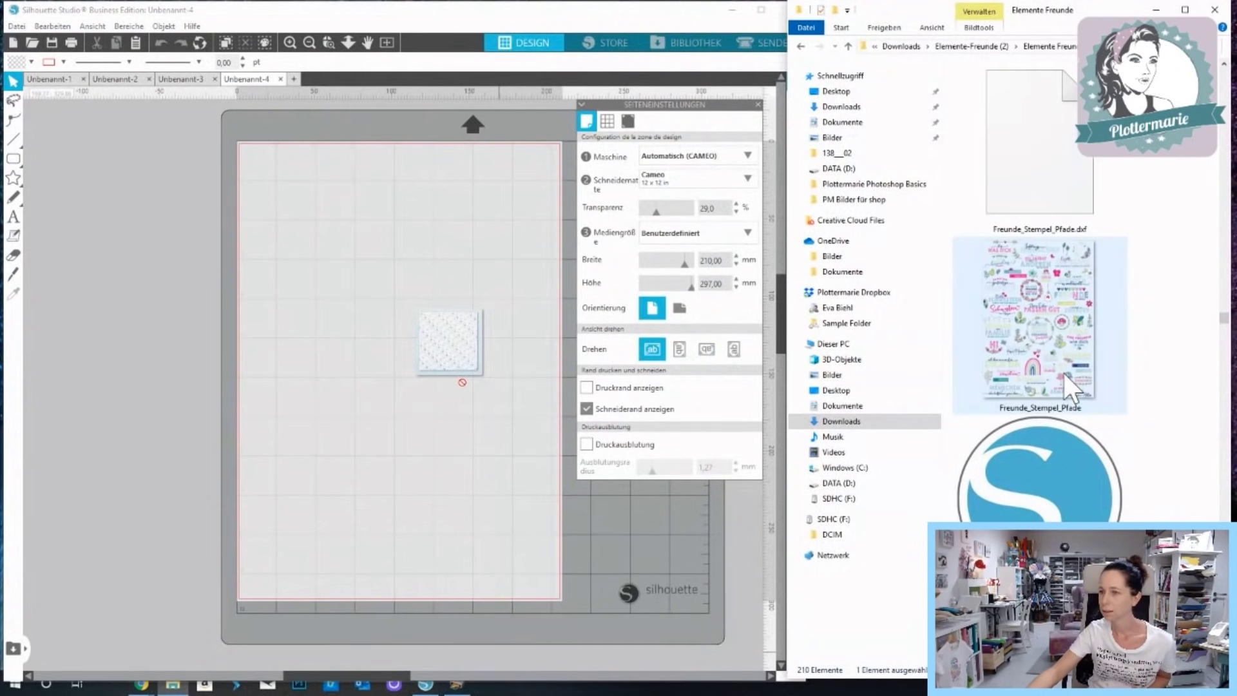
{"action": "scroll", "coordinate": [1065, 373], "scroll_direction": "down", "scroll_amount": 3}
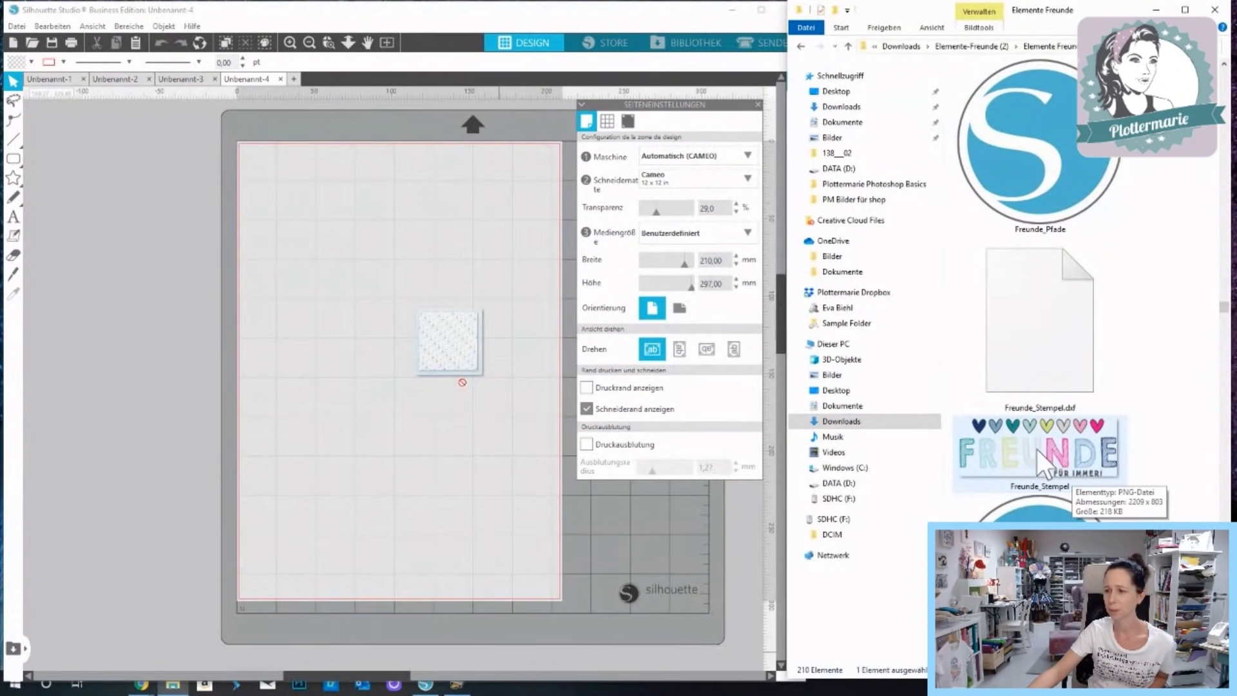
{"action": "scroll", "coordinate": [1042, 363], "scroll_direction": "up", "scroll_amount": 3}
{"action": "scroll", "coordinate": [1042, 363], "scroll_direction": "up", "scroll_amount": 4}
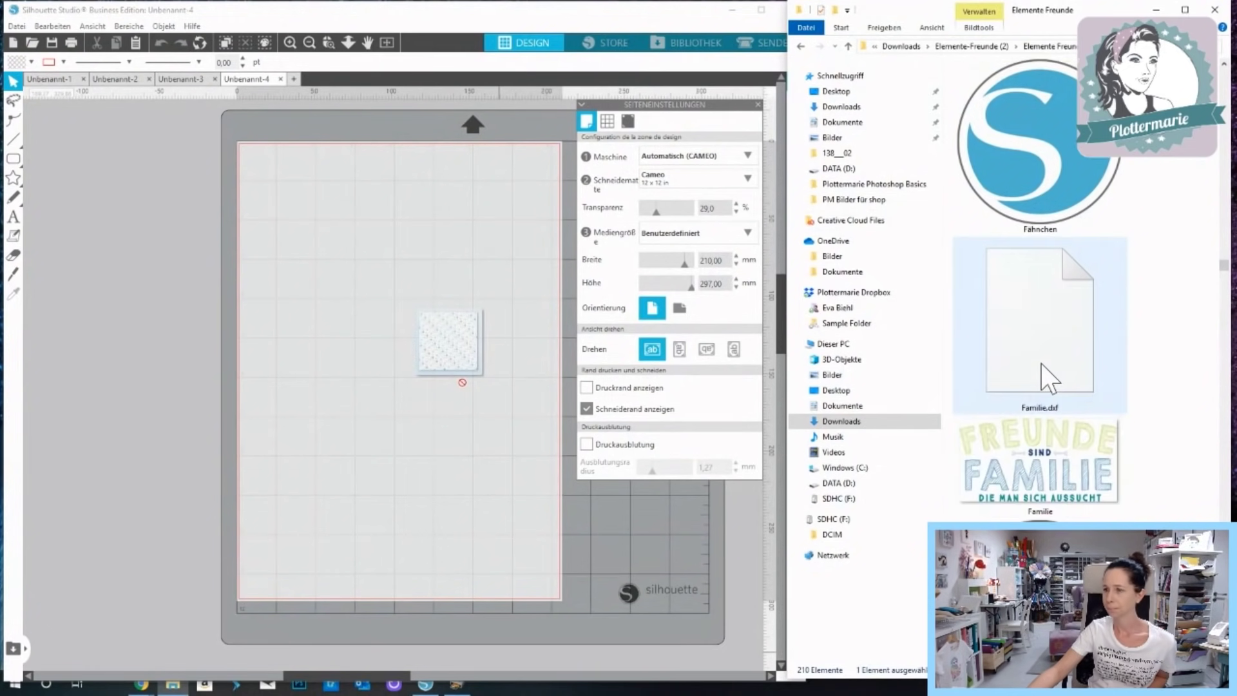
{"action": "scroll", "coordinate": [1042, 363], "scroll_direction": "up", "scroll_amount": 4}
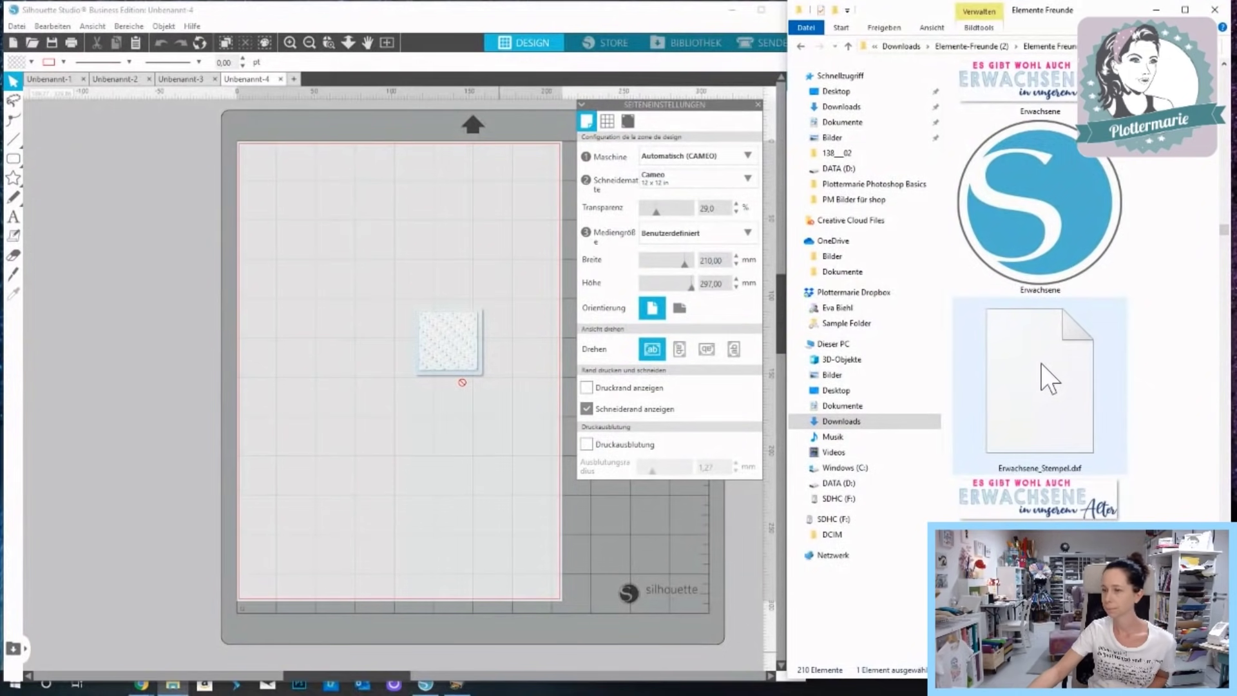
{"action": "scroll", "coordinate": [1041, 363], "scroll_direction": "up", "scroll_amount": 2}
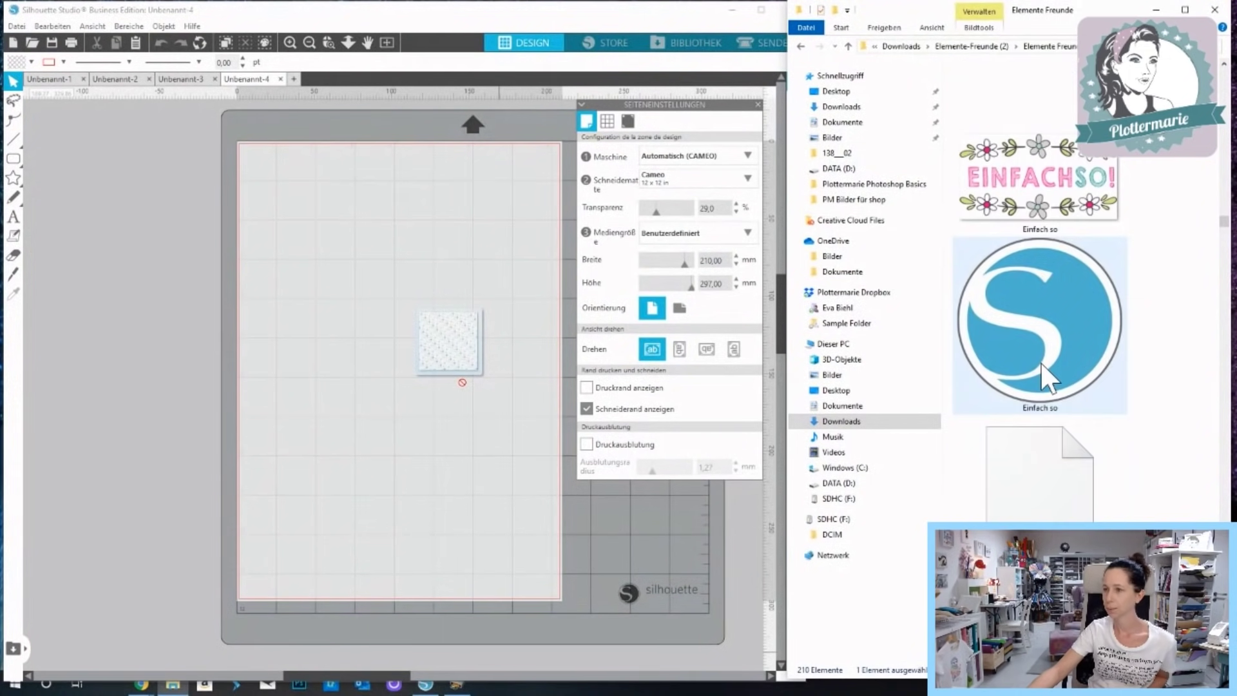
{"action": "scroll", "coordinate": [1041, 363], "scroll_direction": "up", "scroll_amount": 5}
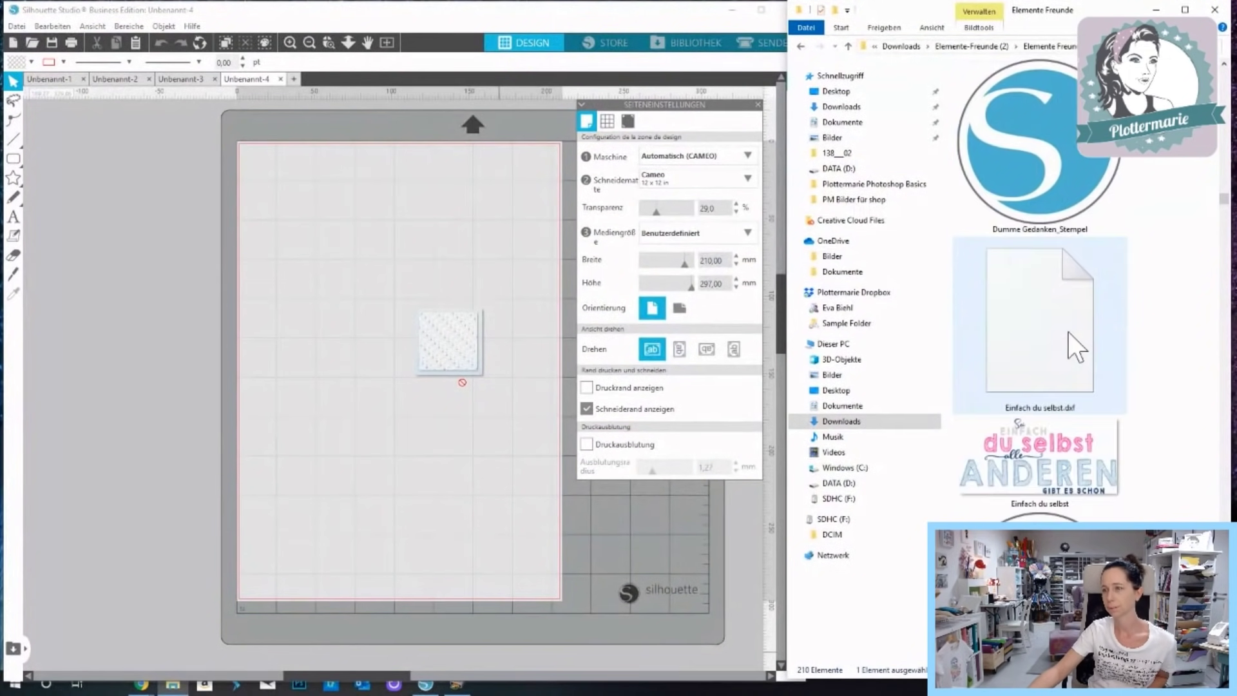
{"action": "scroll", "coordinate": [1068, 331], "scroll_direction": "up", "scroll_amount": 3}
{"action": "scroll", "coordinate": [1069, 331], "scroll_direction": "up", "scroll_amount": 2}
{"action": "left_click_drag", "start_coordinate": [1066, 493], "coordinate": [406, 290]}
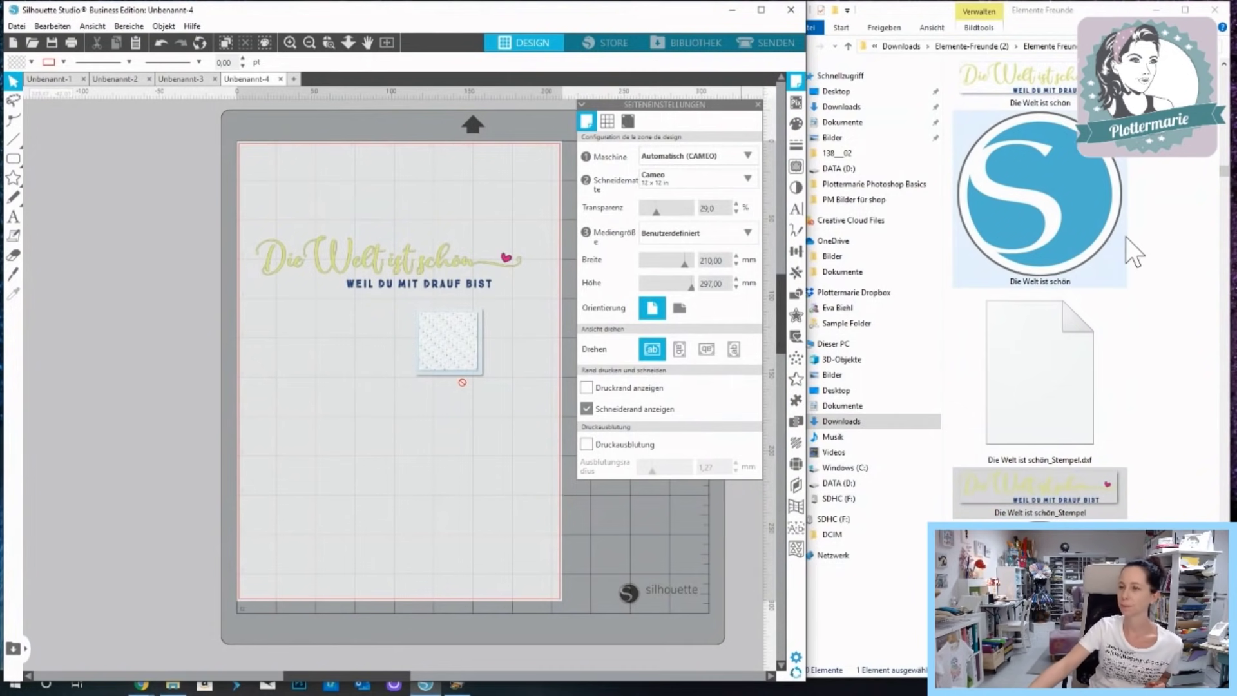
Insert the Blümchen picture from the Elemente Freunde folder below the lettering and maximise the design window.
{"action": "scroll", "coordinate": [1126, 237], "scroll_direction": "up", "scroll_amount": 4}
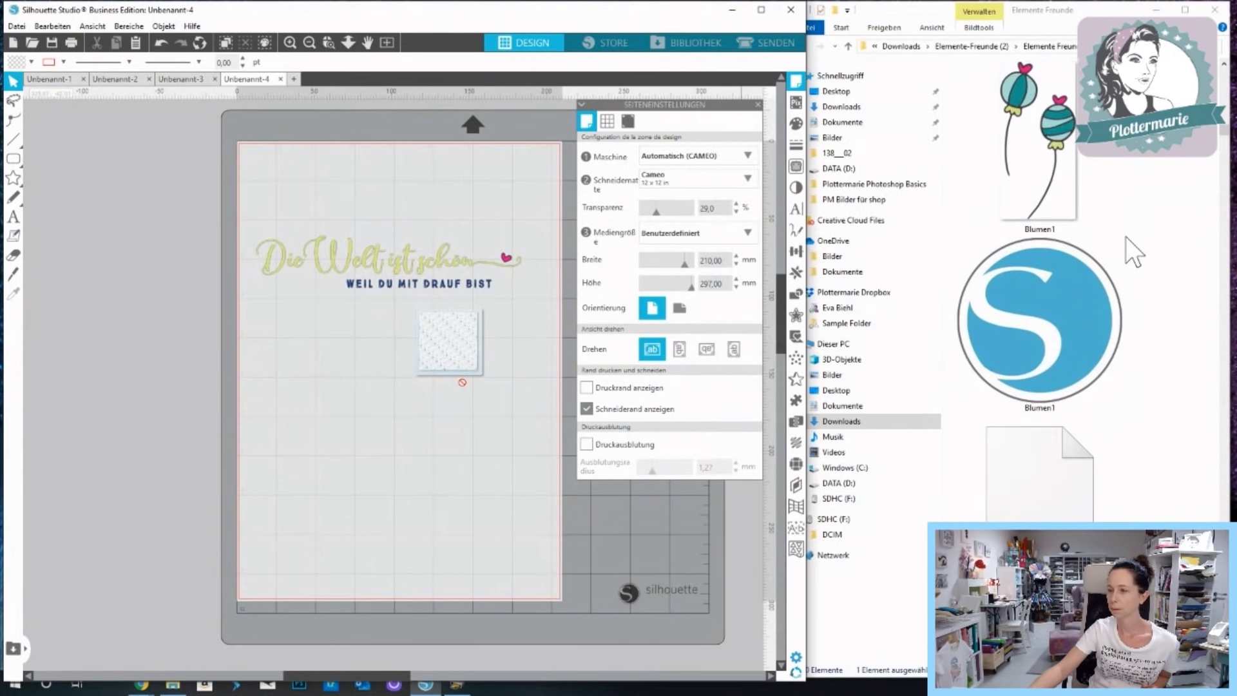
{"action": "scroll", "coordinate": [1126, 237], "scroll_direction": "up", "scroll_amount": 3}
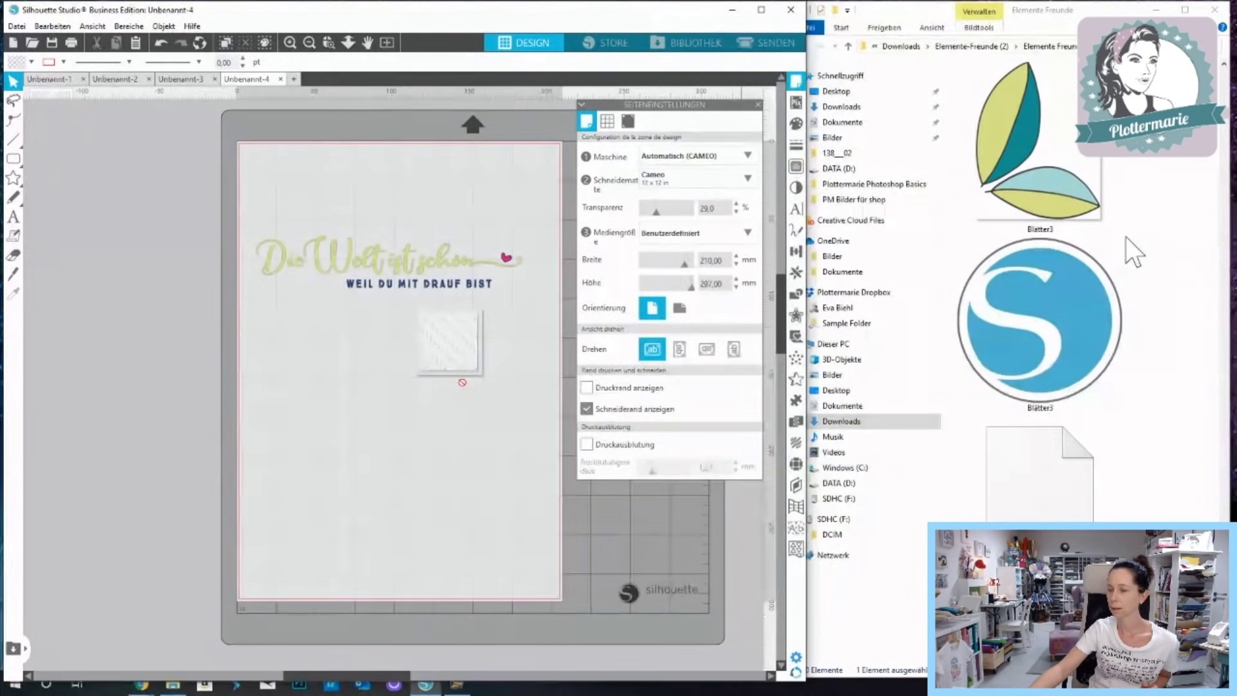
{"action": "scroll", "coordinate": [1146, 429], "scroll_direction": "up", "scroll_amount": 3}
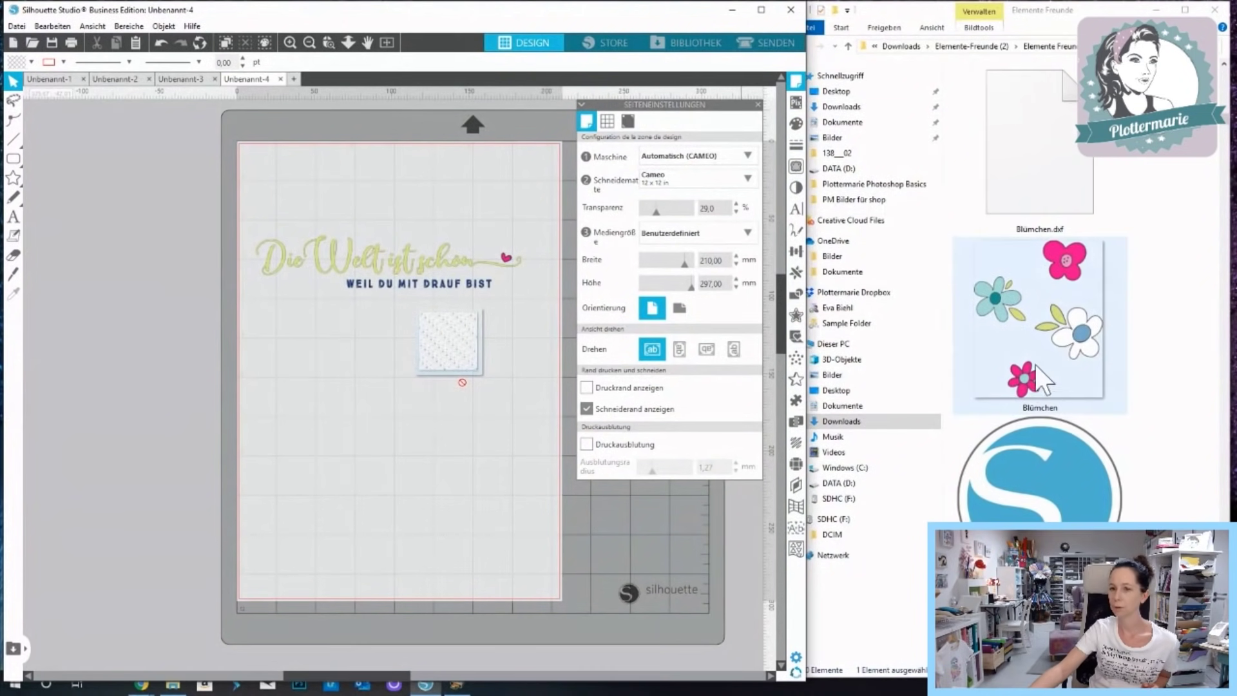
{"action": "left_click_drag", "start_coordinate": [1044, 380], "coordinate": [352, 459]}
{"action": "left_click", "coordinate": [761, 10]}
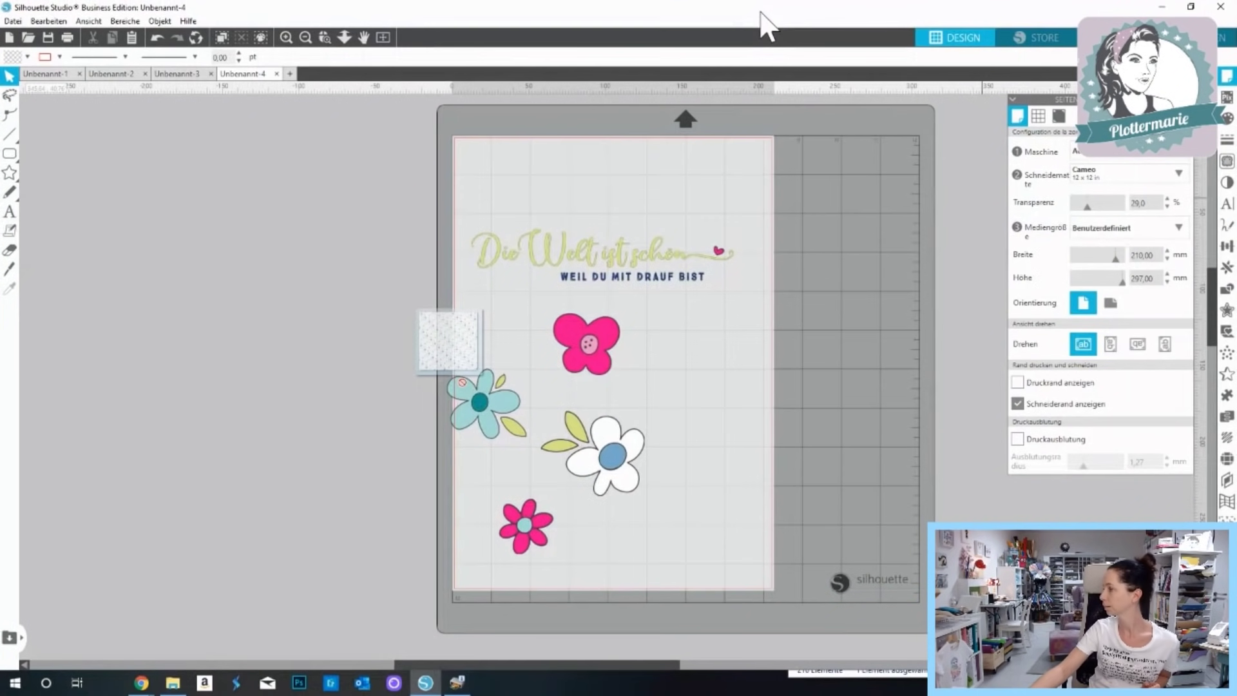
Shrink the Die Welt ist schön lettering to about 146 mm wide and place it near the page's upper edge.
{"action": "left_click", "coordinate": [527, 232]}
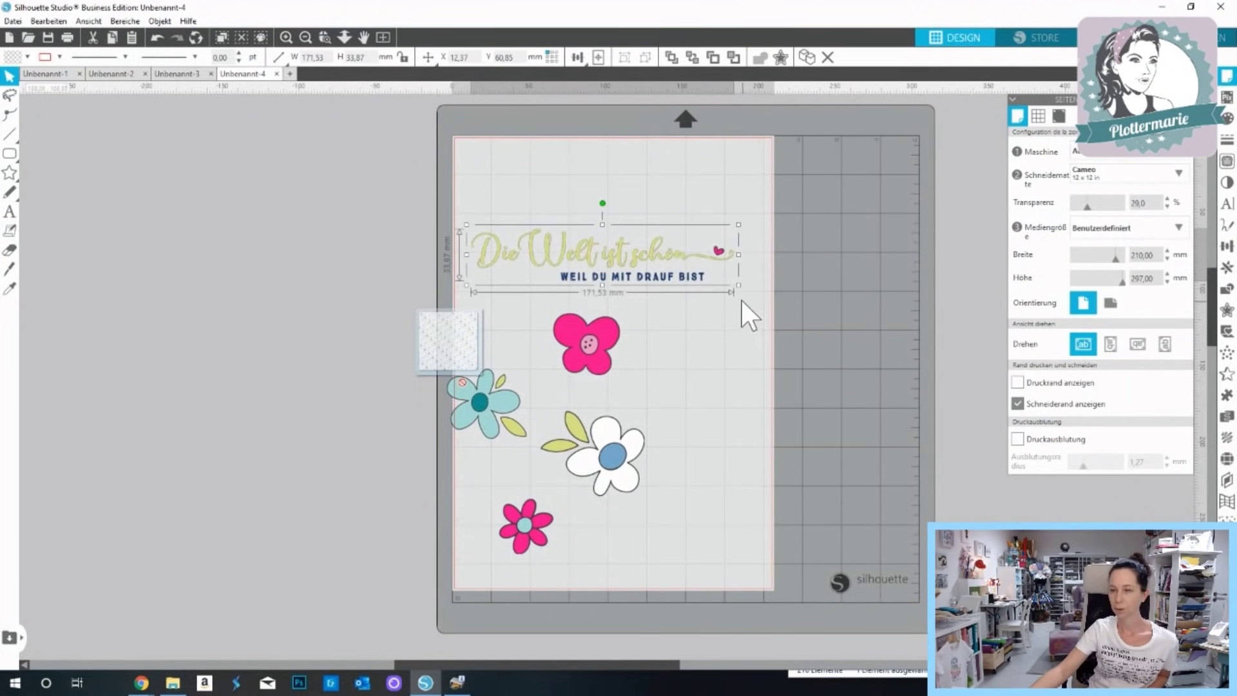
{"action": "left_click_drag", "start_coordinate": [740, 287], "coordinate": [700, 283]}
{"action": "left_click_drag", "start_coordinate": [629, 259], "coordinate": [667, 227]}
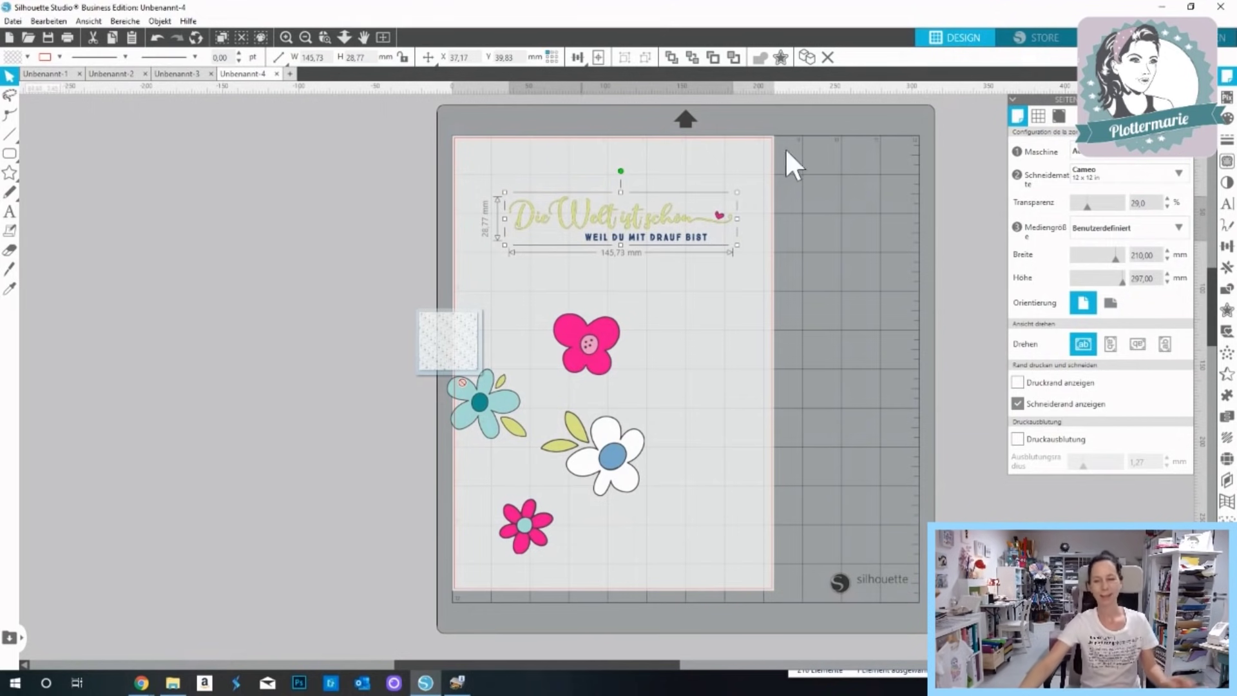
Create another new document and open the SVG subfolder of Gnome-with-coffee-SVG from Downloads beside it.
{"action": "left_click", "coordinate": [290, 74]}
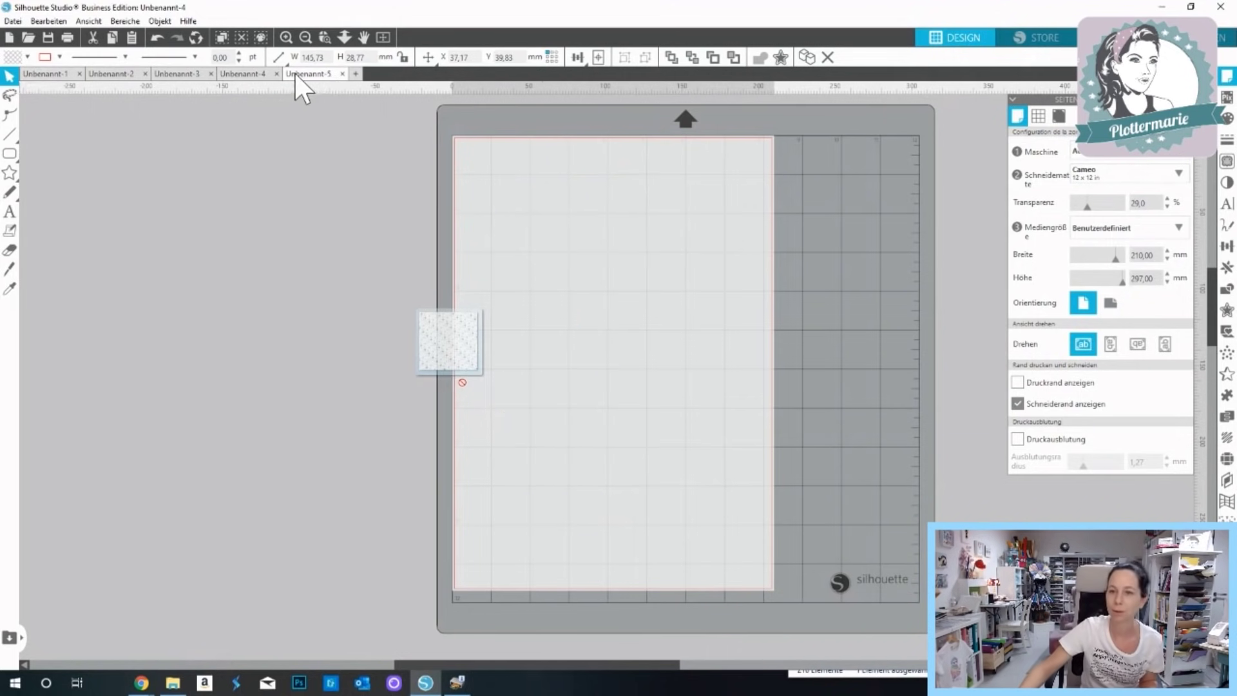
{"action": "left_click", "coordinate": [1191, 7]}
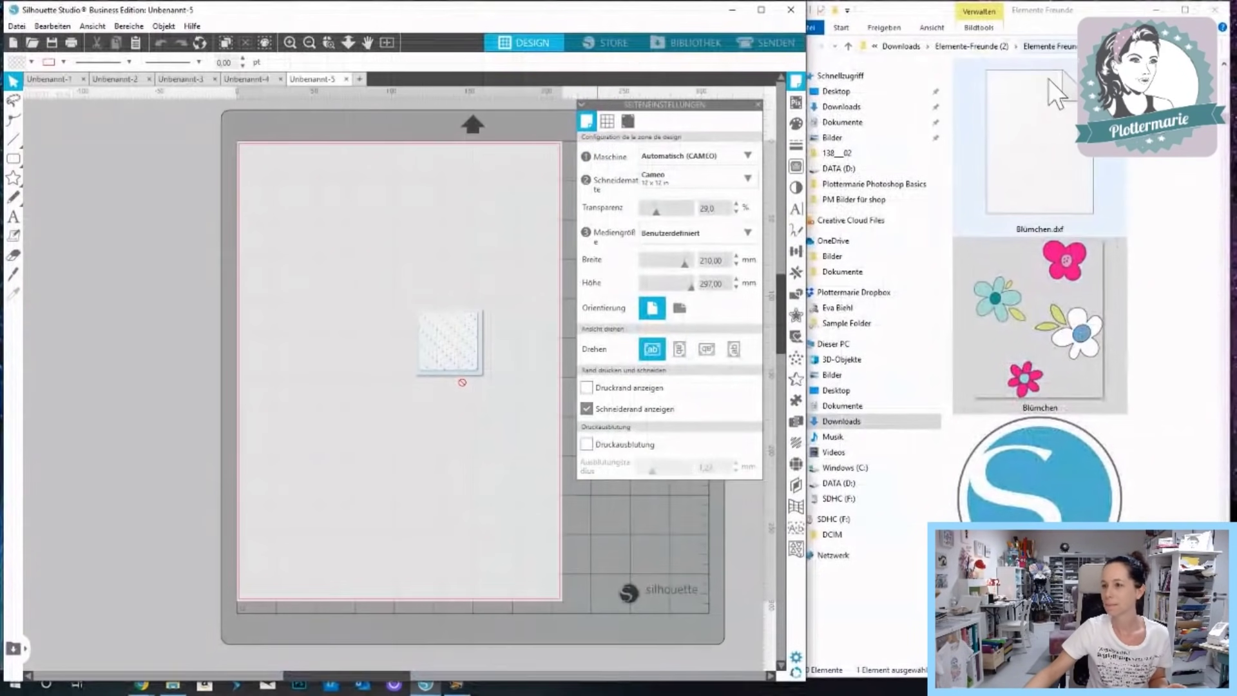
{"action": "left_click", "coordinate": [882, 420]}
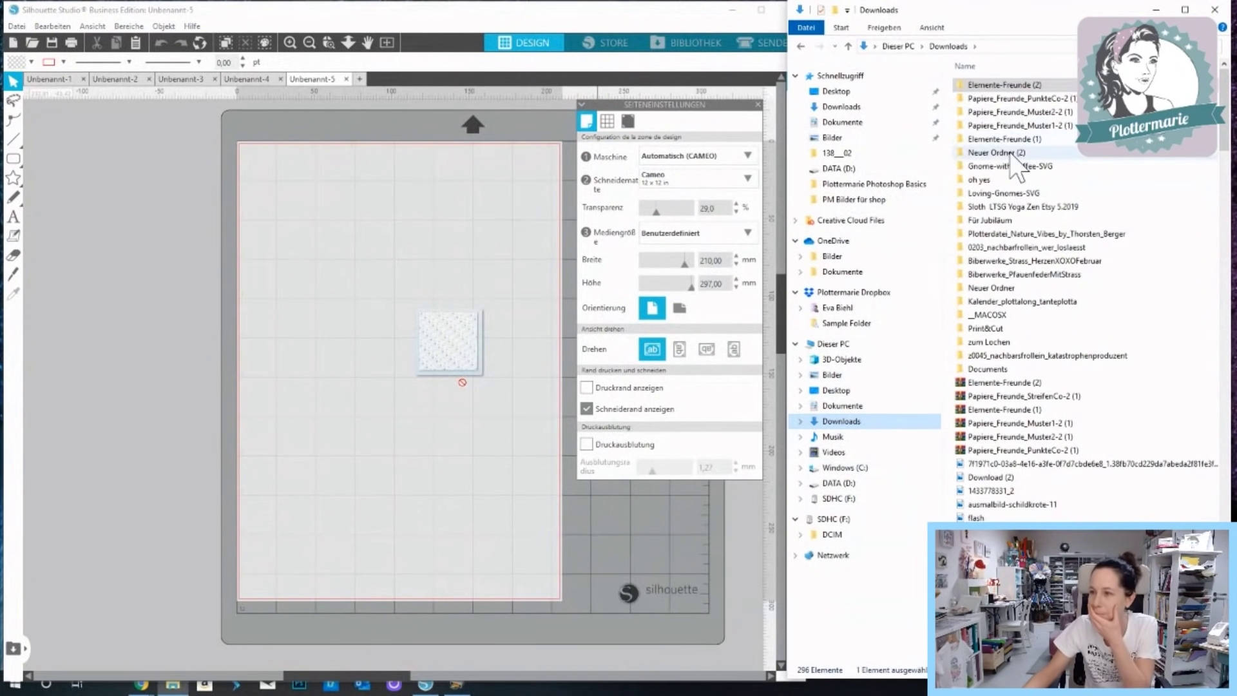
{"action": "double_click", "coordinate": [1004, 167]}
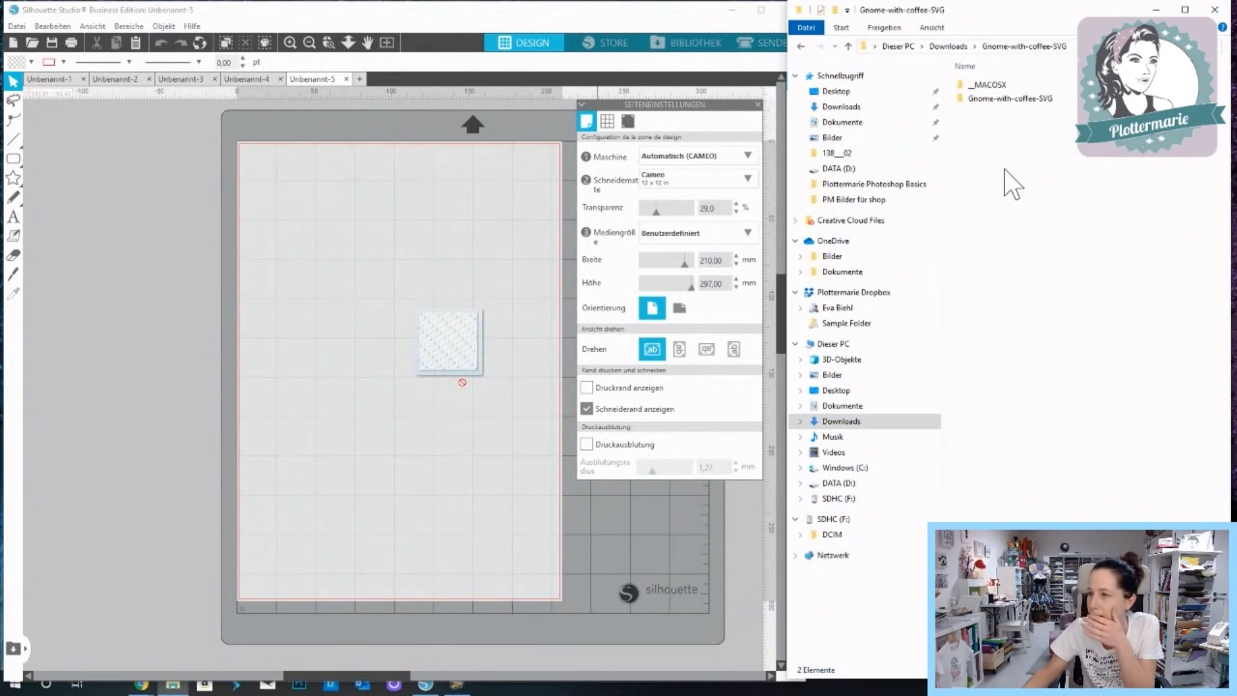
{"action": "left_click", "coordinate": [803, 47]}
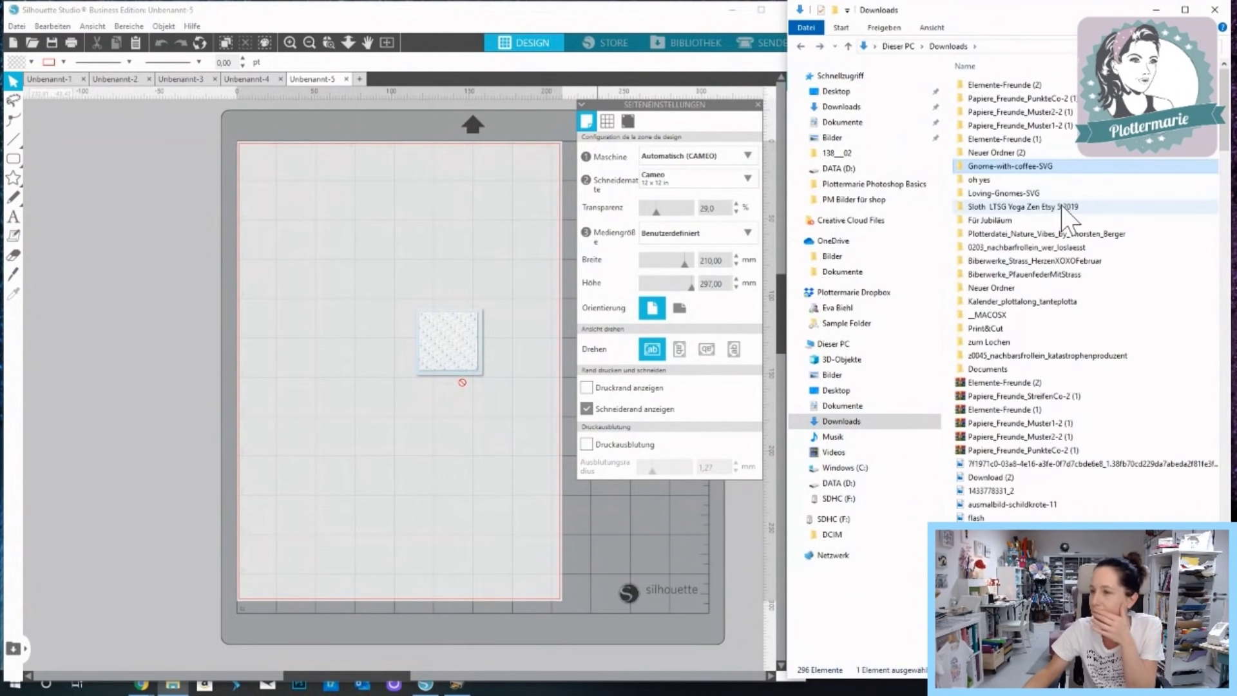
{"action": "double_click", "coordinate": [1039, 165]}
{"action": "double_click", "coordinate": [993, 101]}
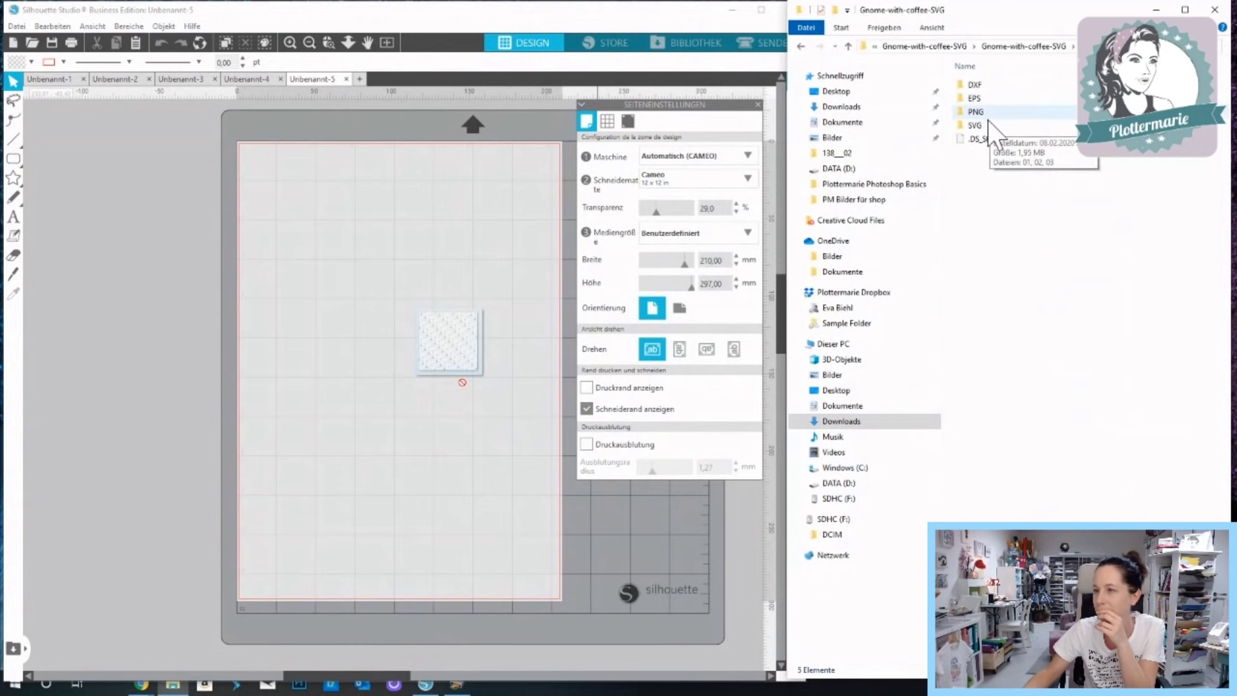
{"action": "double_click", "coordinate": [992, 125]}
Insert the gnome files 01, 02 and 03 side by side into the new document and maximise the design window.
{"action": "left_click_drag", "start_coordinate": [976, 86], "coordinate": [281, 310]}
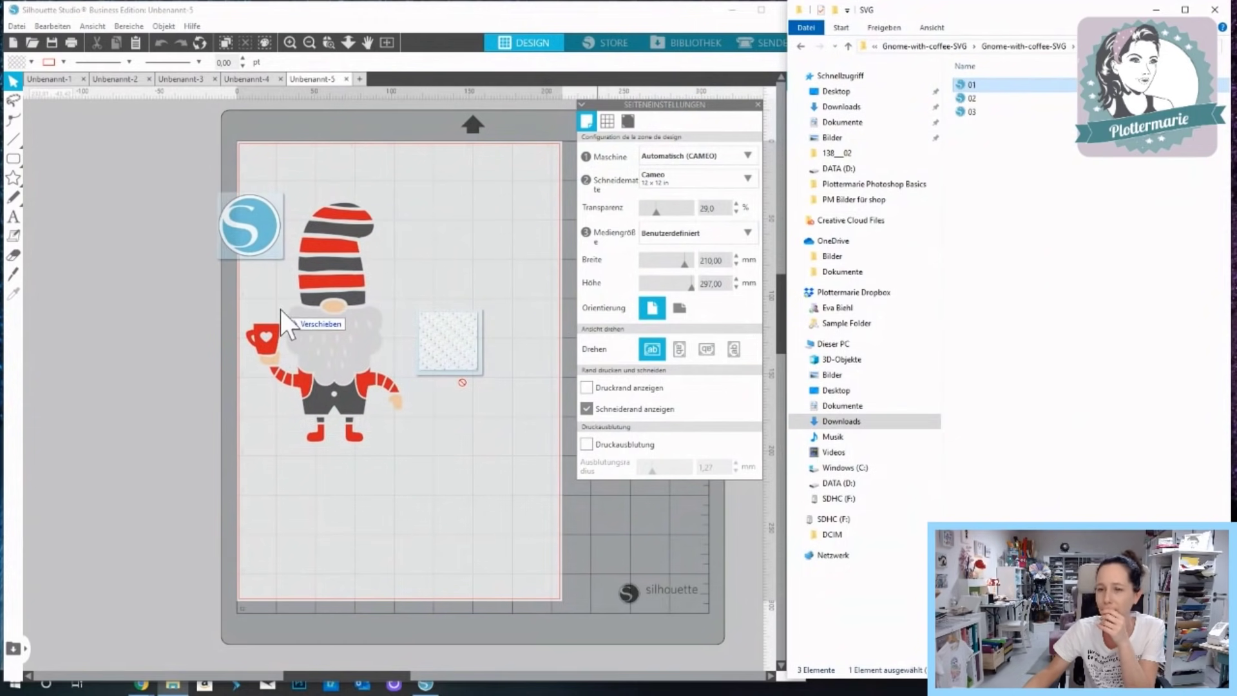
{"action": "left_click_drag", "start_coordinate": [990, 95], "coordinate": [440, 306]}
{"action": "left_click", "coordinate": [996, 99]}
{"action": "left_click_drag", "start_coordinate": [983, 113], "coordinate": [122, 306]}
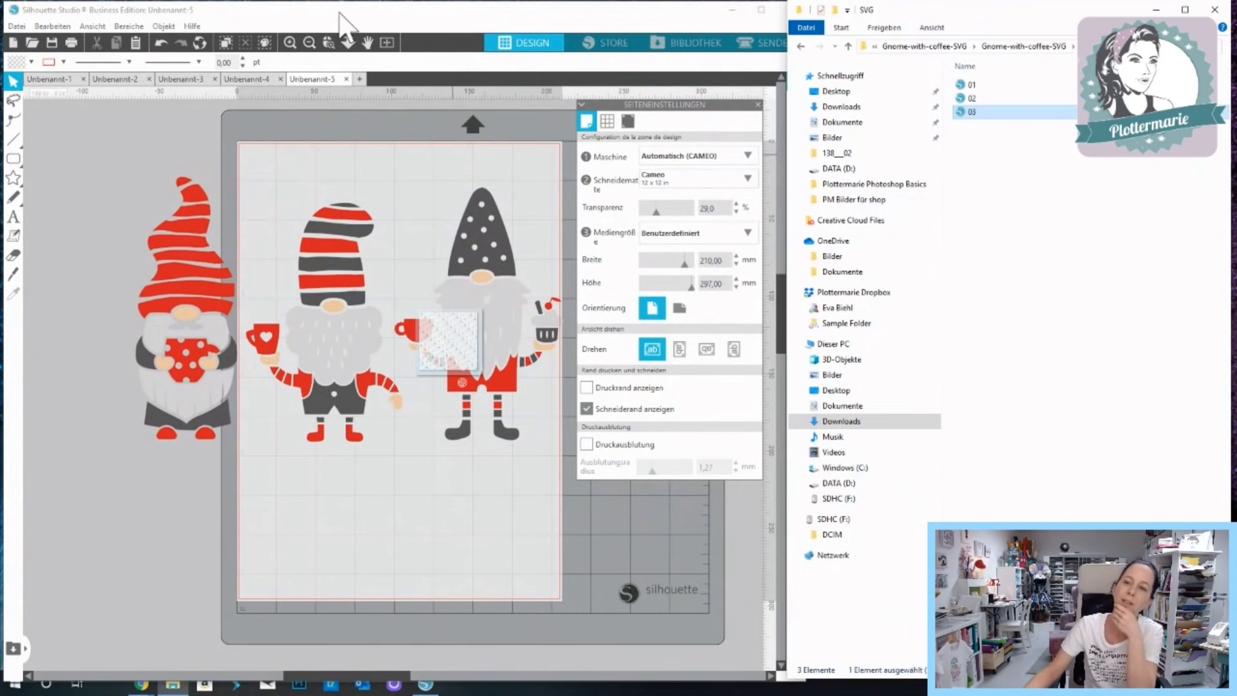
{"action": "left_click", "coordinate": [1186, 9]}
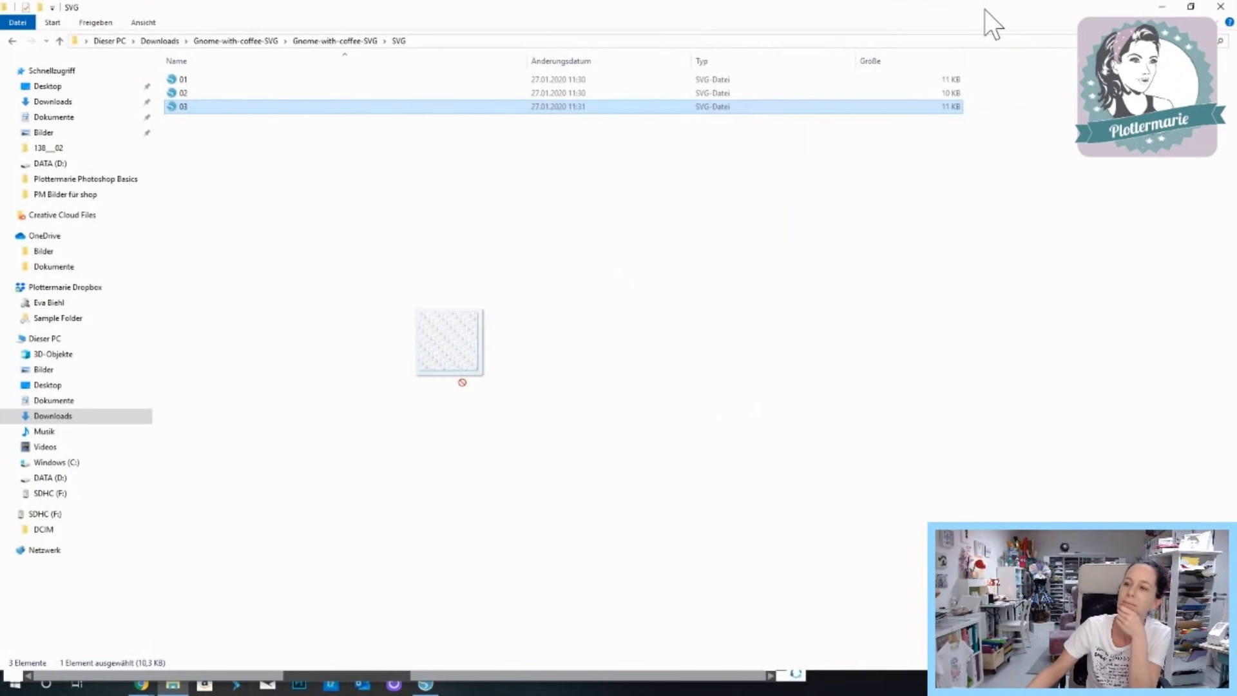
{"action": "left_click", "coordinate": [1163, 7]}
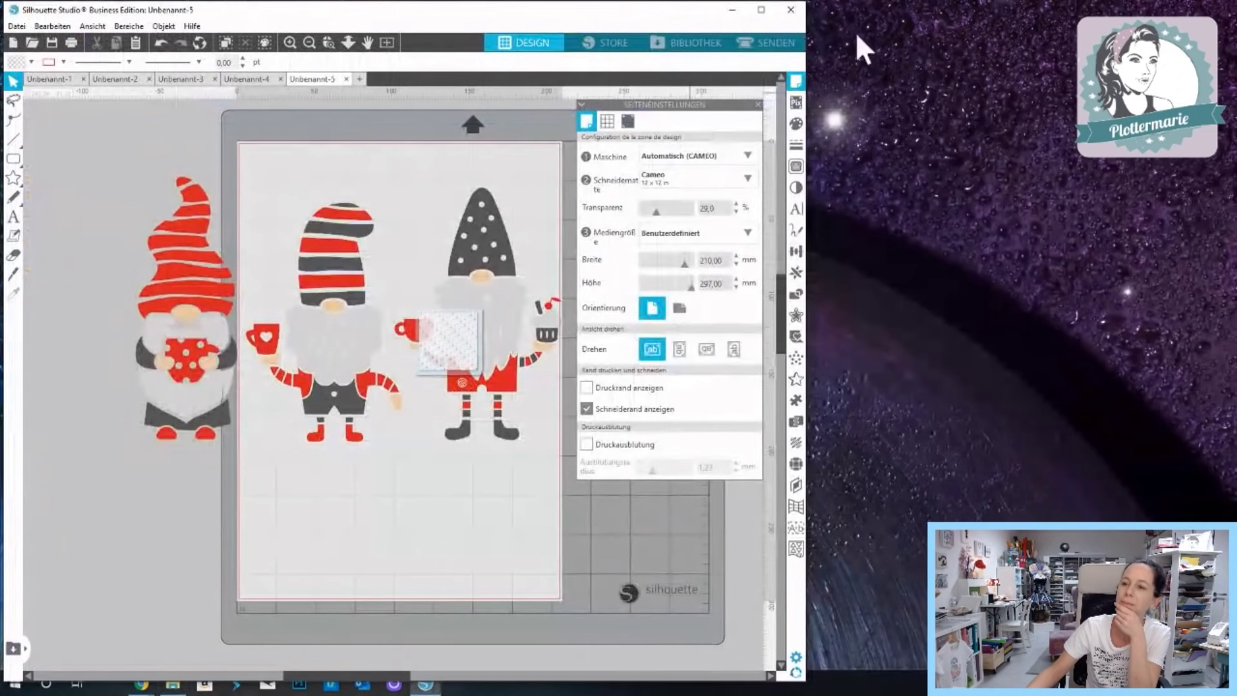
{"action": "left_click", "coordinate": [761, 9]}
Select the three gnomes together and the outer striped-hat gnome alone to examine how the graphics are built.
{"action": "left_click_drag", "start_coordinate": [315, 174], "coordinate": [801, 475]}
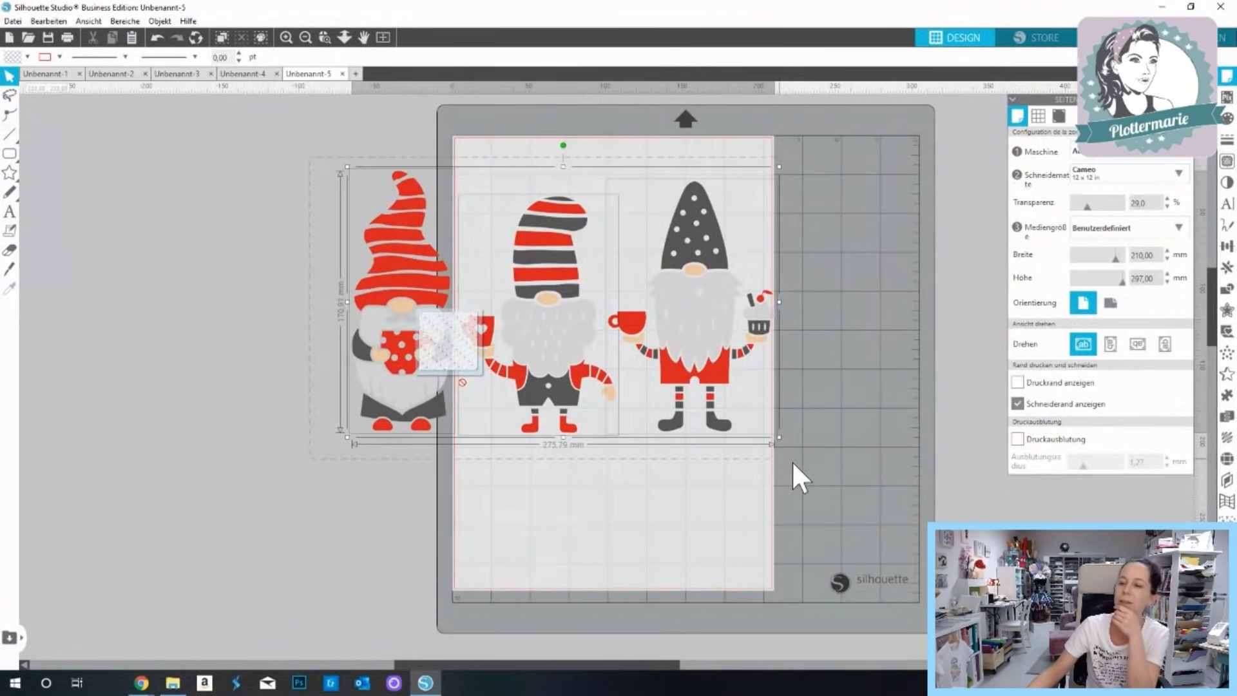
{"action": "left_click", "coordinate": [704, 520]}
{"action": "left_click", "coordinate": [399, 300]}
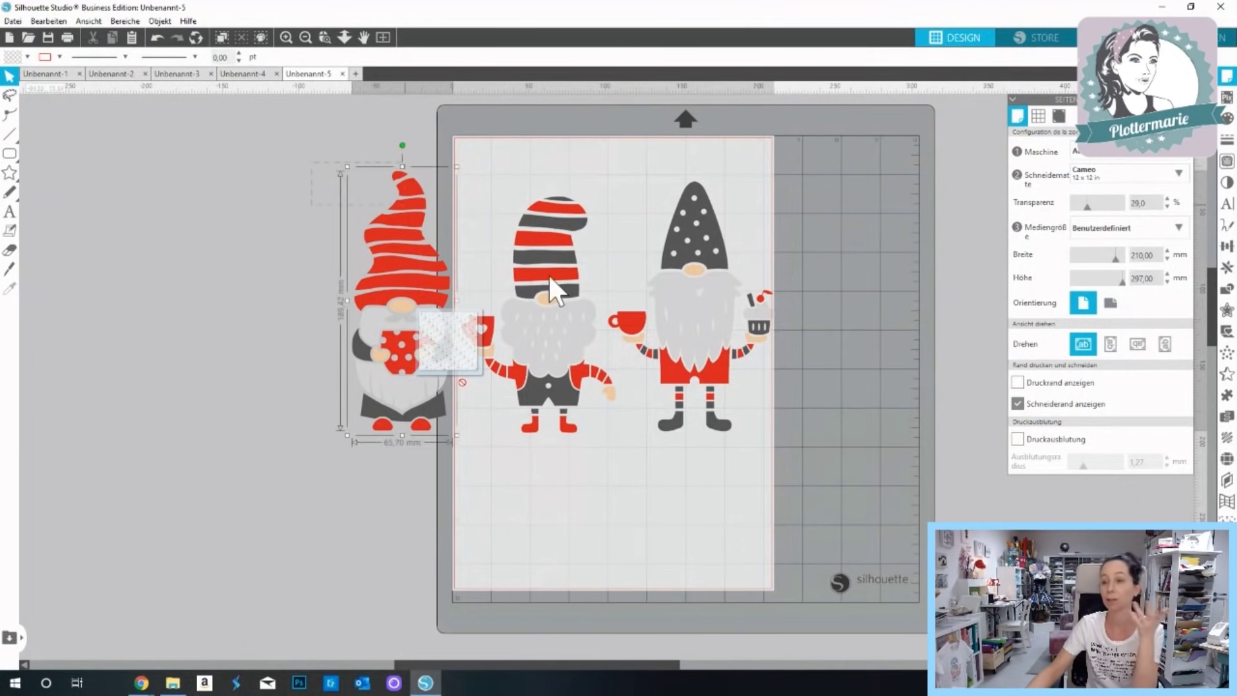
{"action": "key", "text": "ctrl+a"}
{"action": "key", "text": "i"}
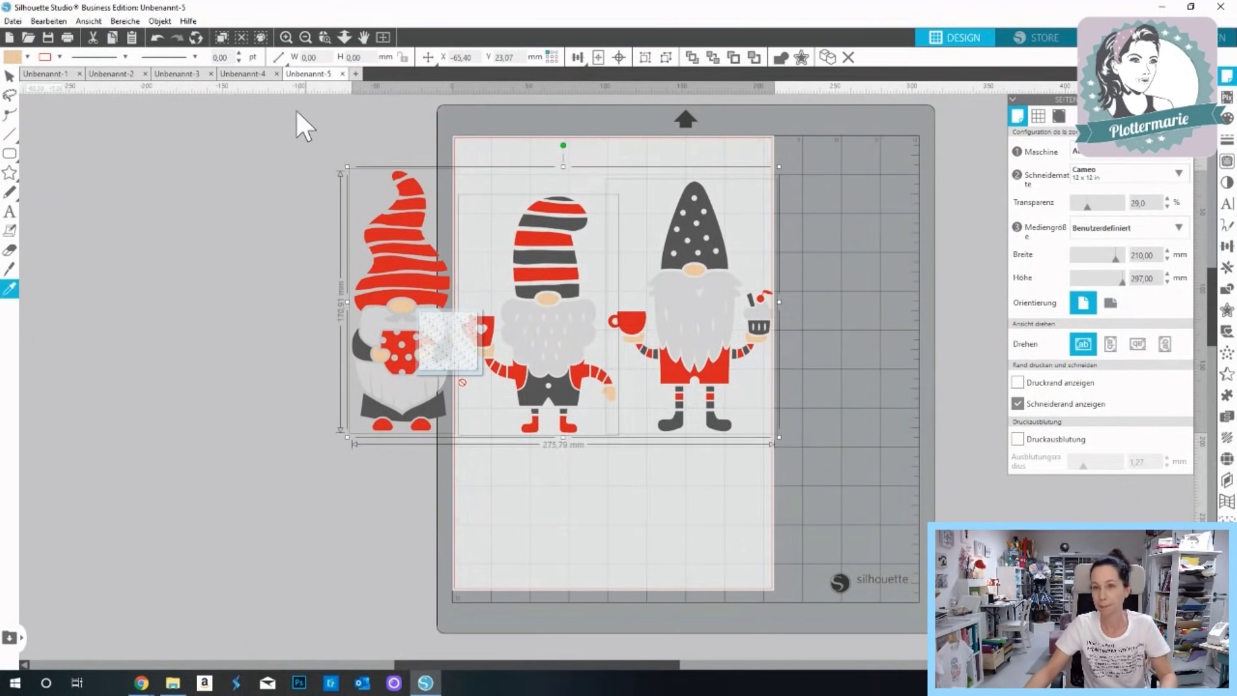
Return to the document with the Die Welt ist schön lettering and the flowers, leaving nothing selected.
{"action": "left_click", "coordinate": [243, 74]}
{"action": "left_click", "coordinate": [132, 290]}
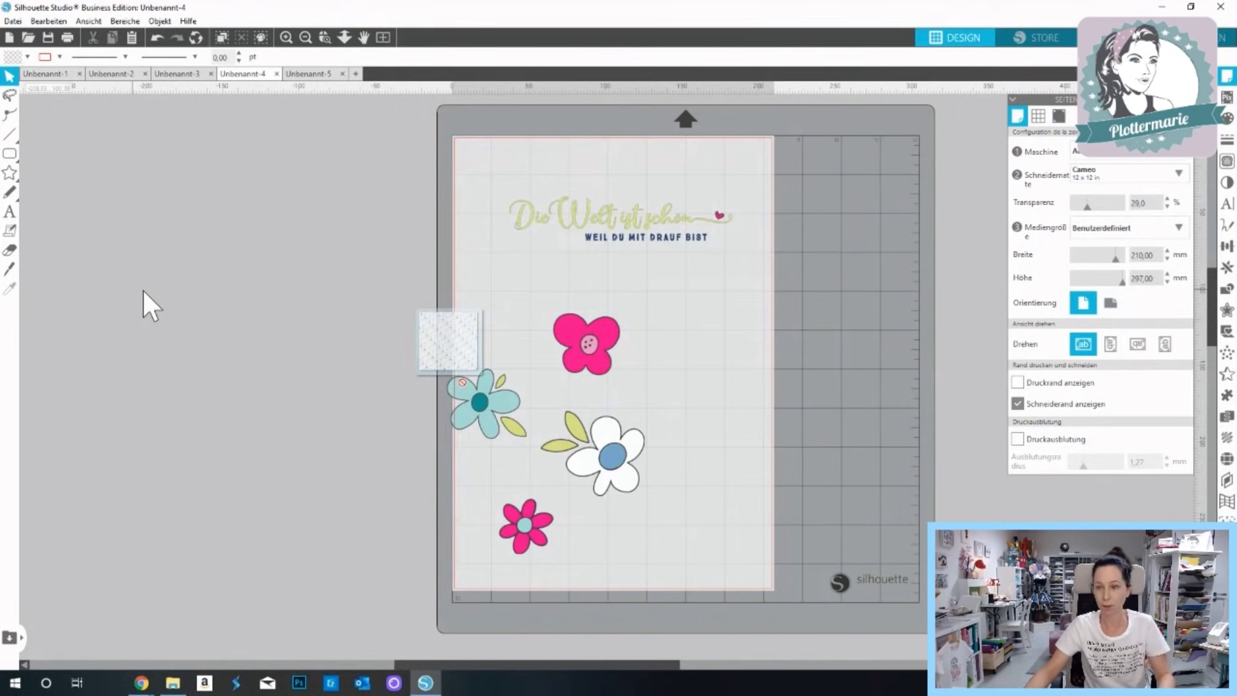
Paste the three copied gnomes into the document and place them beside the page.
{"action": "key", "text": "ctrl+v"}
{"action": "left_click_drag", "start_coordinate": [474, 341], "coordinate": [310, 302]}
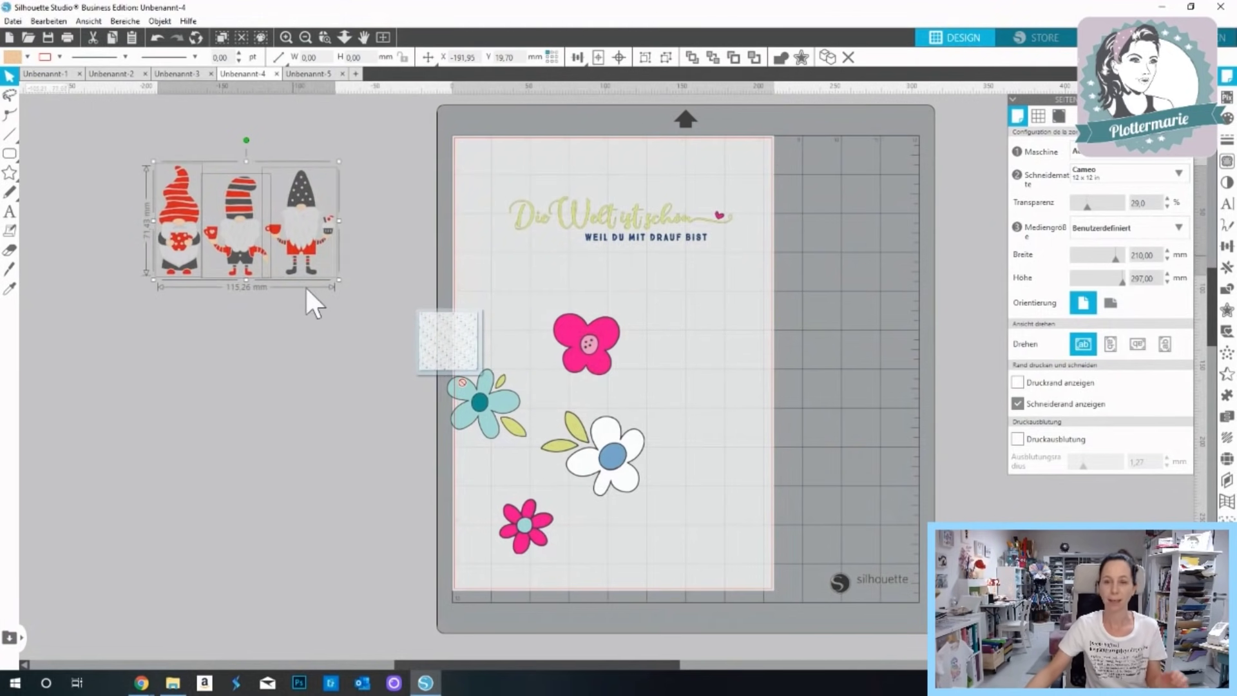
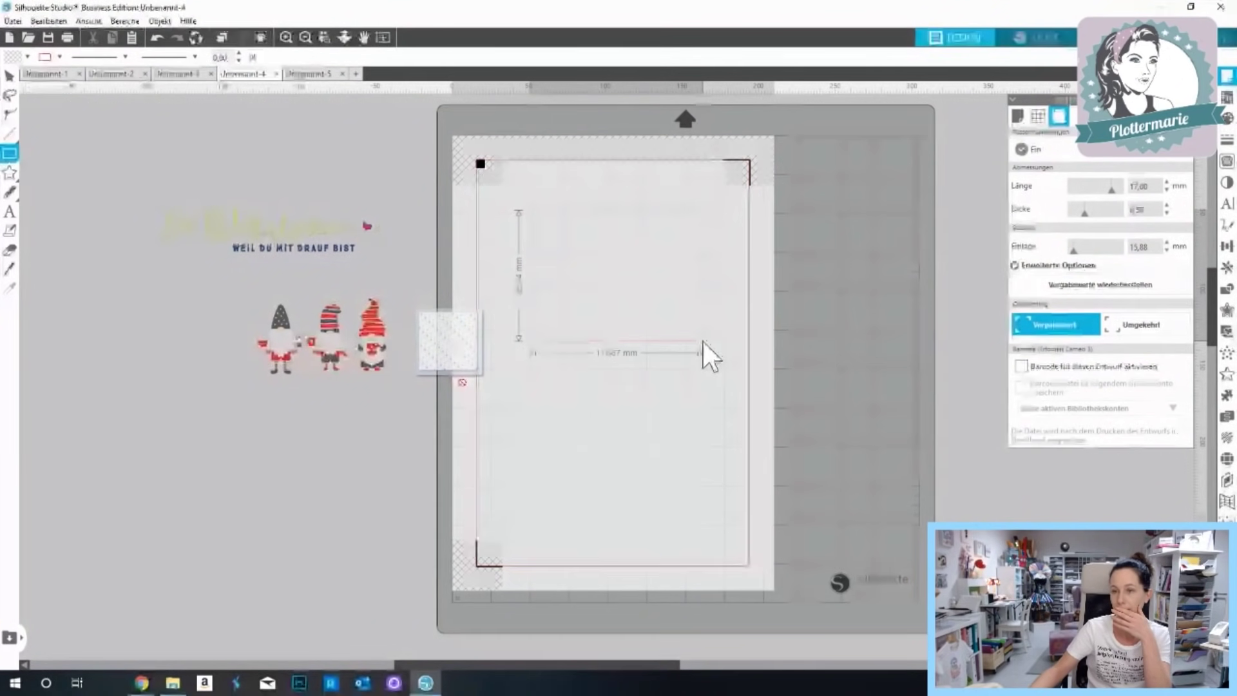
Draw a rectangle about 113 × 85 mm on the page and place an aligned copy directly below it.
{"action": "left_click_drag", "start_coordinate": [702, 342], "coordinate": [703, 345]}
{"action": "left_click", "coordinate": [9, 77]}
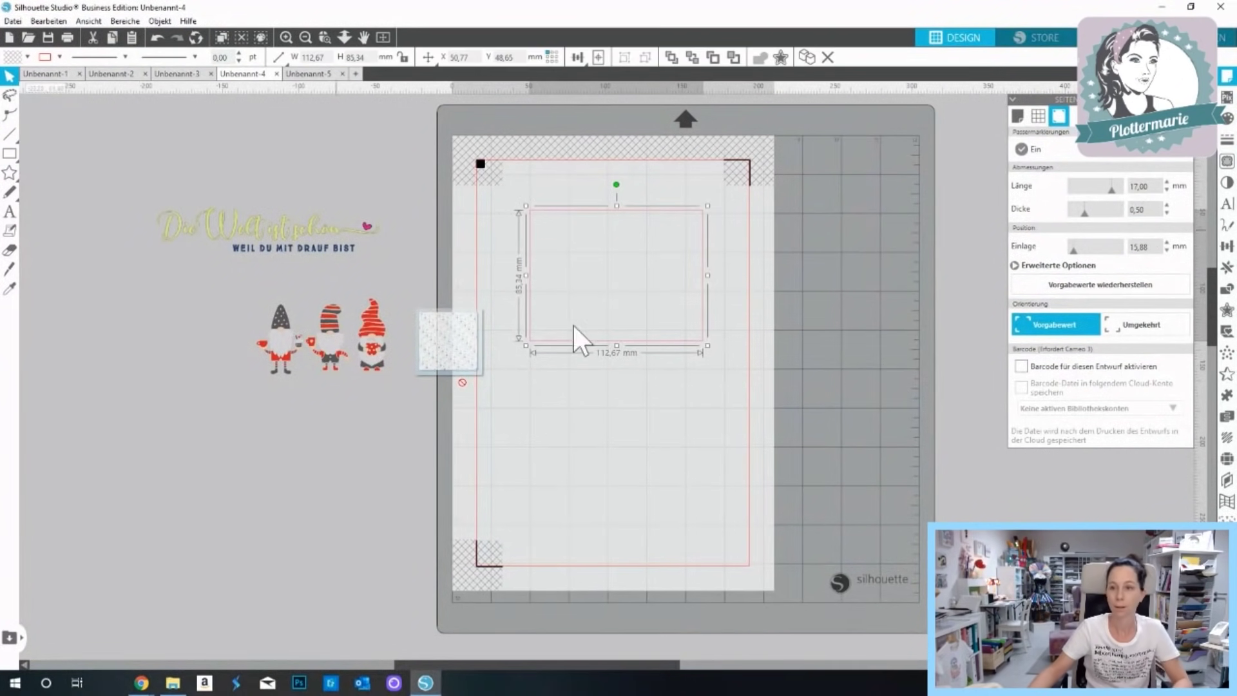
{"action": "left_click_drag", "start_coordinate": [589, 343], "coordinate": [583, 473]}
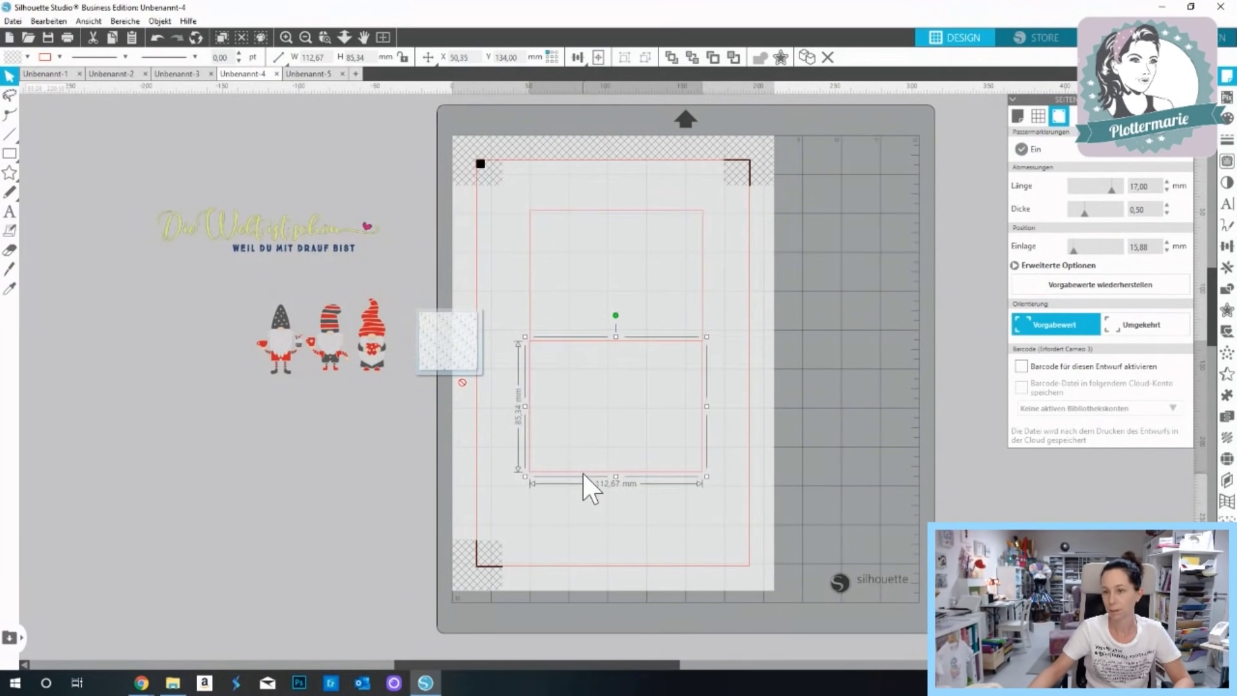
{"action": "key", "text": "Right"}
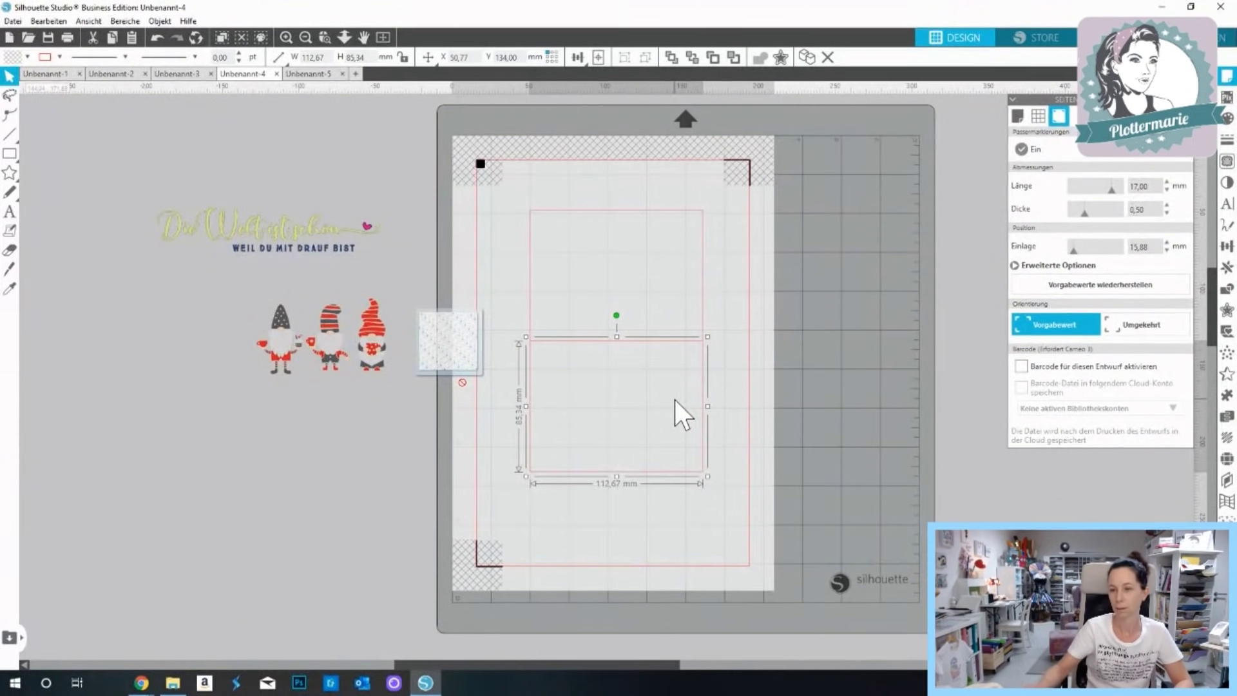
Select the two stacked rectangles and delete them.
{"action": "left_click_drag", "start_coordinate": [519, 203], "coordinate": [705, 504]}
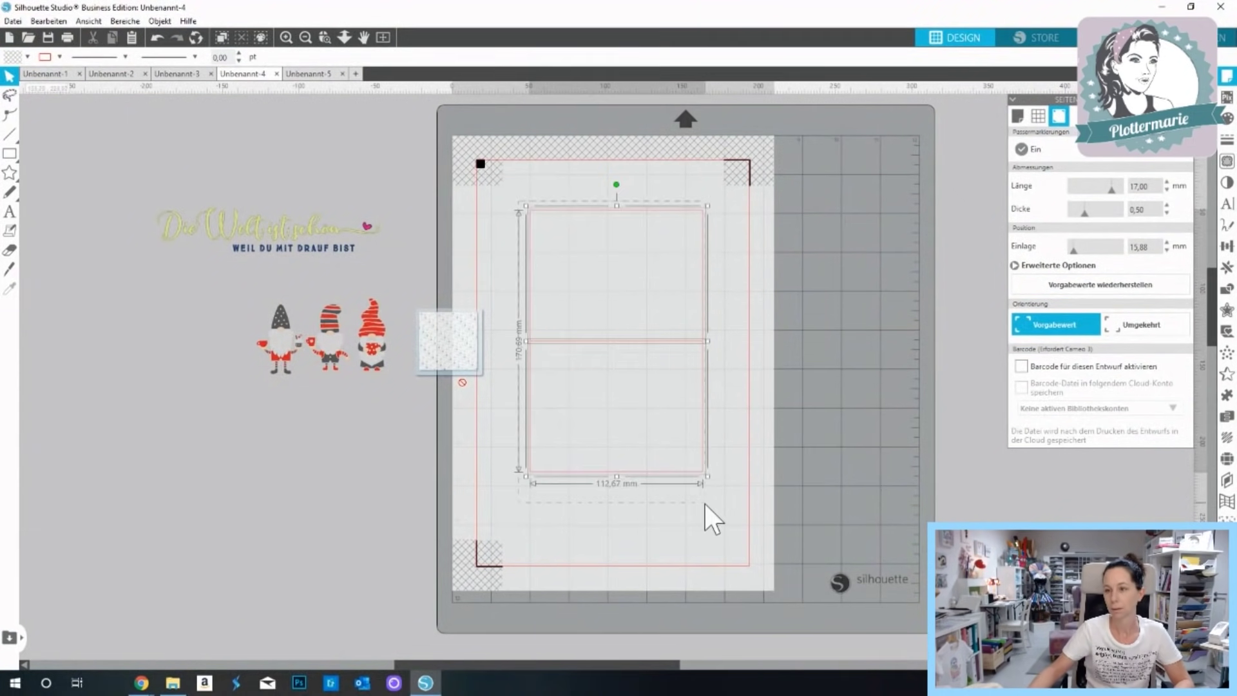
{"action": "right_click", "coordinate": [663, 351]}
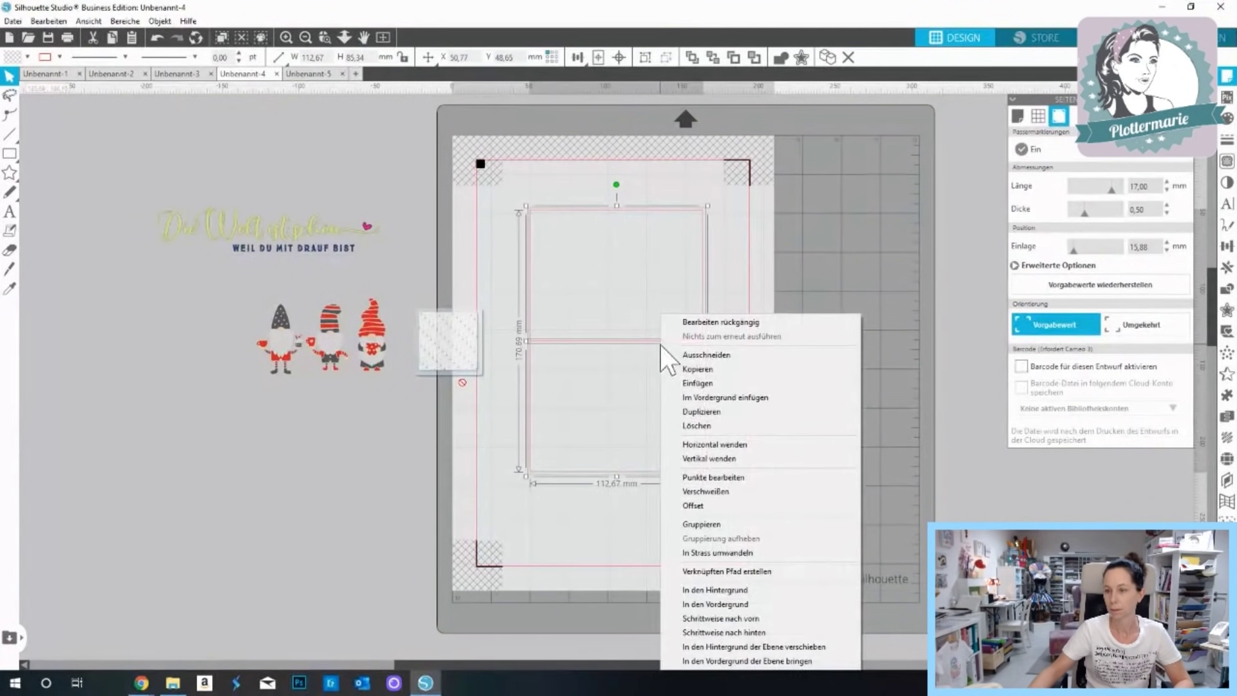
{"action": "left_click", "coordinate": [725, 552]}
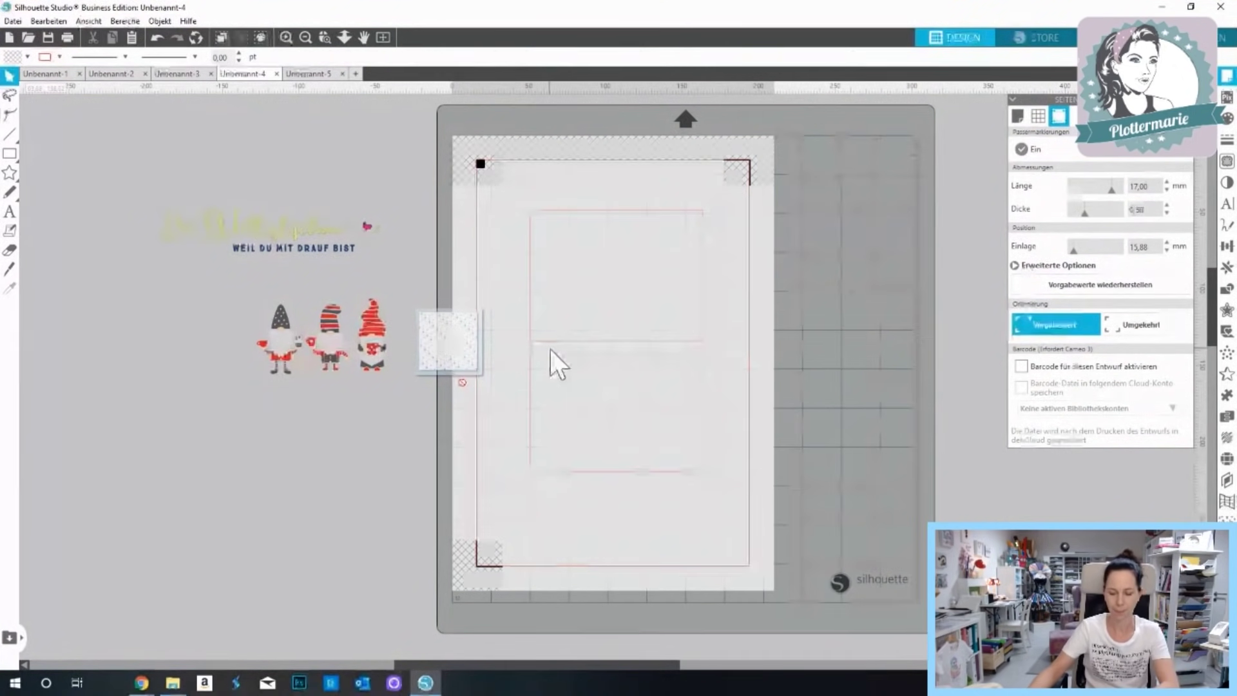
{"action": "left_click", "coordinate": [571, 346]}
{"action": "right_click", "coordinate": [571, 344]}
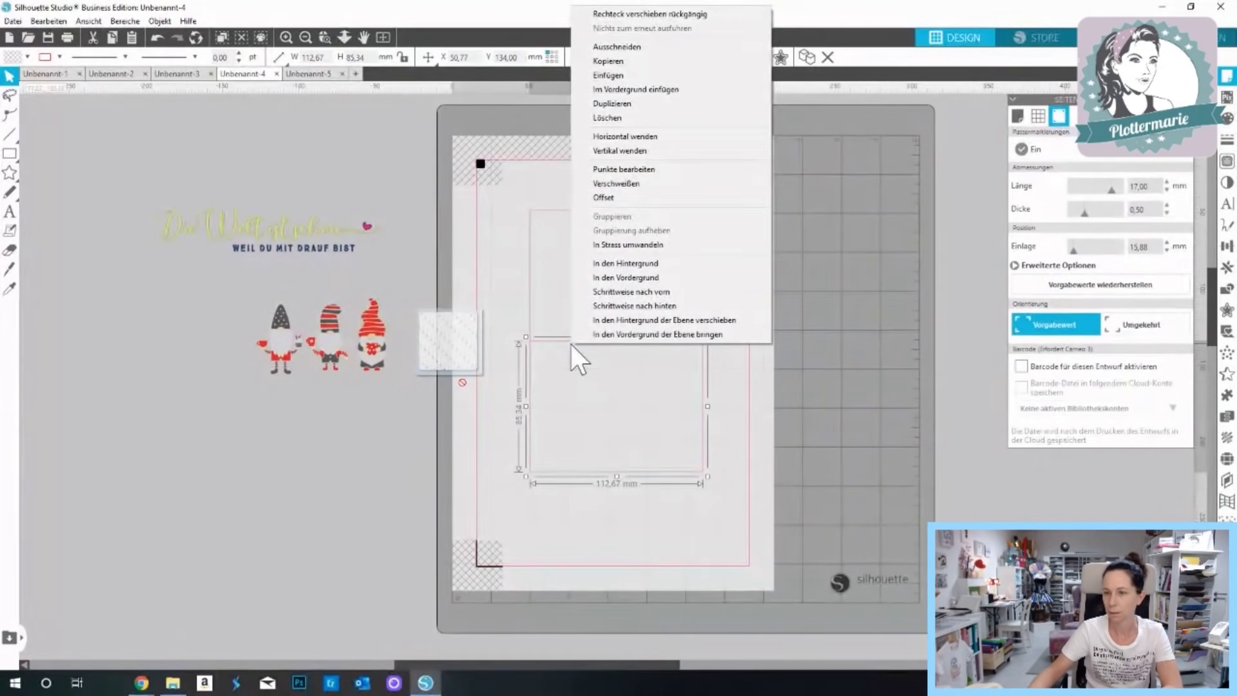
{"action": "key", "text": "Escape"}
{"action": "left_click_drag", "start_coordinate": [513, 207], "coordinate": [723, 560]}
{"action": "key", "text": "Delete"}
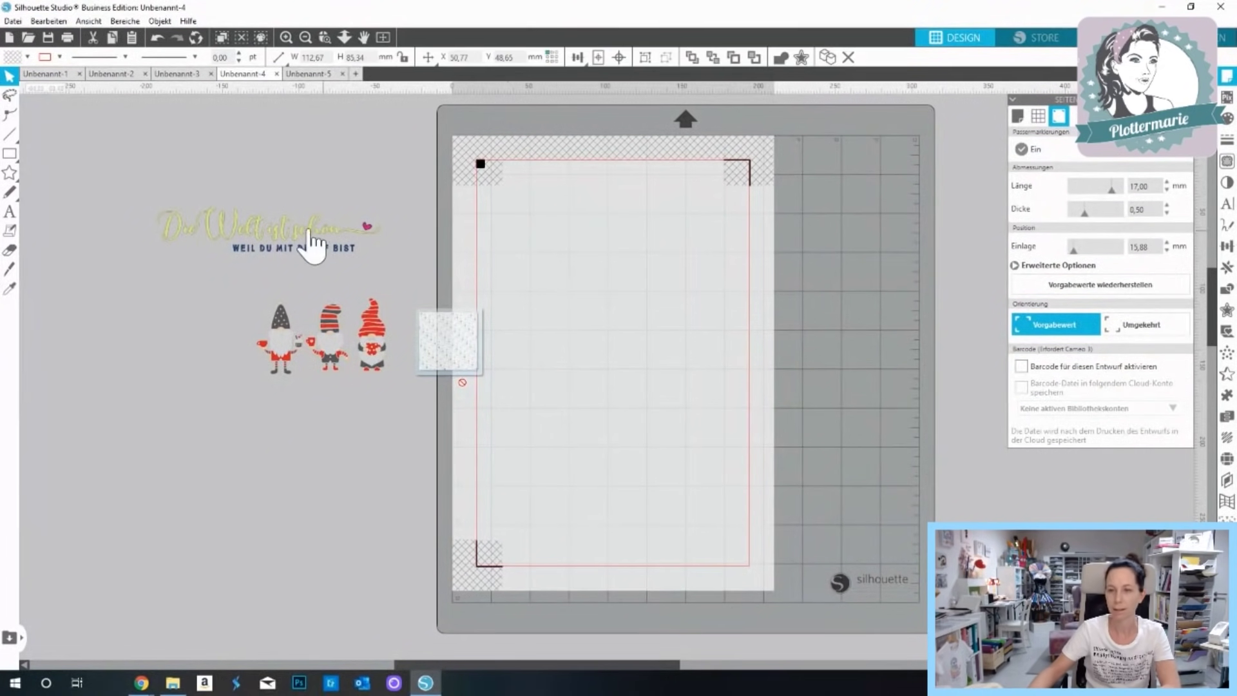
Draw a rectangle about 122 × 198 mm on the page and rotate it by 90° into landscape format.
{"action": "left_click", "coordinate": [10, 153]}
{"action": "left_click_drag", "start_coordinate": [514, 211], "coordinate": [702, 514]}
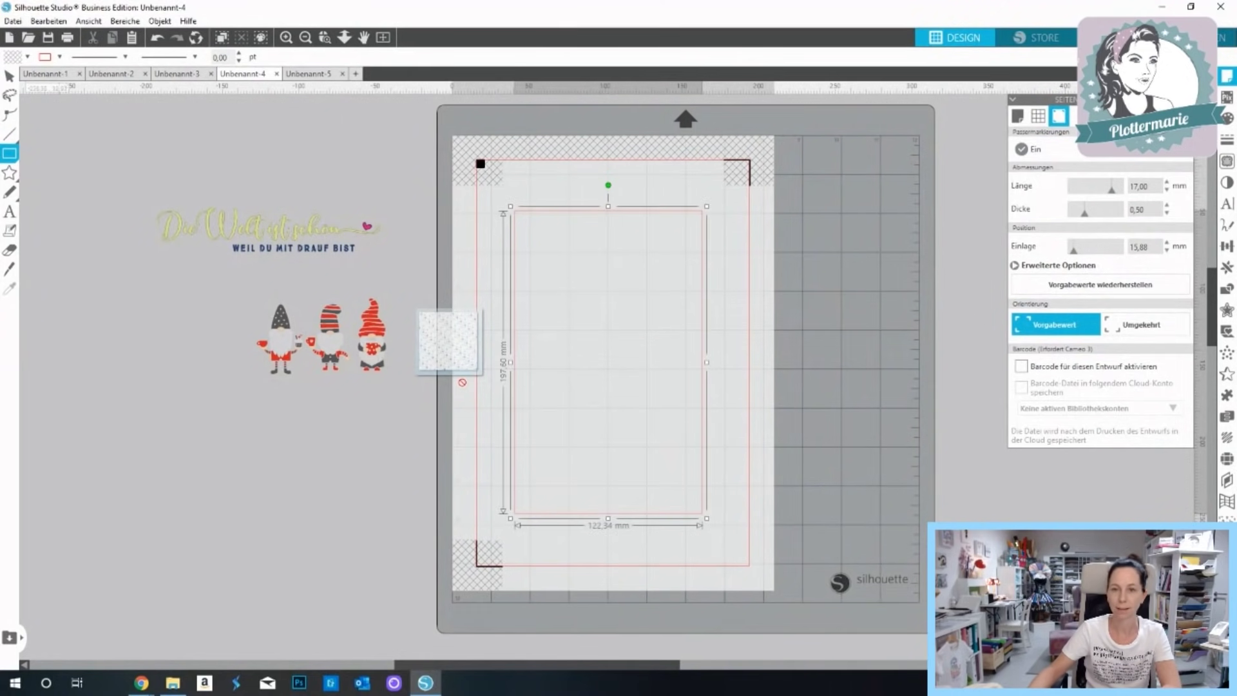
{"action": "left_click", "coordinate": [10, 76]}
{"action": "left_click_drag", "start_coordinate": [513, 334], "coordinate": [525, 335]}
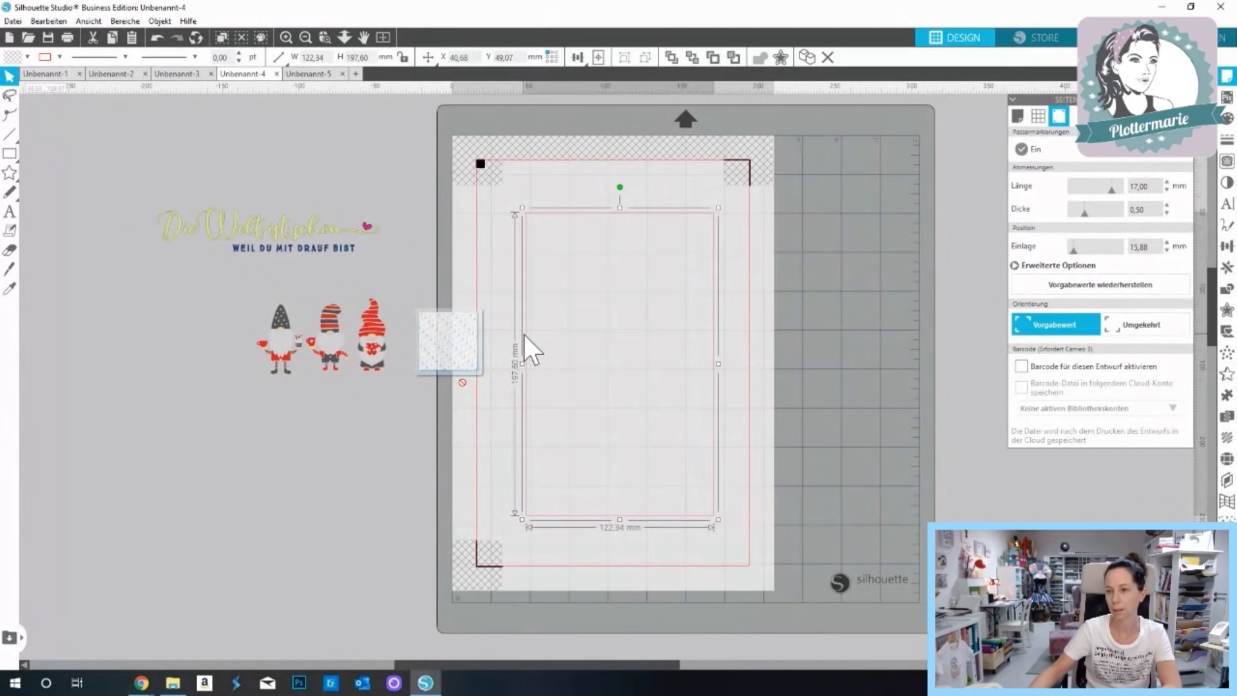
{"action": "left_click", "coordinate": [368, 371]}
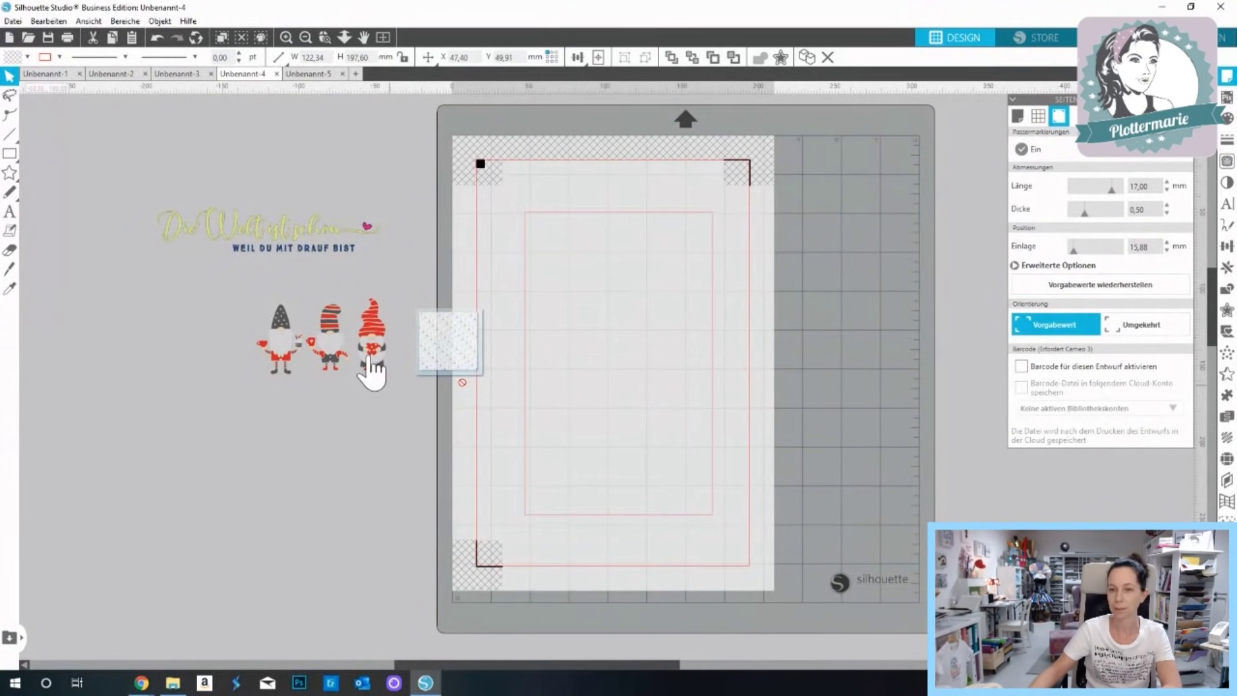
{"action": "left_click", "coordinate": [539, 214]}
{"action": "left_click_drag", "start_coordinate": [619, 187], "coordinate": [446, 362]}
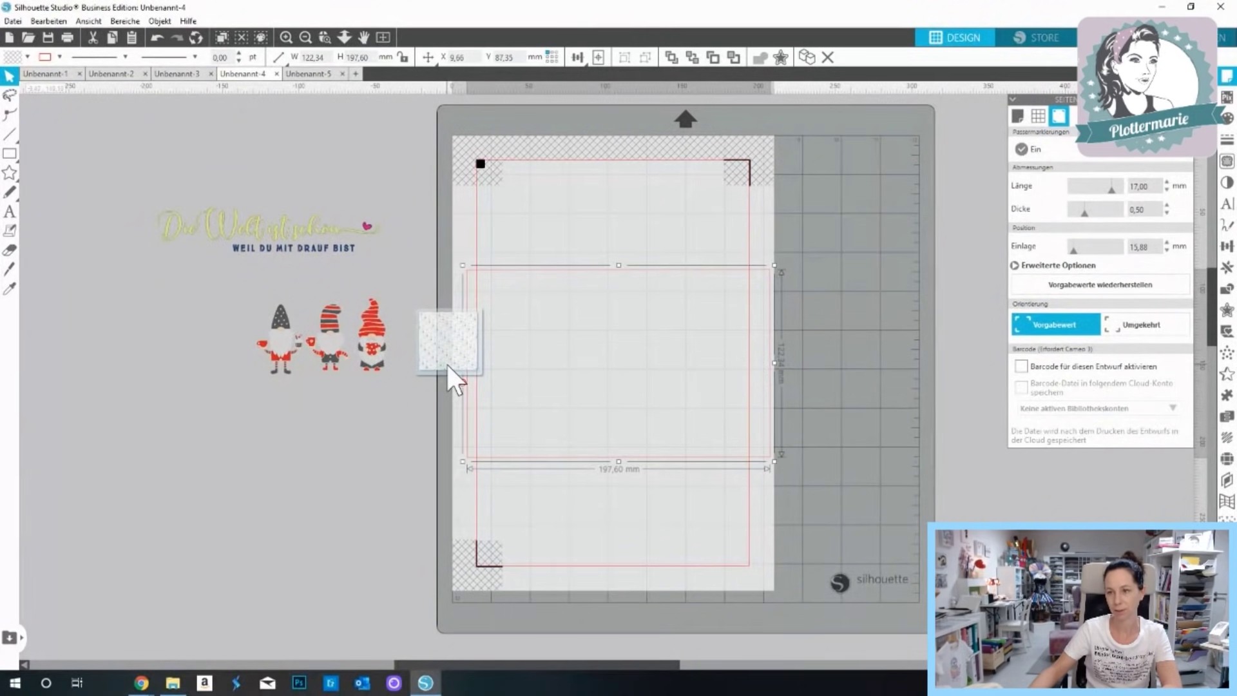
Line up the three gnomes in the rectangle's lower right corner and scale them together to about 42 mm wide.
{"action": "left_click_drag", "start_coordinate": [338, 344], "coordinate": [742, 407]}
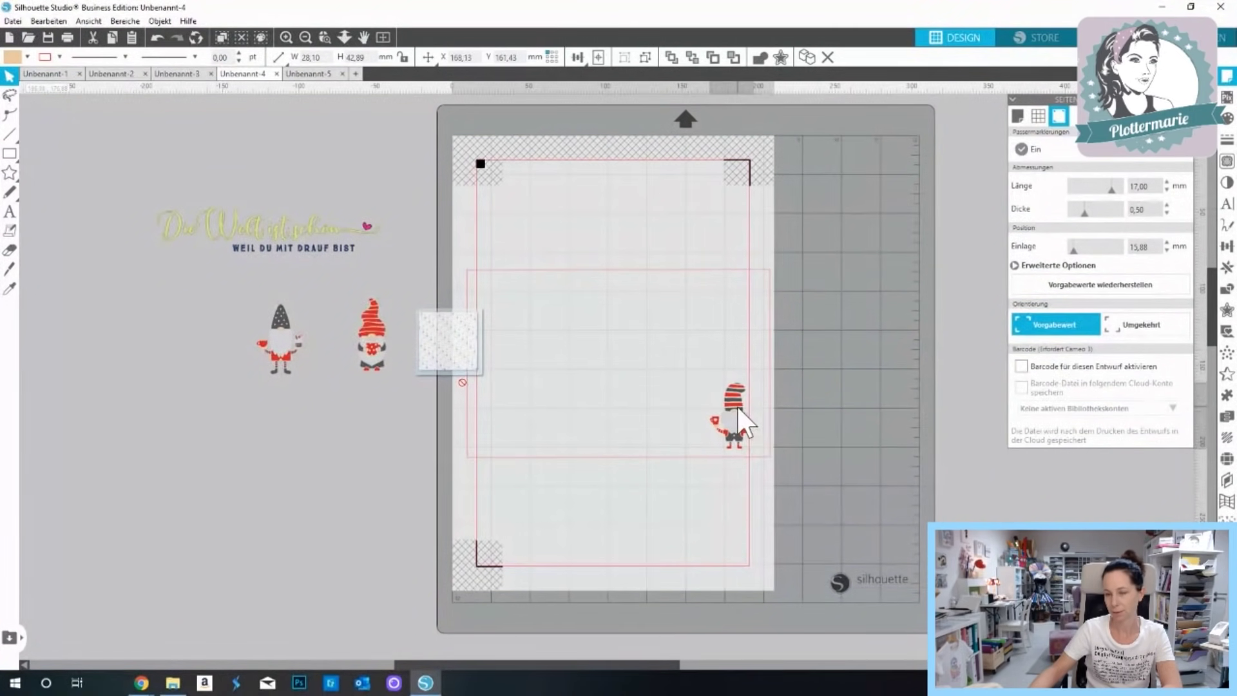
{"action": "left_click_drag", "start_coordinate": [371, 339], "coordinate": [688, 407]}
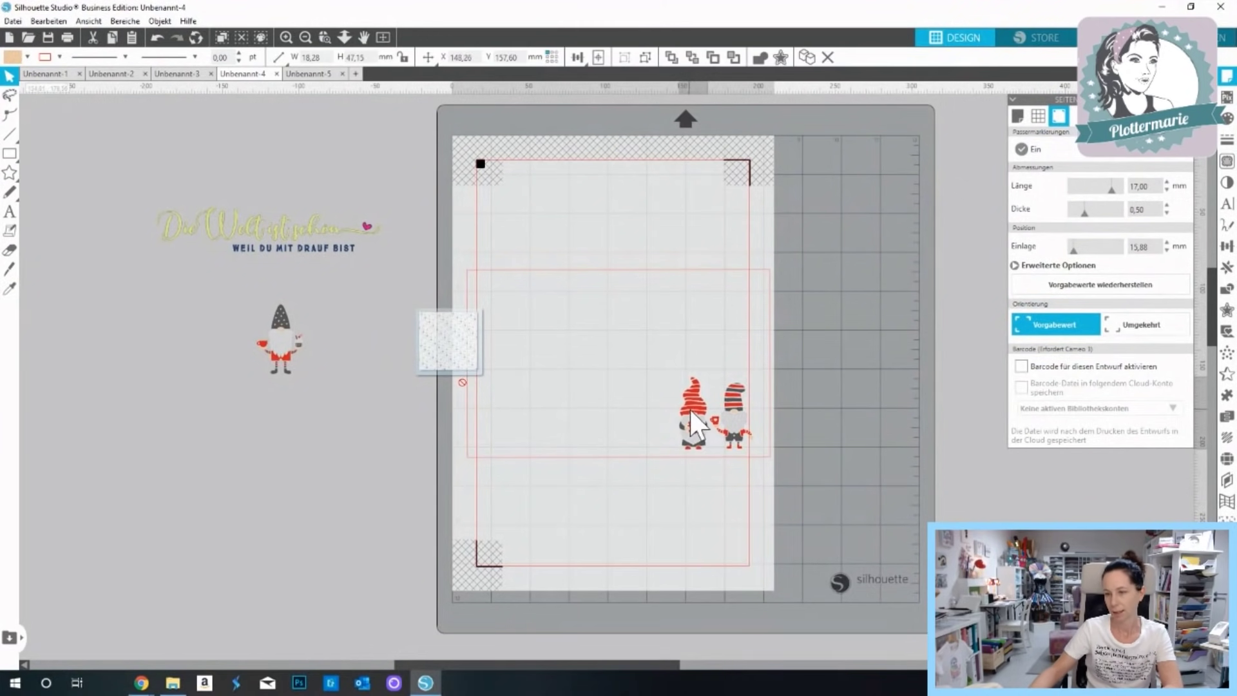
{"action": "left_click_drag", "start_coordinate": [298, 350], "coordinate": [652, 407]}
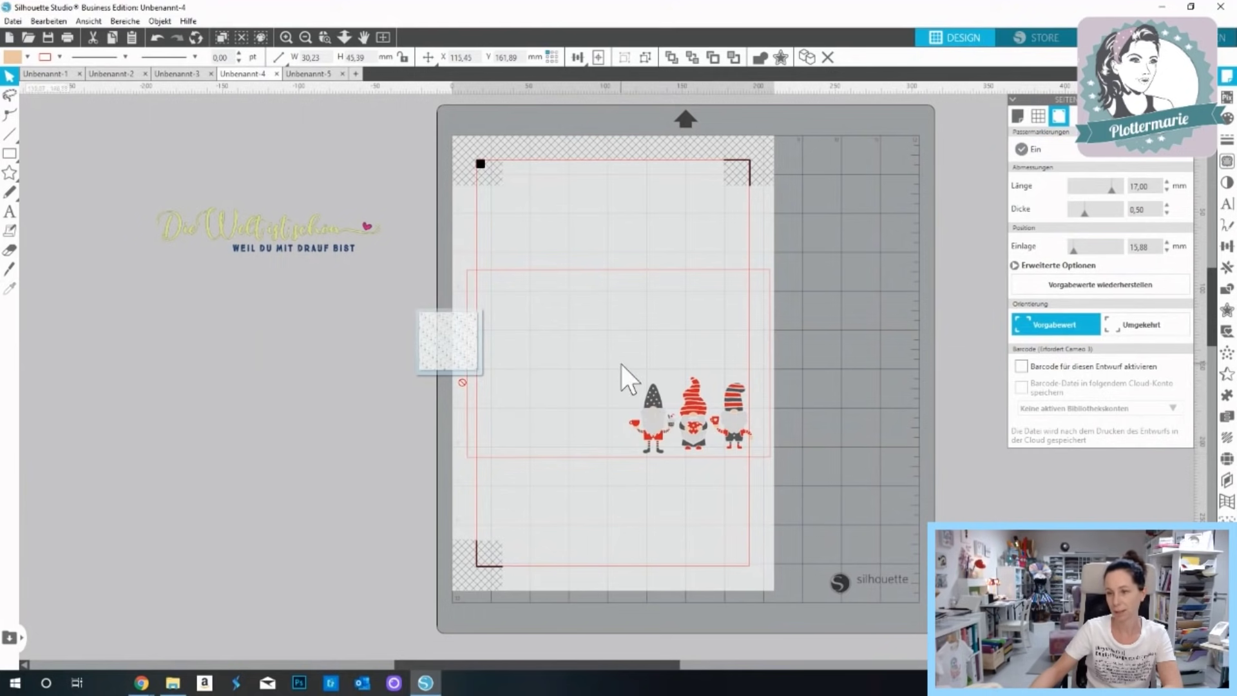
{"action": "left_click_drag", "start_coordinate": [621, 364], "coordinate": [762, 460]}
{"action": "left_click_drag", "start_coordinate": [630, 462], "coordinate": [736, 433]}
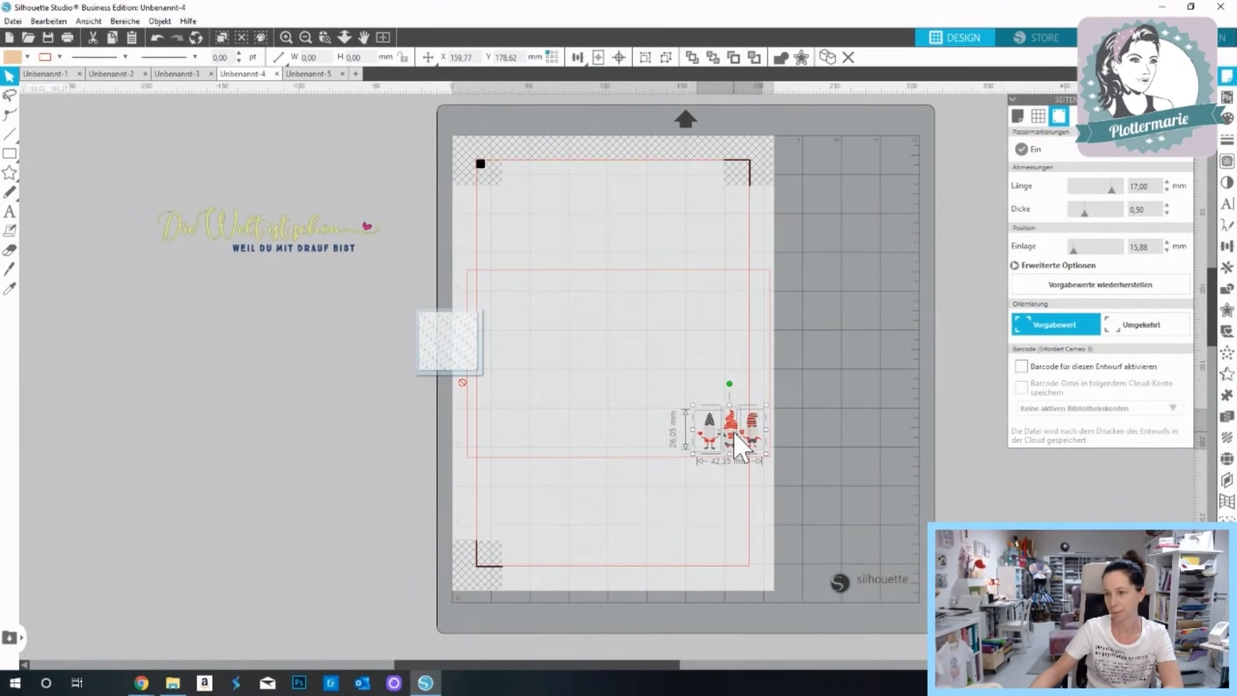
Move the rectangle together with the three gnomes off the page, below the lettering.
{"action": "left_click", "coordinate": [585, 331]}
{"action": "left_click_drag", "start_coordinate": [748, 435], "coordinate": [367, 437]}
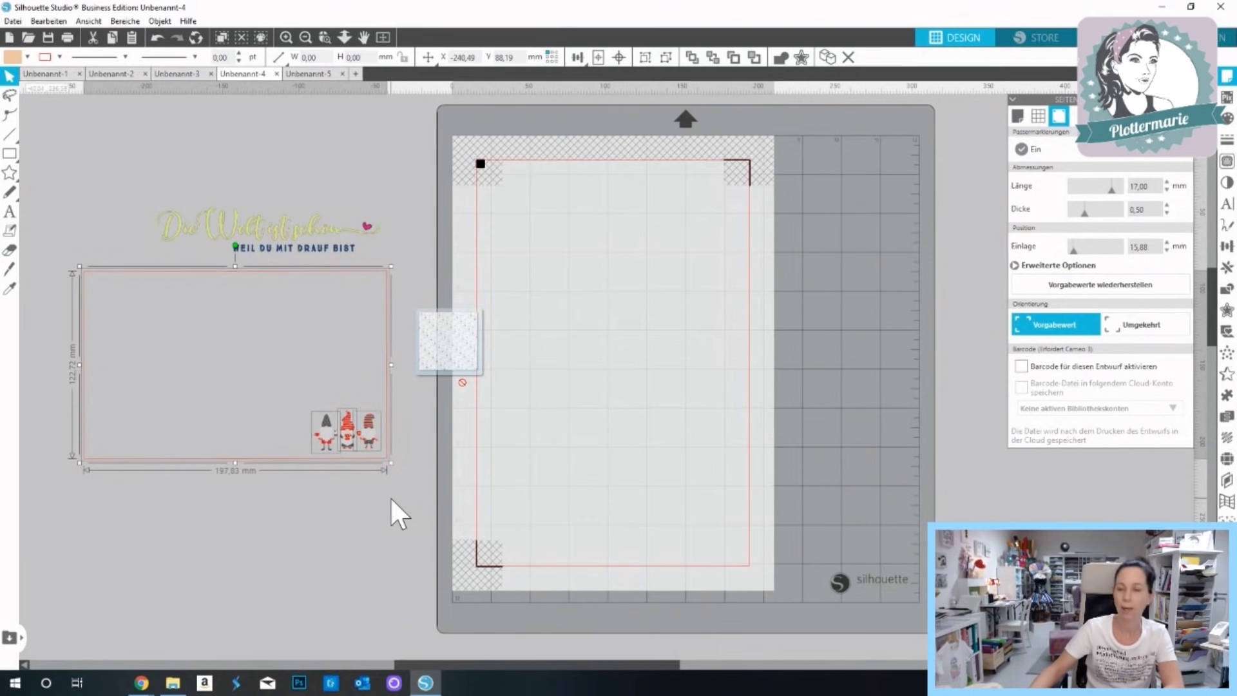
{"action": "left_click", "coordinate": [310, 473]}
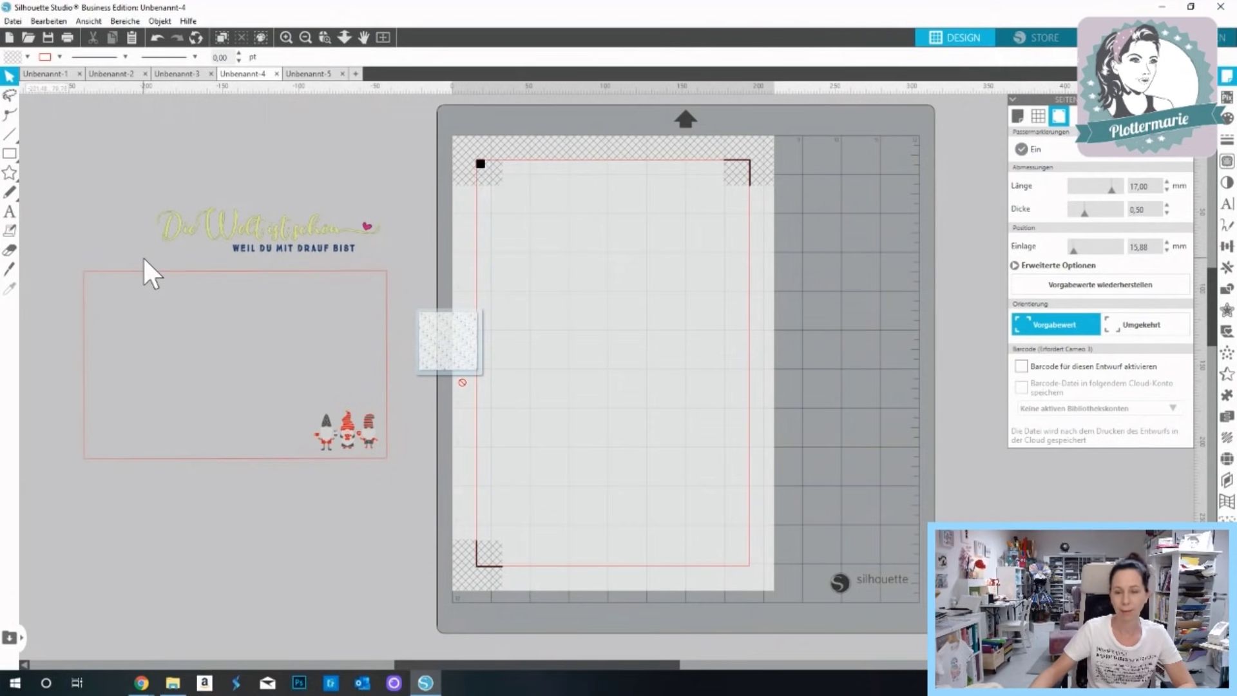
Scale the Die Welt ist schön lettering to about 61 mm wide and place it inside the rectangle above the gnomes.
{"action": "left_click_drag", "start_coordinate": [133, 193], "coordinate": [369, 253]}
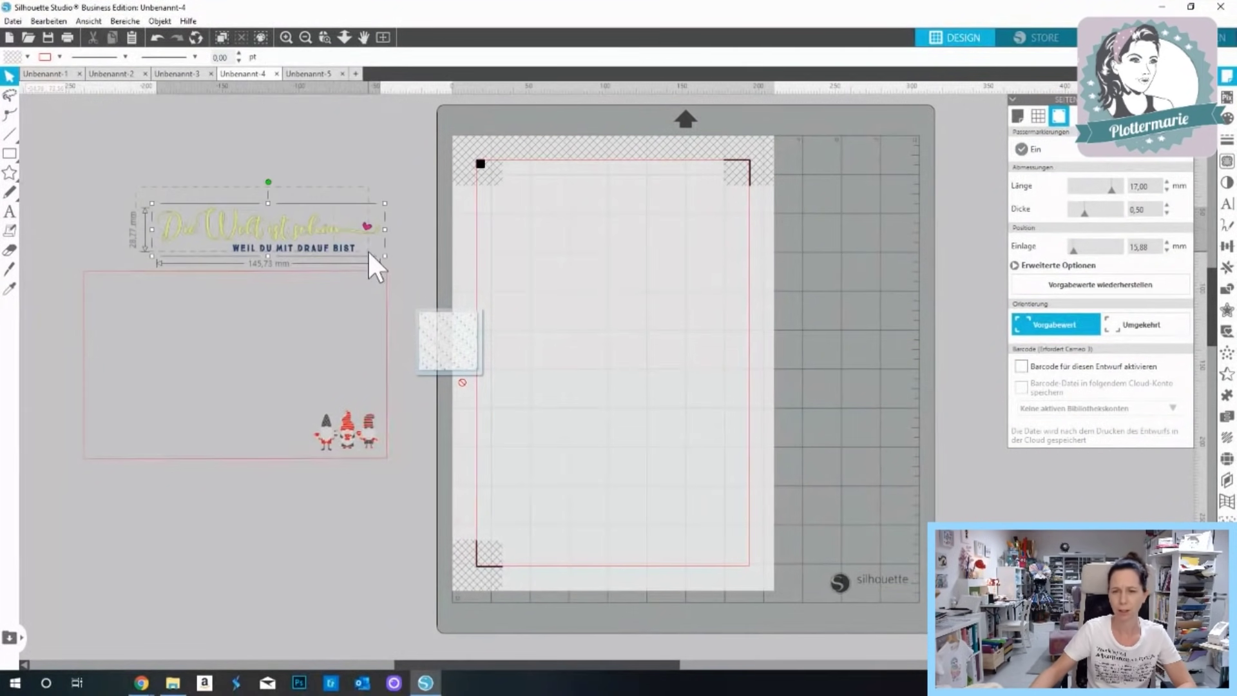
{"action": "left_click_drag", "start_coordinate": [152, 256], "coordinate": [230, 232]}
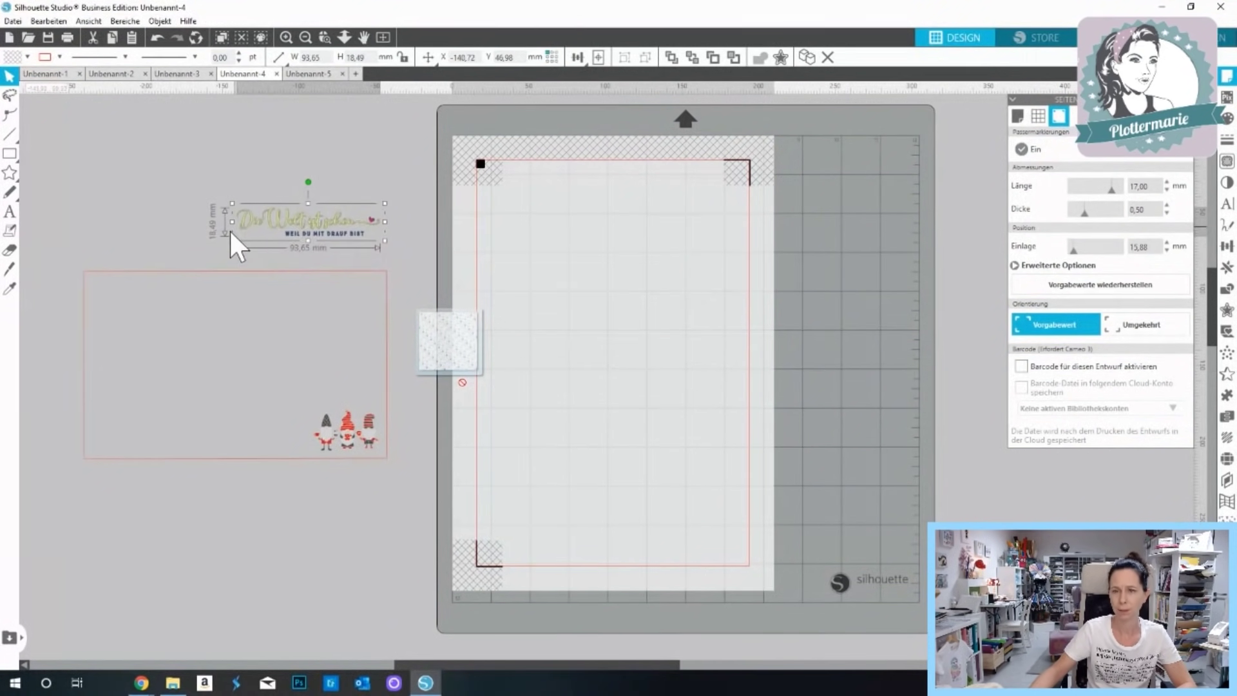
{"action": "left_click_drag", "start_coordinate": [308, 246], "coordinate": [308, 345]}
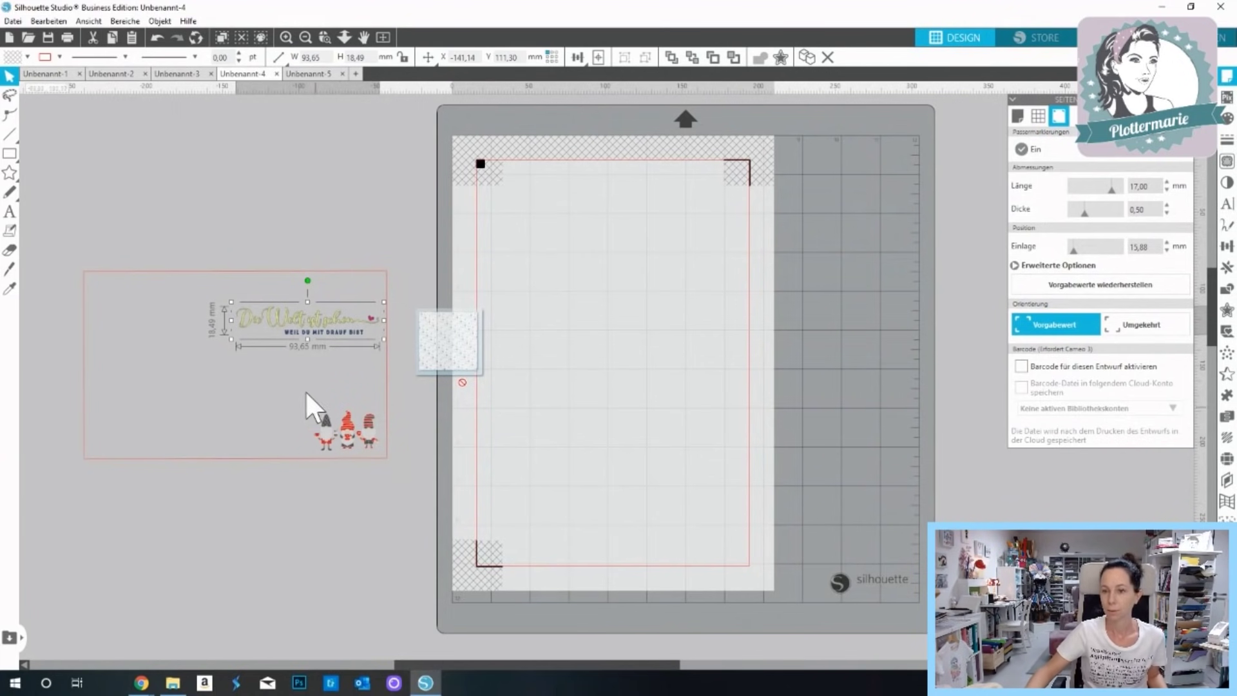
{"action": "left_click", "coordinate": [275, 368]}
{"action": "left_click", "coordinate": [268, 303]}
{"action": "left_click_drag", "start_coordinate": [227, 339], "coordinate": [335, 306]}
Shift the Die Welt ist schön lettering slightly to the left within the rectangle and leave nothing selected.
{"action": "left_click", "coordinate": [286, 42]}
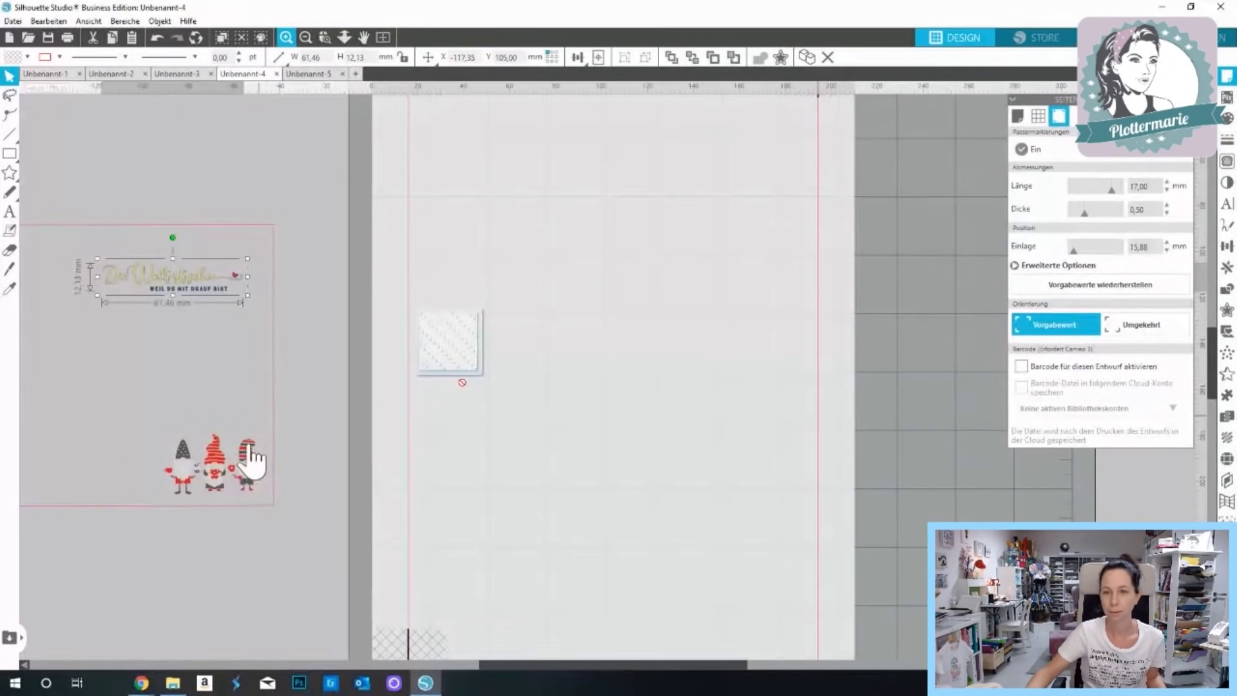
{"action": "left_click", "coordinate": [127, 219]}
{"action": "left_click_drag", "start_coordinate": [505, 665], "coordinate": [360, 677]}
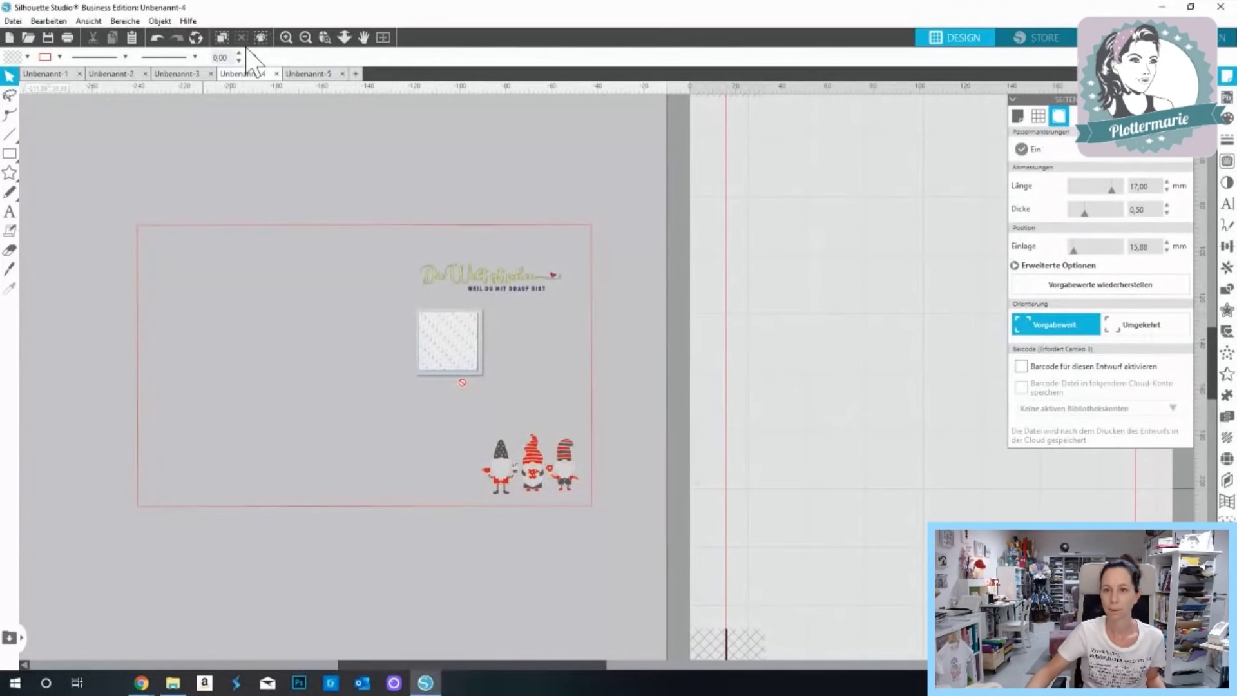
{"action": "left_click", "coordinate": [284, 40]}
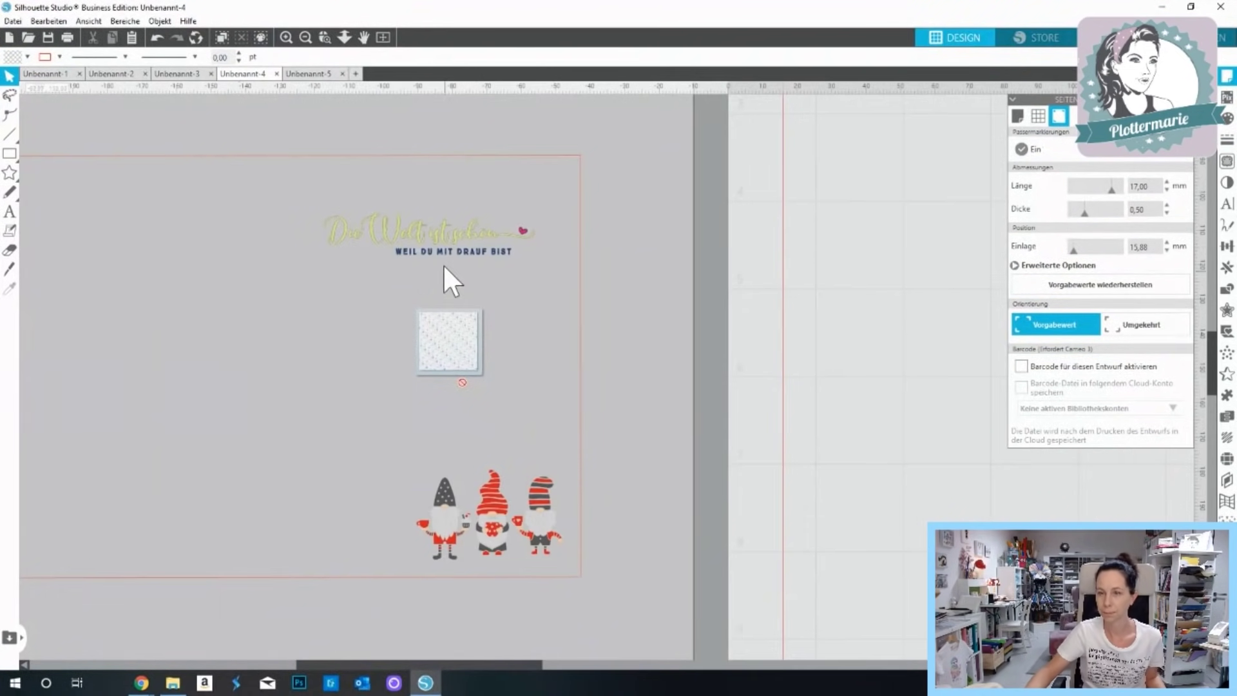
{"action": "left_click_drag", "start_coordinate": [421, 252], "coordinate": [398, 257]}
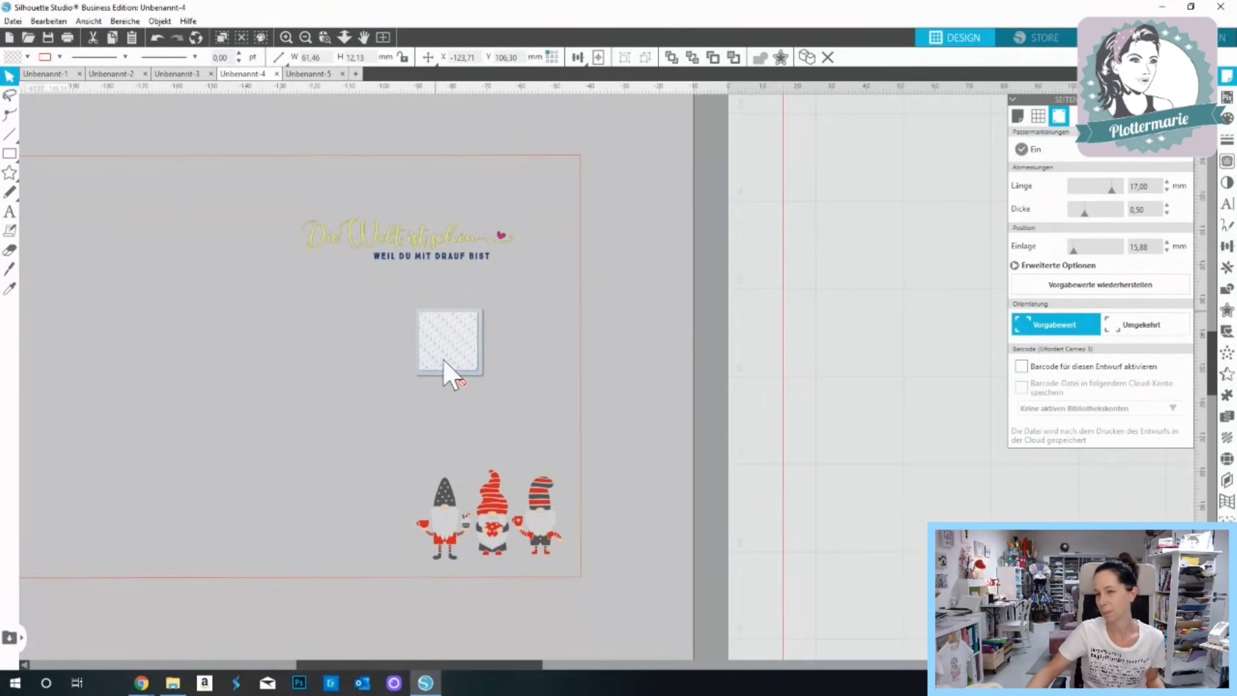
{"action": "left_click", "coordinate": [497, 451]}
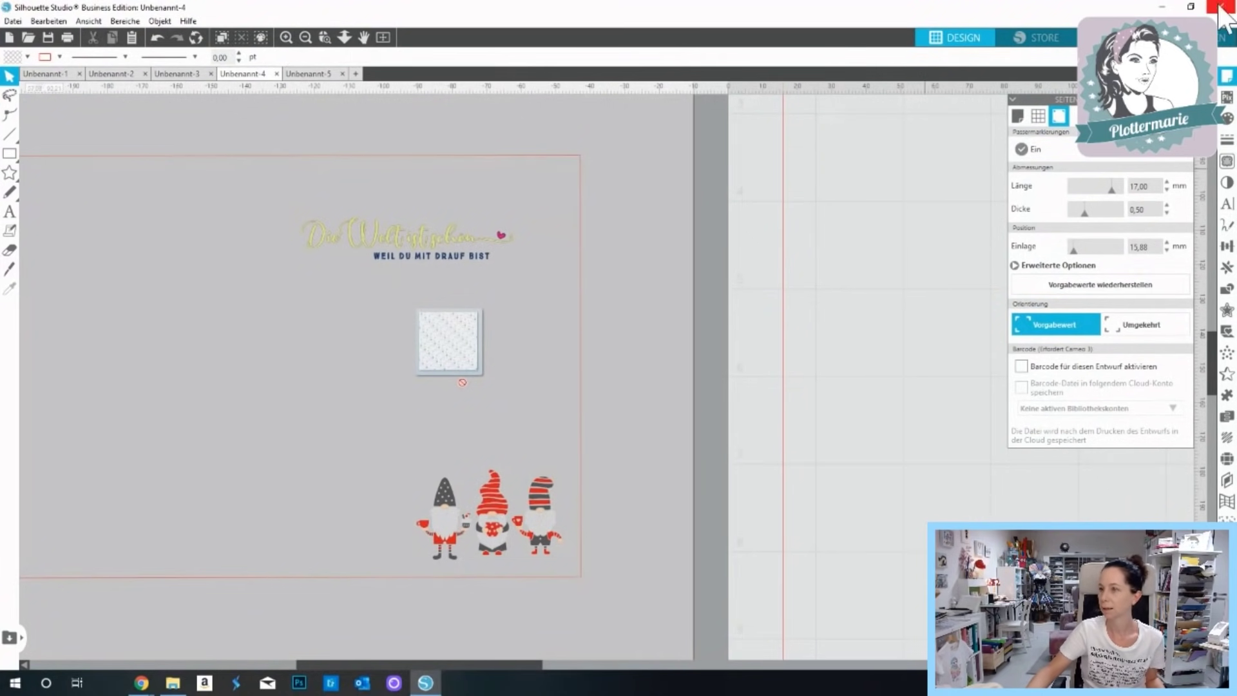
Reduce the design window and open the Downloads folder in File Explorer beside it.
{"action": "left_click", "coordinate": [1191, 7]}
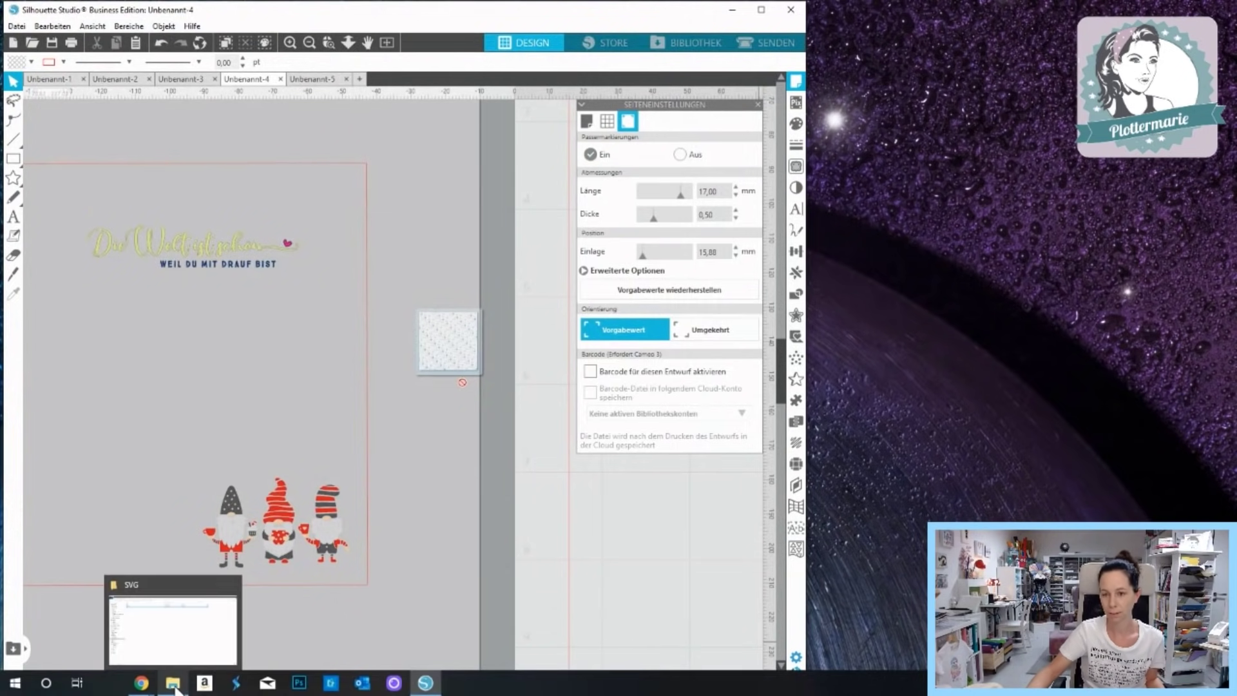
{"action": "left_click", "coordinate": [175, 688]}
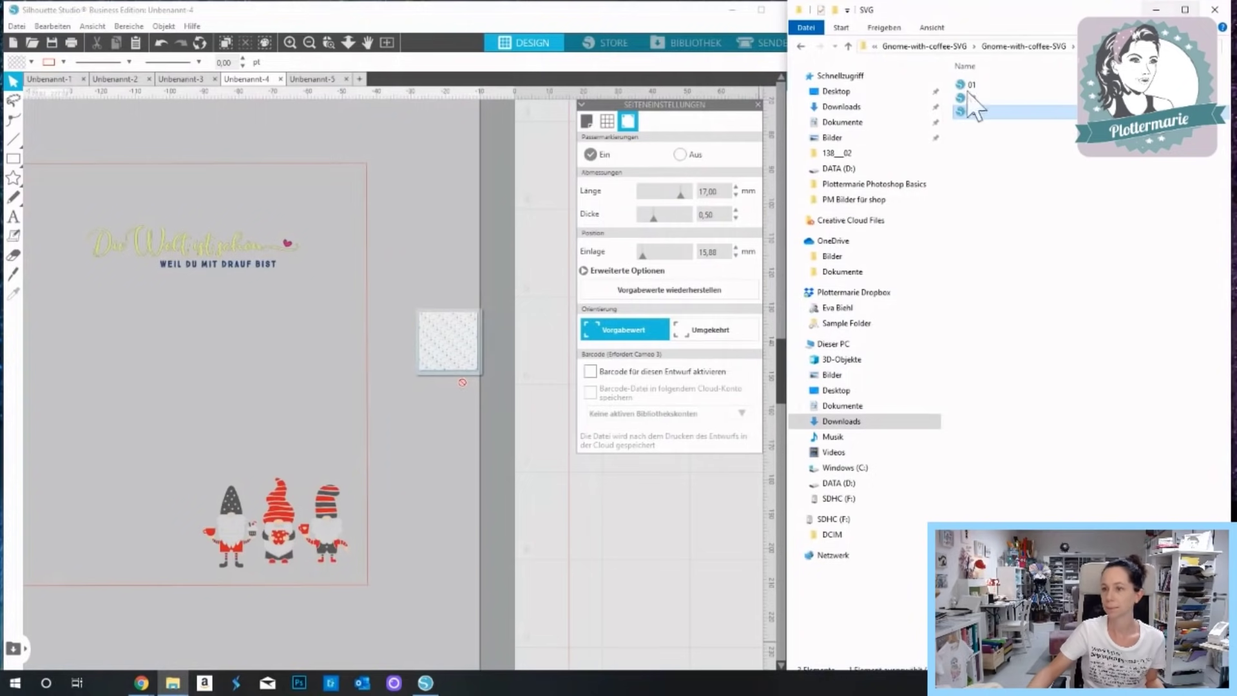
{"action": "left_click", "coordinate": [1191, 6]}
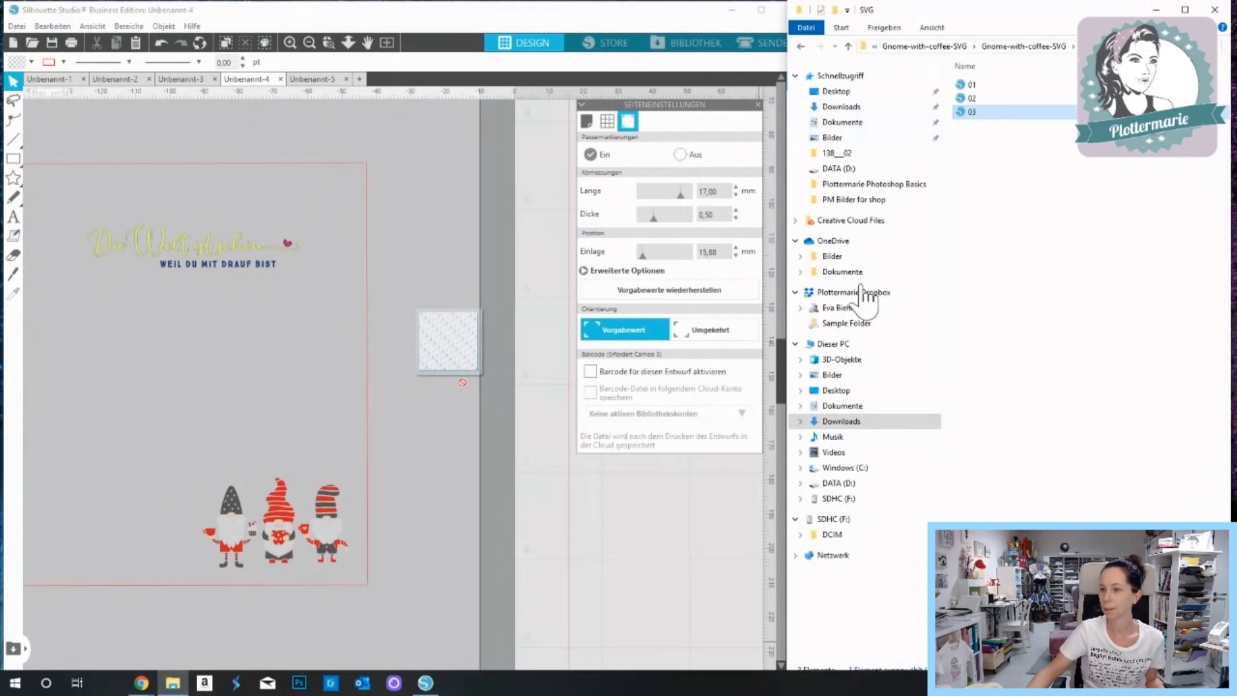
{"action": "left_click", "coordinate": [831, 422]}
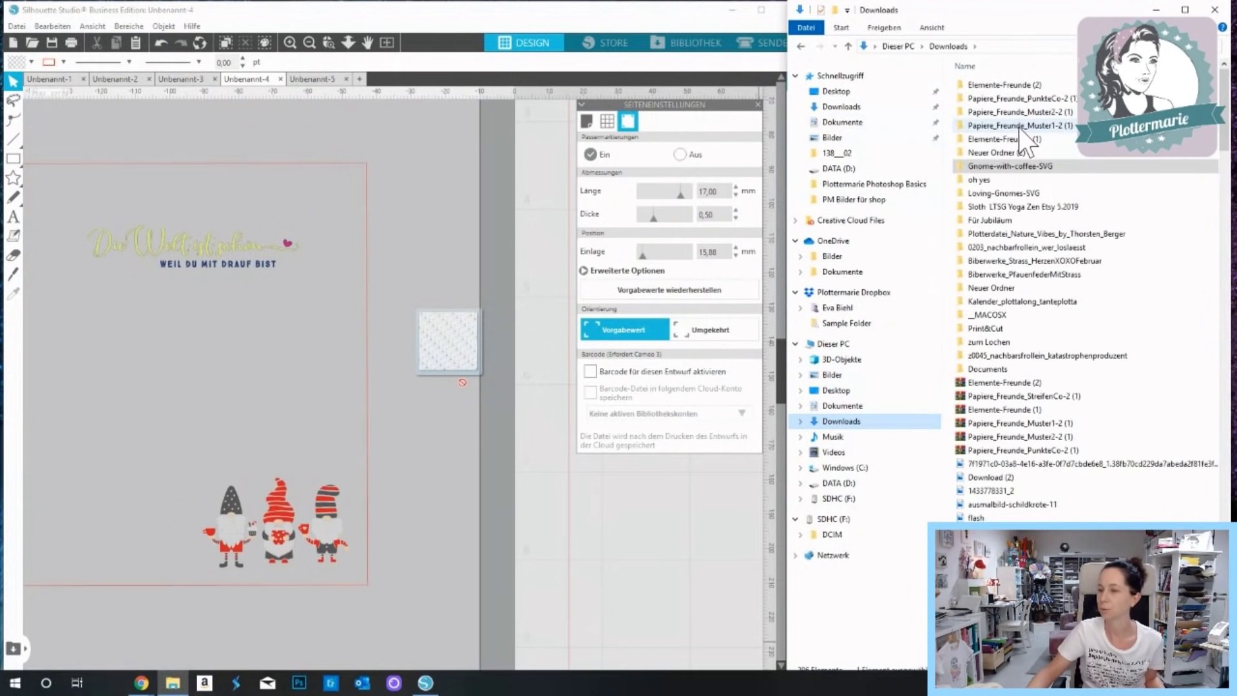
Search the Downloads folder for png and show the files as extra-large thumbnails.
{"action": "left_click", "coordinate": [1160, 46]}
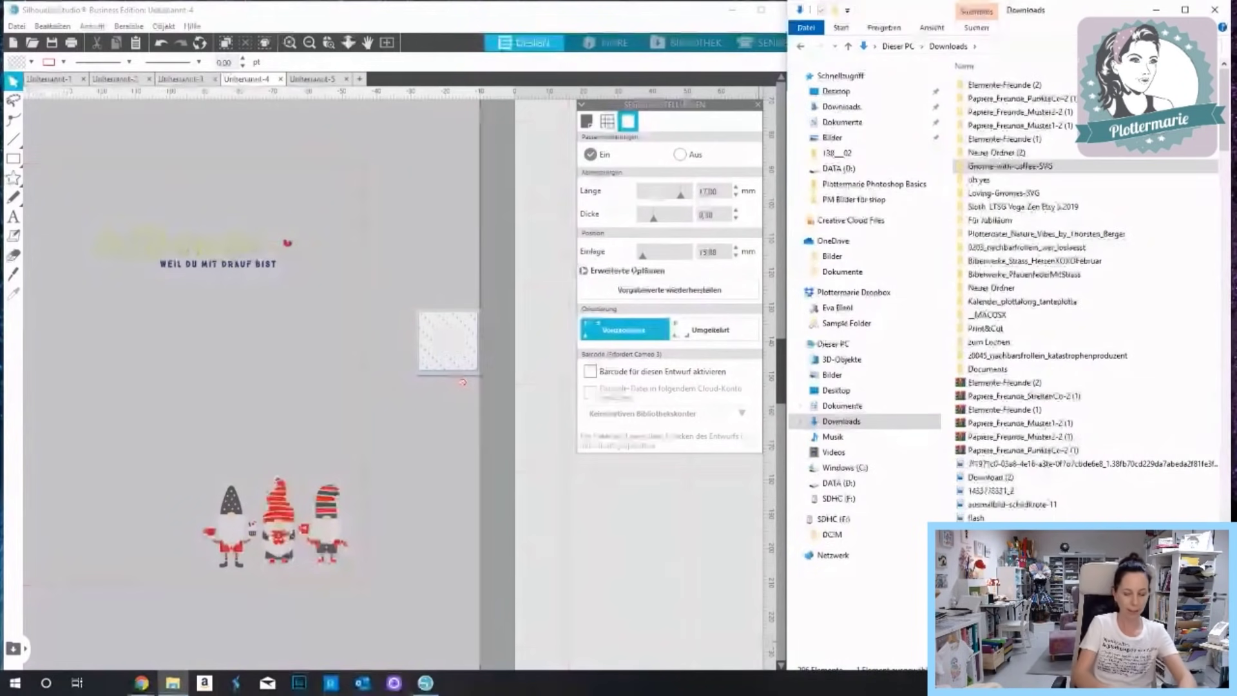
{"action": "type", "text": "png"}
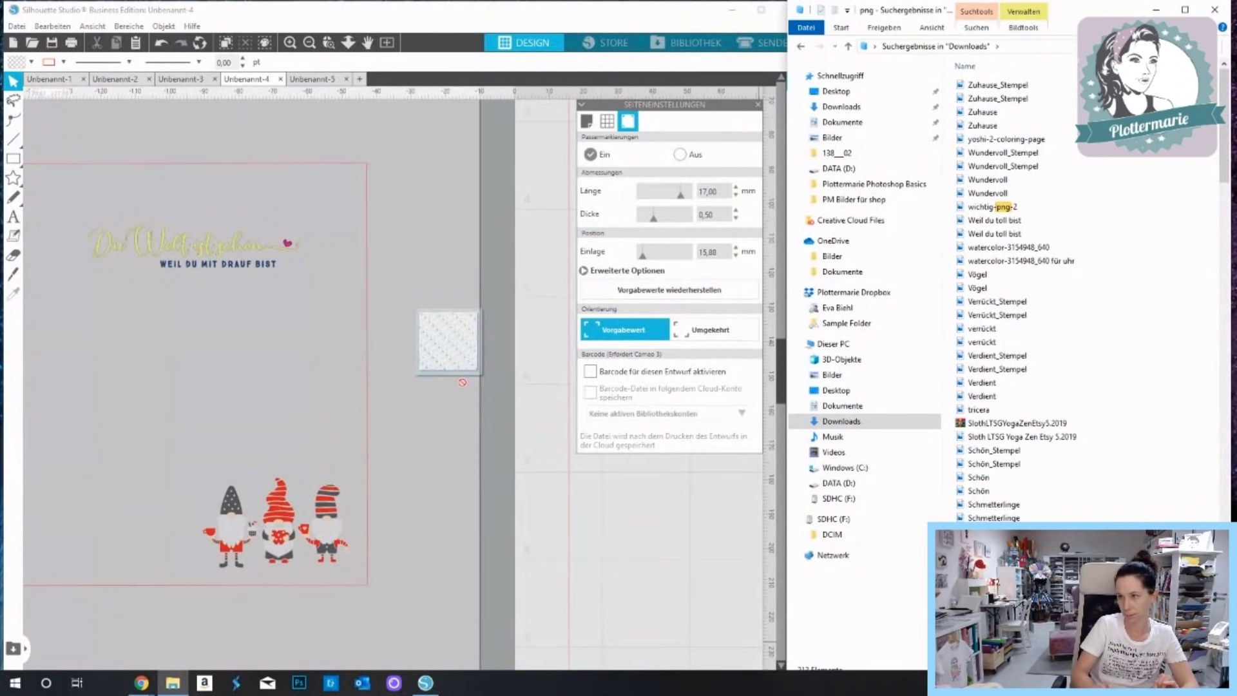
{"action": "left_click", "coordinate": [926, 29]}
{"action": "left_click", "coordinate": [926, 45]}
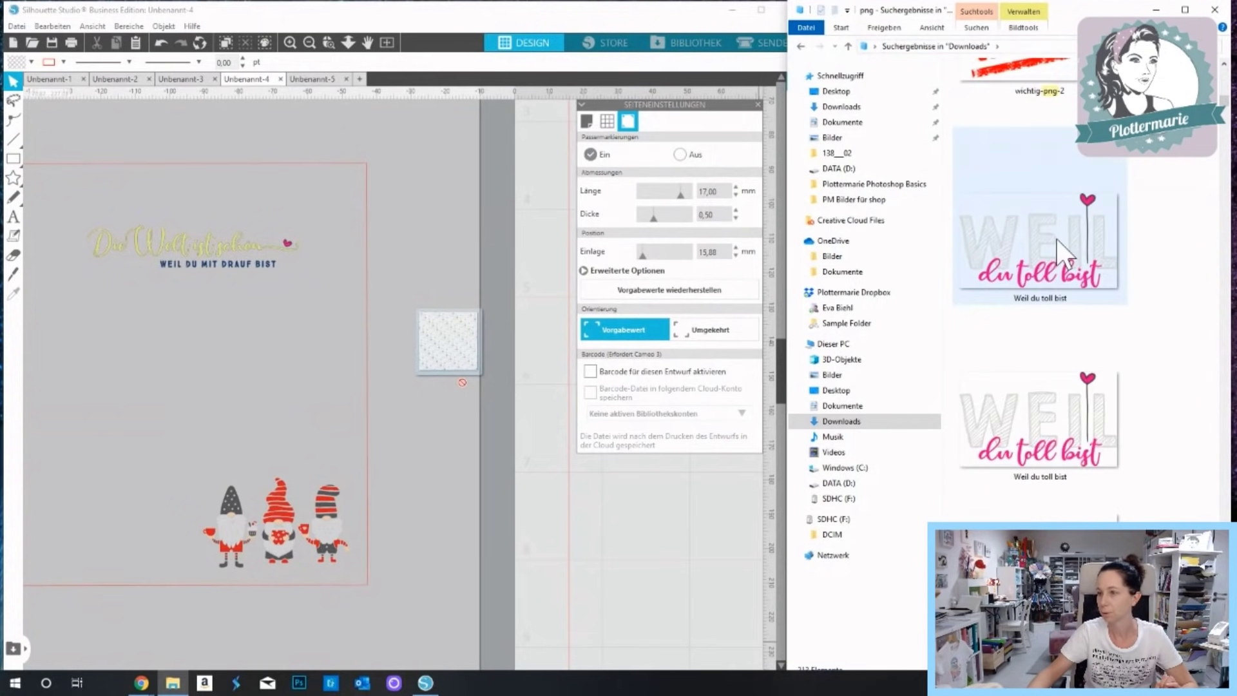
Browse the png search results in Downloads for a graphic that suits the card.
{"action": "scroll", "coordinate": [1063, 255], "scroll_direction": "down", "scroll_amount": 5}
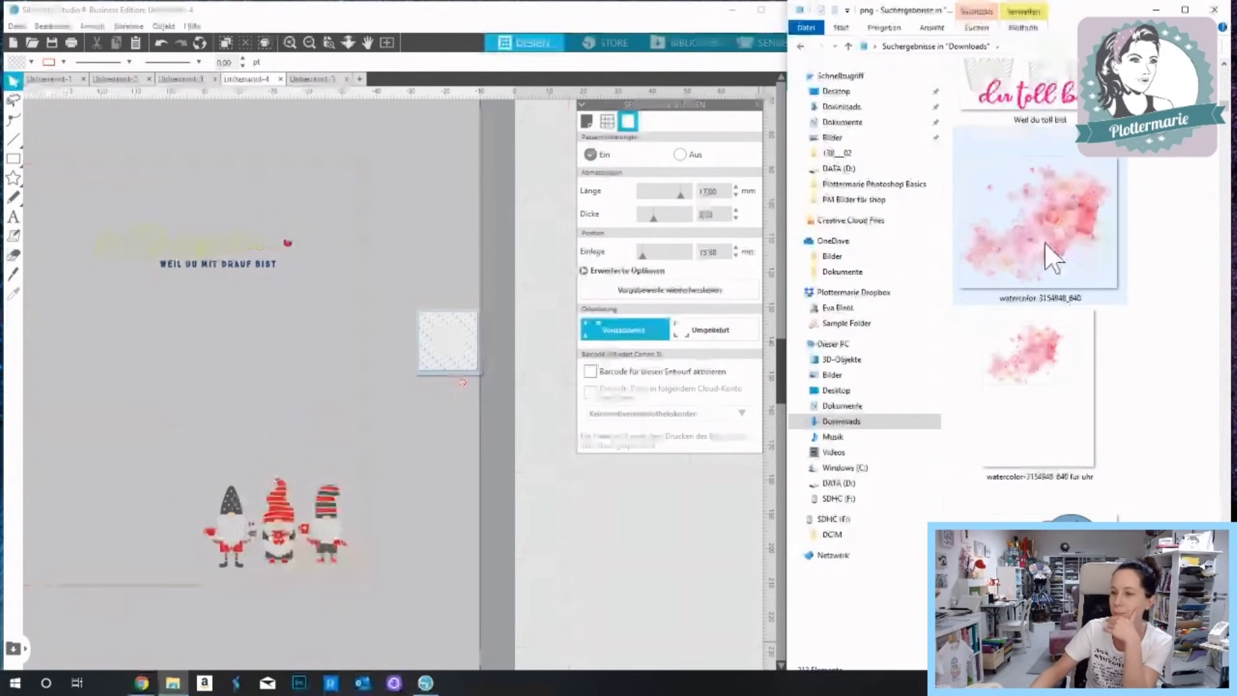
{"action": "scroll", "coordinate": [1062, 280], "scroll_direction": "down", "scroll_amount": 8}
{"action": "scroll", "coordinate": [1062, 280], "scroll_direction": "down", "scroll_amount": 3}
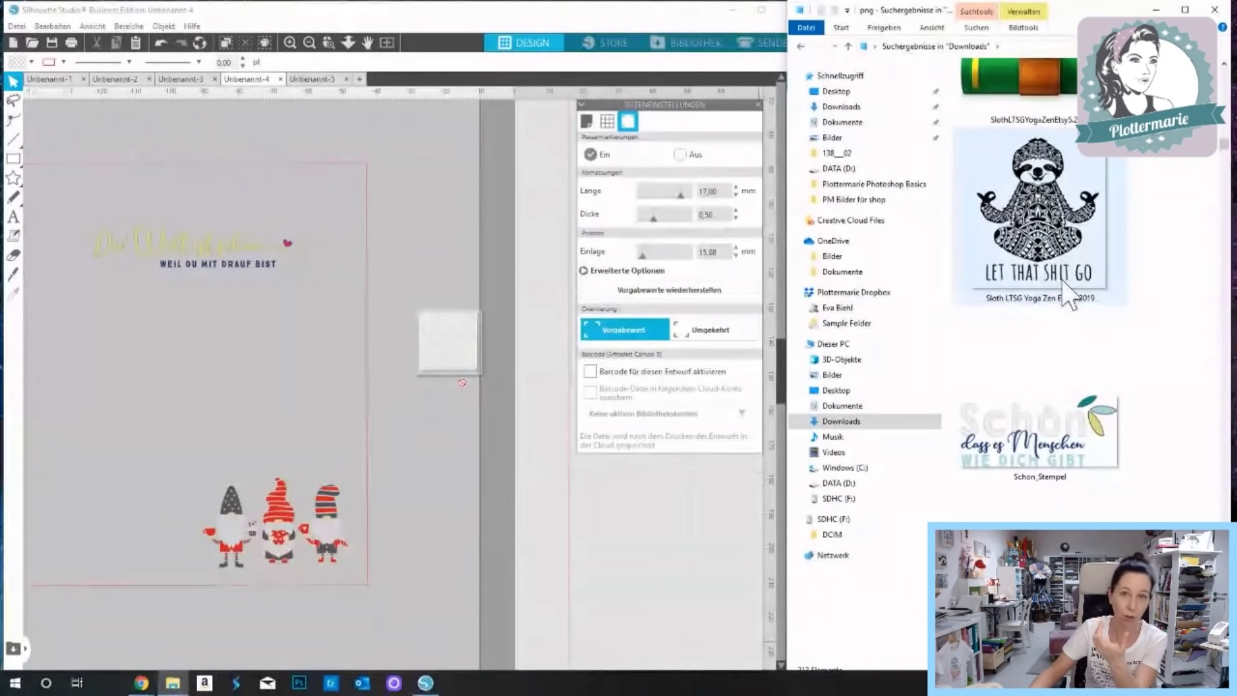
{"action": "scroll", "coordinate": [1066, 287], "scroll_direction": "down", "scroll_amount": 3}
{"action": "scroll", "coordinate": [1070, 295], "scroll_direction": "down", "scroll_amount": 3}
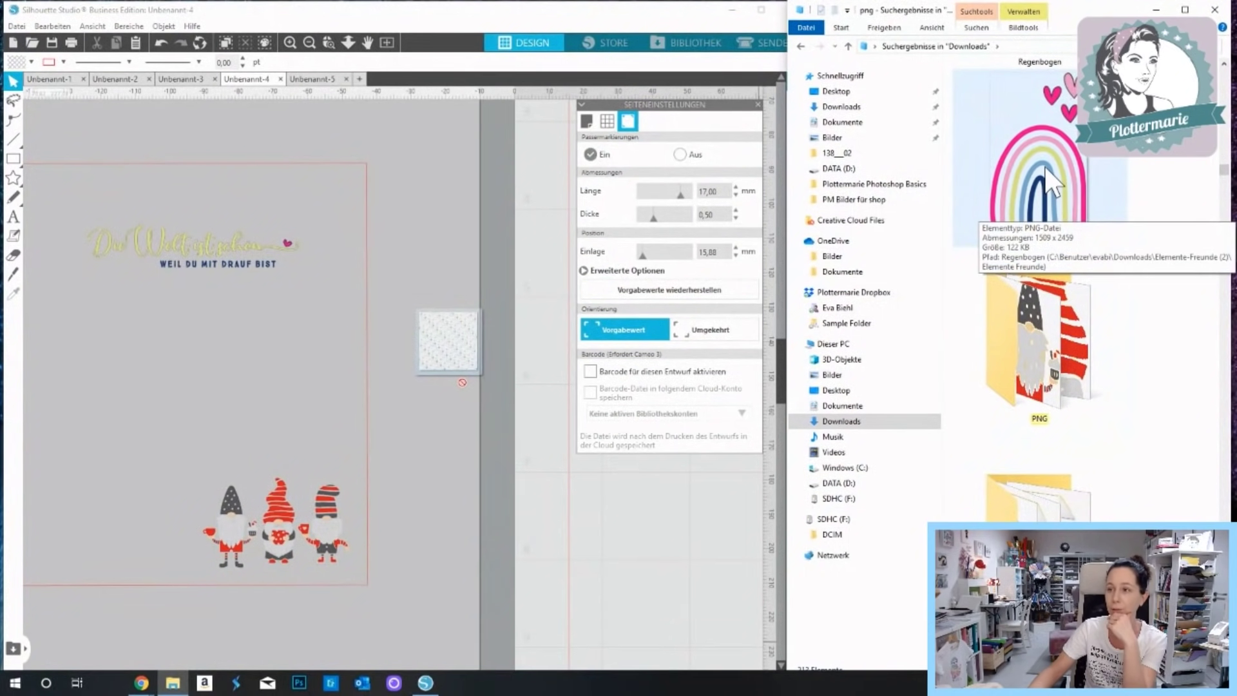
{"action": "scroll", "coordinate": [1071, 245], "scroll_direction": "down", "scroll_amount": 3}
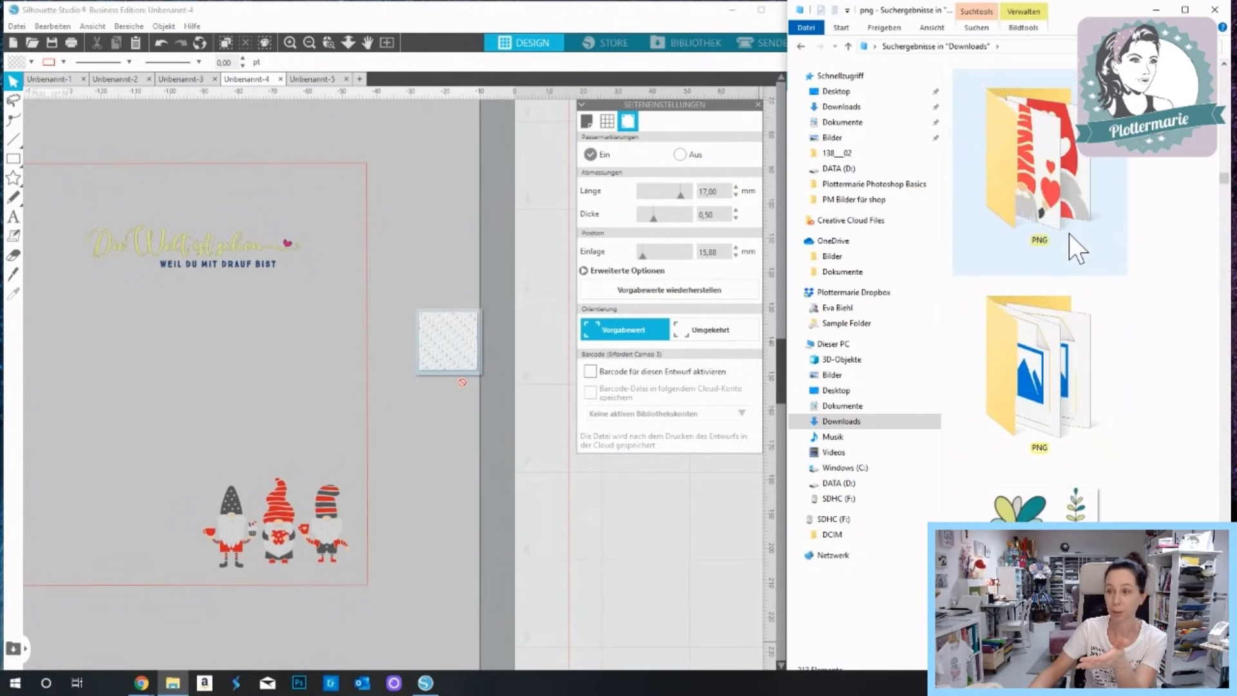
{"action": "scroll", "coordinate": [1076, 250], "scroll_direction": "down", "scroll_amount": 3}
{"action": "scroll", "coordinate": [1077, 249], "scroll_direction": "down", "scroll_amount": 6}
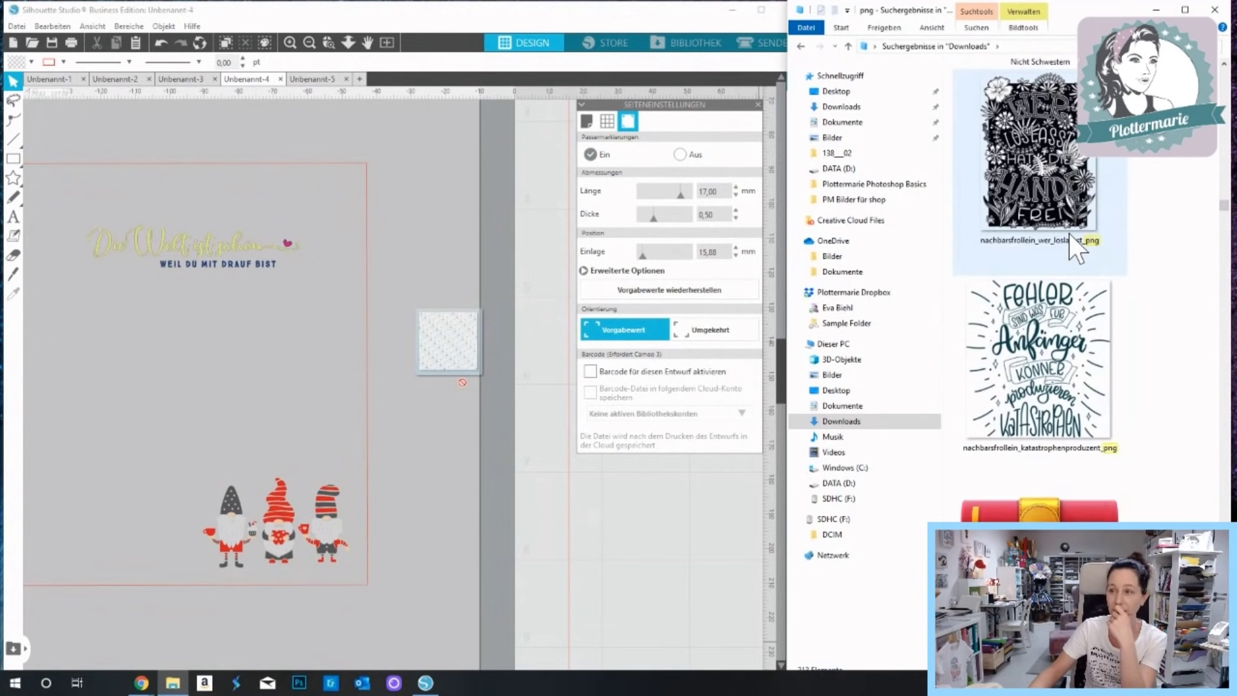
{"action": "scroll", "coordinate": [1077, 250], "scroll_direction": "down", "scroll_amount": 6}
{"action": "scroll", "coordinate": [1076, 250], "scroll_direction": "down", "scroll_amount": 6}
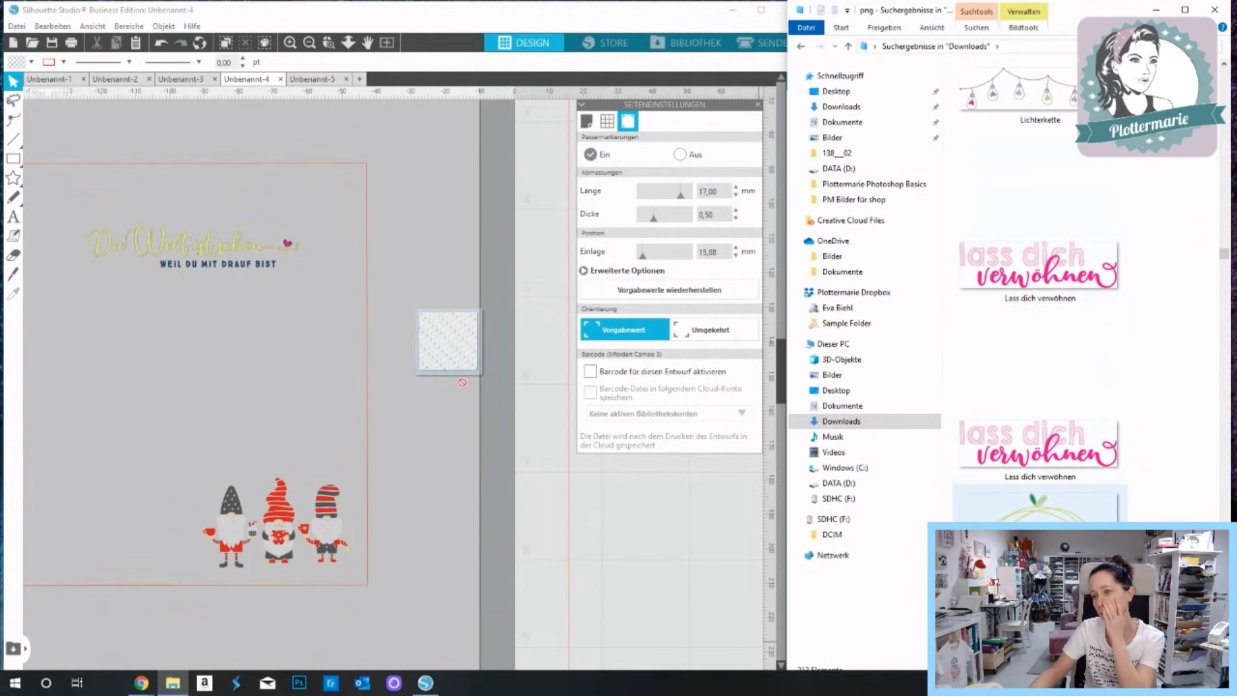
{"action": "scroll", "coordinate": [1040, 502], "scroll_direction": "down", "scroll_amount": 10}
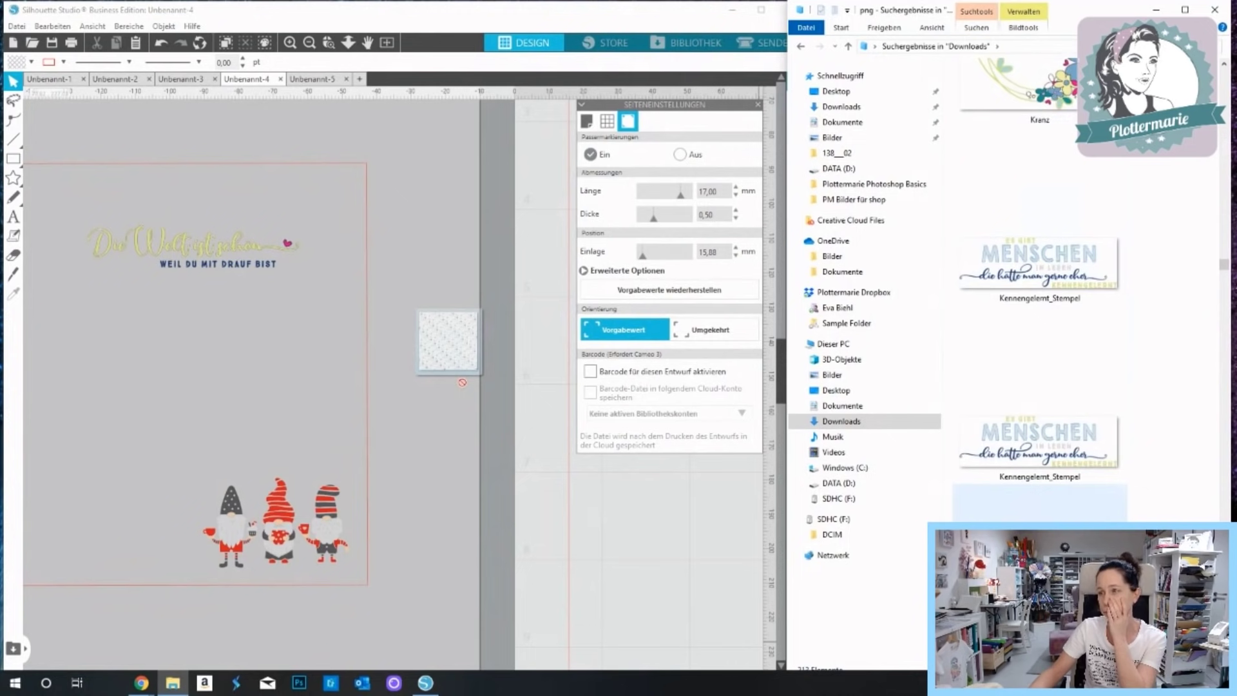
{"action": "scroll", "coordinate": [1062, 424], "scroll_direction": "down", "scroll_amount": 10}
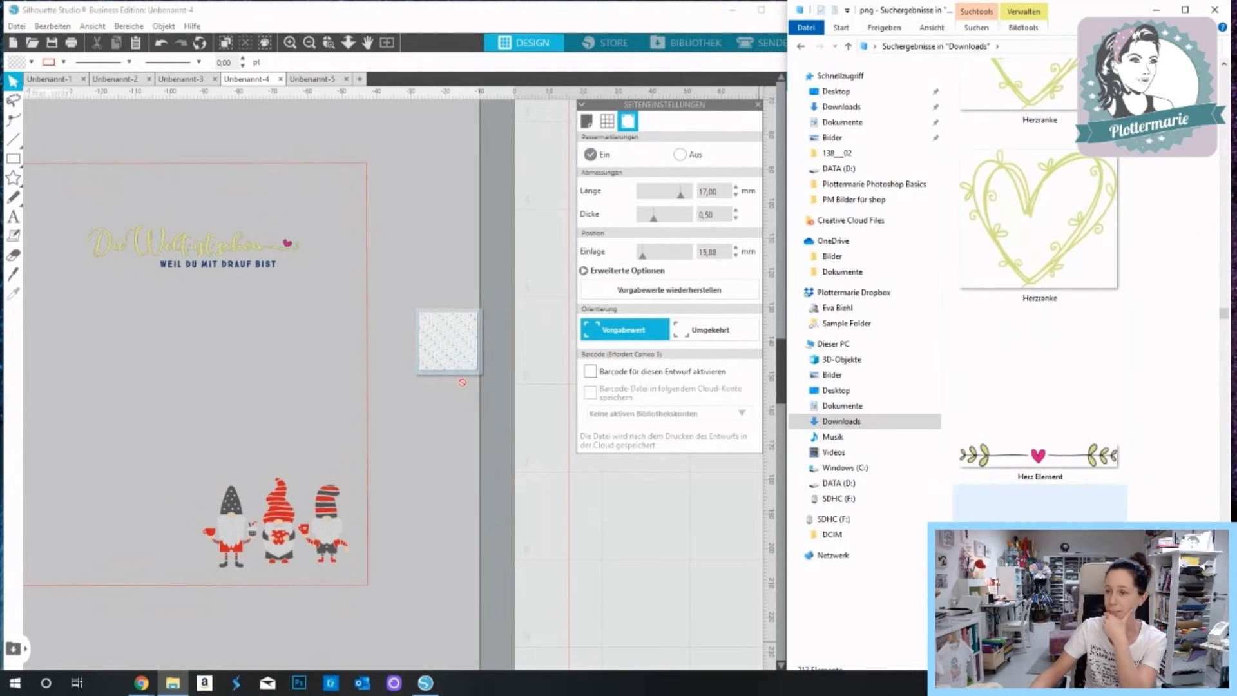
{"action": "scroll", "coordinate": [1081, 384], "scroll_direction": "down", "scroll_amount": 10}
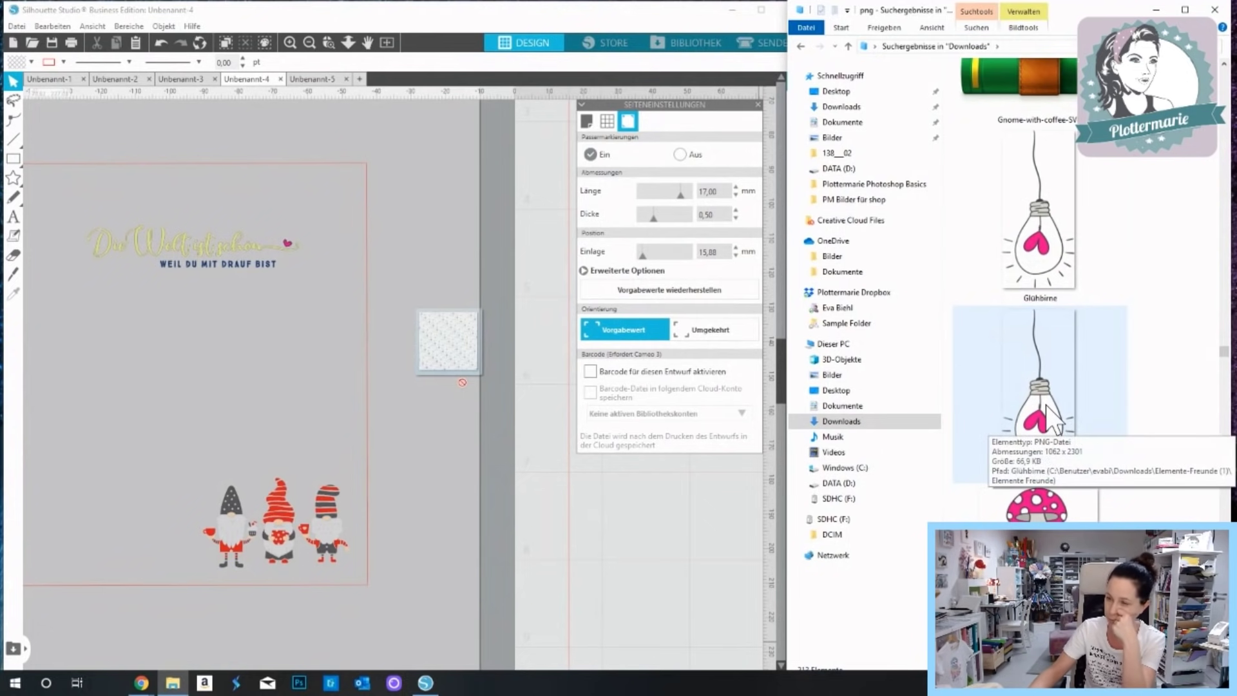
{"action": "scroll", "coordinate": [1045, 405], "scroll_direction": "down", "scroll_amount": 3}
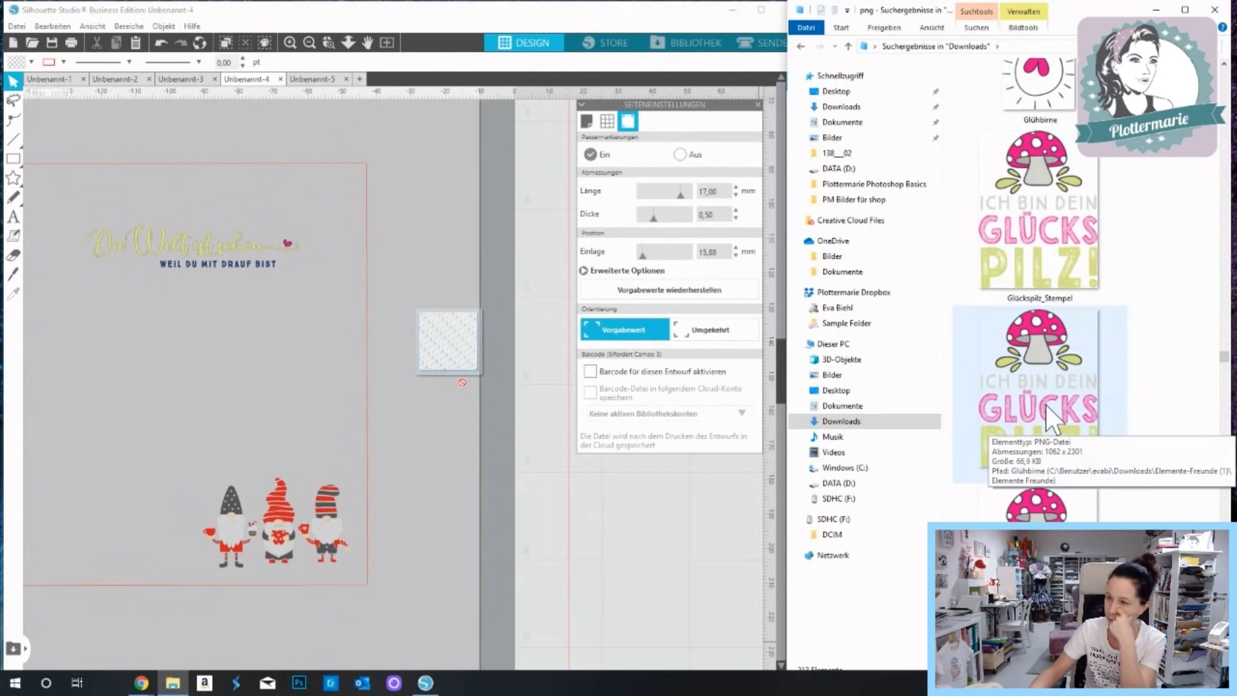
{"action": "scroll", "coordinate": [1046, 404], "scroll_direction": "up", "scroll_amount": 3}
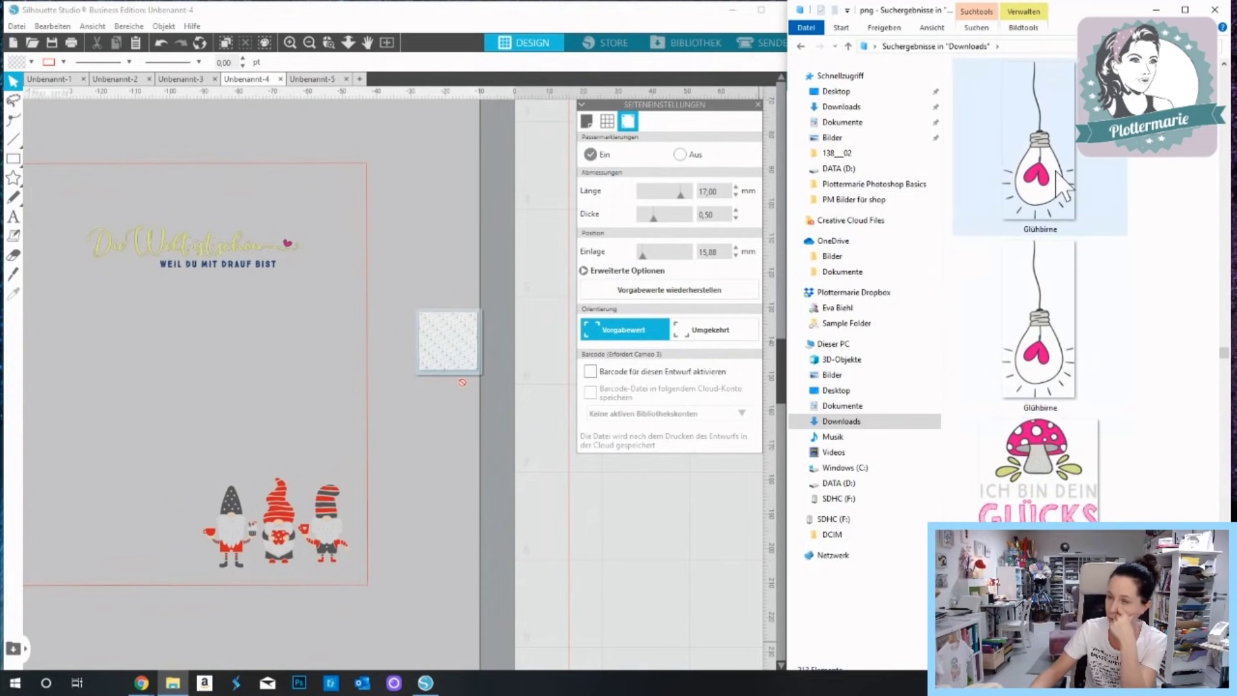
{"action": "scroll", "coordinate": [1068, 308], "scroll_direction": "down", "scroll_amount": 10}
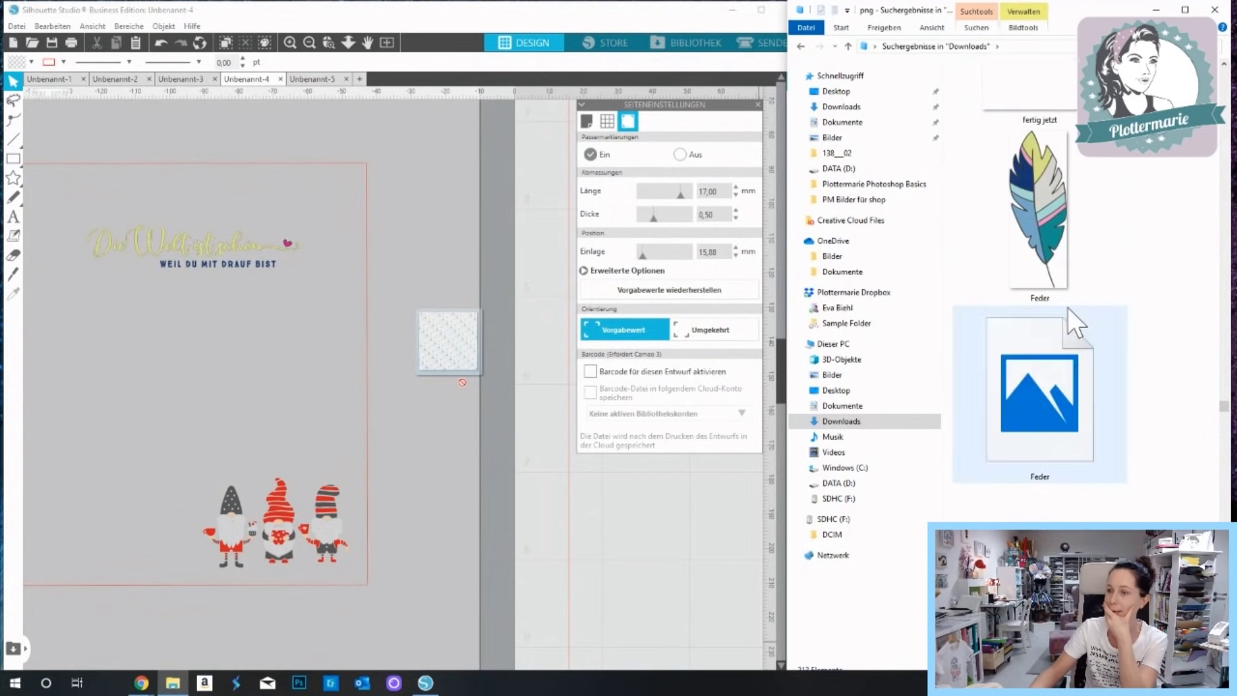
{"action": "scroll", "coordinate": [1068, 308], "scroll_direction": "down", "scroll_amount": 10}
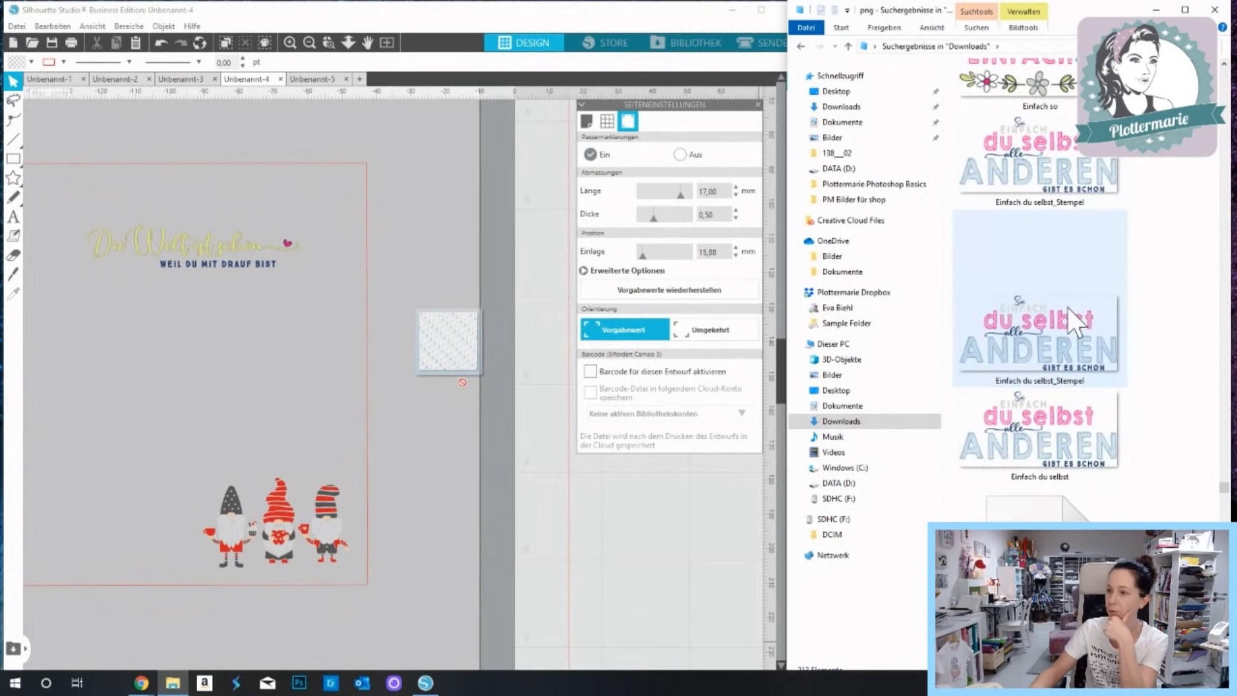
{"action": "scroll", "coordinate": [1068, 307], "scroll_direction": "down", "scroll_amount": 10}
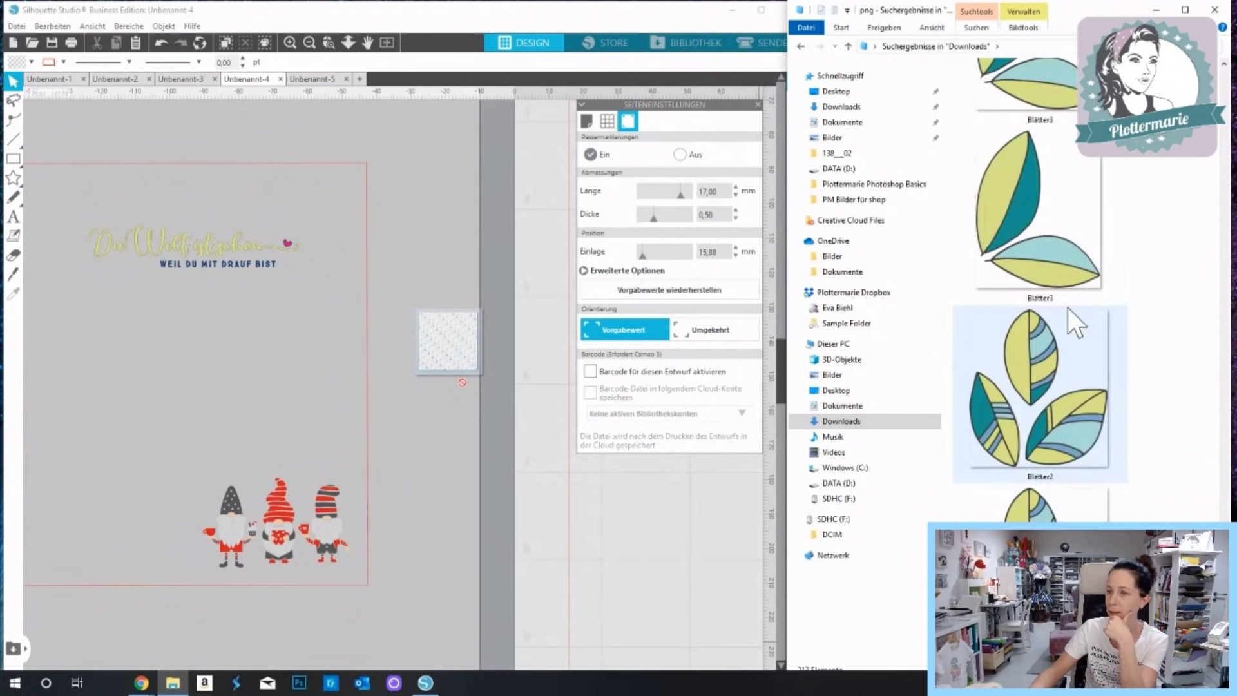
{"action": "scroll", "coordinate": [1068, 307], "scroll_direction": "down", "scroll_amount": 3}
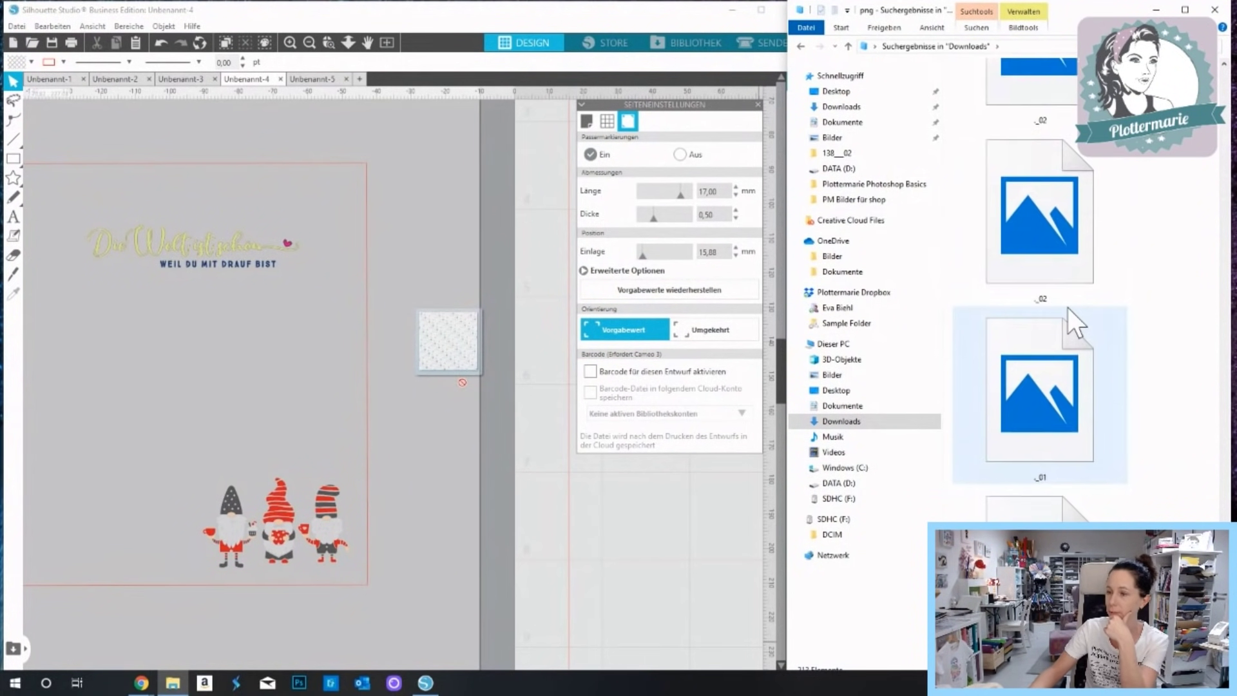
Fill the card rectangle with the flowered wood-plank paper from the Papiere_Freunde_Muster2 folder, close File Explorer and maximize the design window.
{"action": "left_click", "coordinate": [870, 421]}
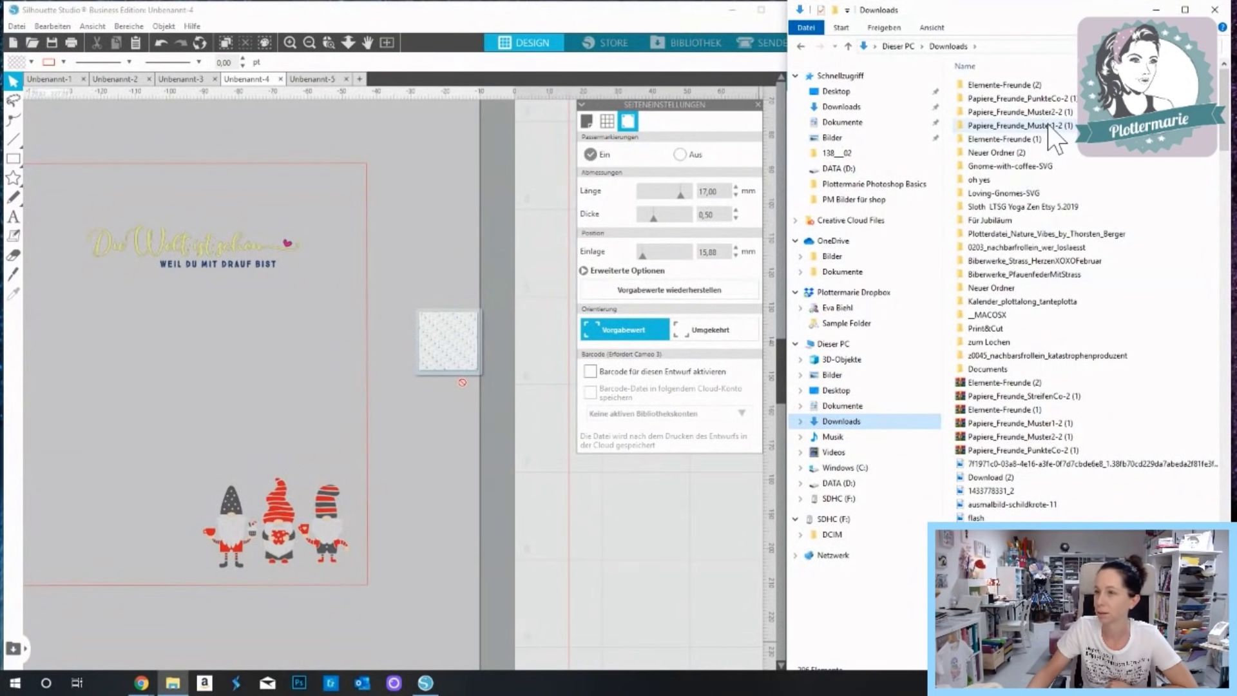
{"action": "double_click", "coordinate": [1053, 111]}
{"action": "double_click", "coordinate": [1015, 99]}
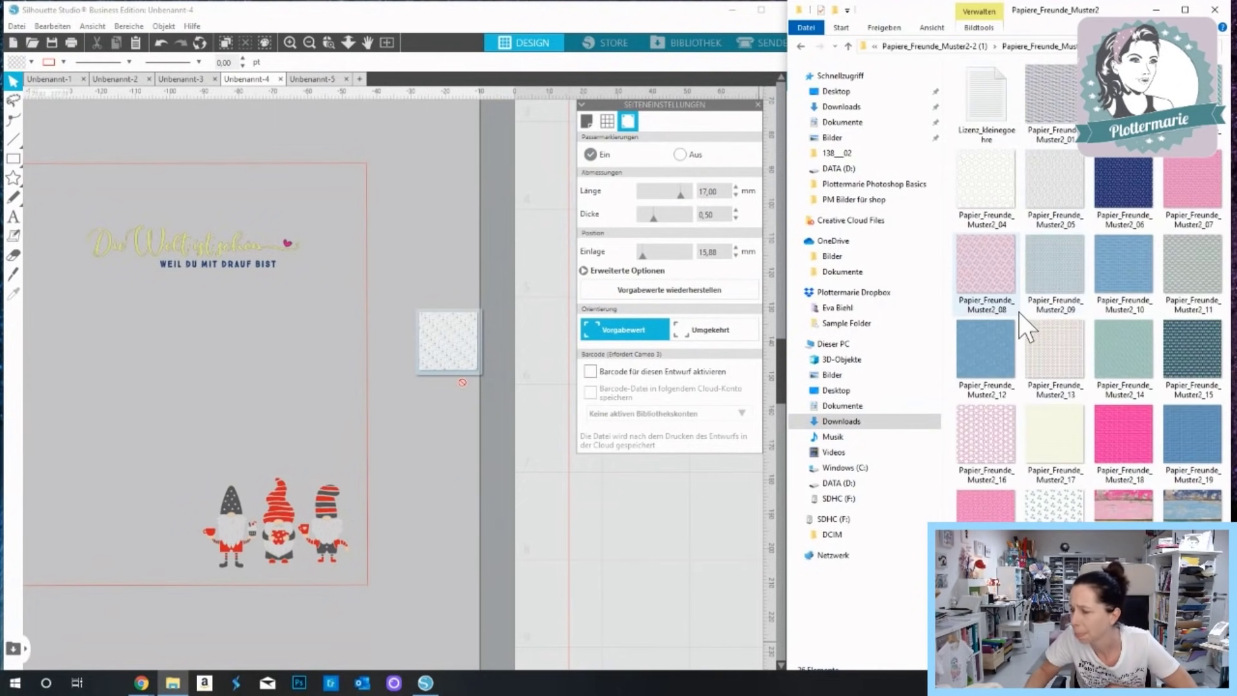
{"action": "left_click_drag", "start_coordinate": [1115, 402], "coordinate": [239, 380]}
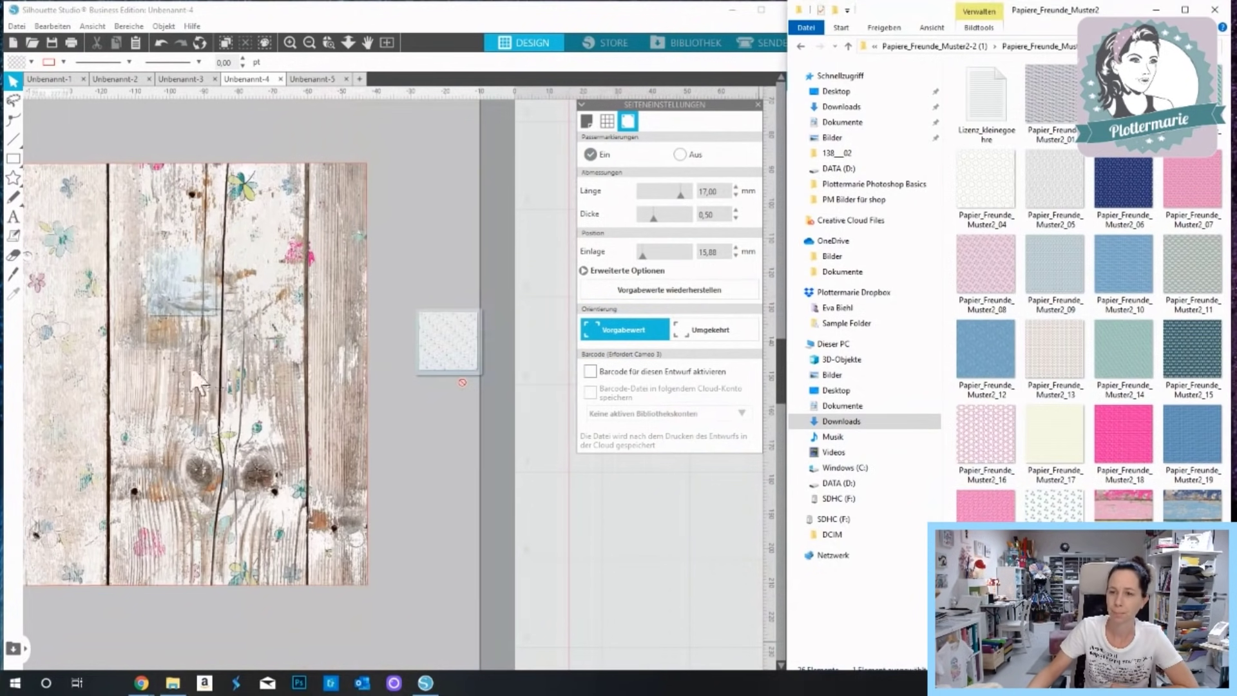
{"action": "left_click", "coordinate": [1215, 10]}
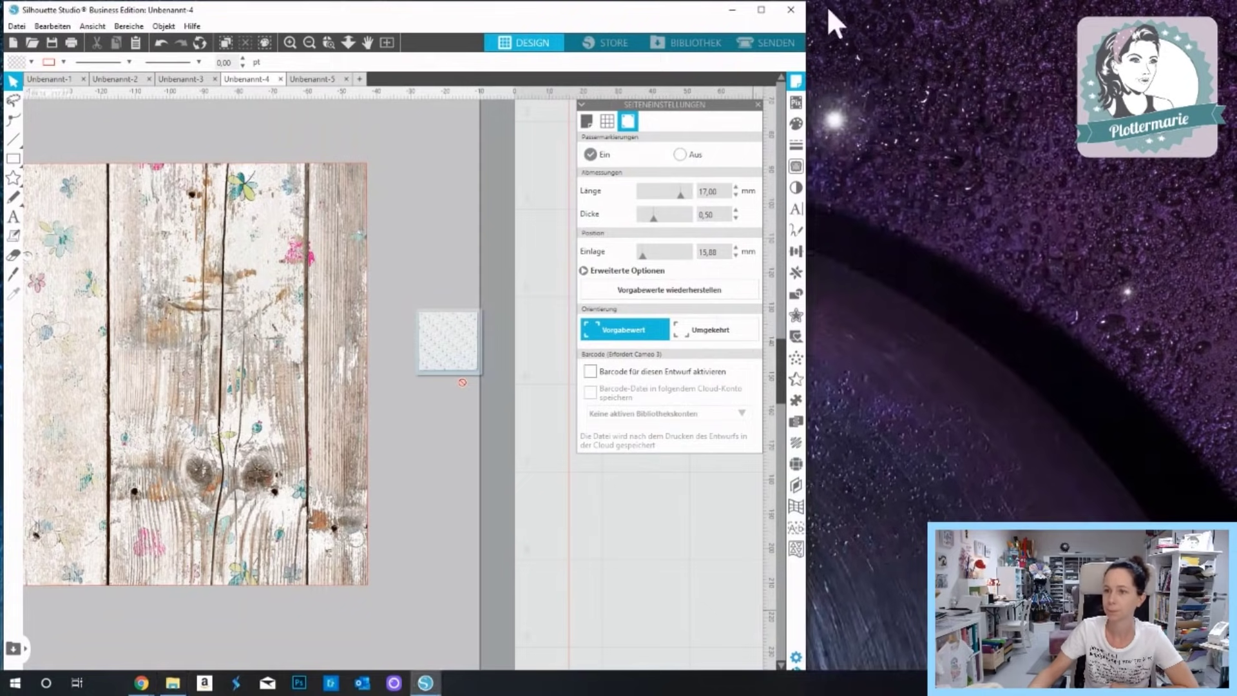
{"action": "left_click", "coordinate": [761, 10]}
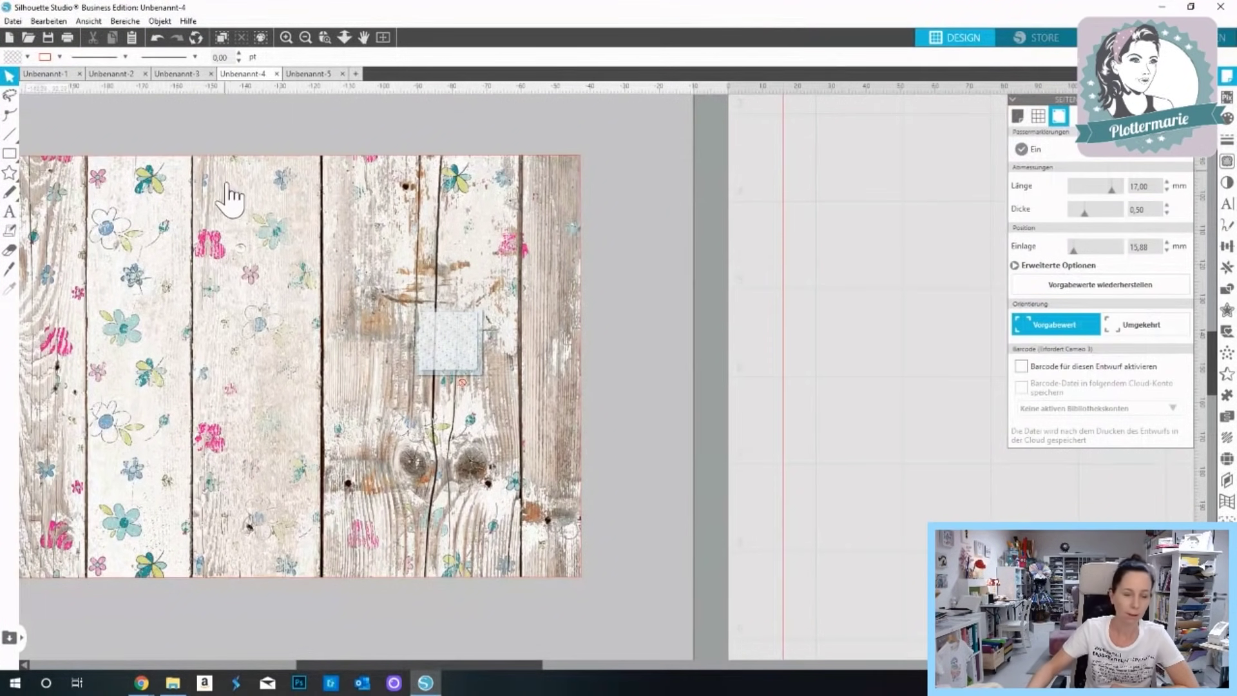
Send the wood-patterned rectangle behind the gnomes and lettering, set its fill transparency to 57% and leave it deselected.
{"action": "right_click", "coordinate": [232, 255]}
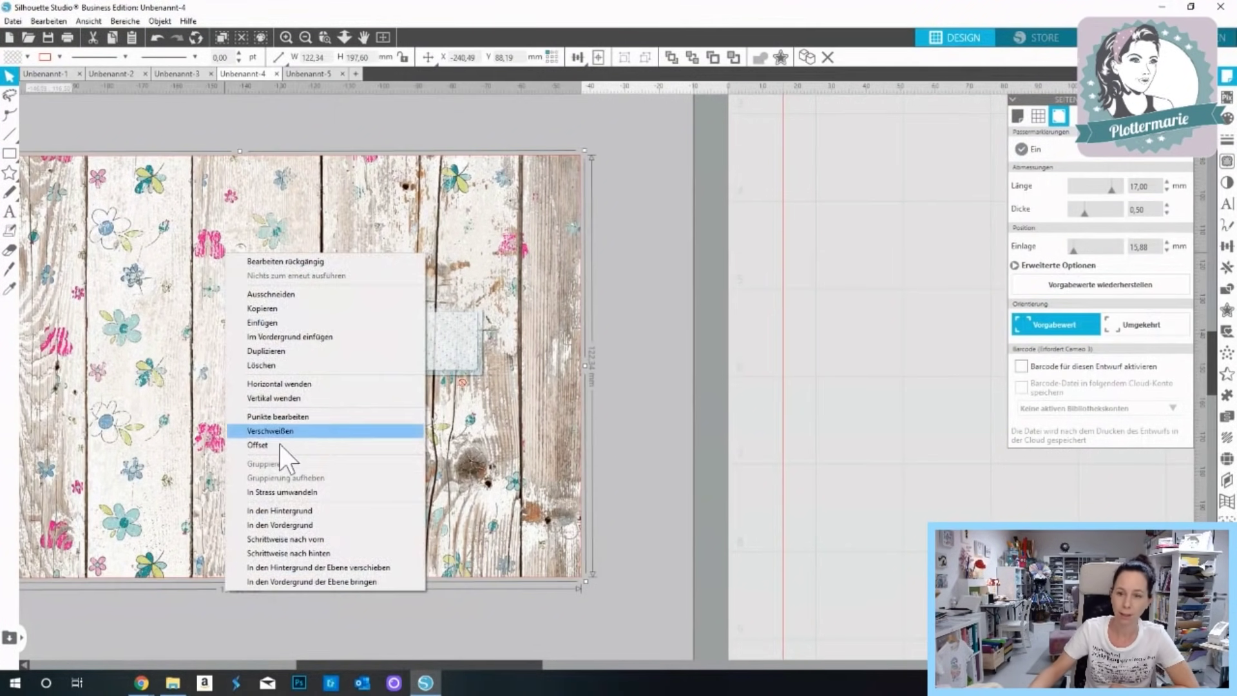
{"action": "left_click", "coordinate": [279, 510]}
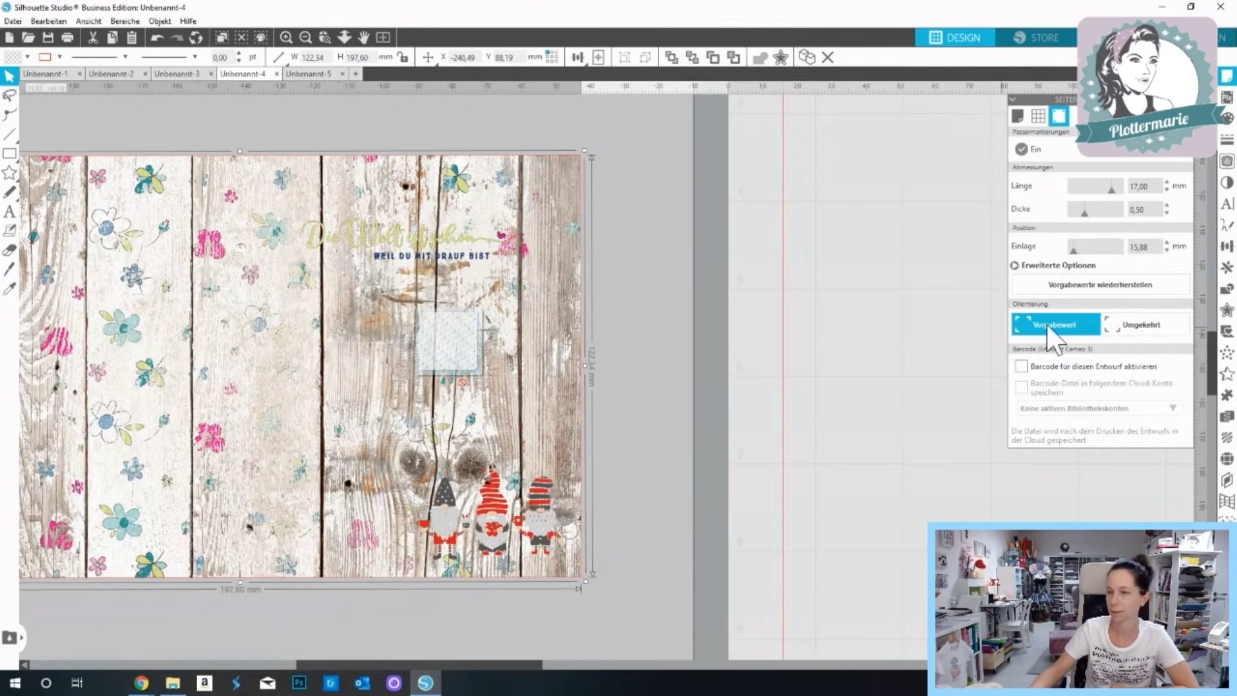
{"action": "left_click", "coordinate": [1227, 118]}
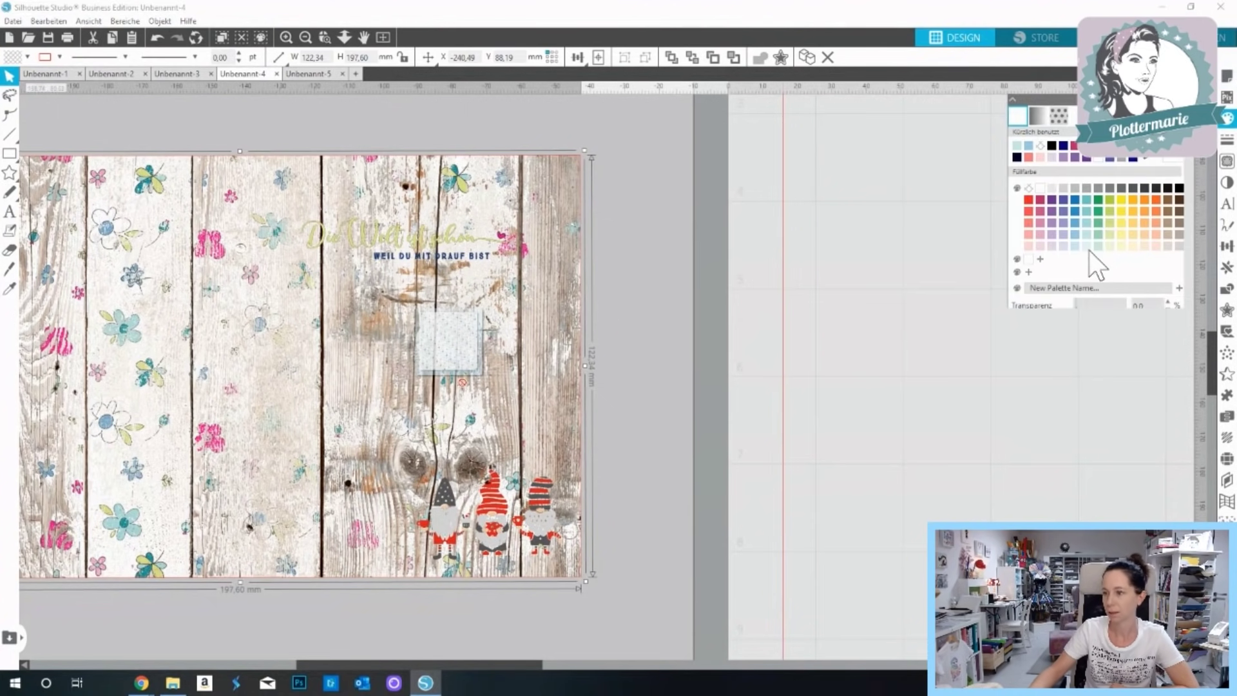
{"action": "left_click_drag", "start_coordinate": [1074, 304], "coordinate": [1104, 313]}
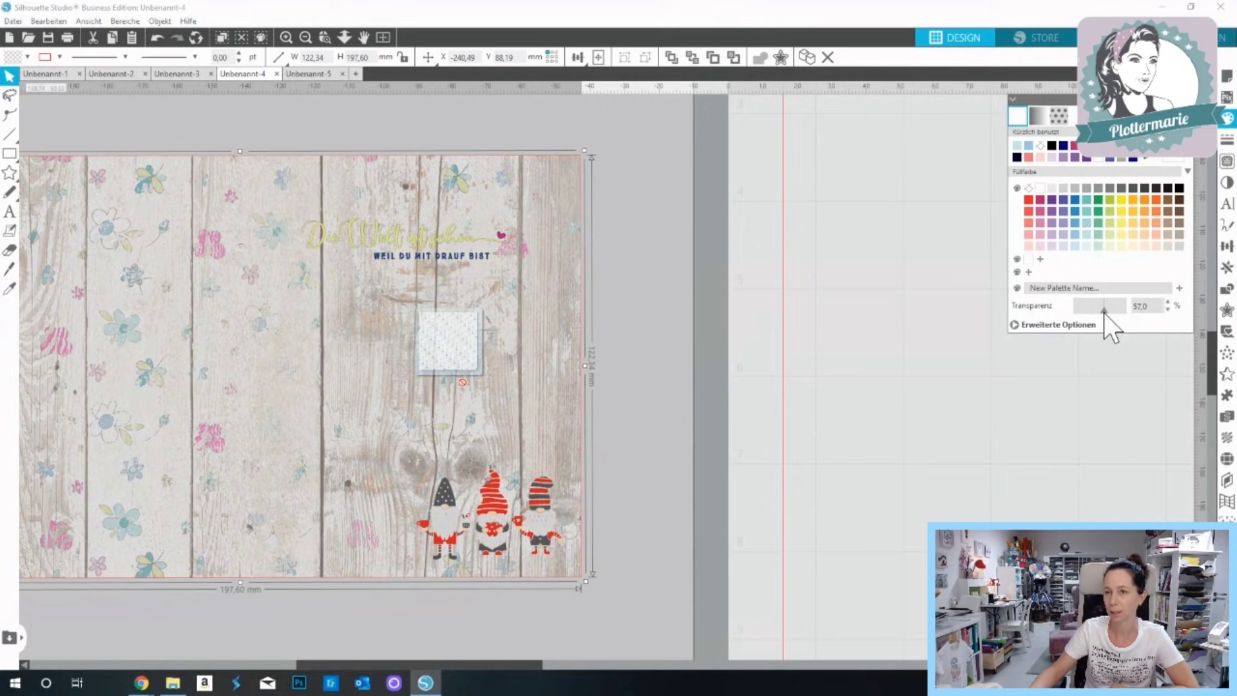
{"action": "left_click", "coordinate": [725, 378]}
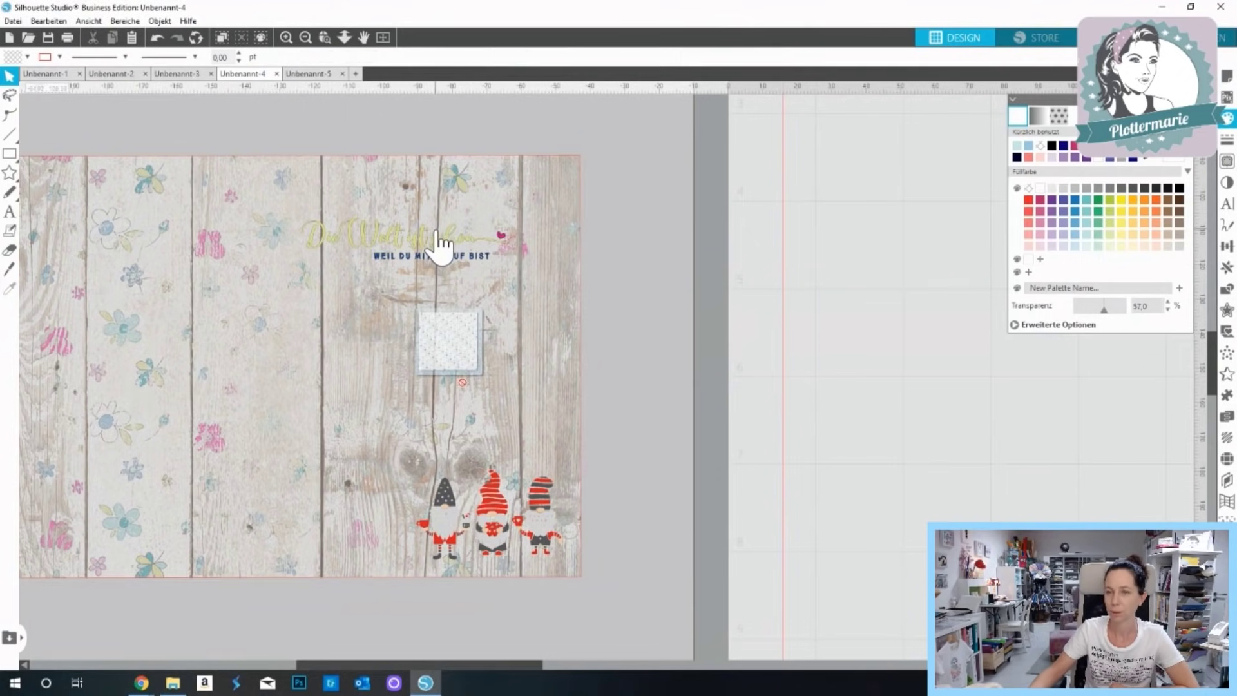
Replace the Die Welt ist schön lettering with a two-line text: a first name above "ischliebdisch".
{"action": "left_click_drag", "start_coordinate": [440, 243], "coordinate": [741, 271]}
{"action": "key", "text": "Delete"}
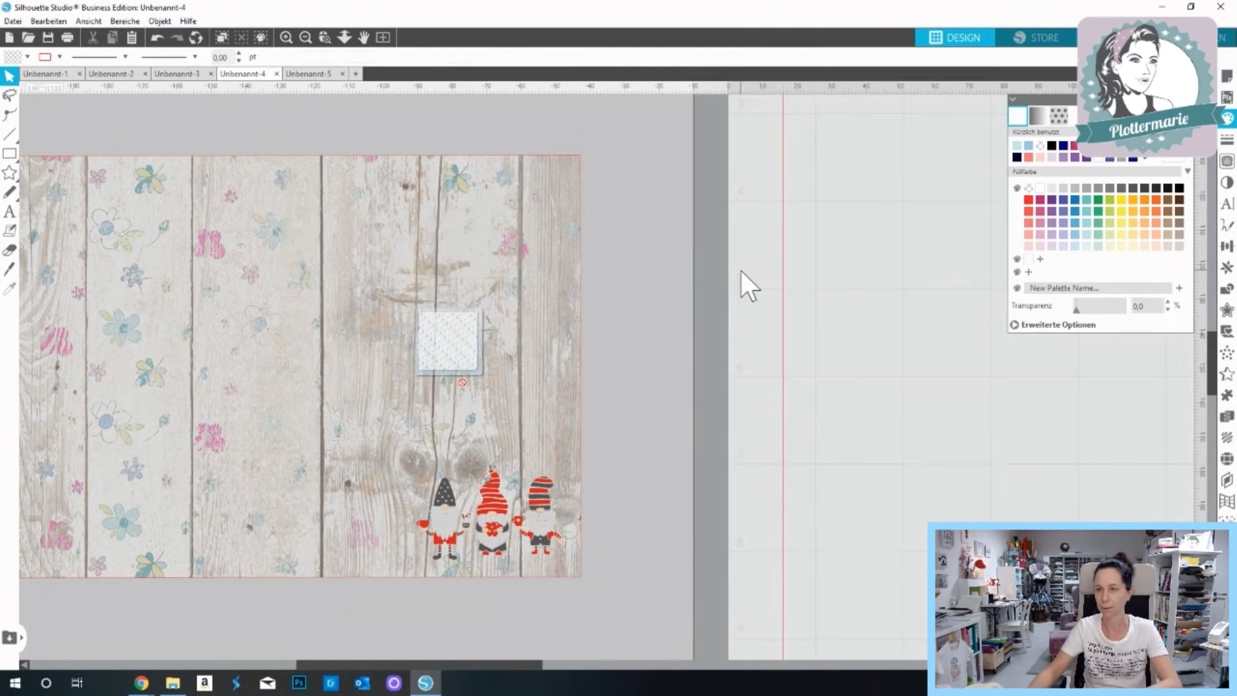
{"action": "left_click", "coordinate": [10, 212]}
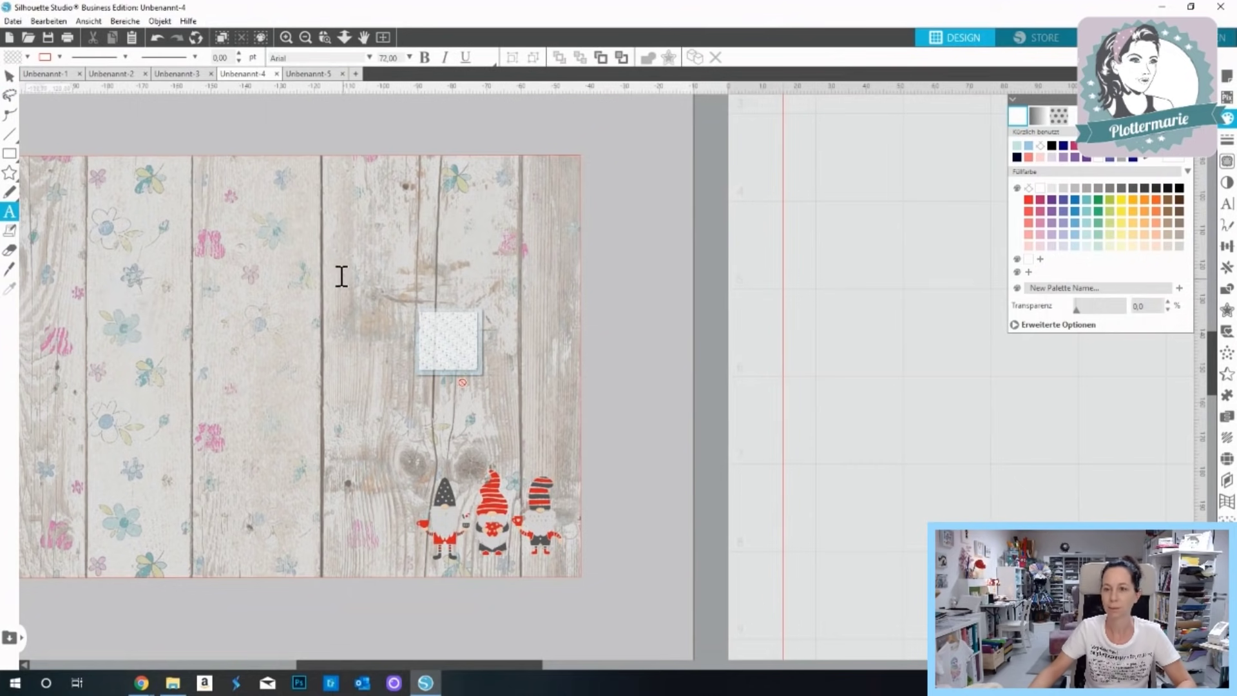
{"action": "left_click", "coordinate": [339, 275]}
{"action": "type", "text": "Kati"}
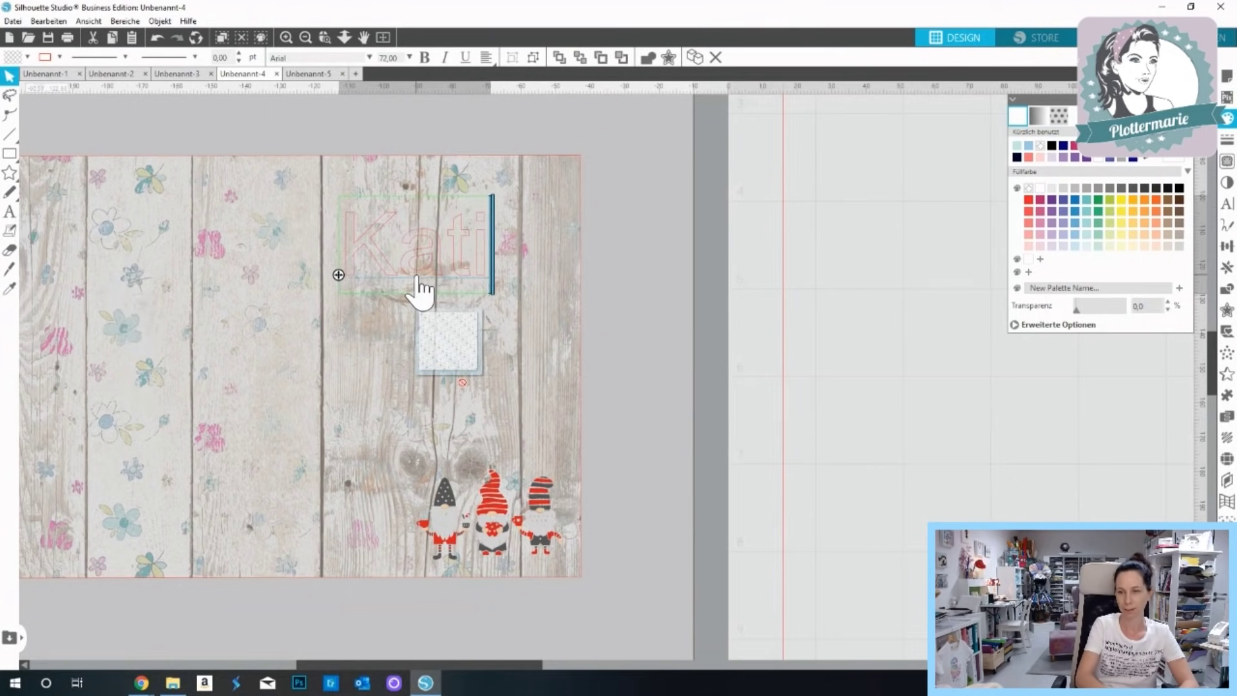
{"action": "key", "text": "Return"}
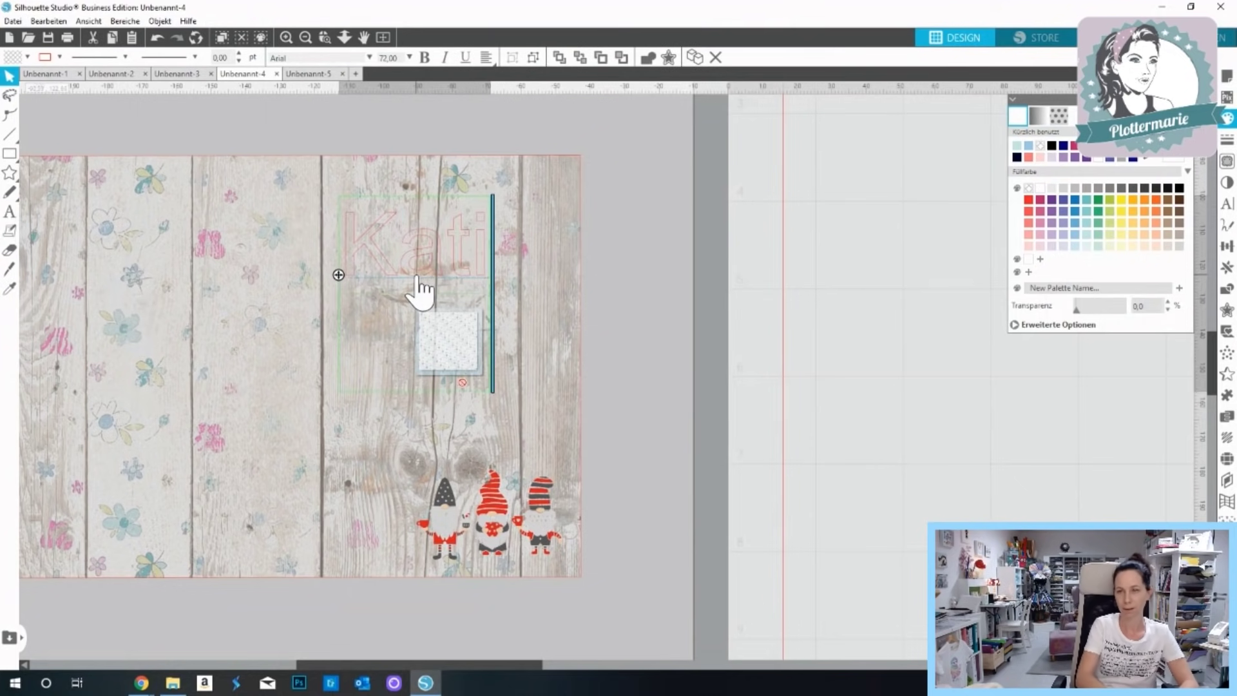
{"action": "type", "text": "ischliebdisch"}
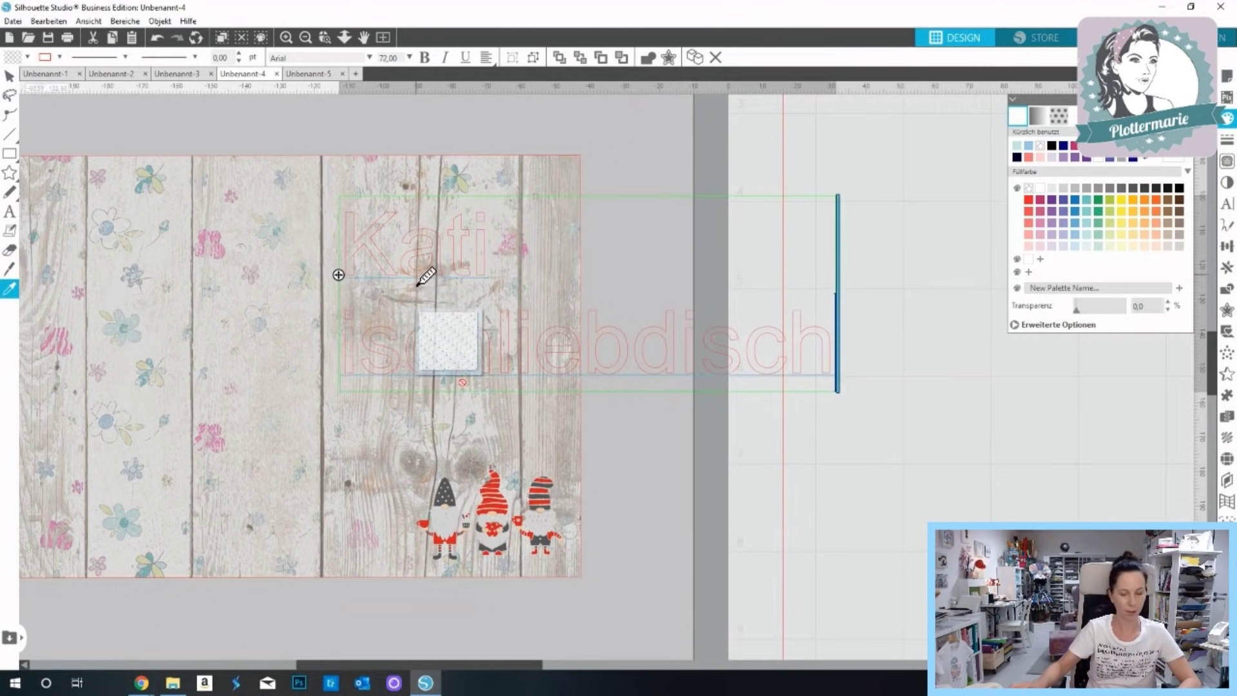
Set the whole two-line text in the Children Funny font.
{"action": "key", "text": "ctrl+a"}
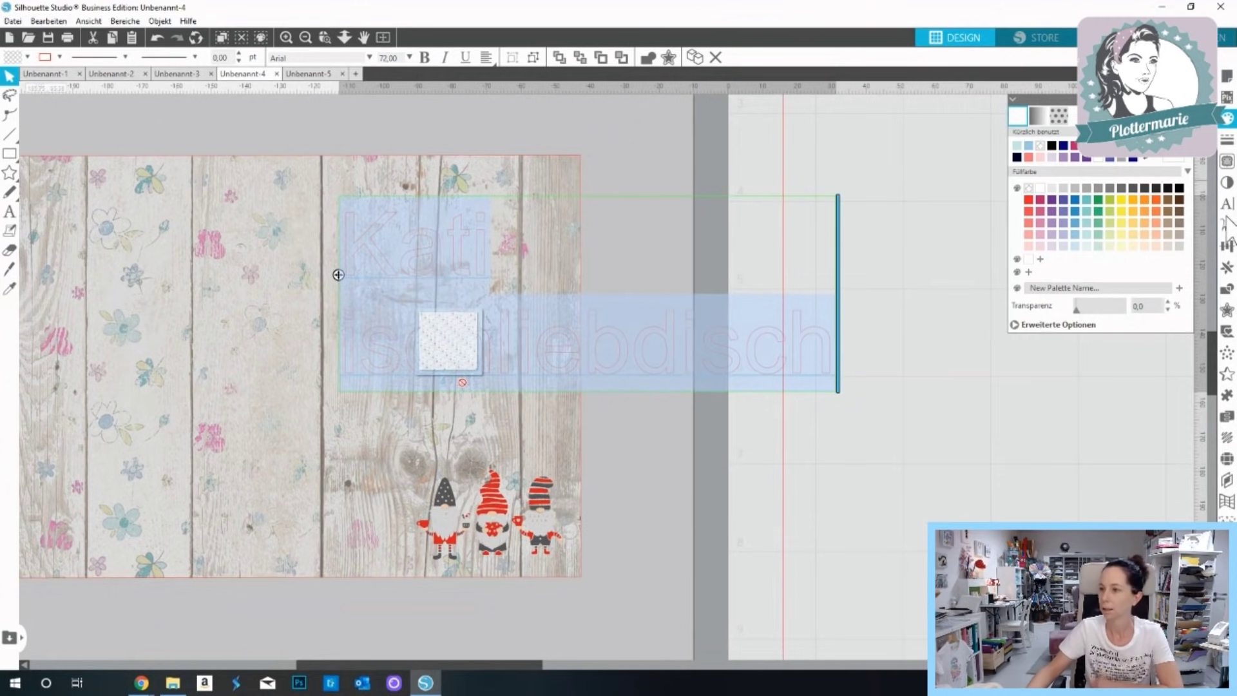
{"action": "left_click", "coordinate": [1227, 205]}
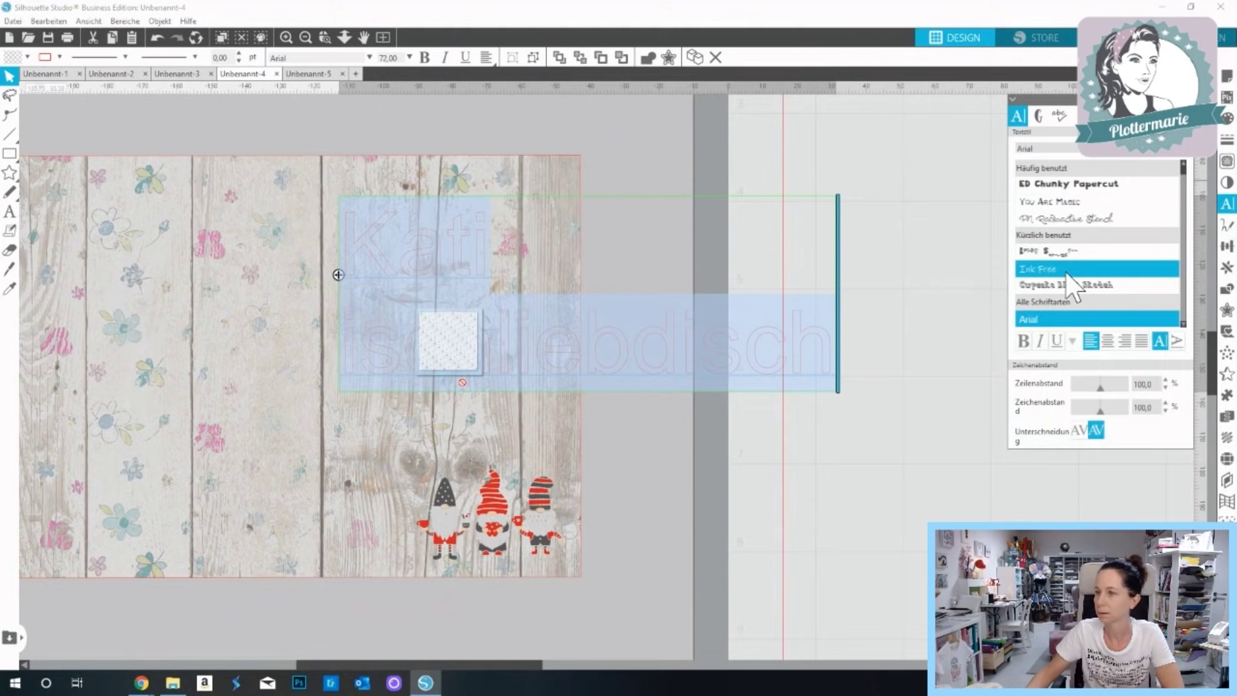
{"action": "scroll", "coordinate": [1066, 273], "scroll_direction": "down", "scroll_amount": 5}
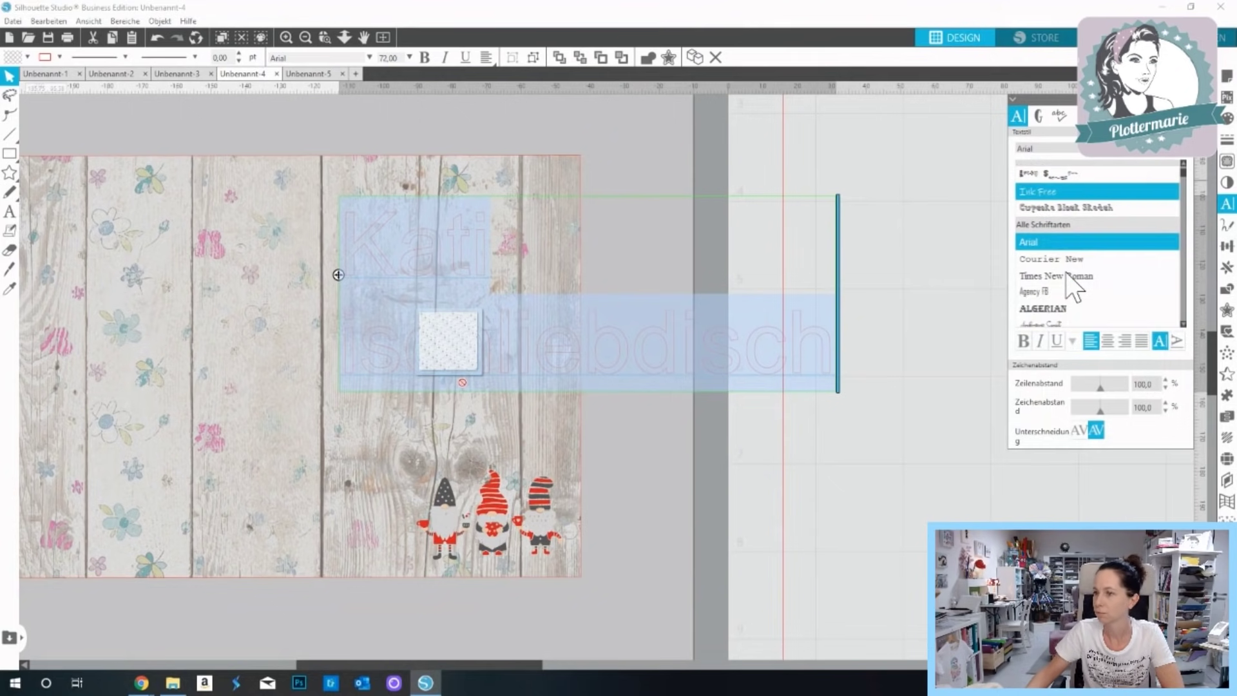
{"action": "left_click", "coordinate": [1058, 237]}
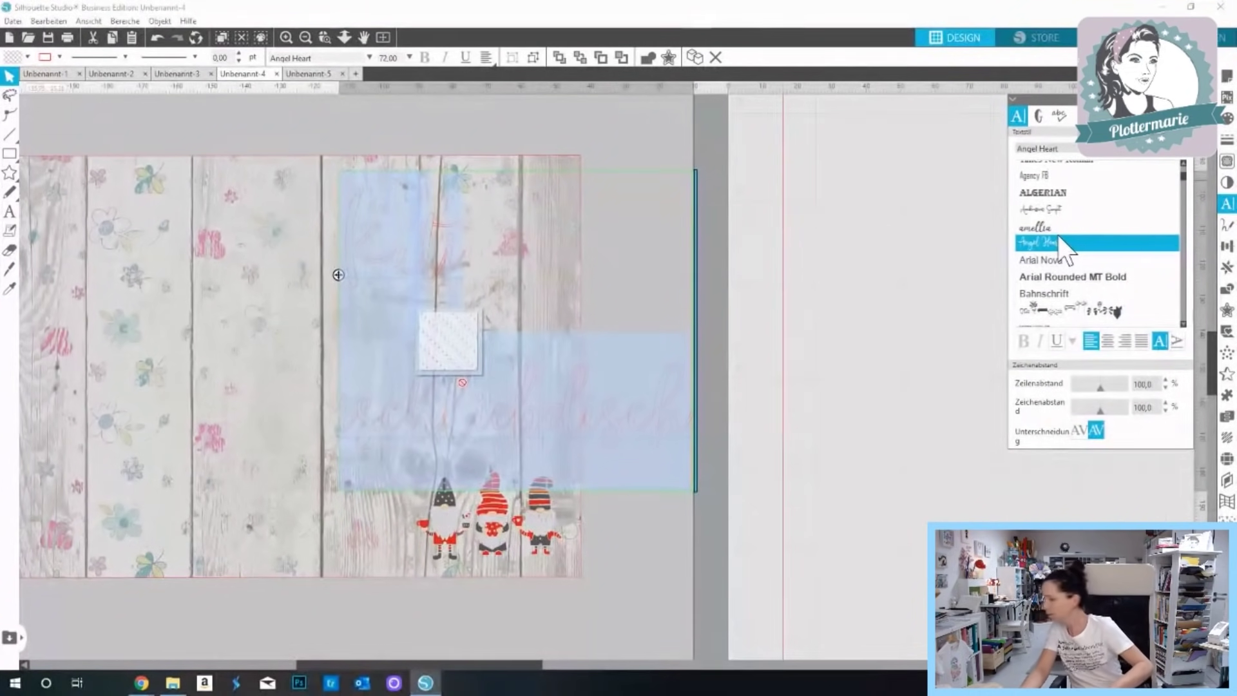
{"action": "scroll", "coordinate": [1057, 236], "scroll_direction": "down", "scroll_amount": 5}
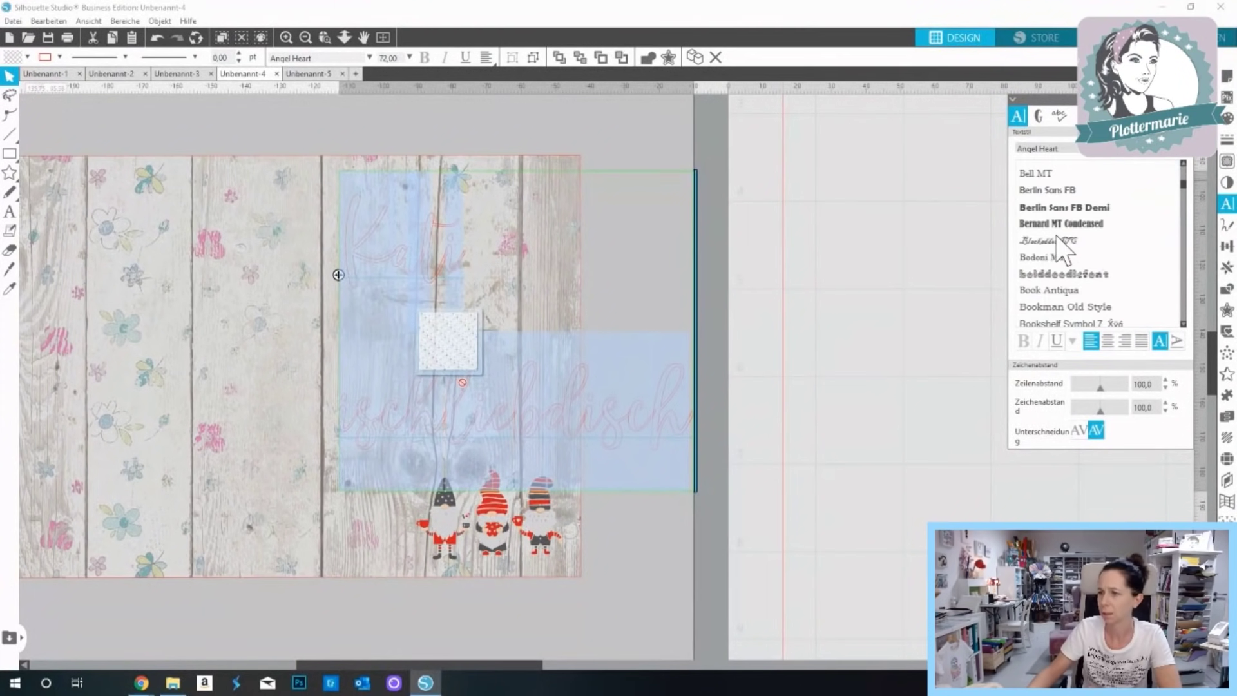
{"action": "scroll", "coordinate": [1058, 280], "scroll_direction": "down", "scroll_amount": 5}
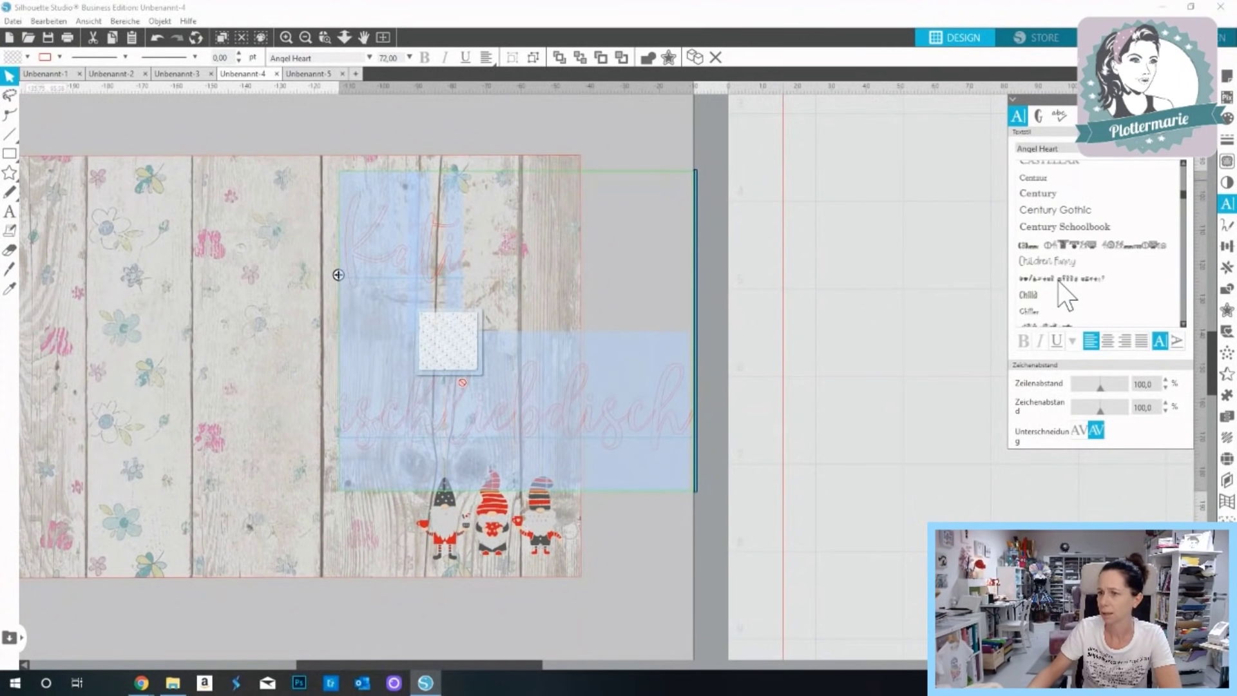
{"action": "left_click", "coordinate": [1060, 263]}
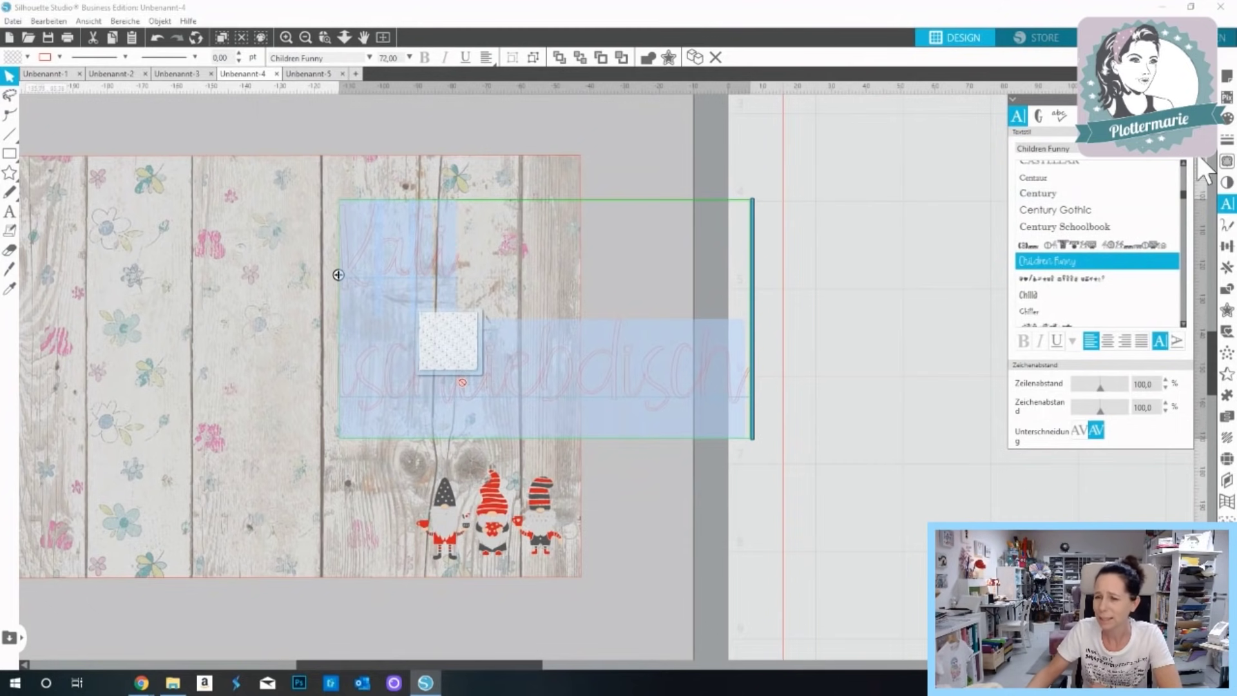
Finish editing the two-line text and give it a bright red fill.
{"action": "left_click", "coordinate": [1227, 118]}
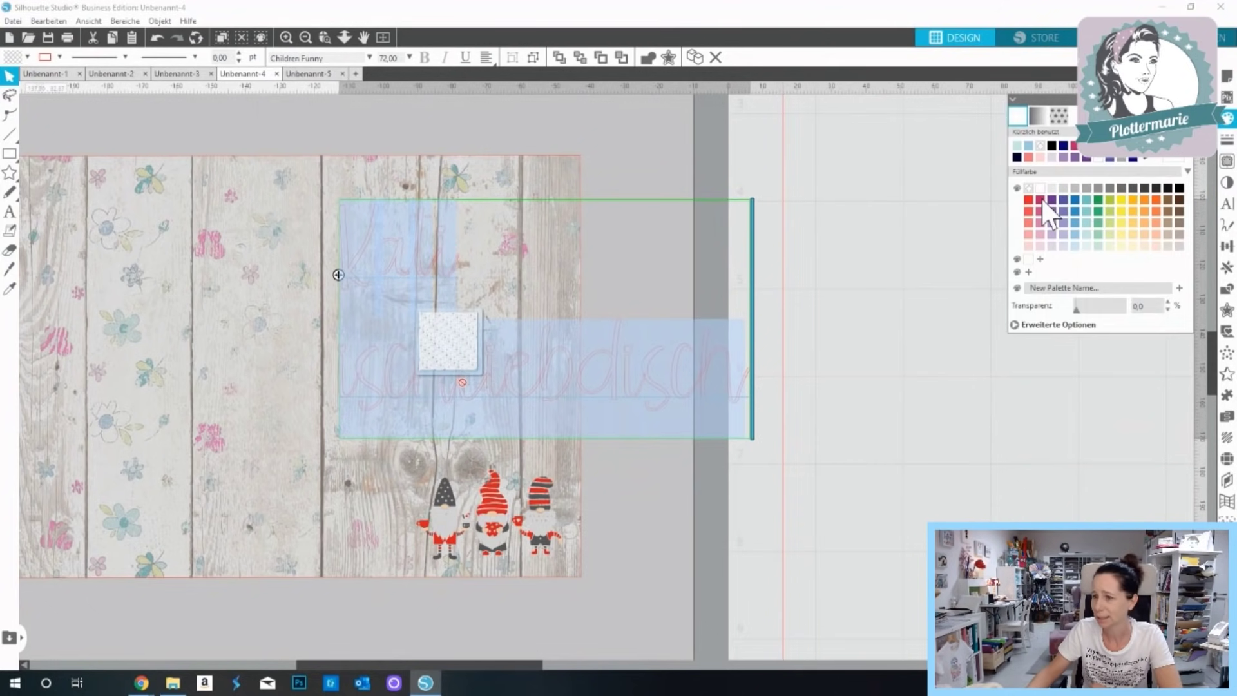
{"action": "left_click", "coordinate": [1042, 199]}
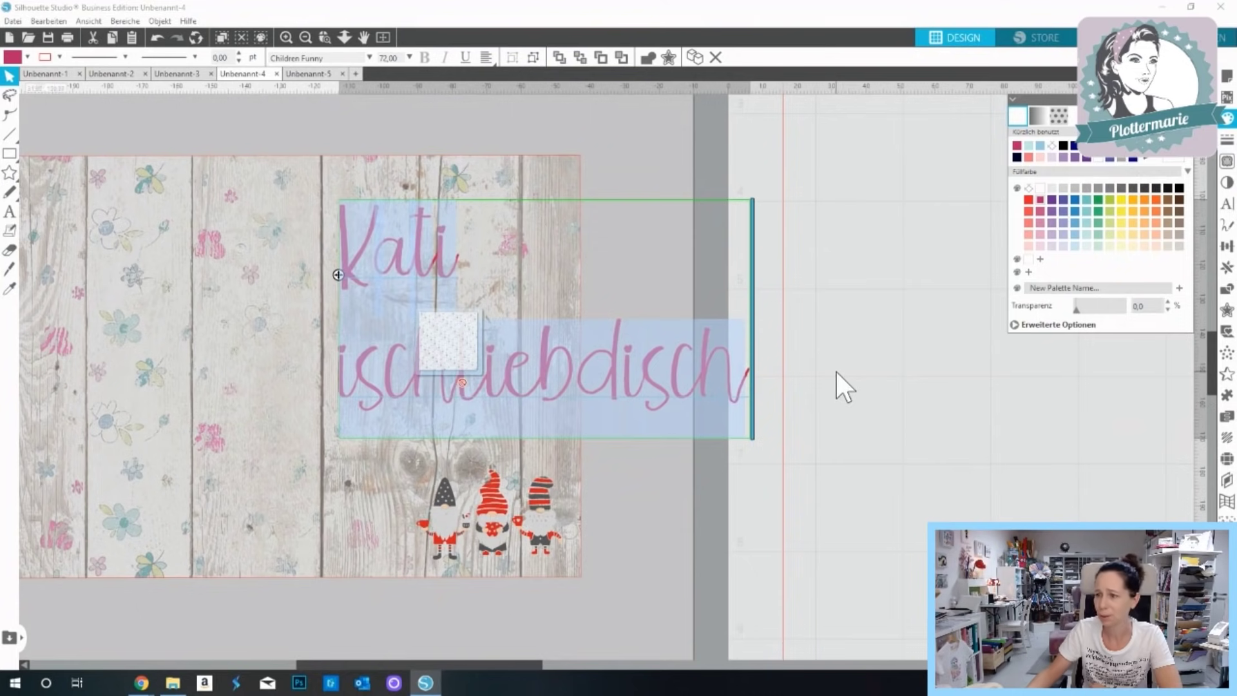
{"action": "left_click", "coordinate": [1227, 203]}
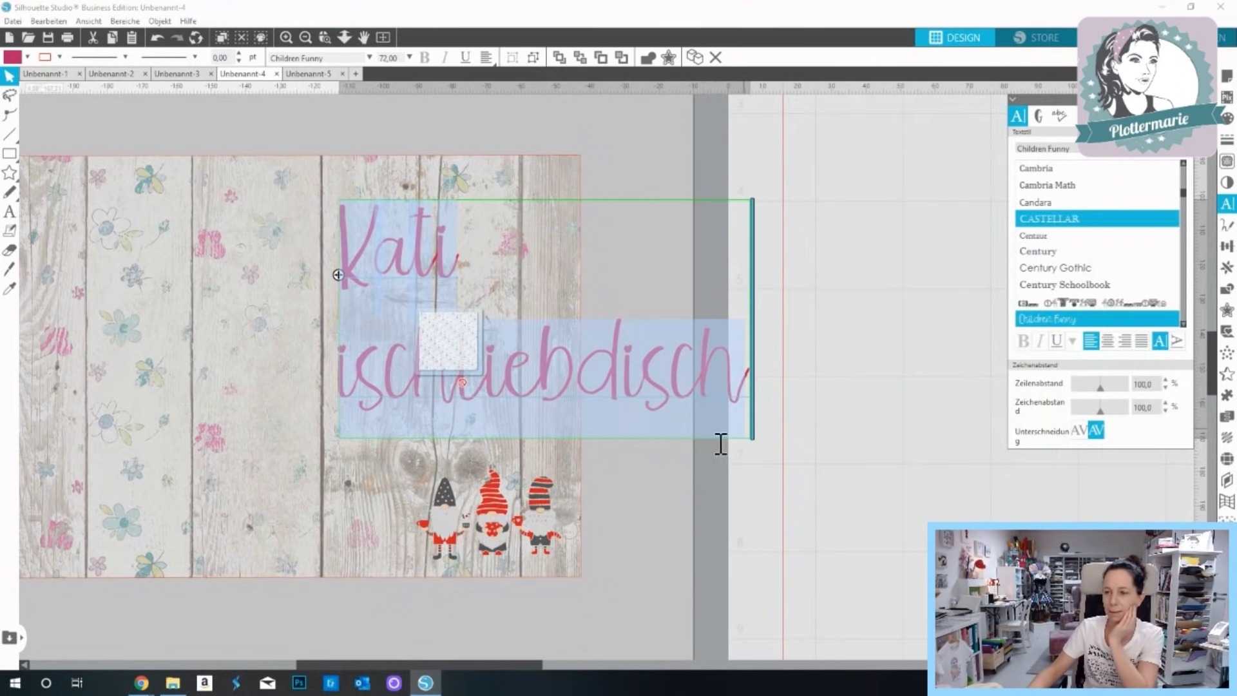
{"action": "key", "text": "Escape"}
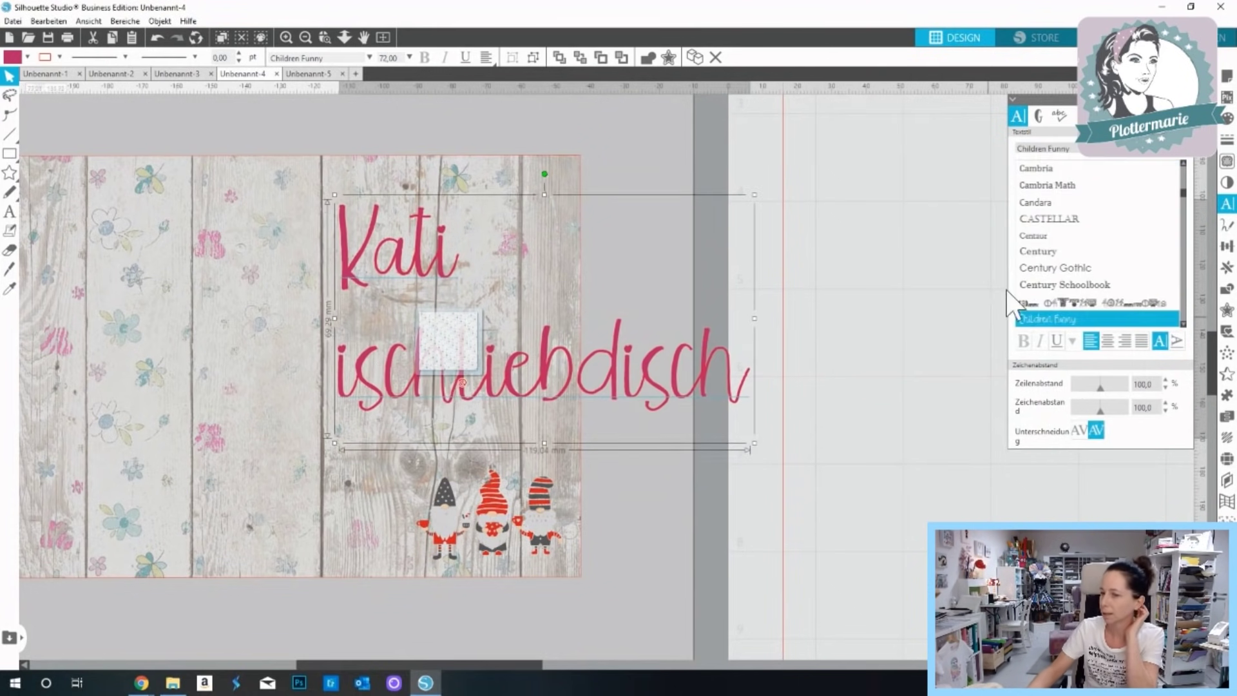
{"action": "left_click", "coordinate": [1228, 119]}
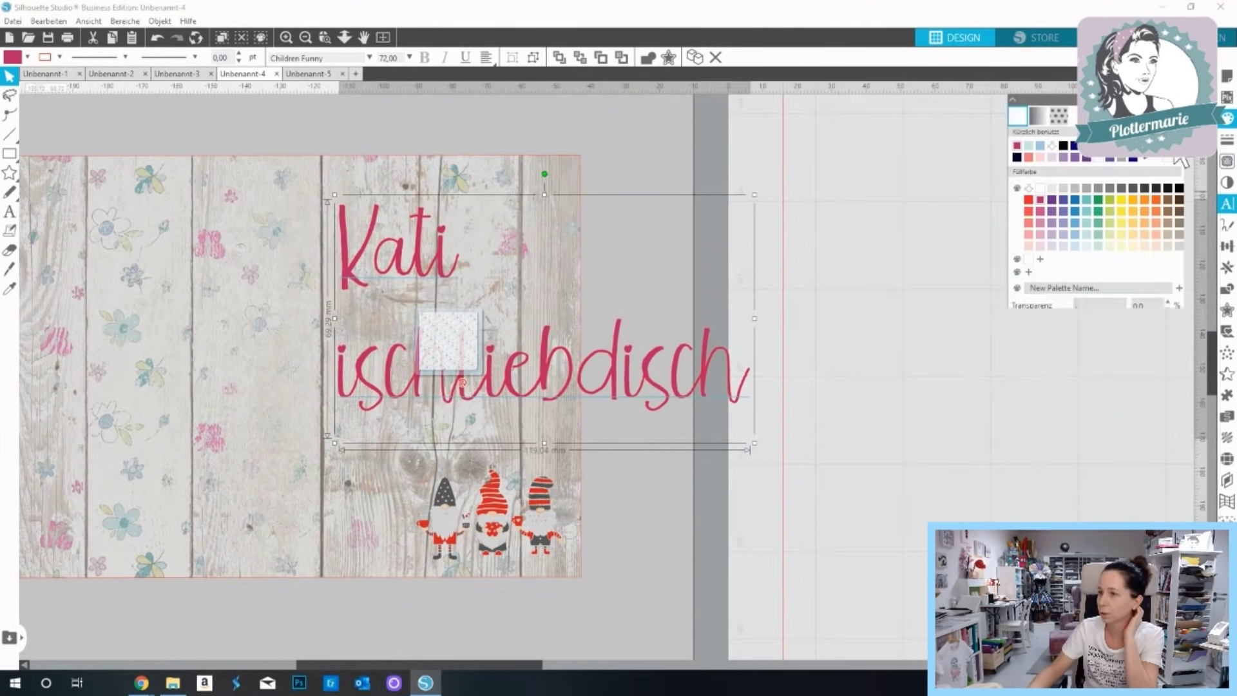
{"action": "left_click", "coordinate": [1029, 199]}
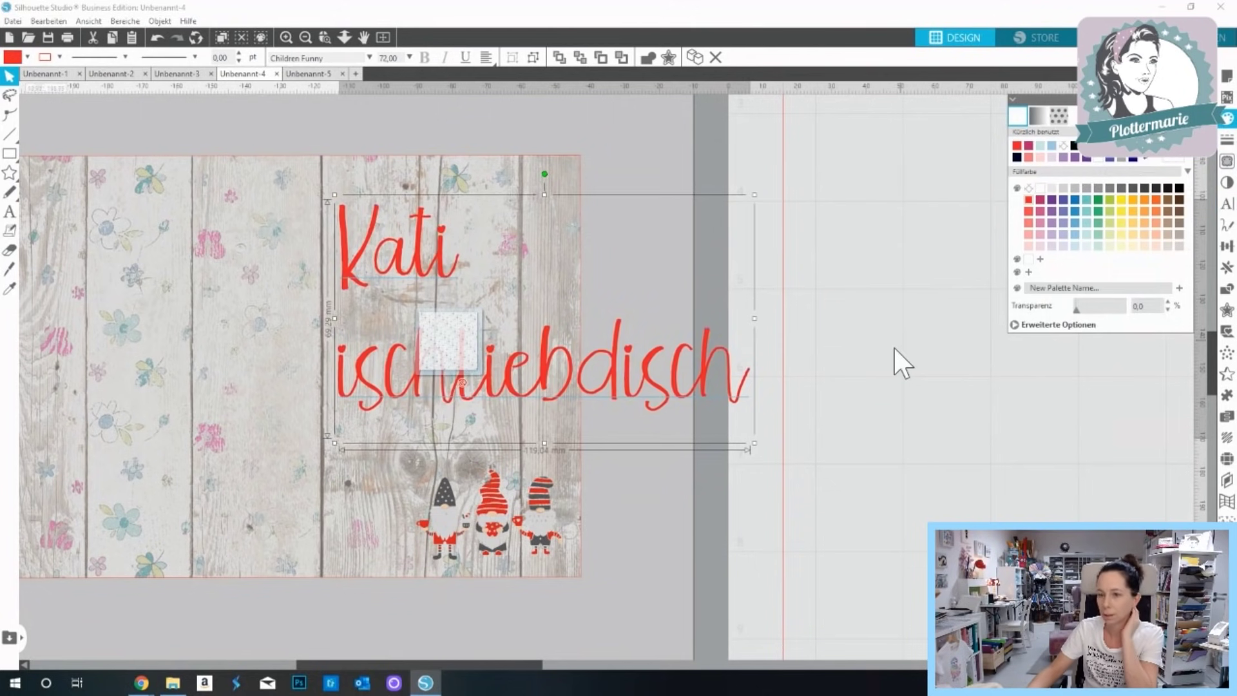
{"action": "left_click", "coordinate": [1029, 211]}
{"action": "left_click", "coordinate": [1029, 200]}
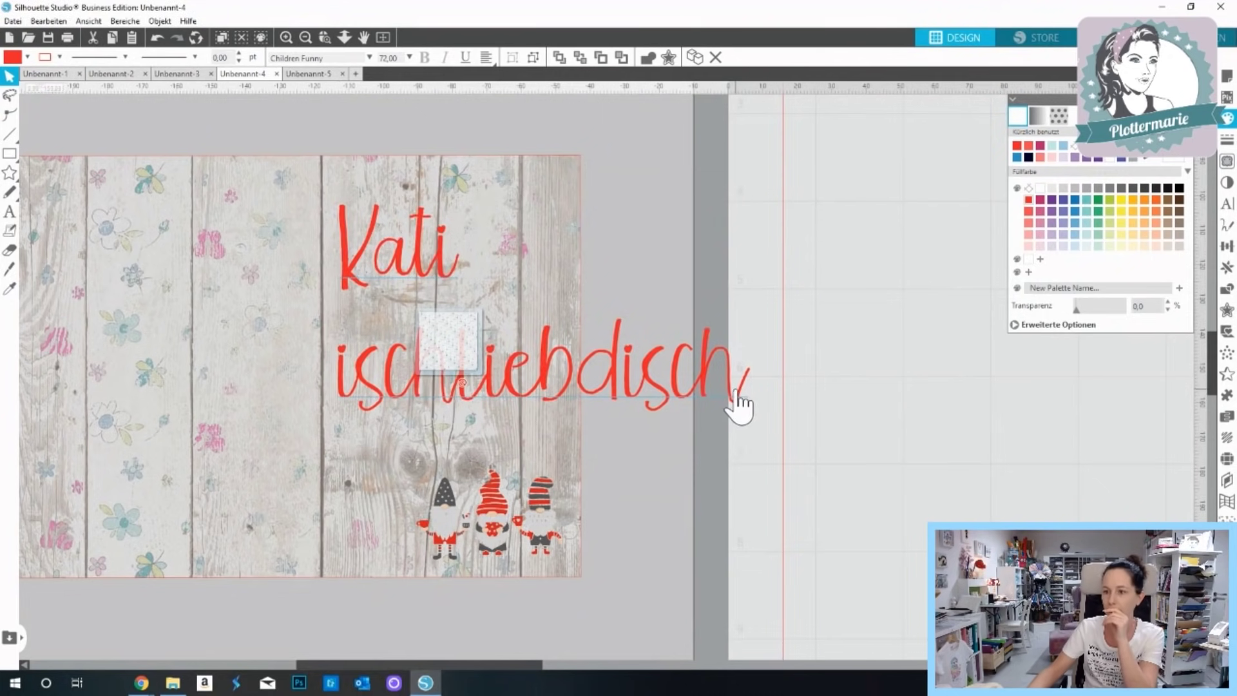
Scale the red text down to about 36 pt and place it in the upper right part of the card, above the gnomes.
{"action": "left_click_drag", "start_coordinate": [754, 443], "coordinate": [531, 355]}
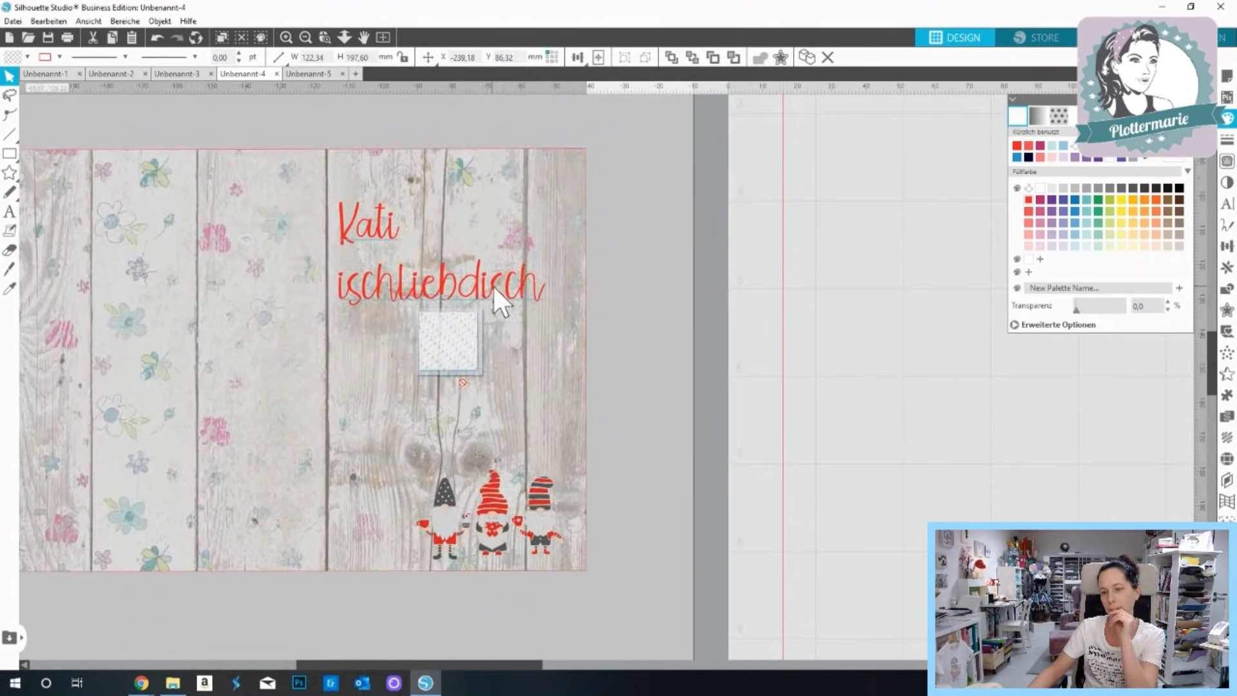
{"action": "left_click", "coordinate": [413, 293]}
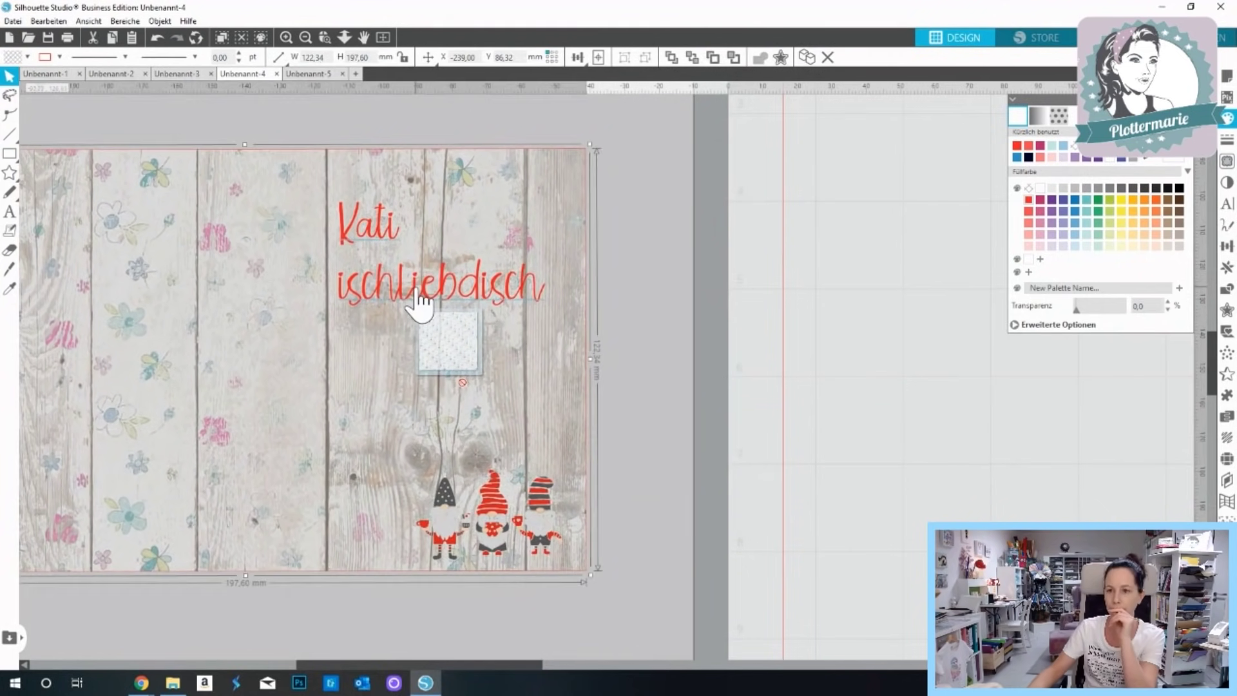
{"action": "left_click_drag", "start_coordinate": [417, 287], "coordinate": [430, 291]}
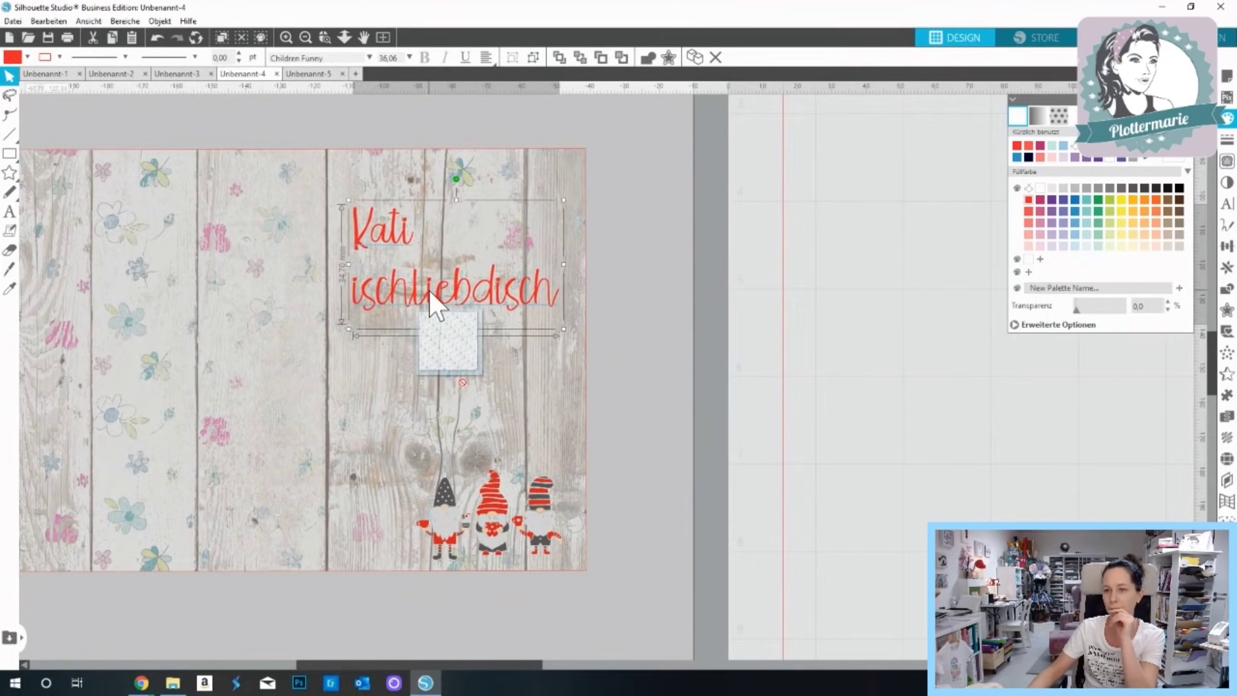
{"action": "left_click", "coordinate": [701, 335]}
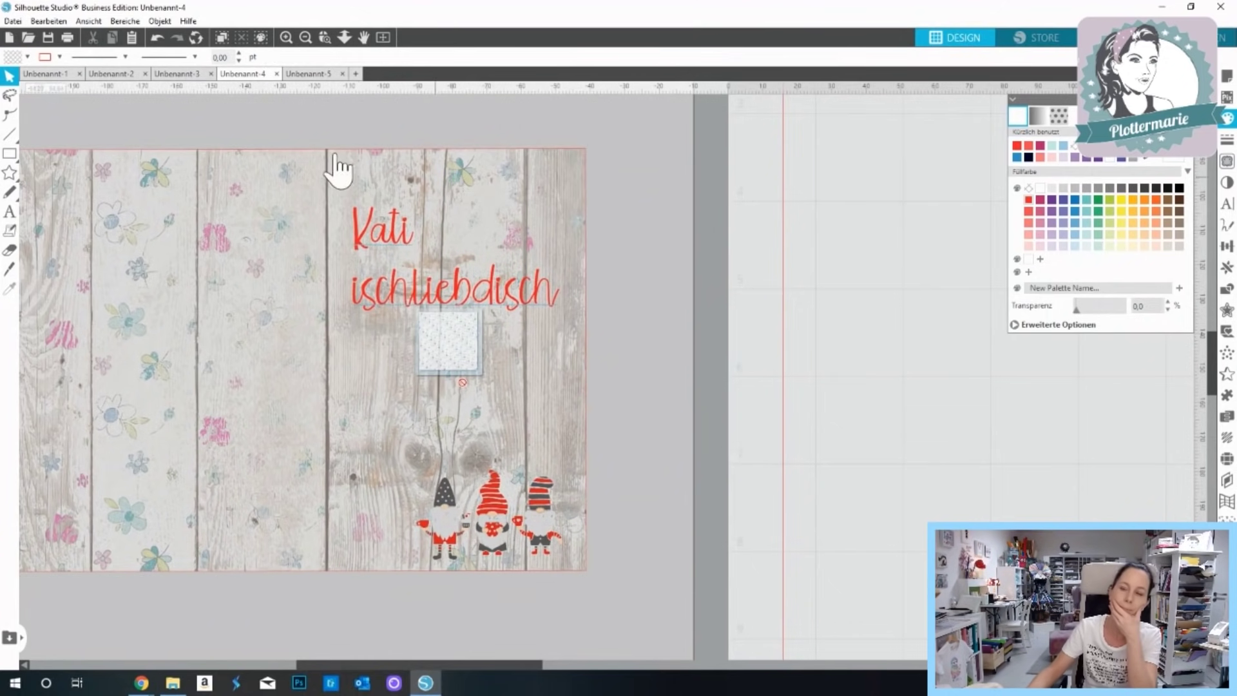
Look up the Love Struck font in the text style settings by its name.
{"action": "left_click", "coordinate": [1227, 204]}
{"action": "scroll", "coordinate": [1107, 286], "scroll_direction": "down", "scroll_amount": 5}
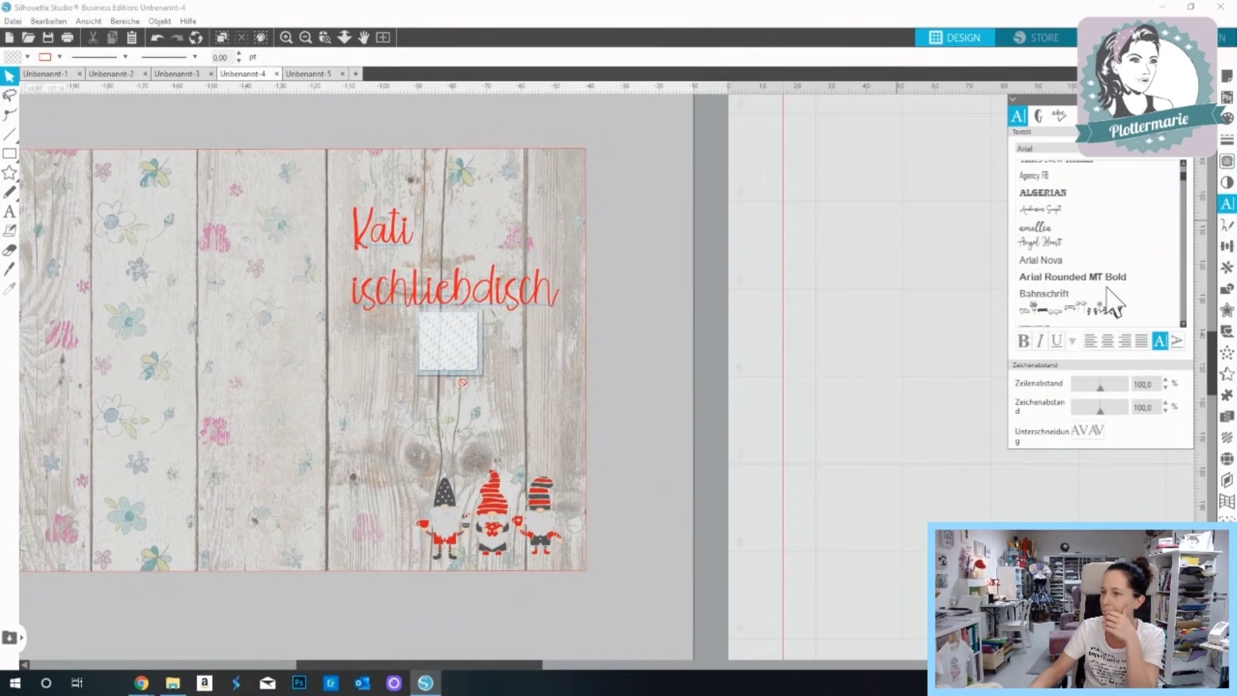
{"action": "scroll", "coordinate": [1107, 287], "scroll_direction": "down", "scroll_amount": 5}
{"action": "scroll", "coordinate": [1107, 287], "scroll_direction": "down", "scroll_amount": 5}
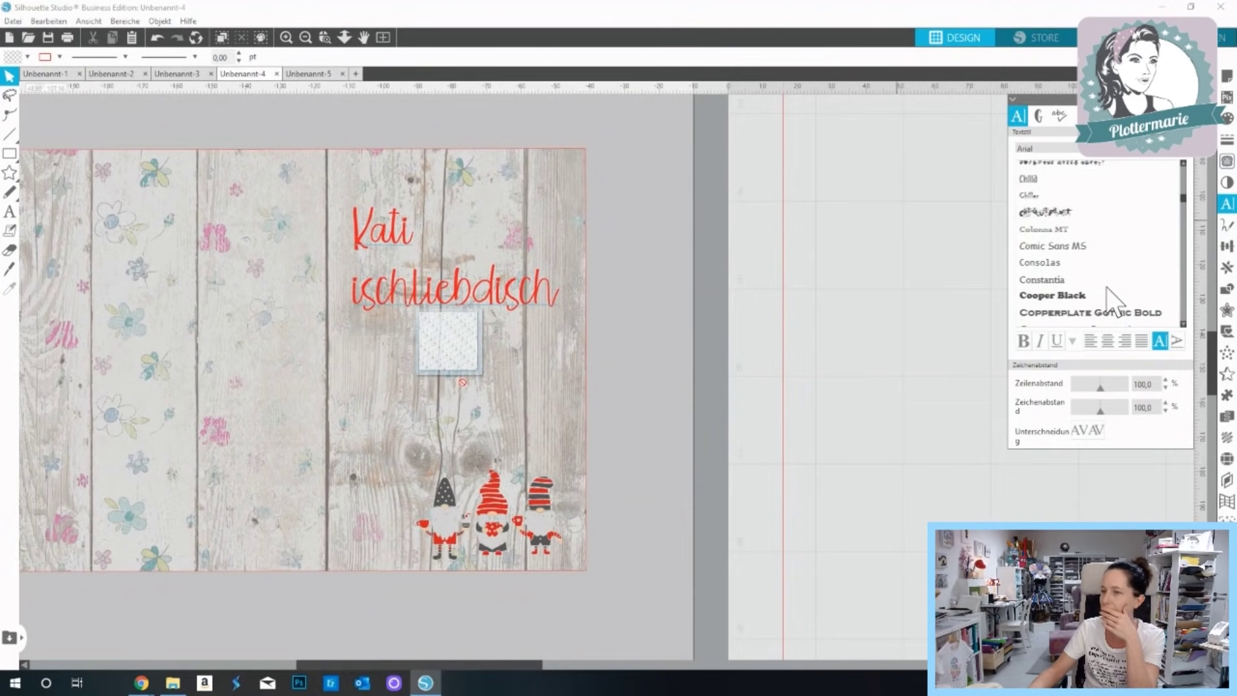
{"action": "left_click", "coordinate": [1029, 149]}
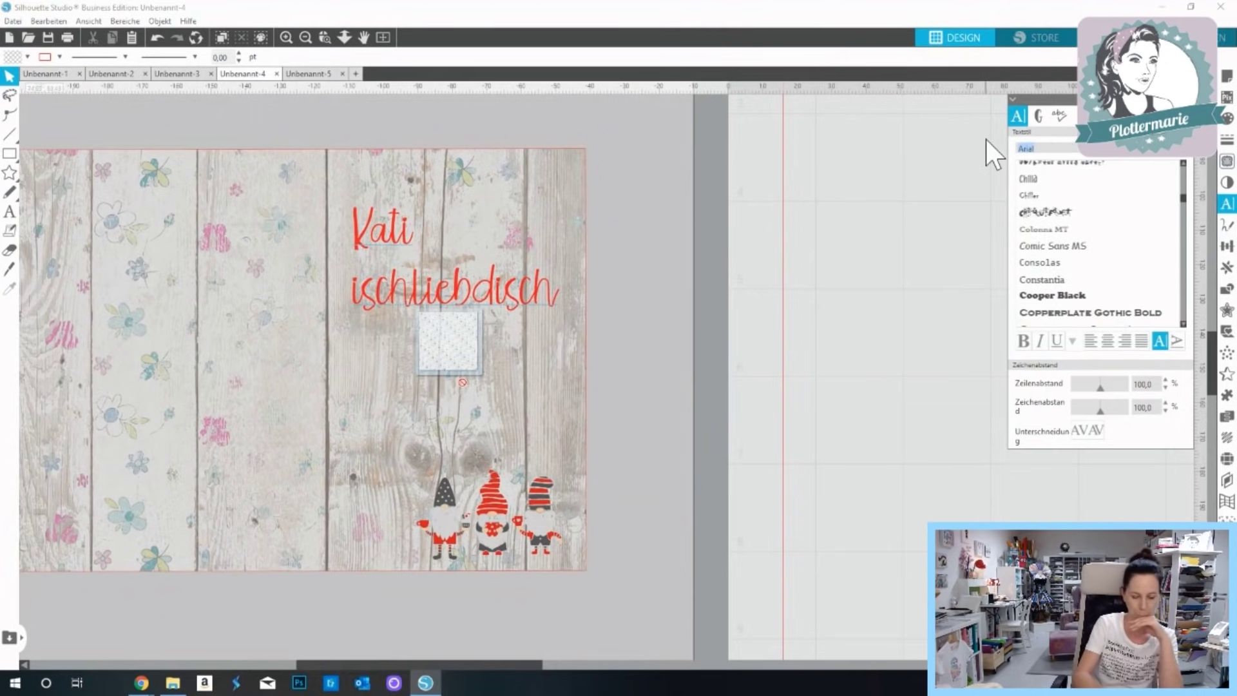
{"action": "type", "text": "love Struck"}
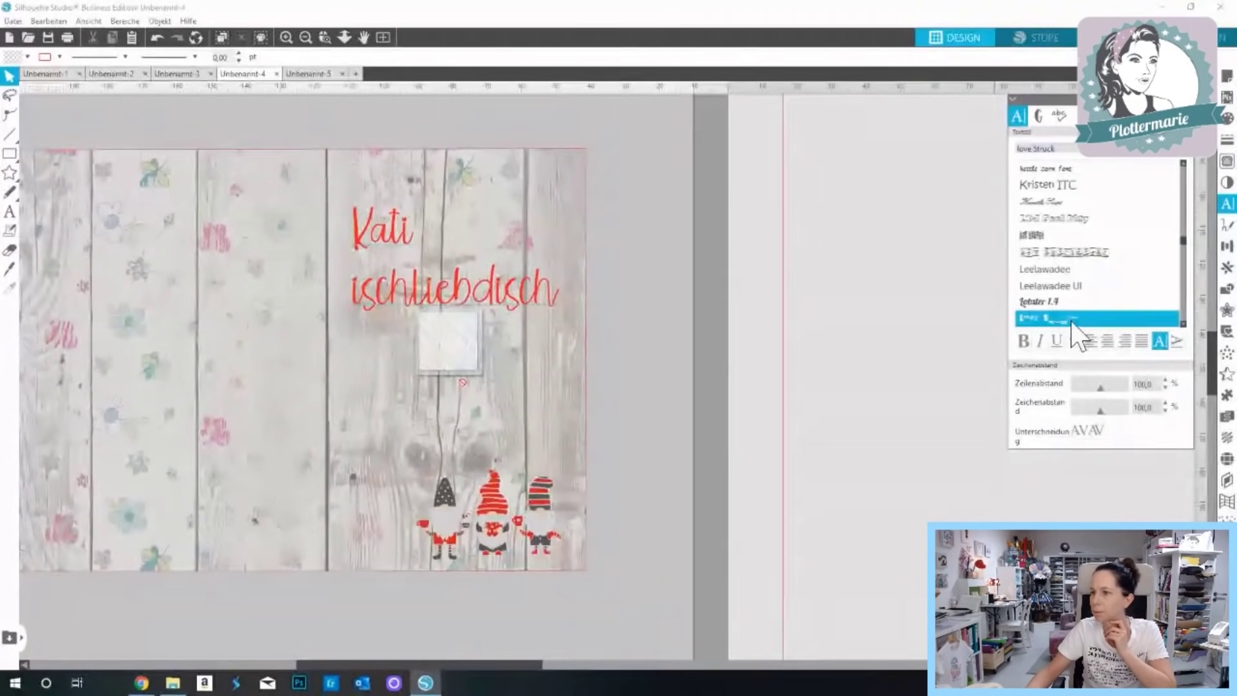
Insert the three-heart cluster and the dashed-heart glyphs of the Love Struck font into the design.
{"action": "left_click", "coordinate": [1038, 116]}
{"action": "scroll", "coordinate": [1129, 258], "scroll_direction": "down", "scroll_amount": 5}
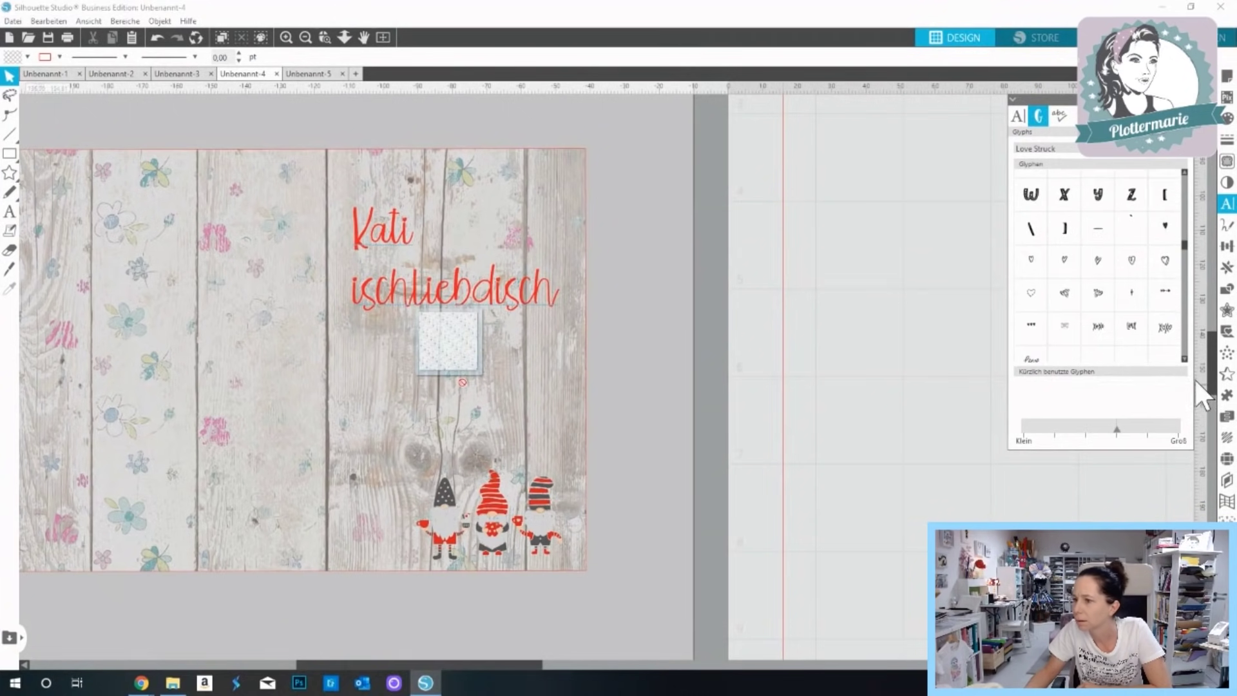
{"action": "left_click", "coordinate": [1066, 292]}
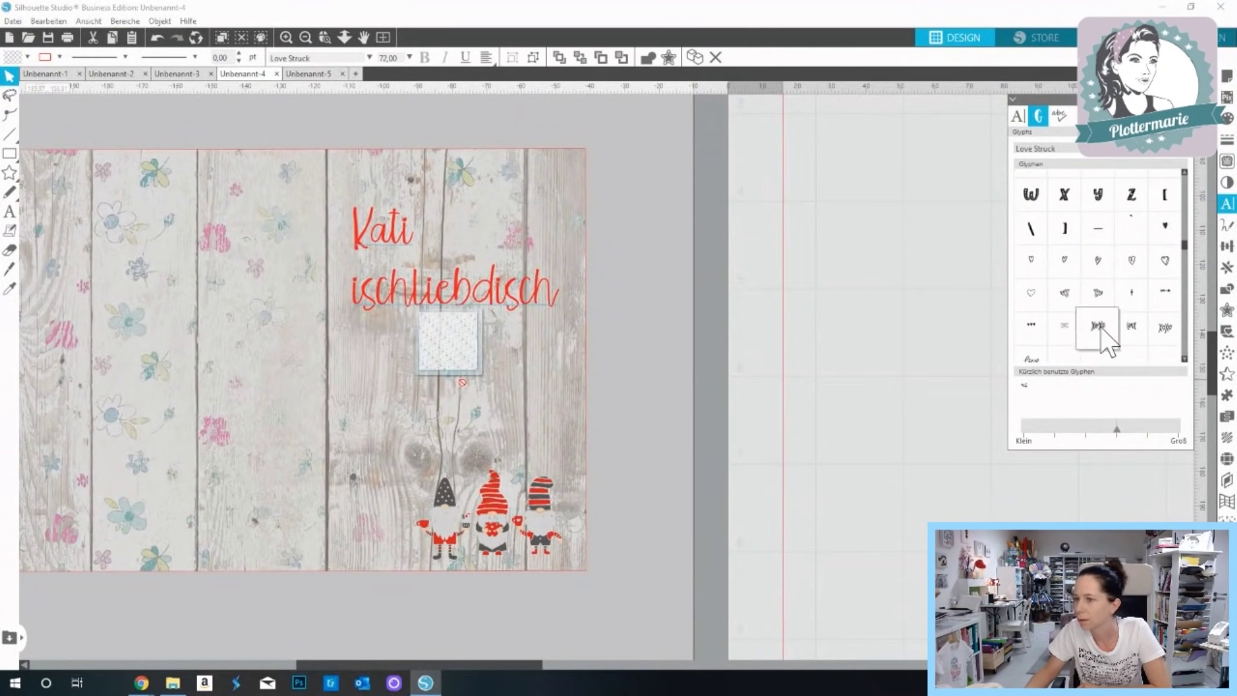
{"action": "left_click", "coordinate": [1034, 297]}
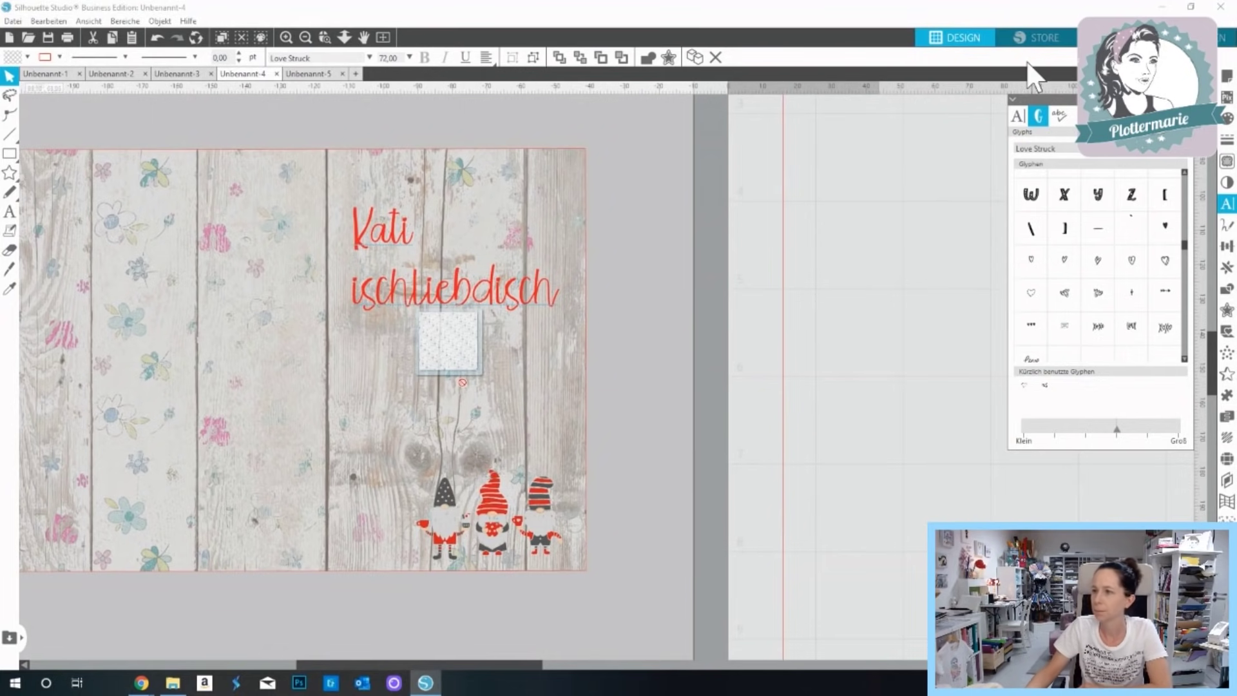
{"action": "left_click", "coordinate": [832, 169]}
Move the heart glyphs next to the card's right edge, ungroup them and set the three-heart cluster apart.
{"action": "scroll", "coordinate": [853, 193], "scroll_direction": "up", "scroll_amount": 5}
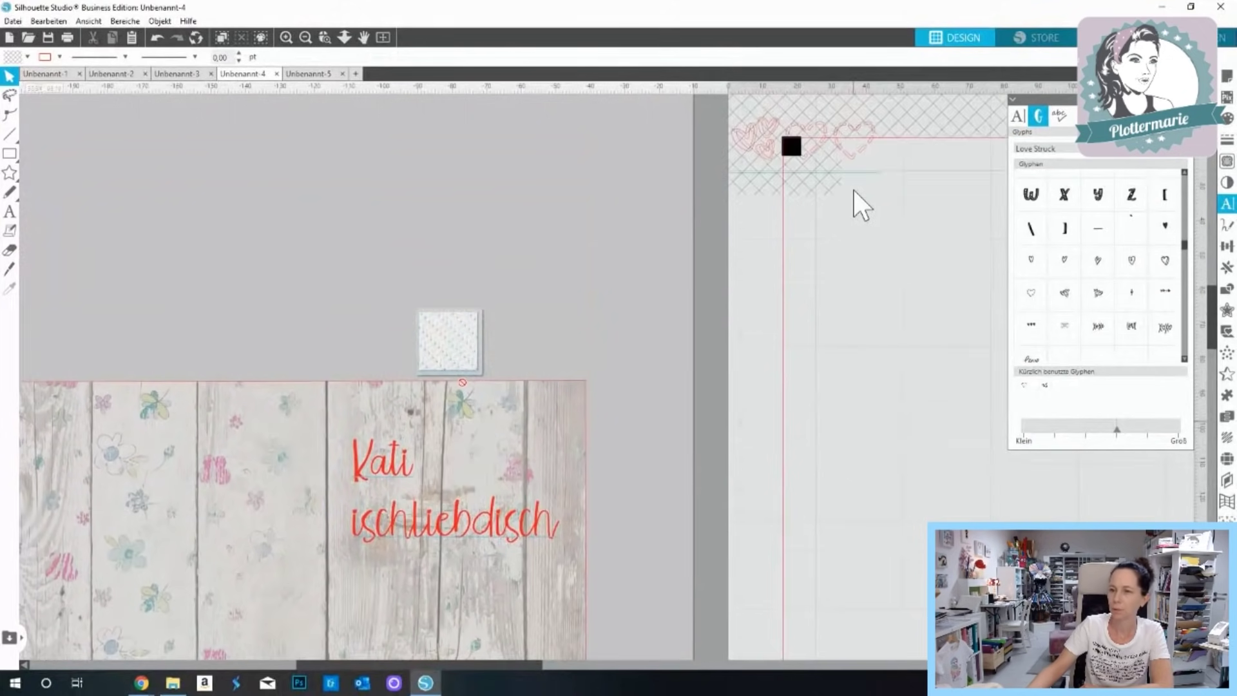
{"action": "left_click_drag", "start_coordinate": [851, 217], "coordinate": [739, 514]}
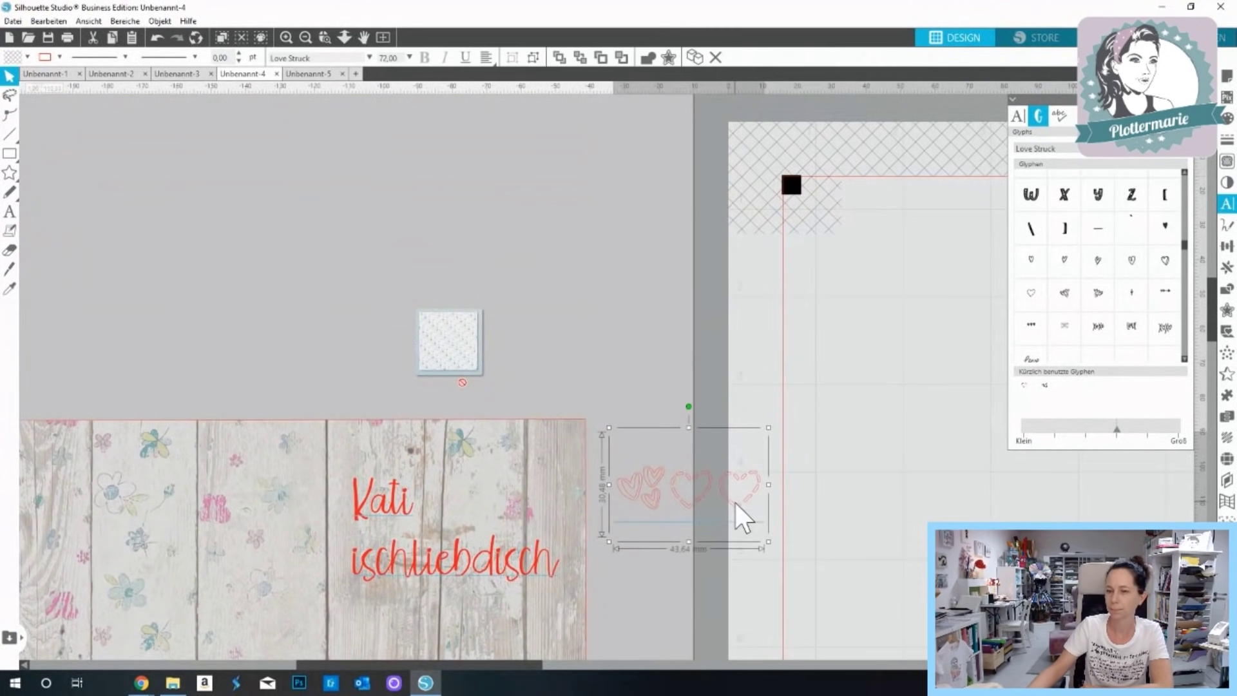
{"action": "scroll", "coordinate": [732, 497], "scroll_direction": "down", "scroll_amount": 2}
{"action": "scroll", "coordinate": [725, 474], "scroll_direction": "down", "scroll_amount": 8}
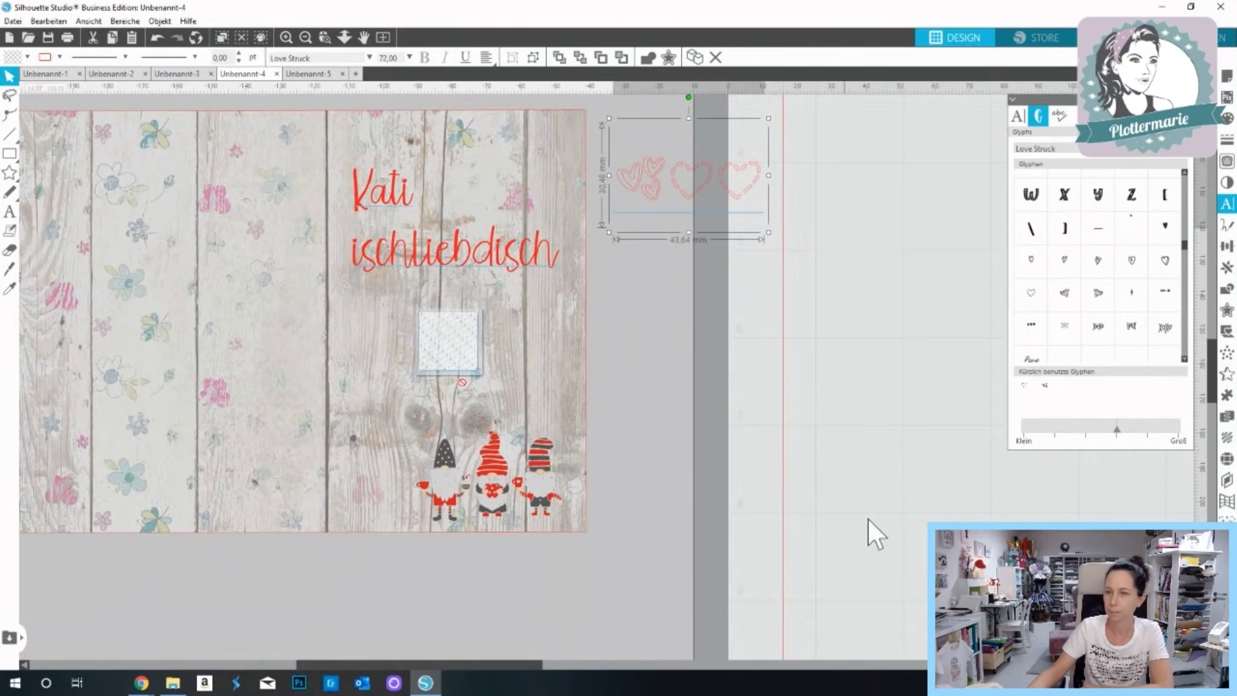
{"action": "right_click", "coordinate": [679, 202]}
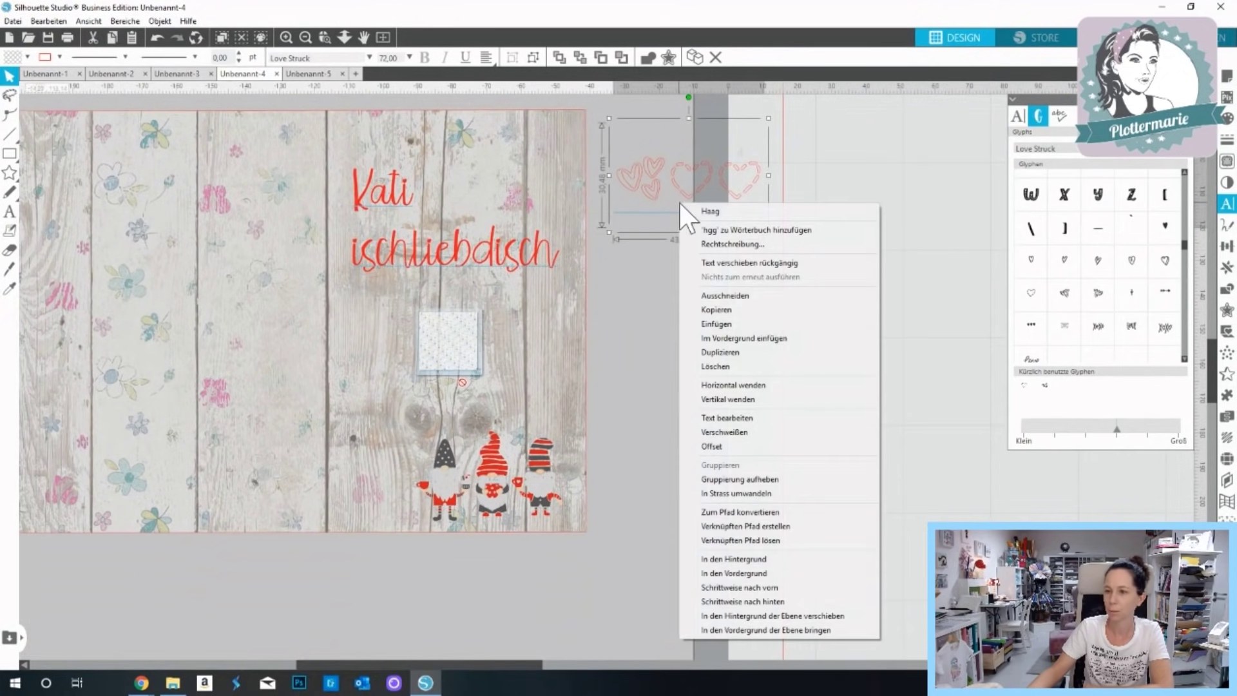
{"action": "left_click", "coordinate": [772, 483]}
{"action": "left_click_drag", "start_coordinate": [640, 166], "coordinate": [656, 307]}
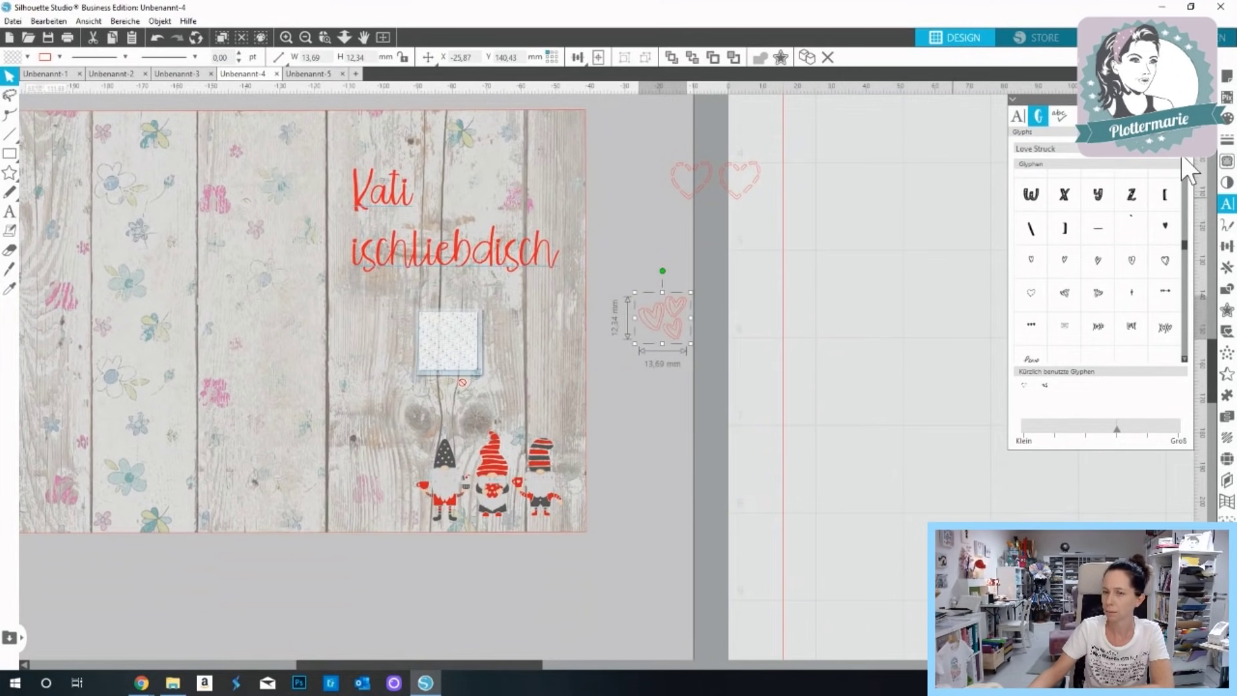
Give the three-heart cluster a grey fill without line colour and place it on the card, up and left of the gnomes.
{"action": "left_click", "coordinate": [1228, 118]}
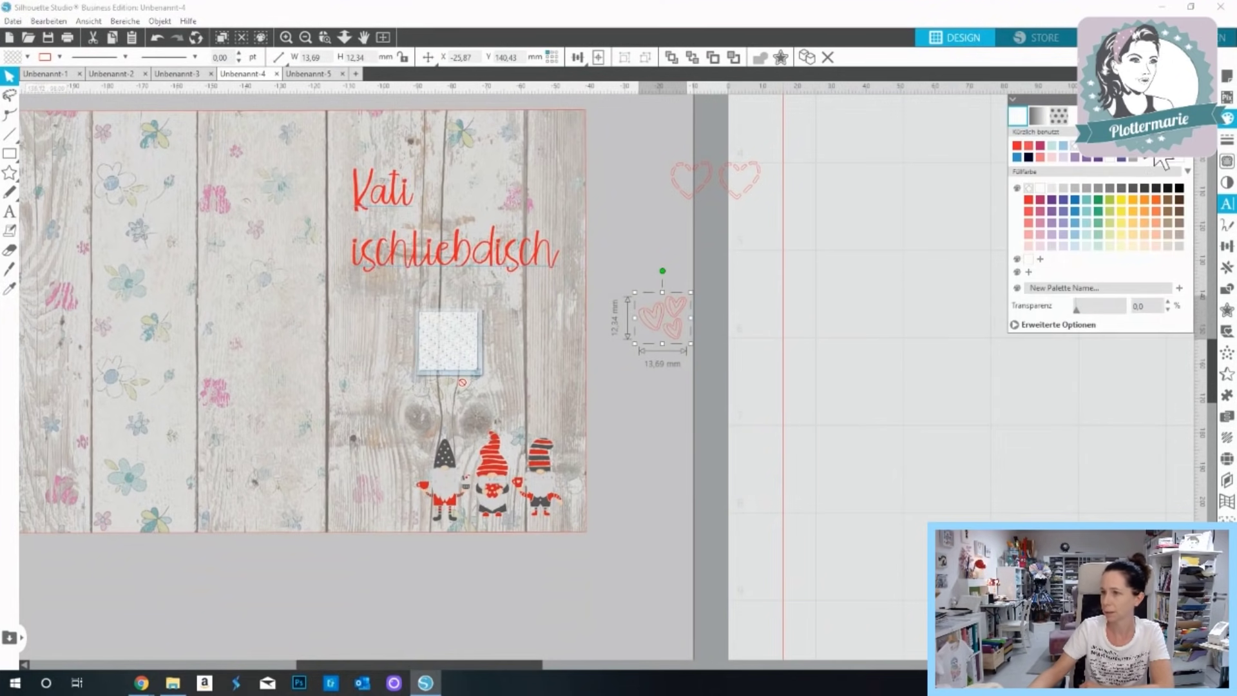
{"action": "left_click", "coordinate": [1108, 187]}
{"action": "left_click", "coordinate": [1227, 139]}
{"action": "left_click", "coordinate": [1038, 116]}
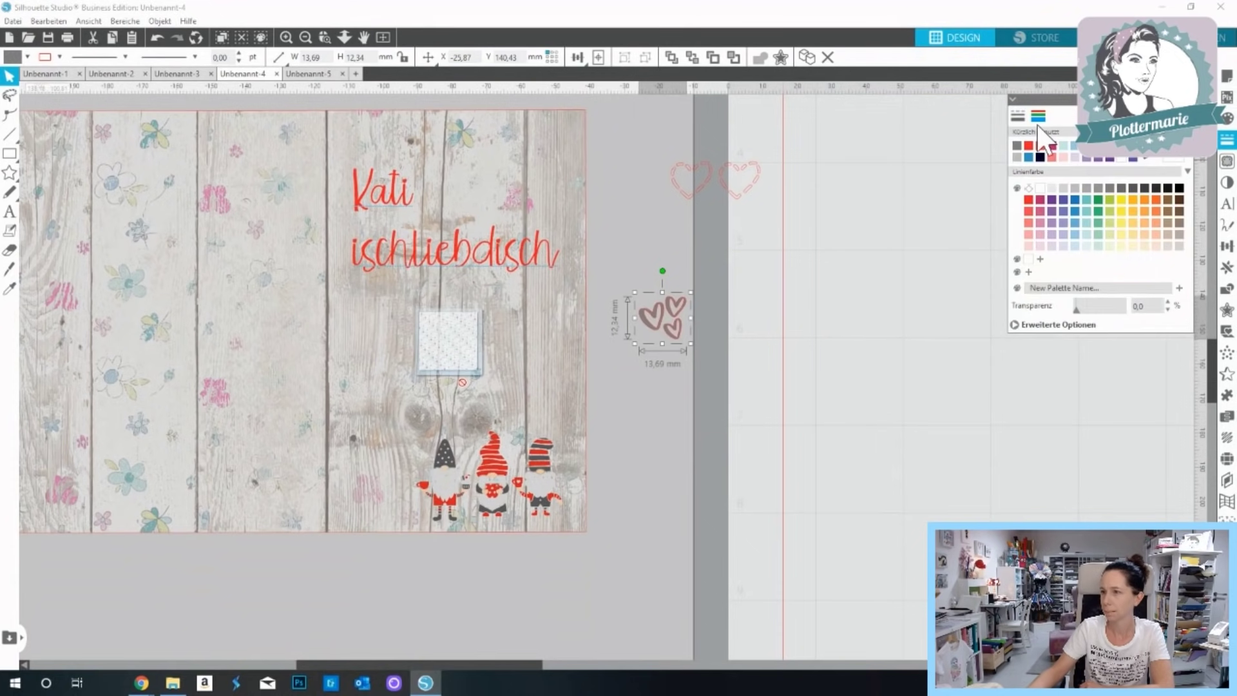
{"action": "left_click_drag", "start_coordinate": [676, 344], "coordinate": [407, 428]}
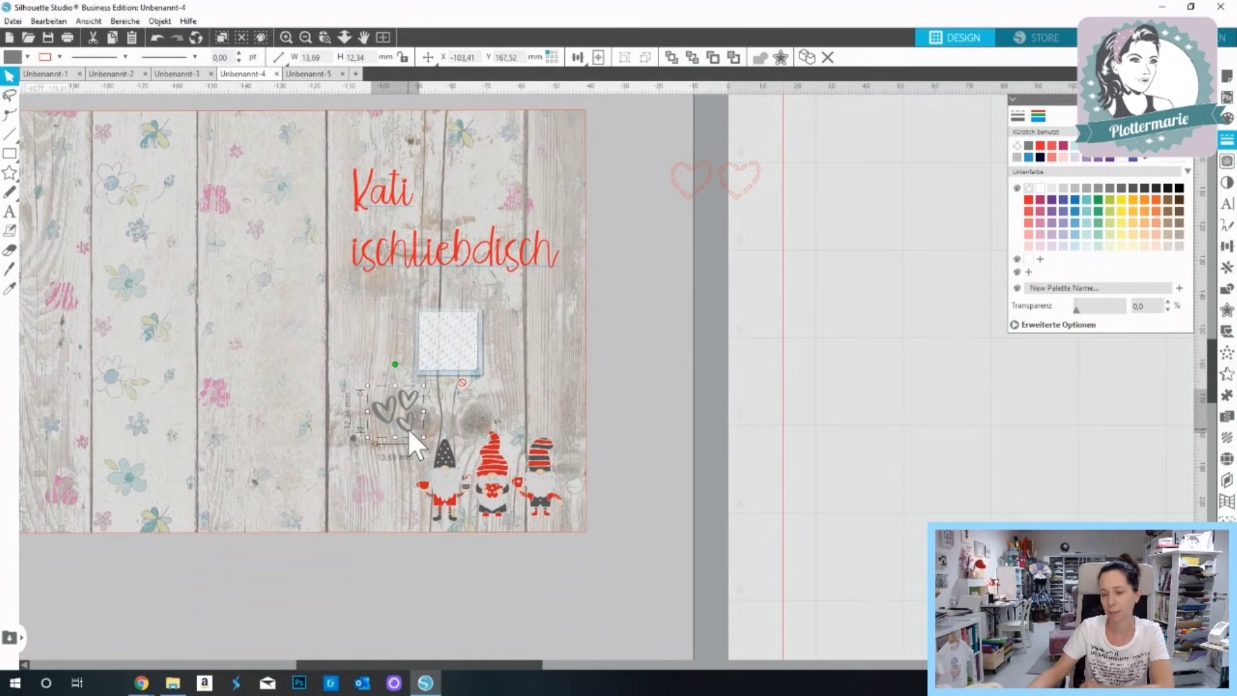
Set one dashed heart apart beside the card and try dark blue, magenta, grey and bright blue fills on it.
{"action": "left_click", "coordinate": [714, 304]}
{"action": "left_click_drag", "start_coordinate": [706, 184], "coordinate": [686, 261]}
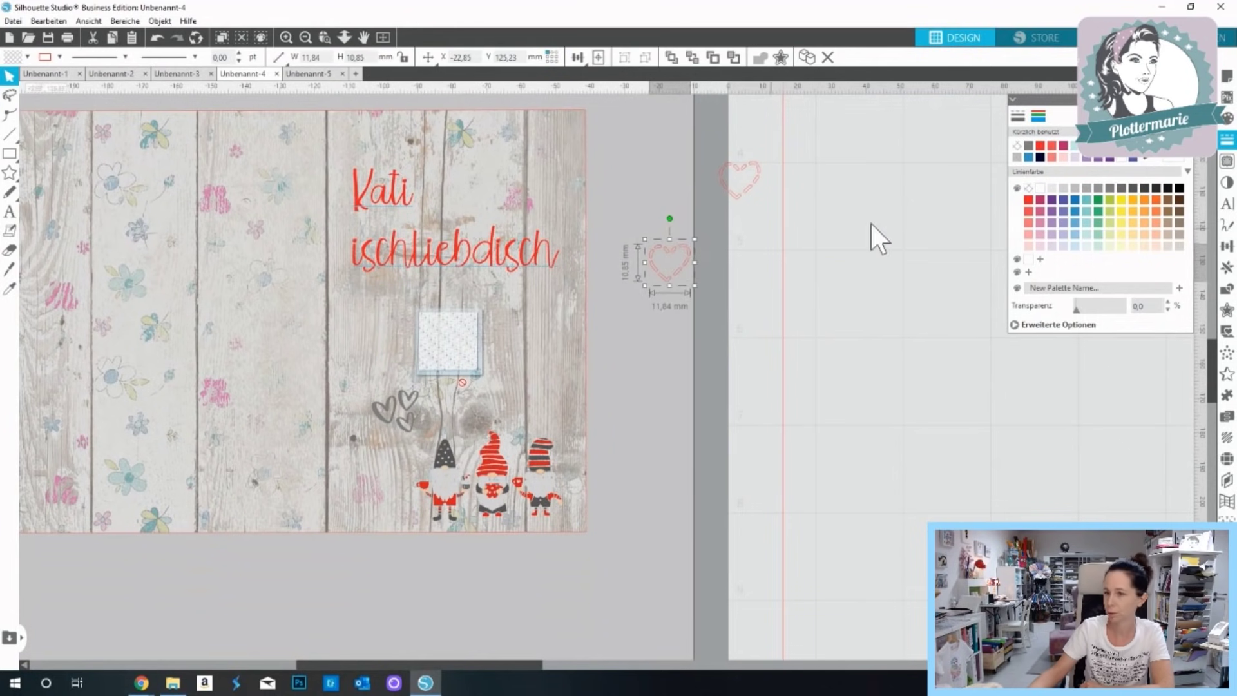
{"action": "left_click", "coordinate": [1062, 146]}
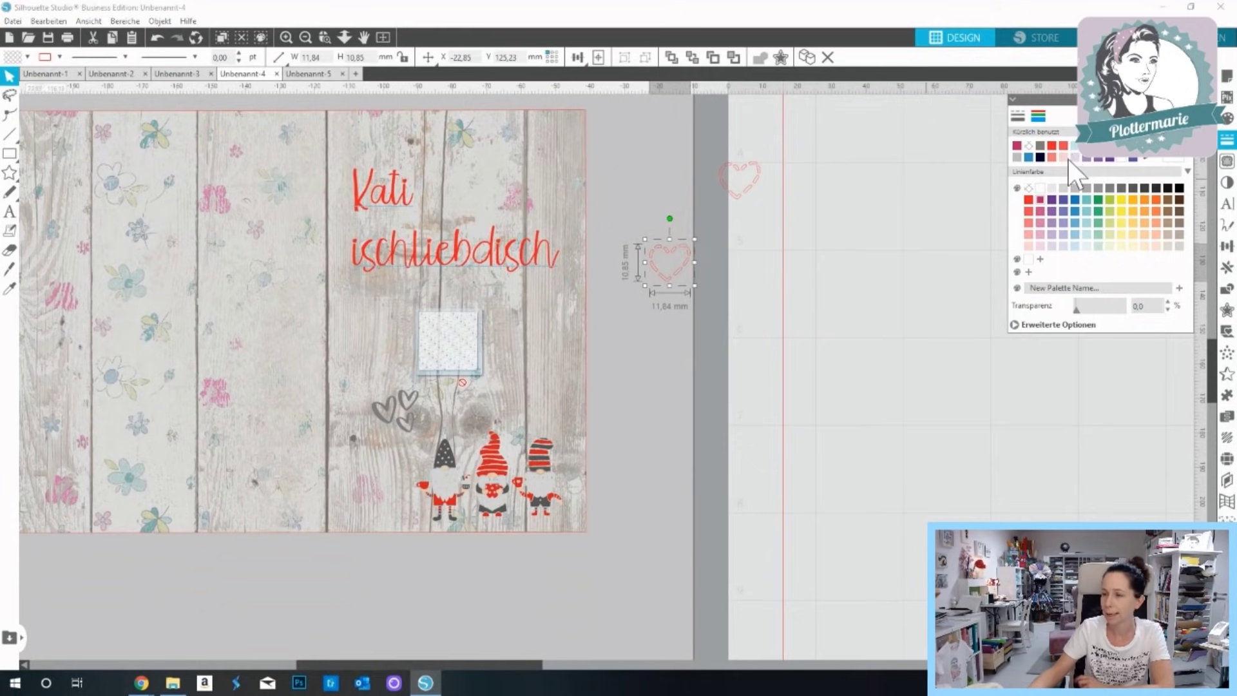
{"action": "left_click", "coordinate": [1227, 118]}
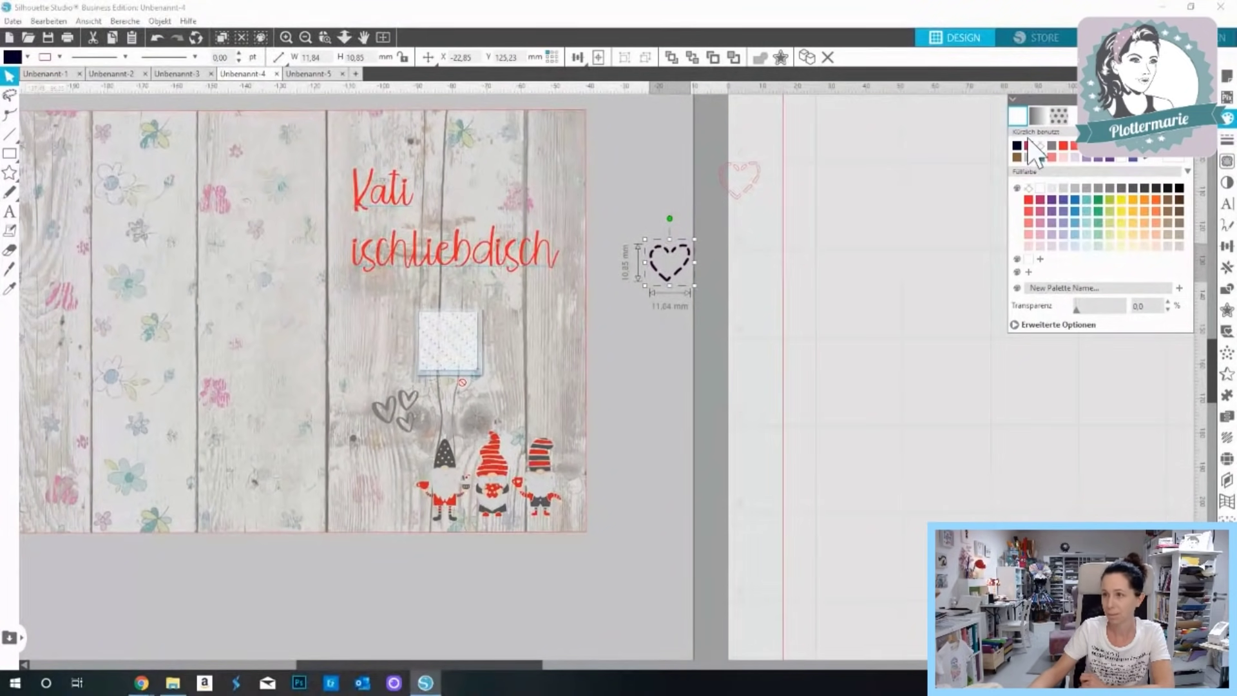
{"action": "left_click", "coordinate": [1029, 146]}
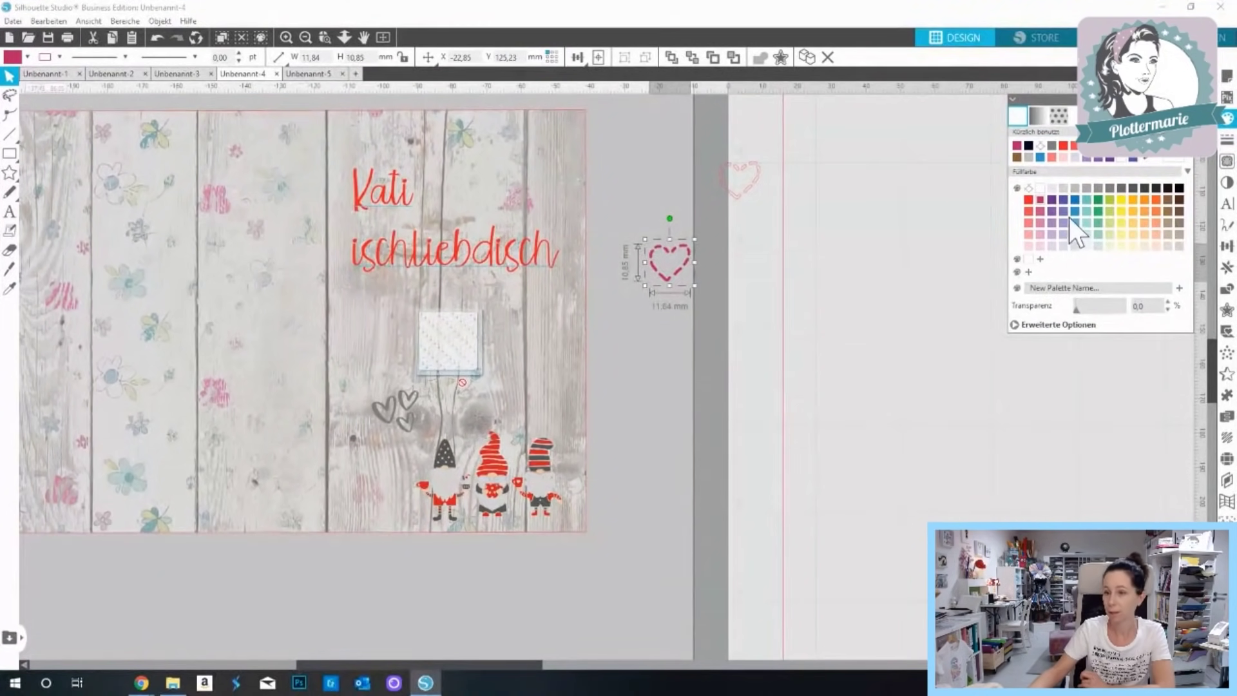
{"action": "left_click", "coordinate": [1107, 189]}
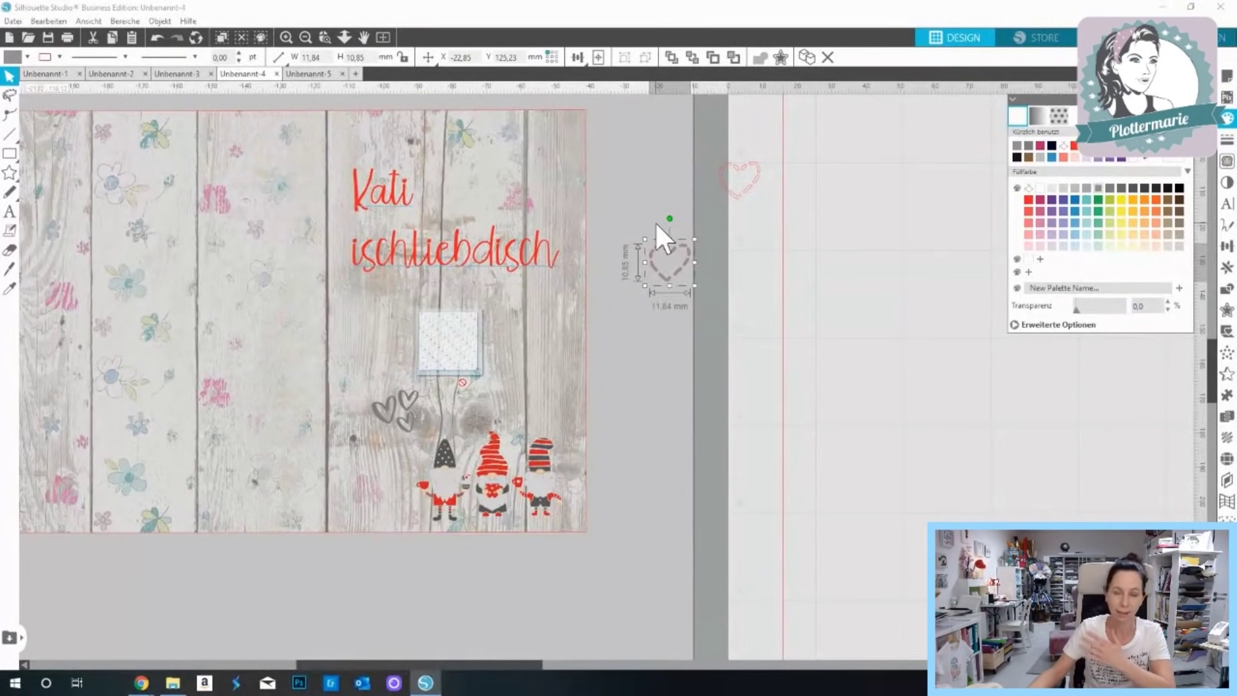
{"action": "left_click", "coordinate": [1050, 158]}
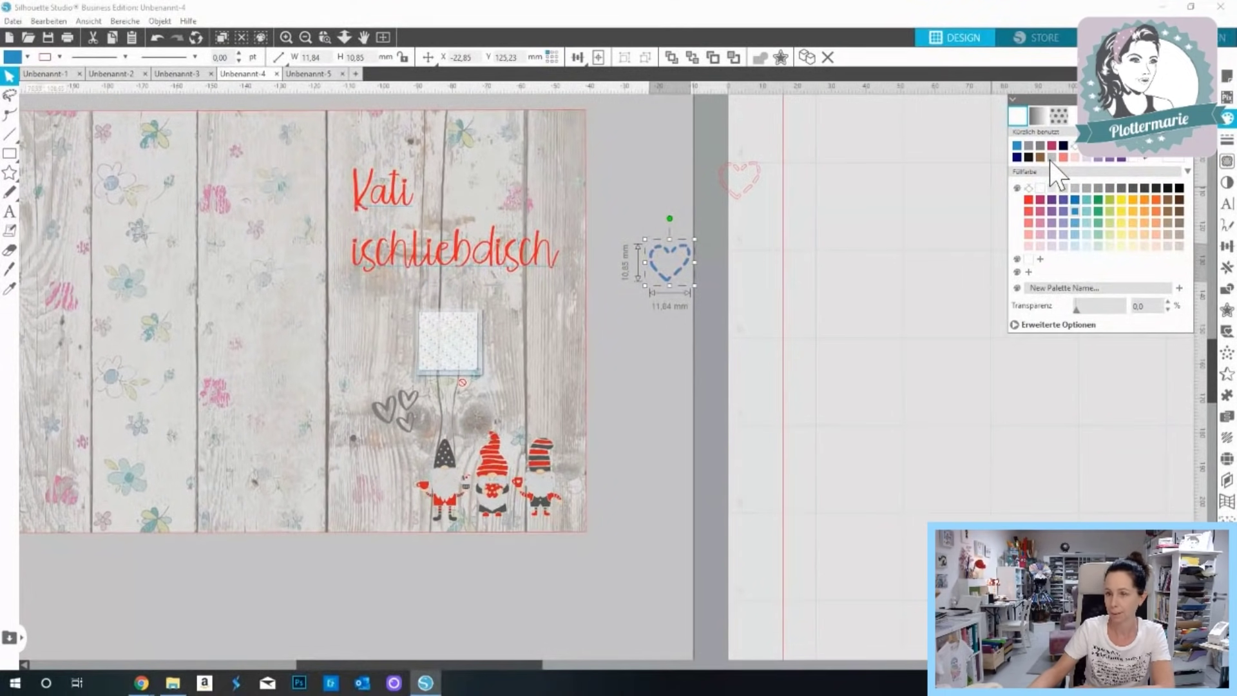
Delete both dashed hearts and shift the red two-line text slightly left on the card.
{"action": "left_click", "coordinate": [823, 331]}
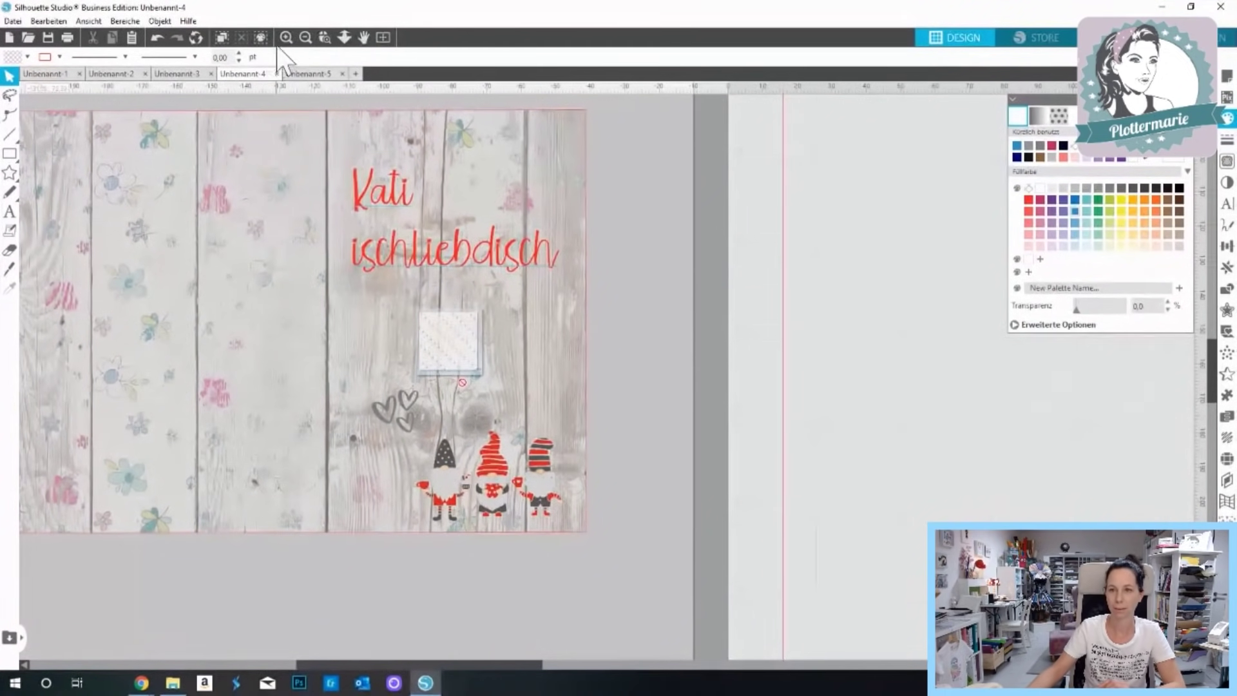
{"action": "left_click", "coordinate": [305, 38]}
{"action": "left_click_drag", "start_coordinate": [467, 248], "coordinate": [450, 247]}
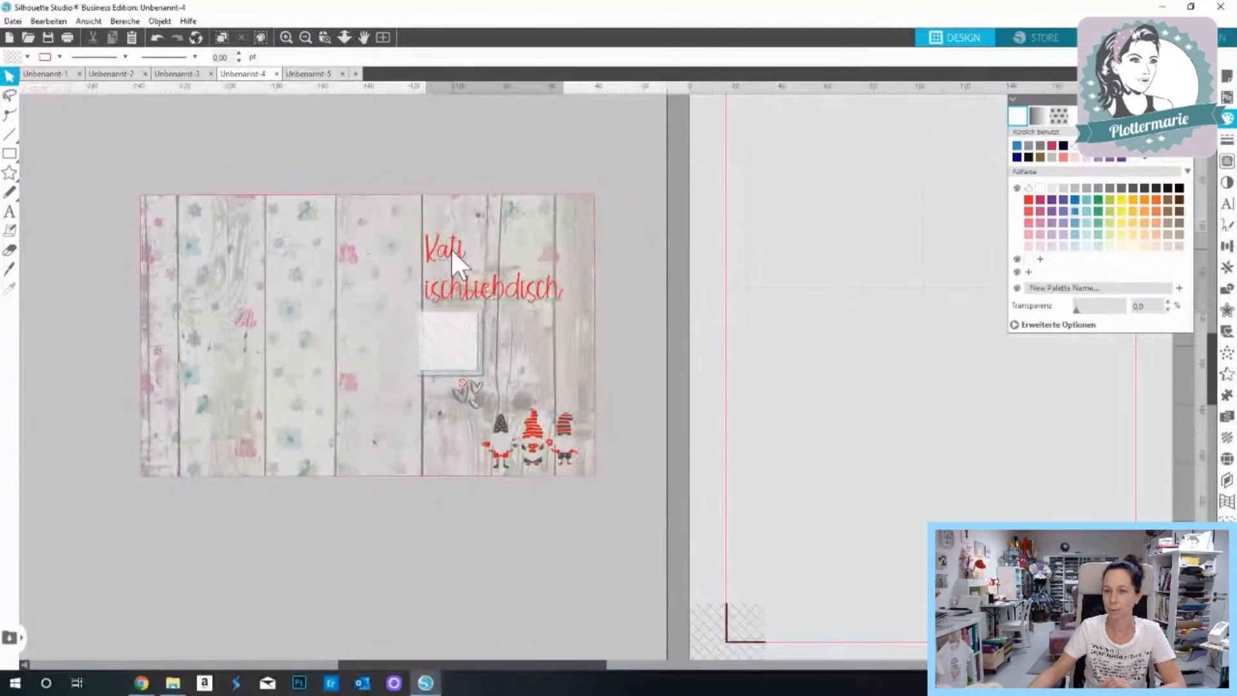
{"action": "left_click", "coordinate": [350, 295]}
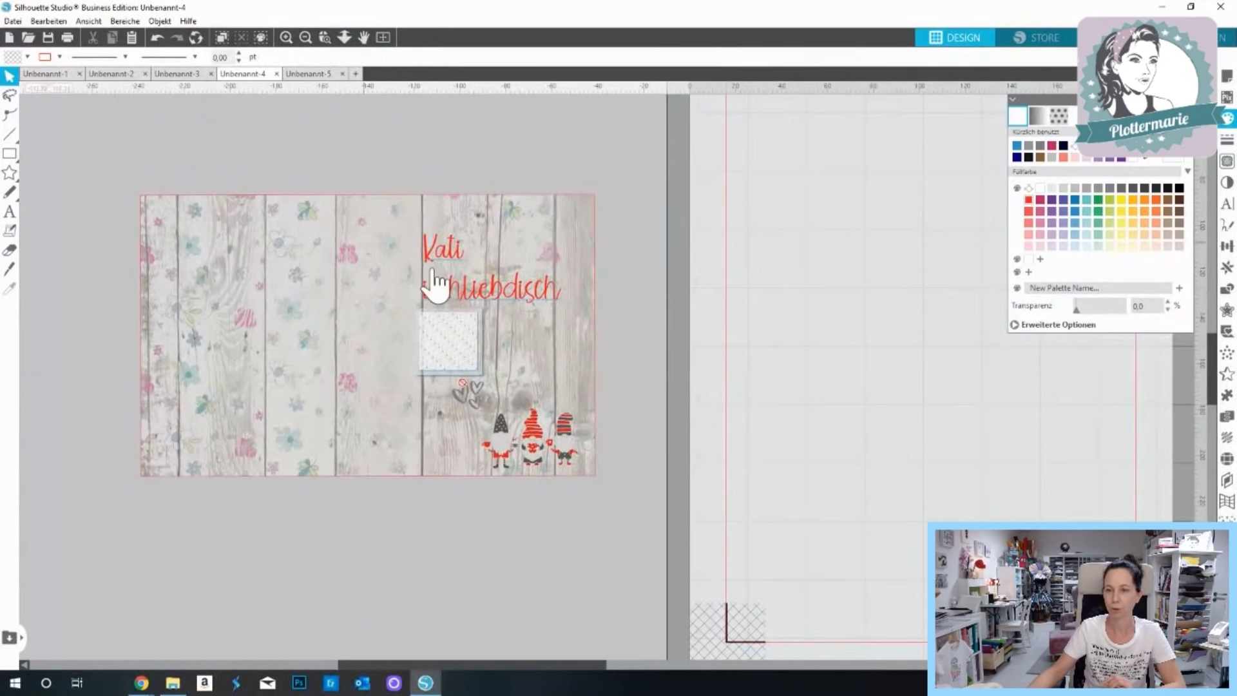
{"action": "key", "text": "Left"}
Reposition the wood-pattern background and narrow it from its left edge to about 186.7 mm to match the card.
{"action": "mouse_move", "coordinate": [434, 254]}
{"action": "left_mouse_down"}
{"action": "mouse_move", "coordinate": [451, 250]}
{"action": "mouse_move", "coordinate": [451, 263]}
{"action": "left_mouse_up"}
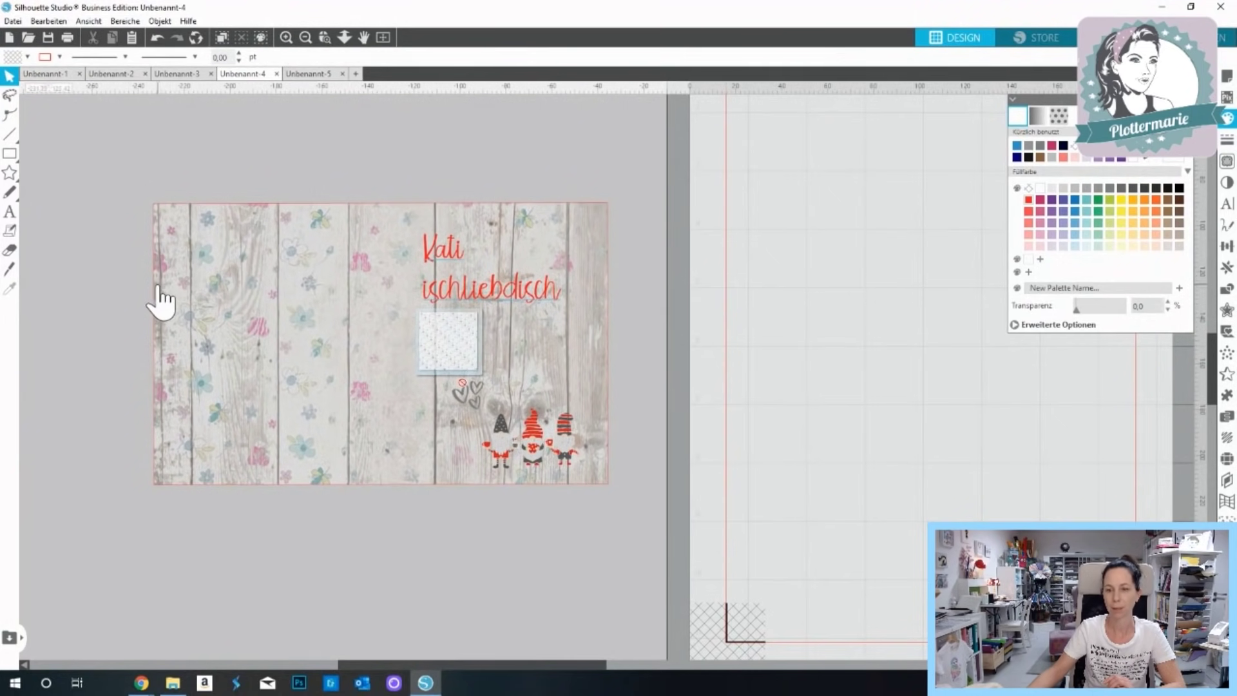
{"action": "left_click", "coordinate": [157, 323]}
{"action": "left_click_drag", "start_coordinate": [153, 348], "coordinate": [172, 342]}
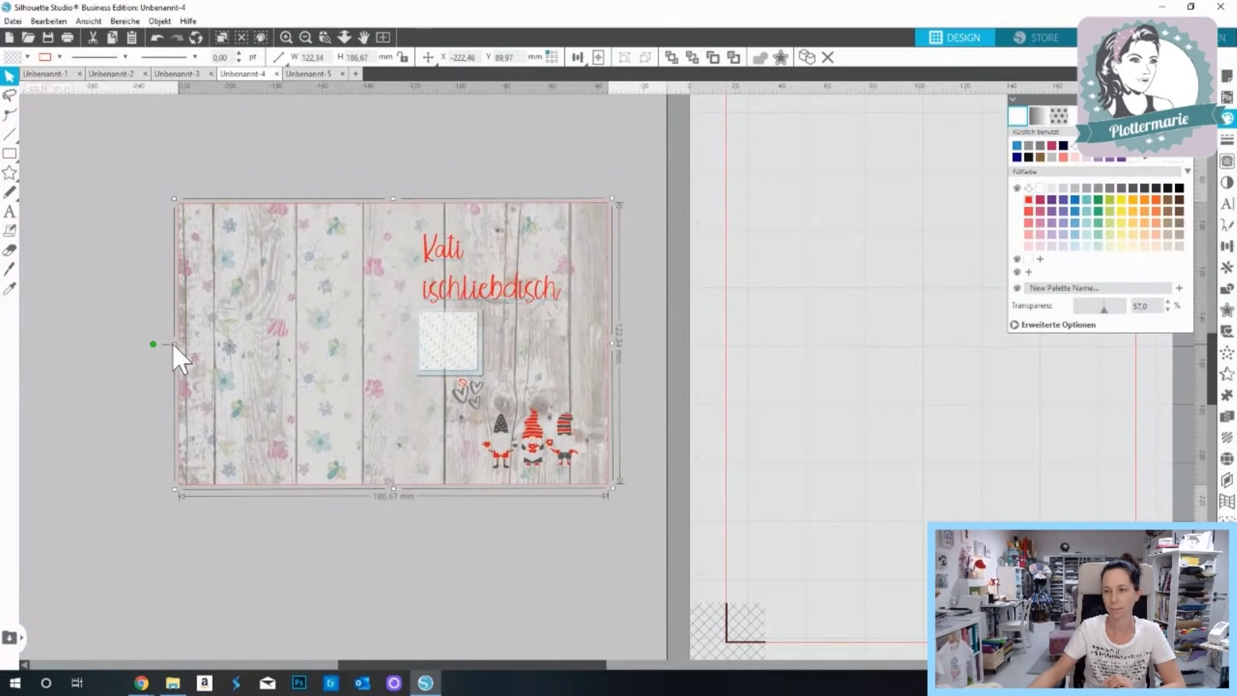
Group the background, text, hearts and gnomes into one object and move it onto the page.
{"action": "left_click", "coordinate": [284, 493]}
{"action": "left_click_drag", "start_coordinate": [122, 177], "coordinate": [607, 531]}
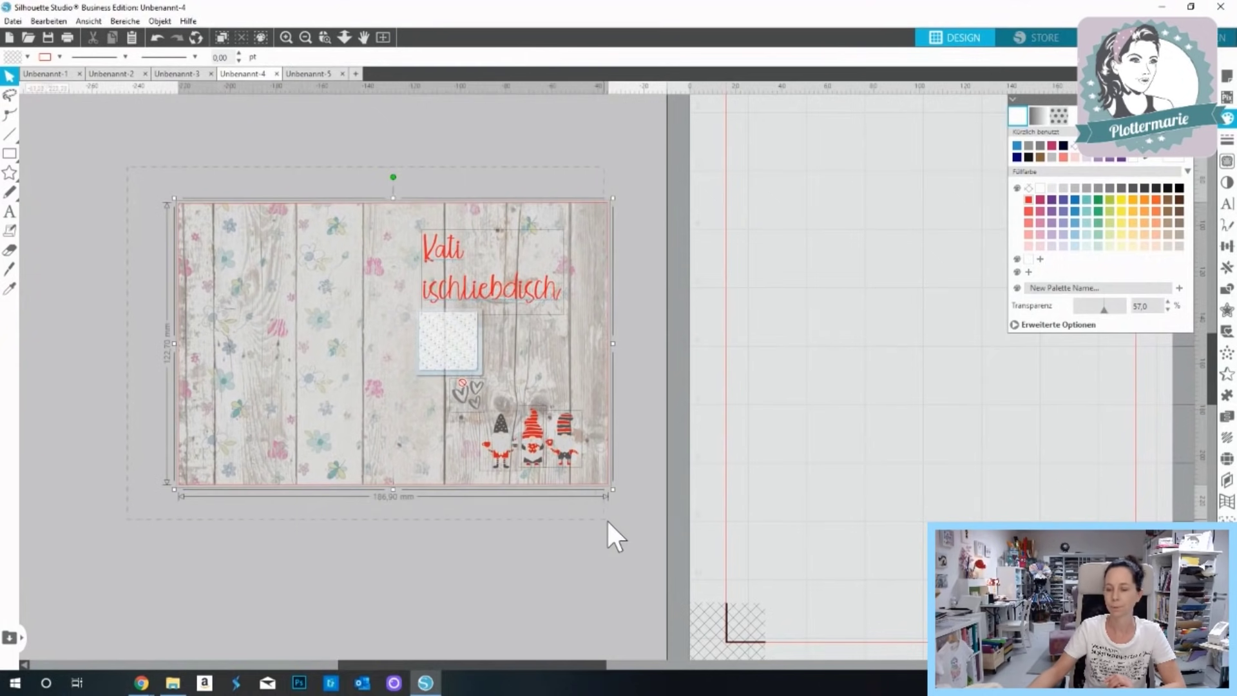
{"action": "right_click", "coordinate": [444, 342]}
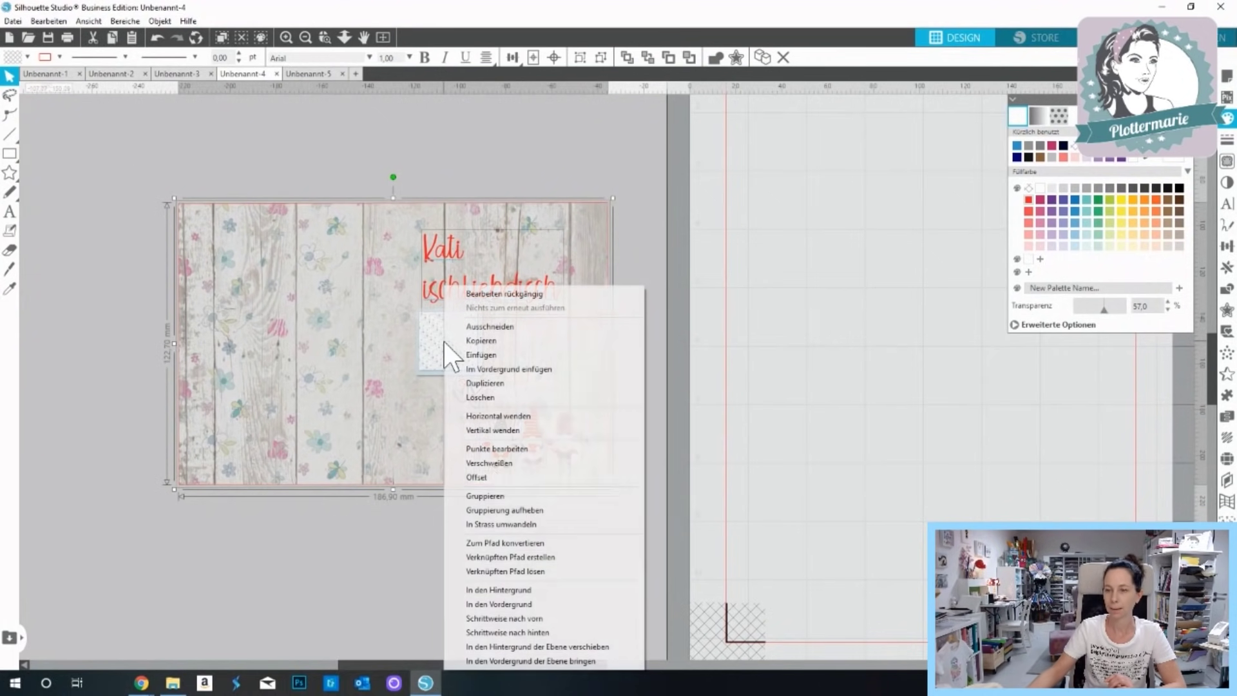
{"action": "left_click", "coordinate": [497, 490]}
{"action": "left_click_drag", "start_coordinate": [348, 419], "coordinate": [930, 461]}
{"action": "left_click_drag", "start_coordinate": [681, 657], "coordinate": [705, 626]}
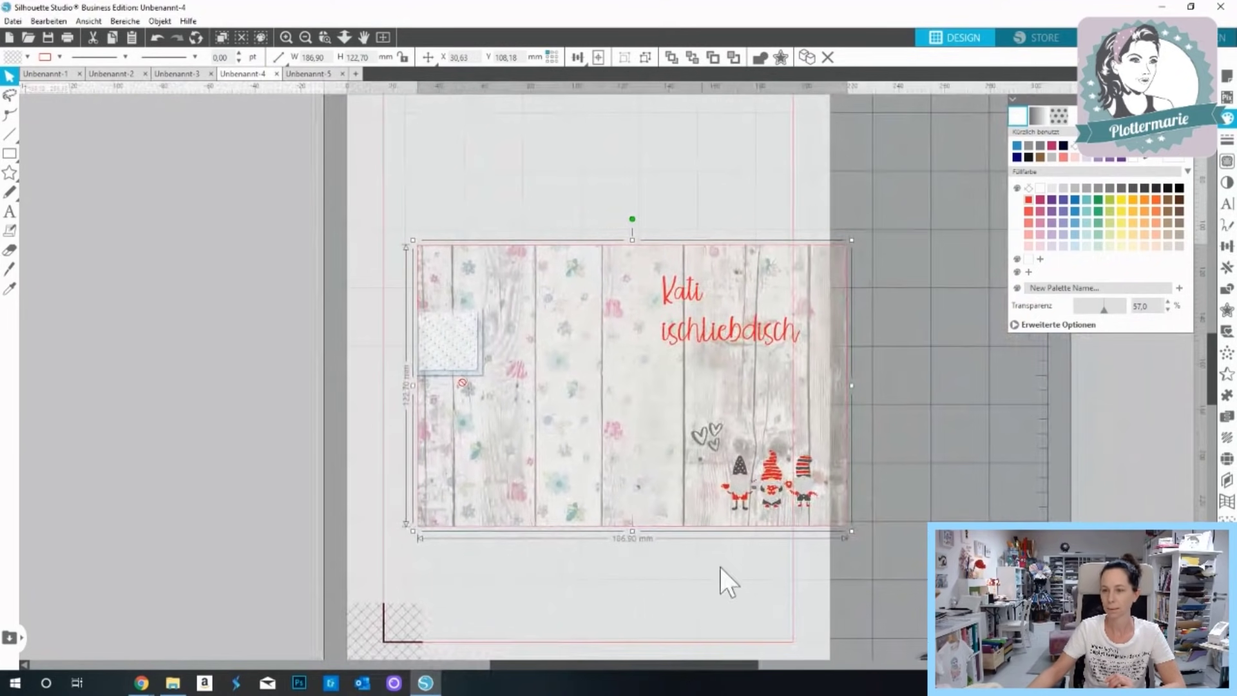
Rotate the grouped card 90° counterclockwise and place it inside the page's registration-mark border.
{"action": "left_click_drag", "start_coordinate": [715, 525], "coordinate": [714, 524]}
{"action": "left_click_drag", "start_coordinate": [638, 223], "coordinate": [552, 384]}
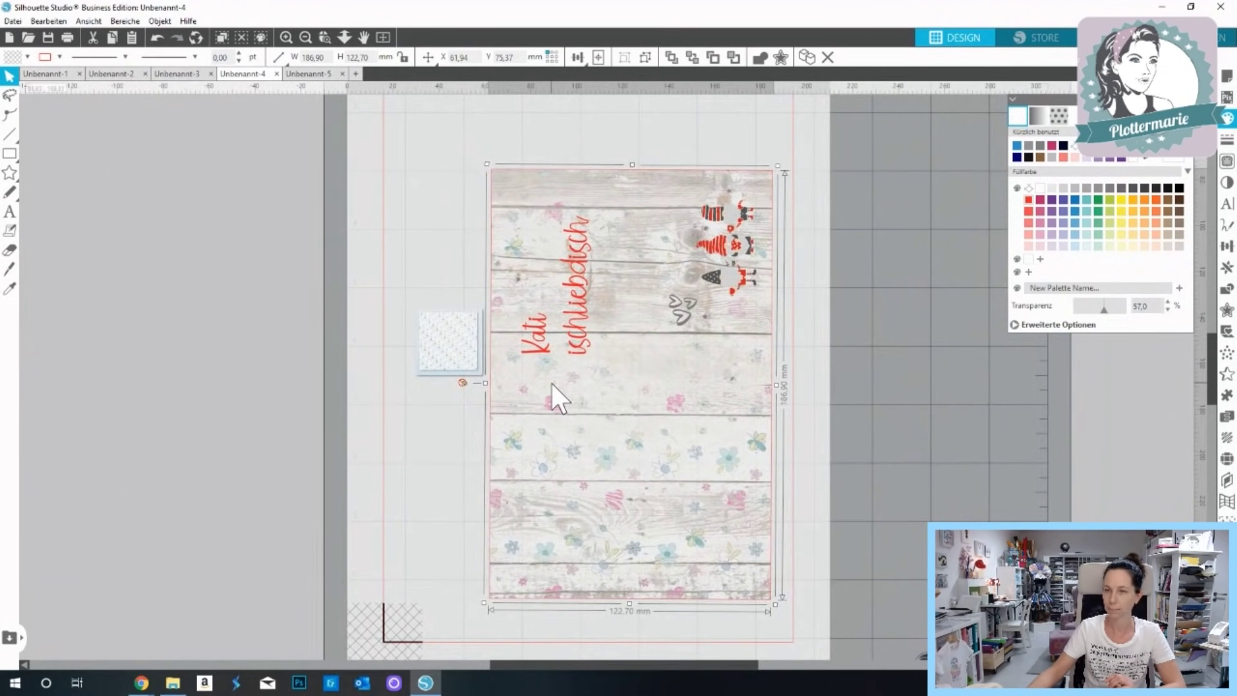
{"action": "left_click_drag", "start_coordinate": [657, 390], "coordinate": [609, 376]}
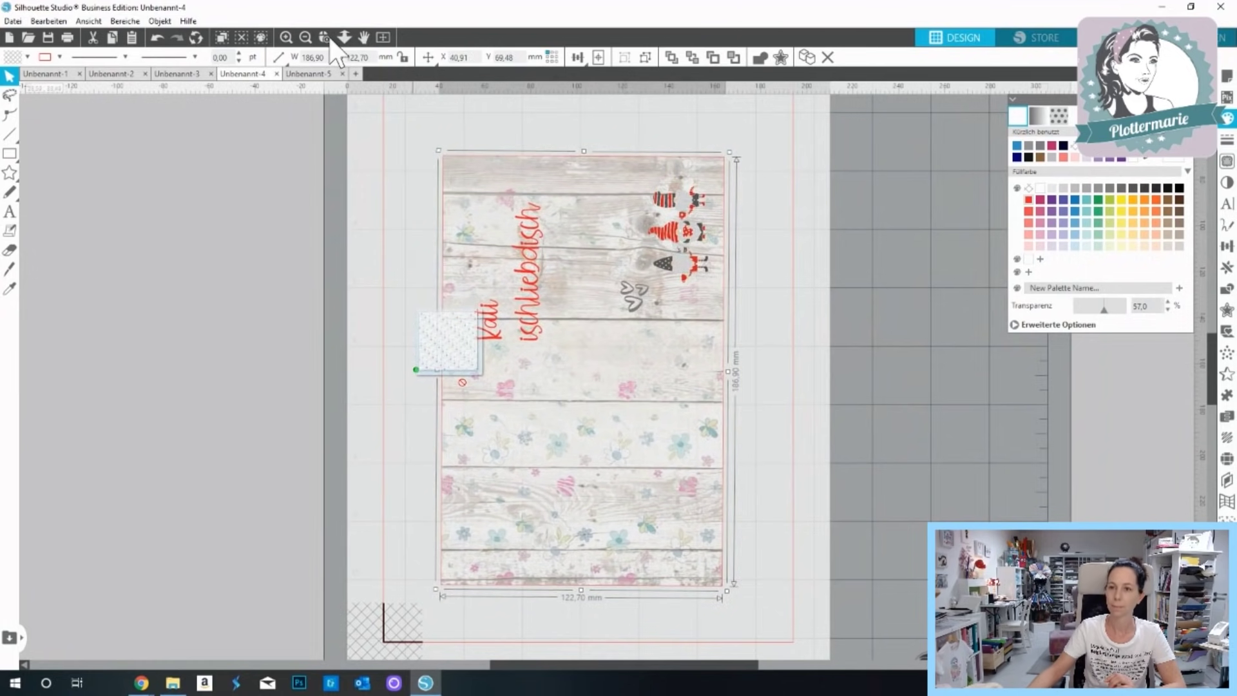
{"action": "left_click", "coordinate": [306, 37]}
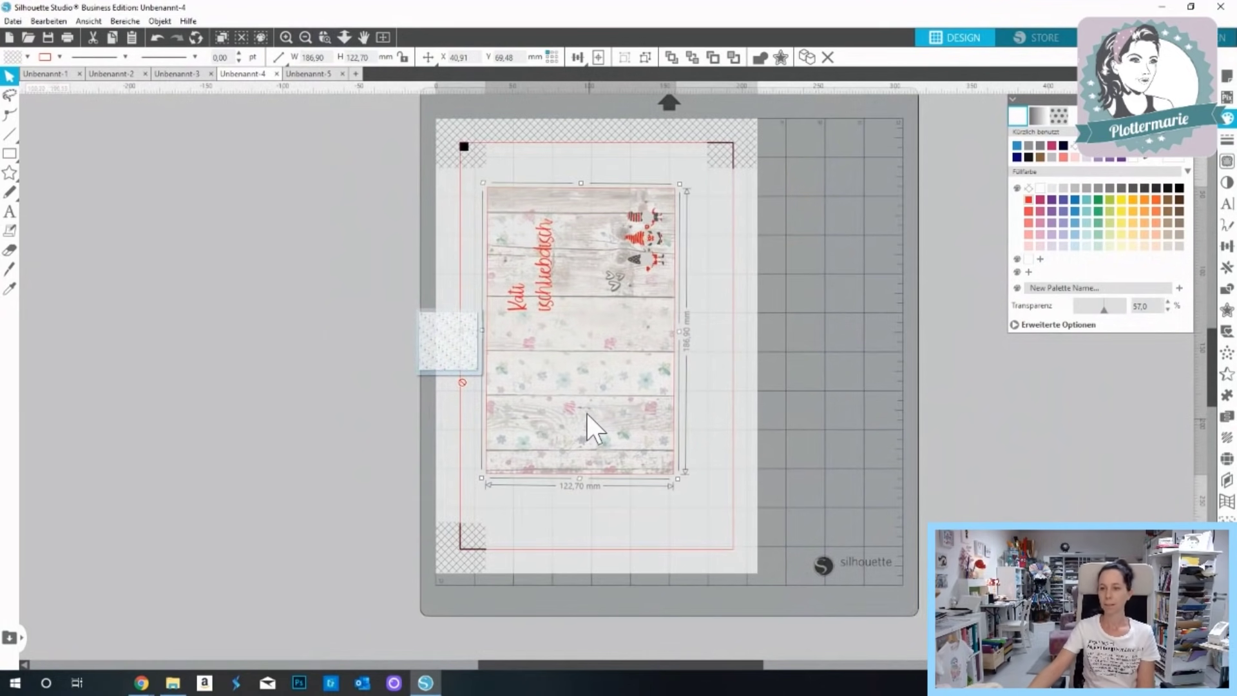
{"action": "left_click_drag", "start_coordinate": [599, 424], "coordinate": [603, 427]}
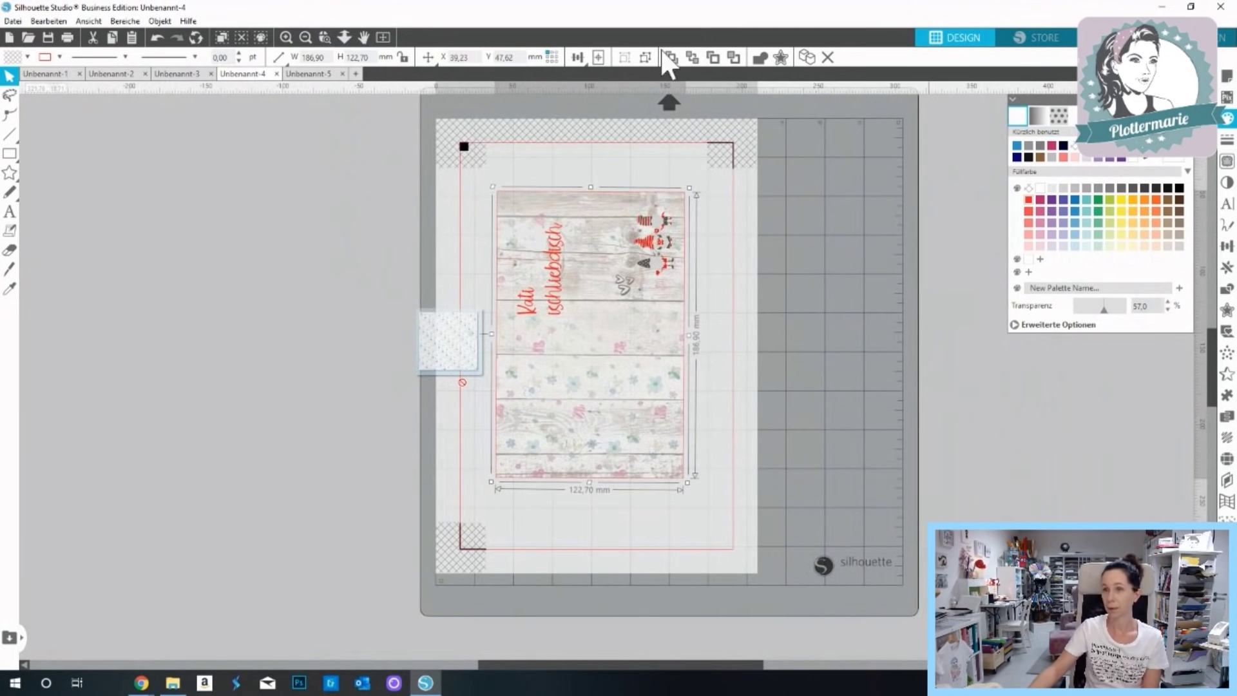
Print one copy of the current page on the Canon MX490 series Printer.
{"action": "left_click", "coordinate": [13, 21]}
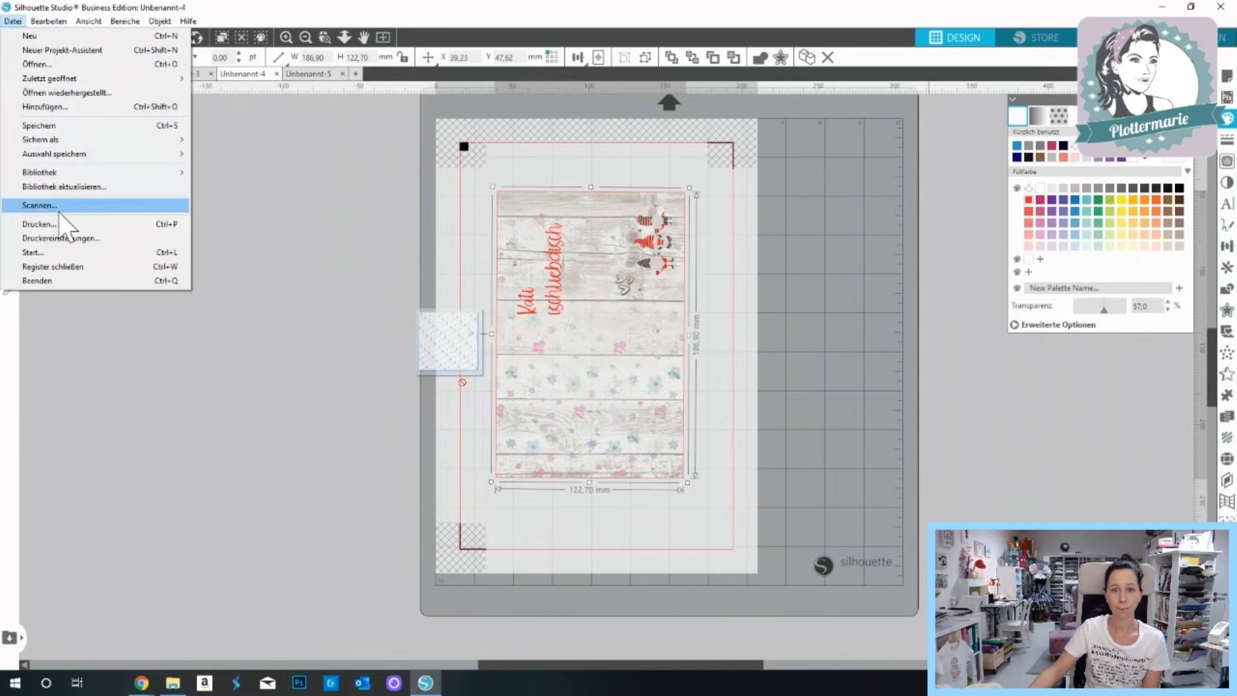
{"action": "left_click", "coordinate": [62, 224]}
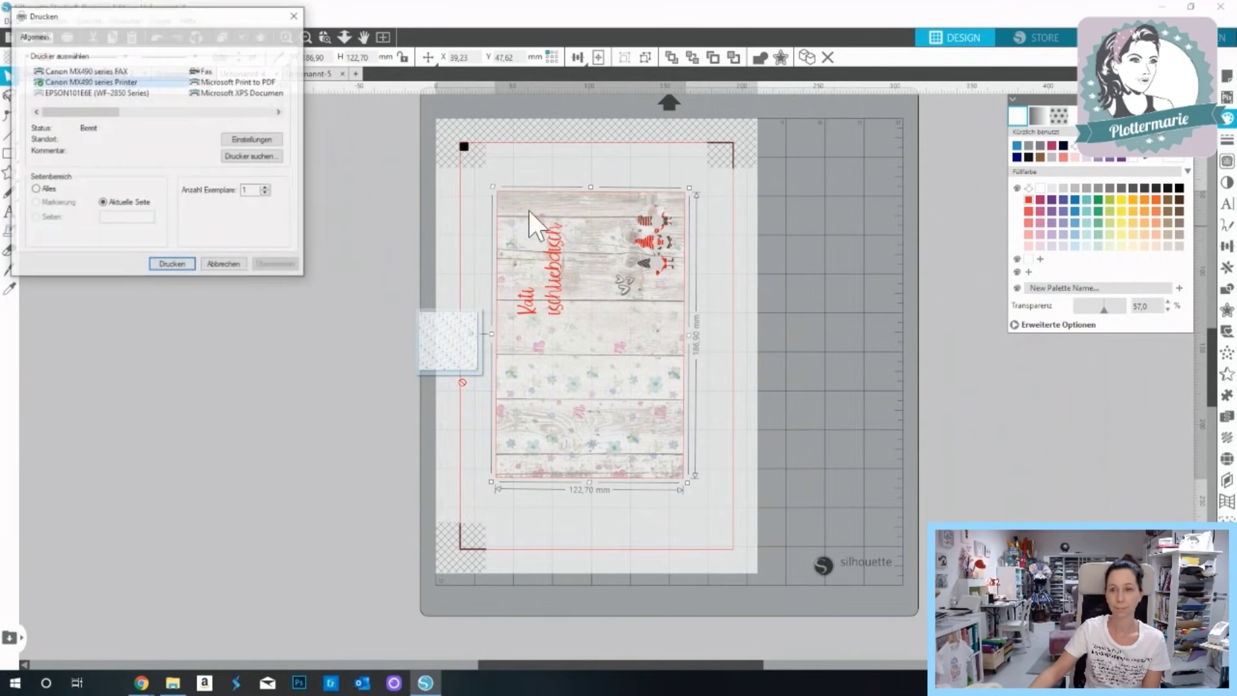
{"action": "left_click", "coordinate": [178, 266]}
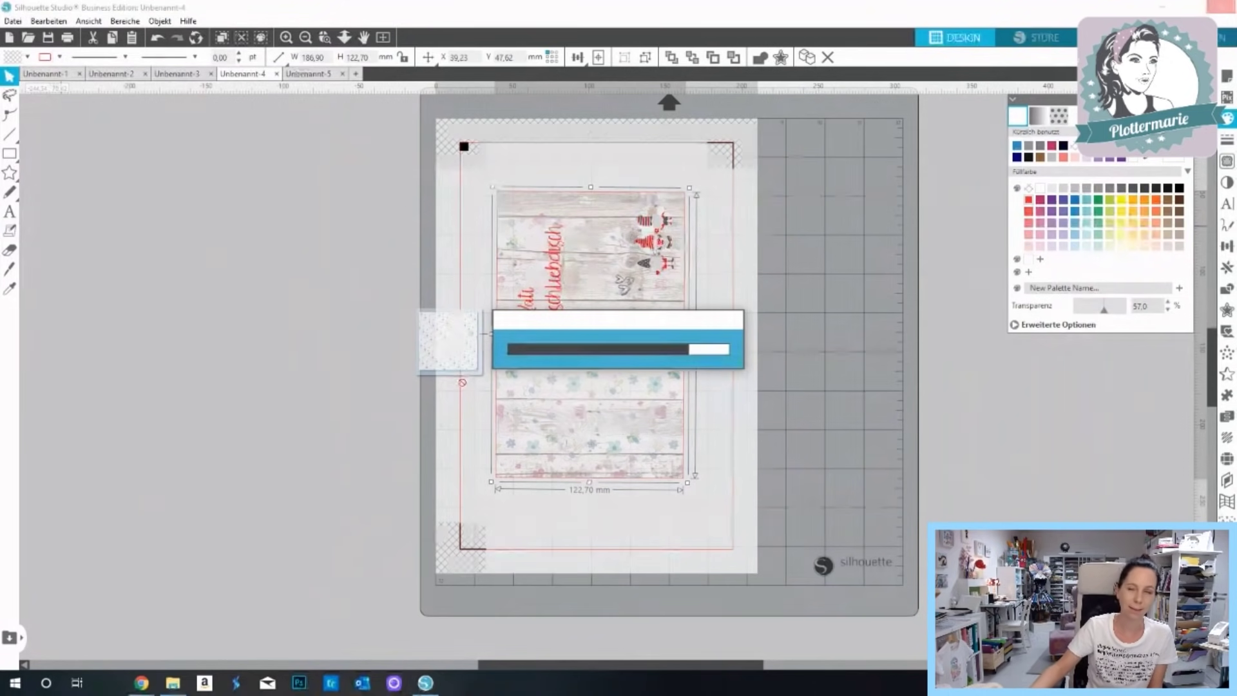
Go to the send settings, select the whole card, try the Nicht Schneiden mode and restore Schneiden.
{"action": "left_click", "coordinate": [1221, 38]}
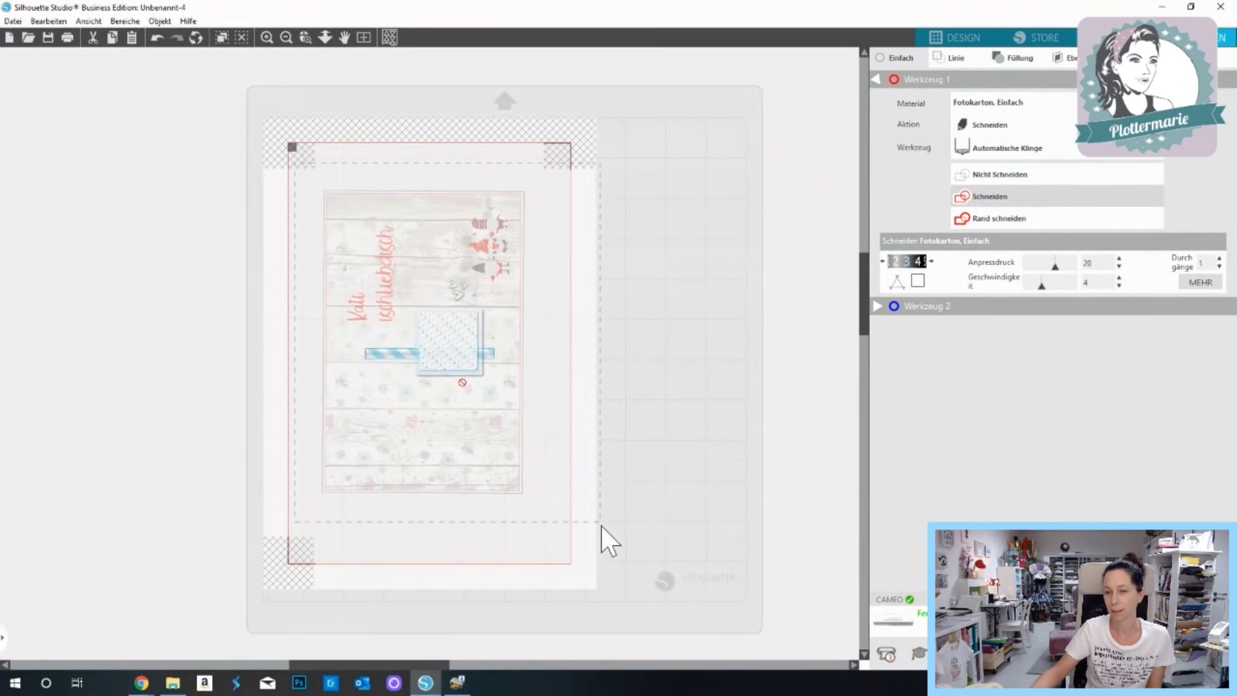
{"action": "left_click", "coordinate": [996, 178]}
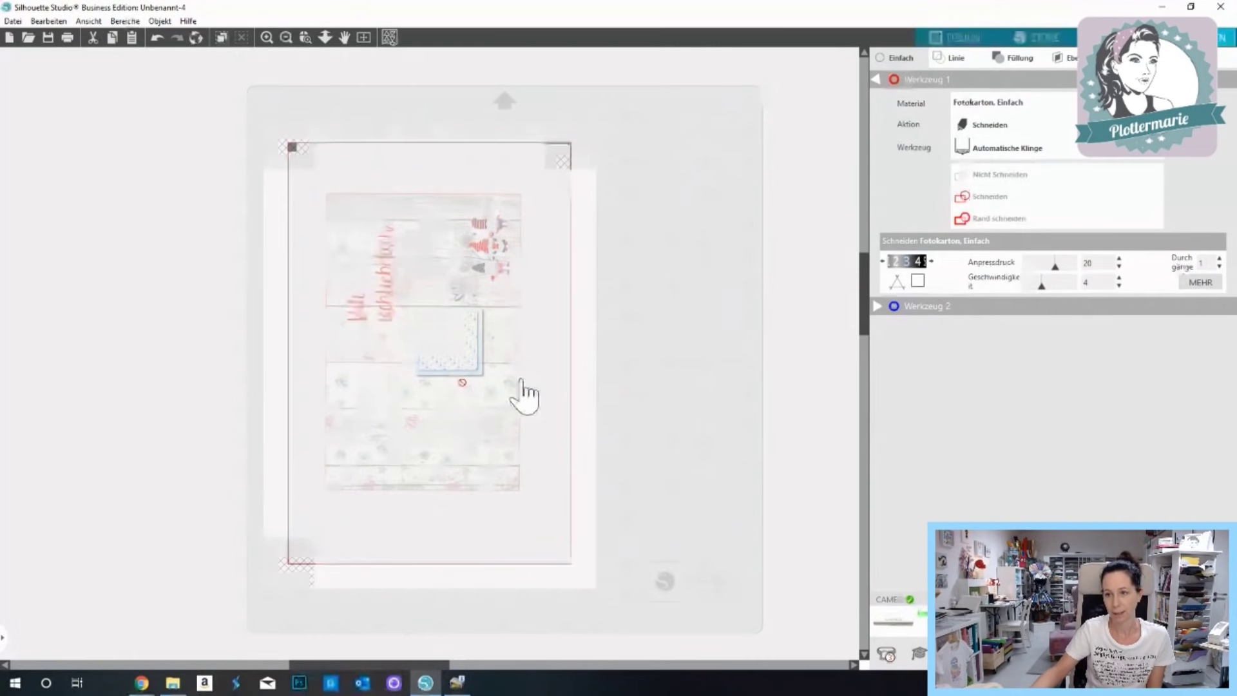
{"action": "left_click", "coordinate": [979, 201]}
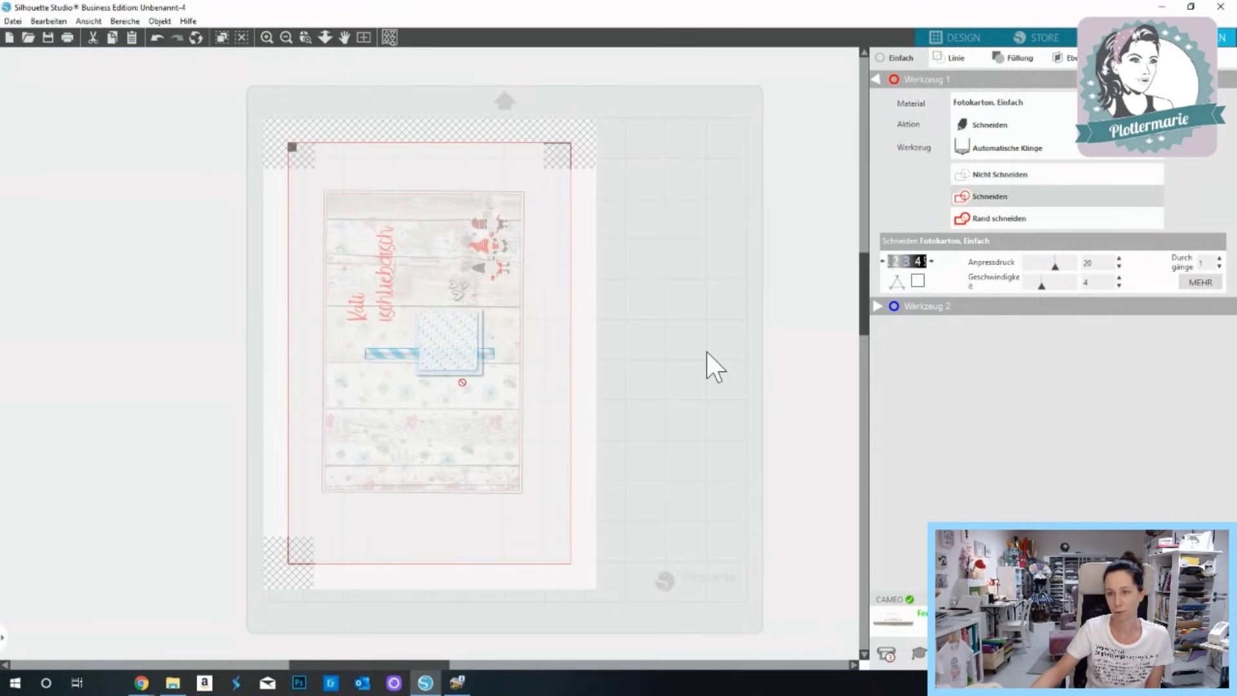
Reselect the grouped card, try Nicht Schneiden once more and set its cut mode to Rand schneiden.
{"action": "right_click", "coordinate": [490, 277]}
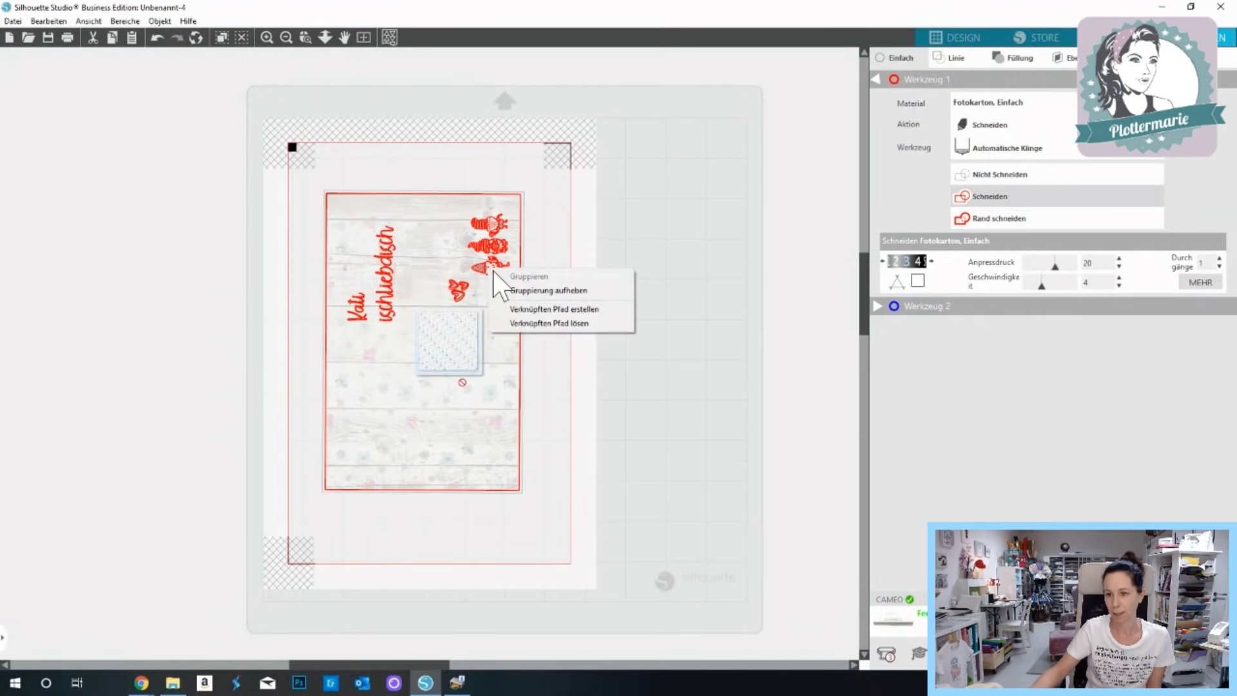
{"action": "left_click", "coordinate": [494, 257]}
{"action": "left_click", "coordinate": [996, 179]}
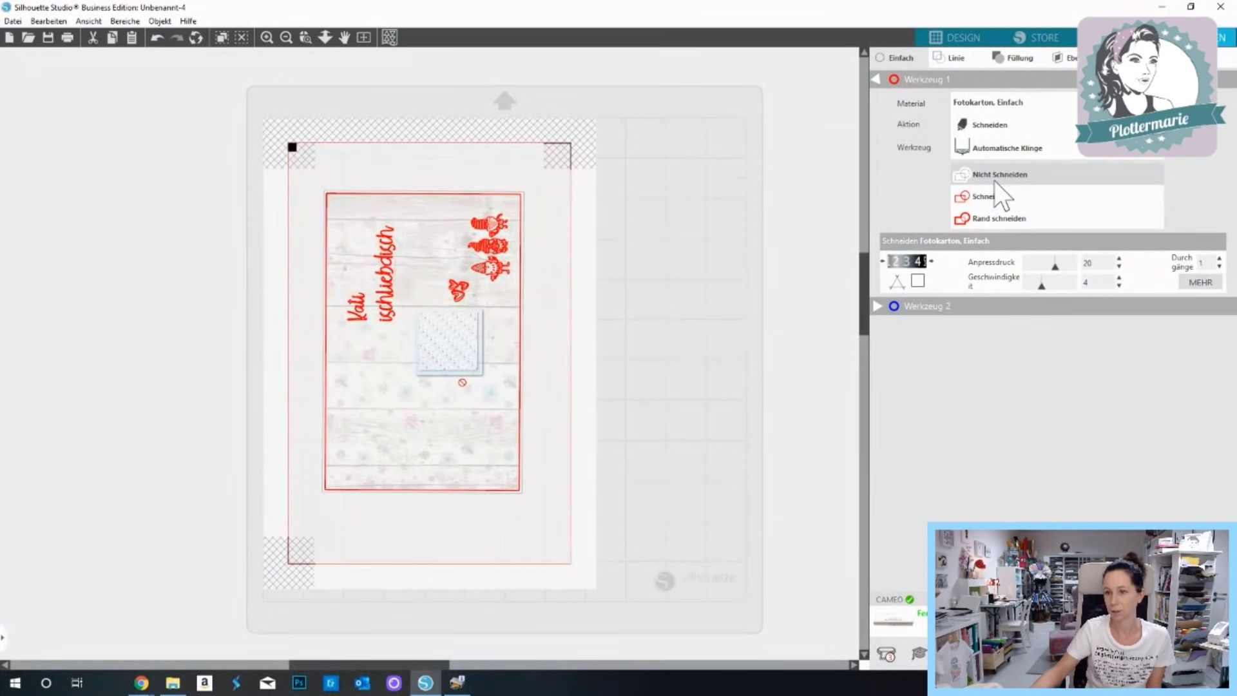
{"action": "left_click", "coordinate": [464, 506]}
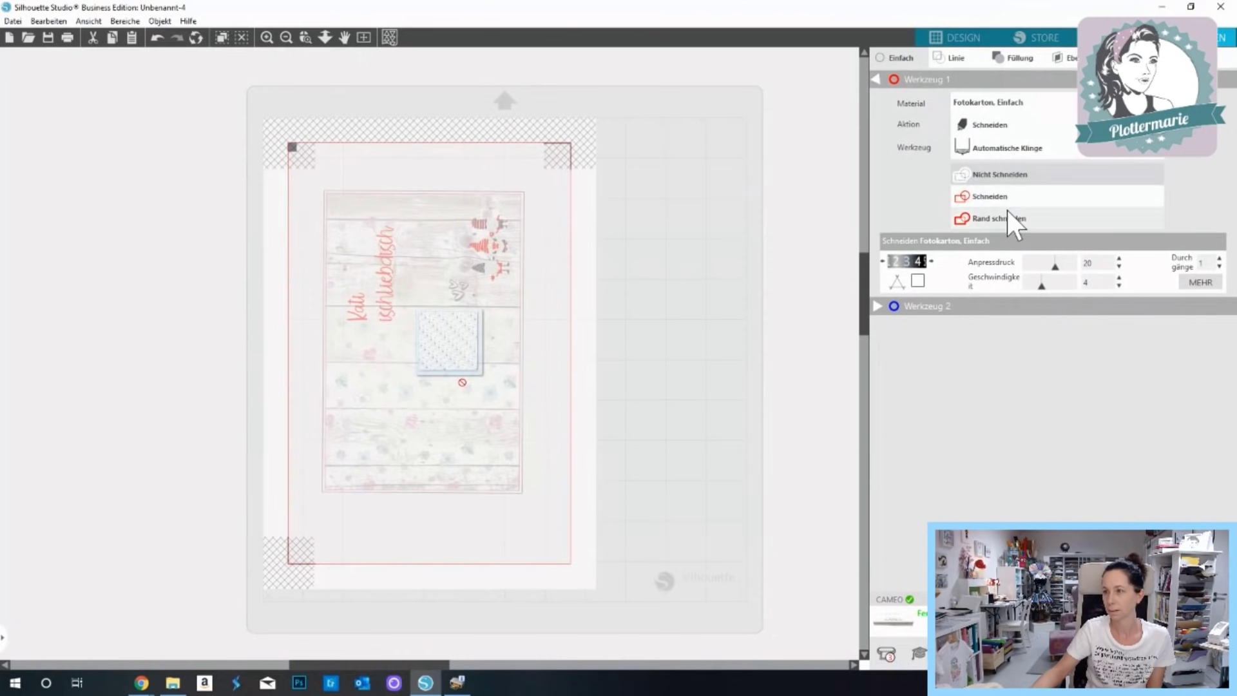
{"action": "left_click", "coordinate": [1001, 181]}
{"action": "left_click", "coordinate": [998, 219]}
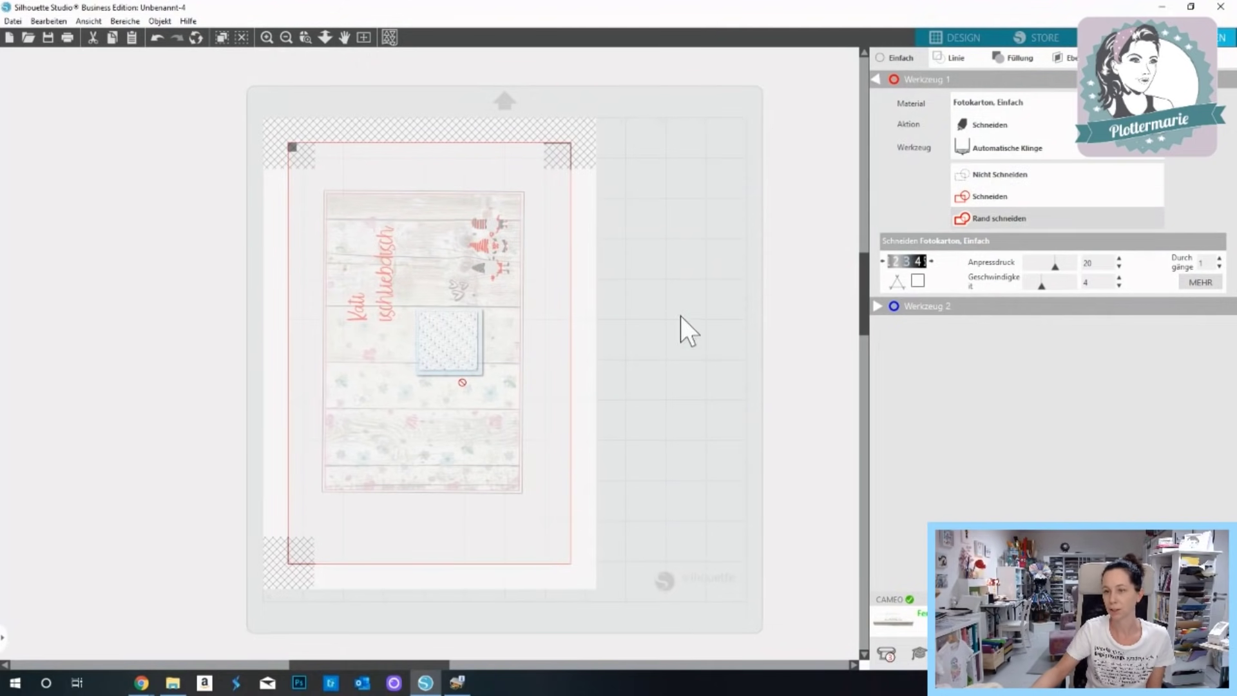